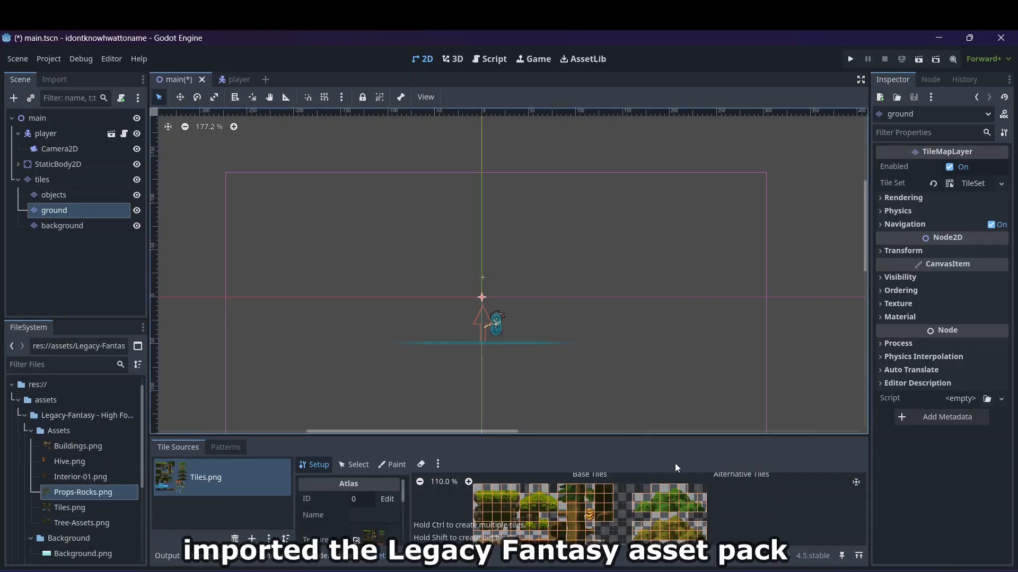
- Inspect the ground layer's rendering and physics properties and the tile set's paint properties
{"action": "left_click", "coordinate": [928, 200]}
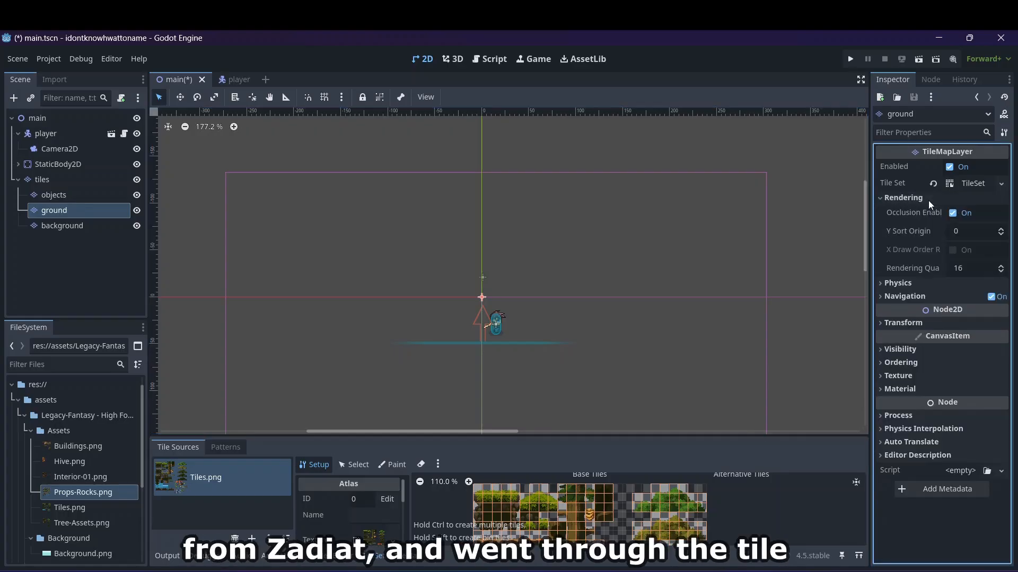
{"action": "left_click", "coordinate": [927, 200]}
{"action": "left_click", "coordinate": [917, 210]}
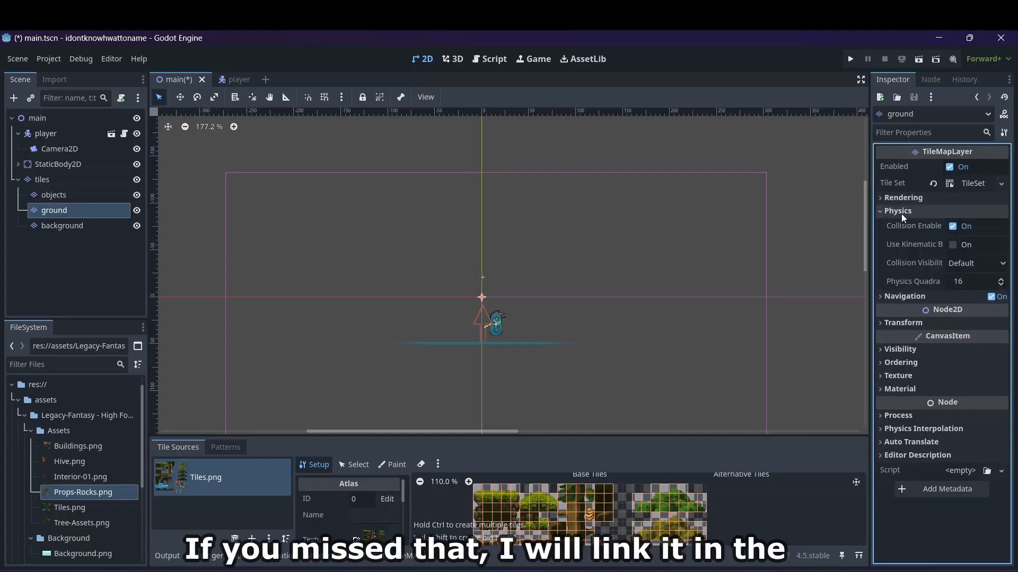
{"action": "left_click", "coordinate": [901, 212]}
{"action": "left_click", "coordinate": [408, 556]}
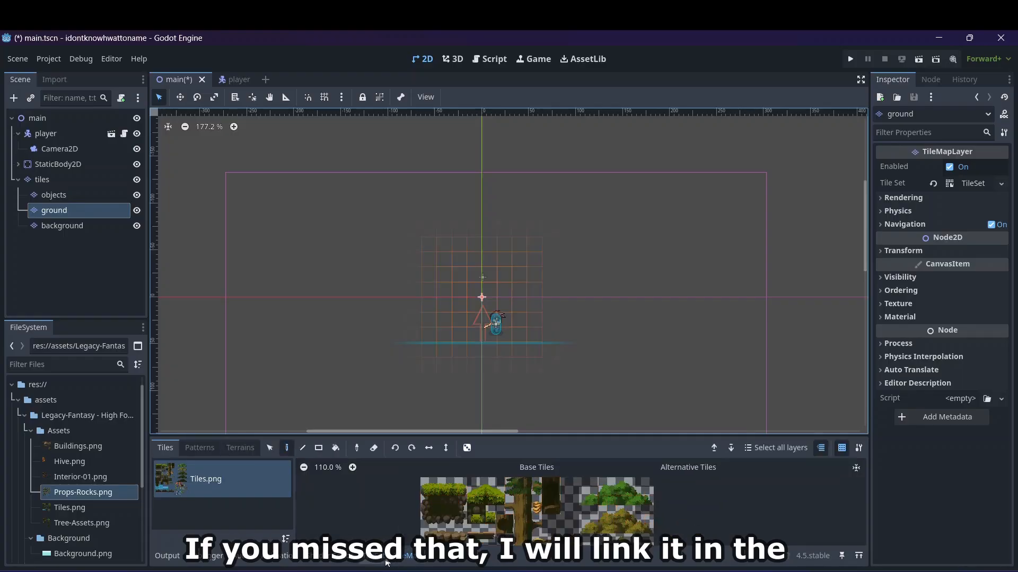
{"action": "left_click", "coordinate": [375, 556]}
{"action": "left_click", "coordinate": [394, 463]}
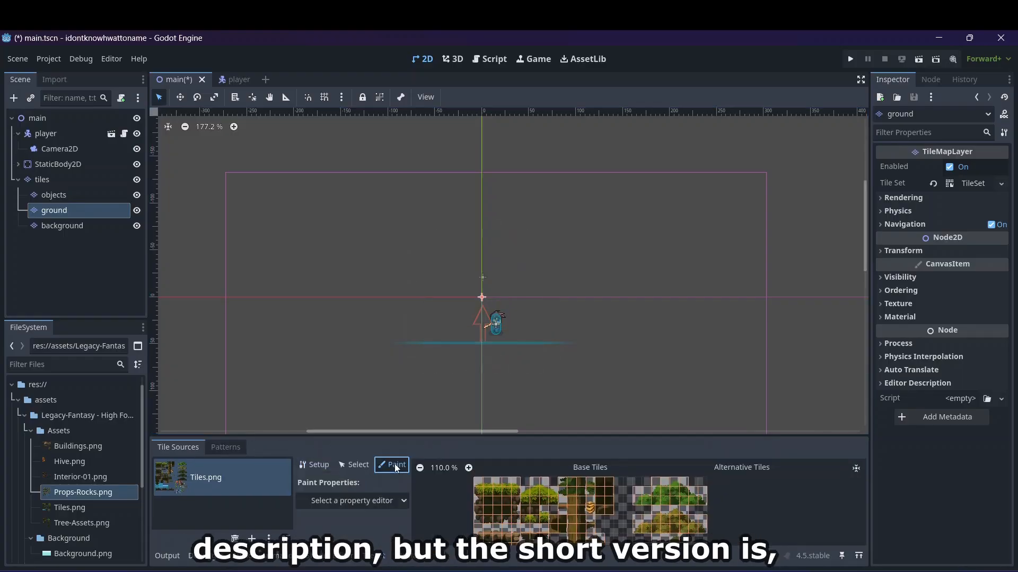
{"action": "left_click", "coordinate": [362, 498]}
{"action": "left_click", "coordinate": [920, 207]}
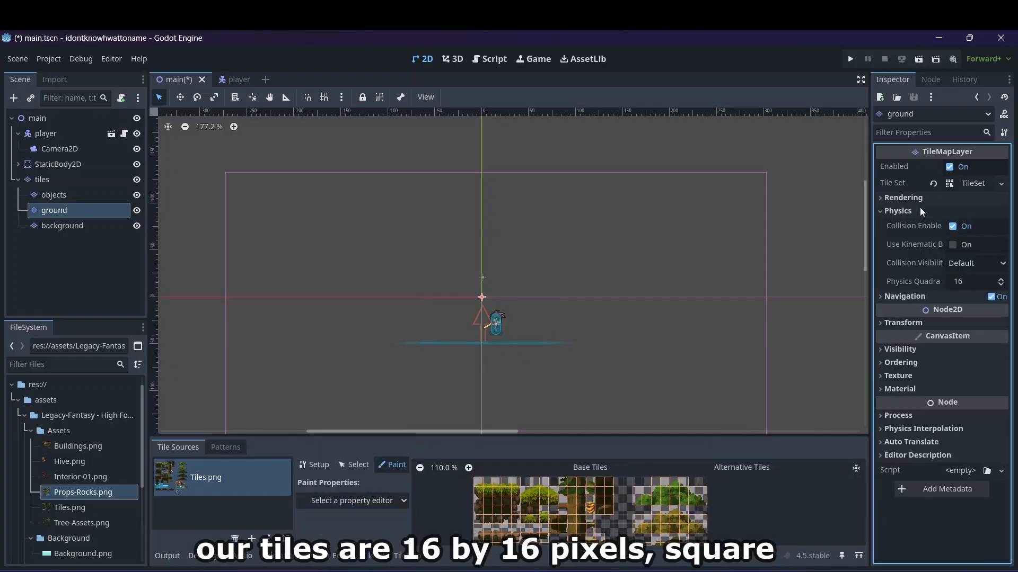
{"action": "left_click", "coordinate": [900, 212]}
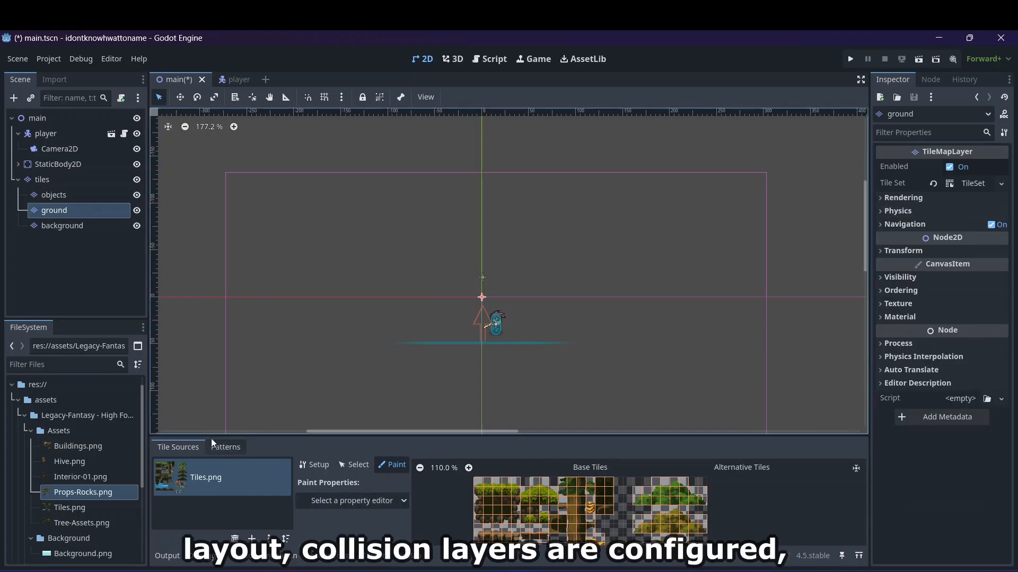
- Paint a long rectangular strip of grass tiles on the ground layer, extending past both sides of the viewport frame
{"action": "scroll", "coordinate": [466, 511], "scroll_direction": "down", "scroll_amount": 1}
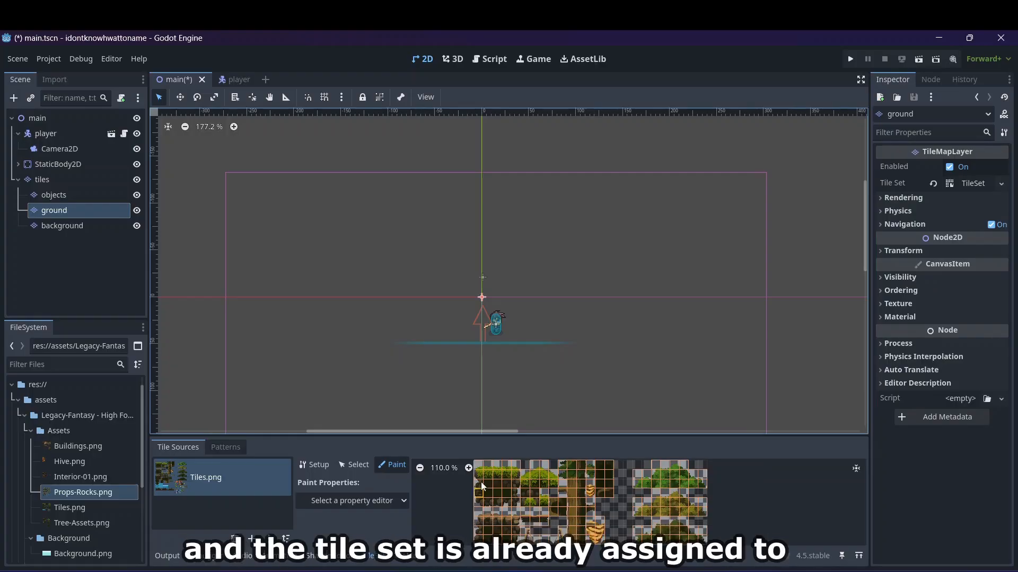
{"action": "left_click_drag", "start_coordinate": [487, 434], "coordinate": [487, 145]}
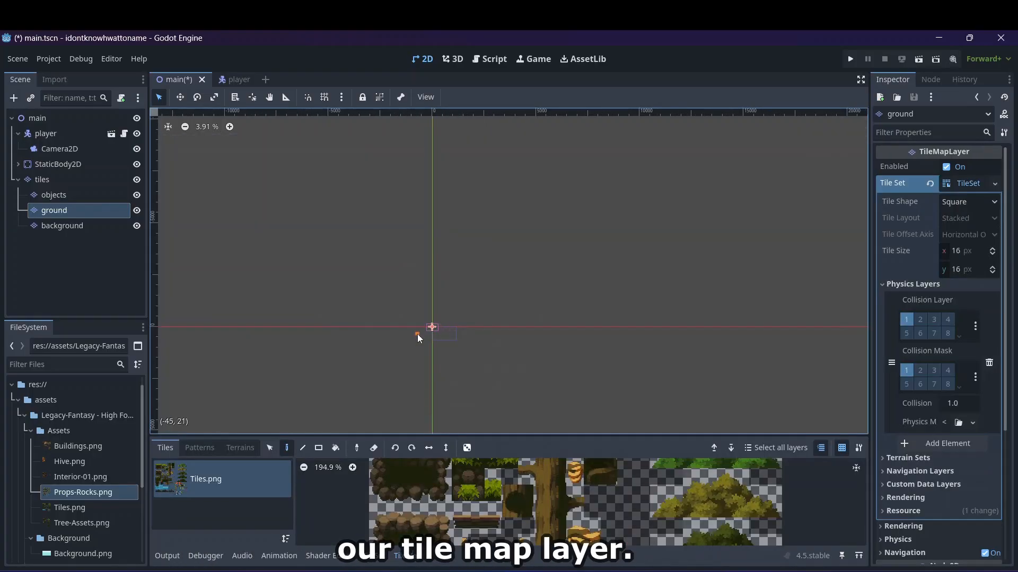
{"action": "scroll", "coordinate": [418, 334], "scroll_direction": "up", "scroll_amount": 7}
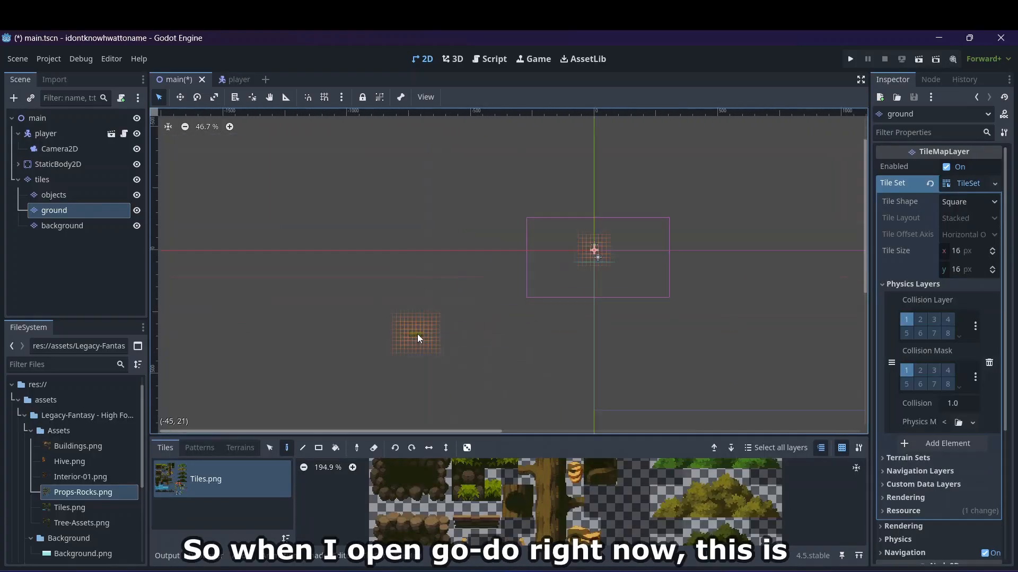
{"action": "scroll", "coordinate": [418, 334], "scroll_direction": "down", "scroll_amount": 2}
{"action": "scroll", "coordinate": [417, 334], "scroll_direction": "up", "scroll_amount": 4}
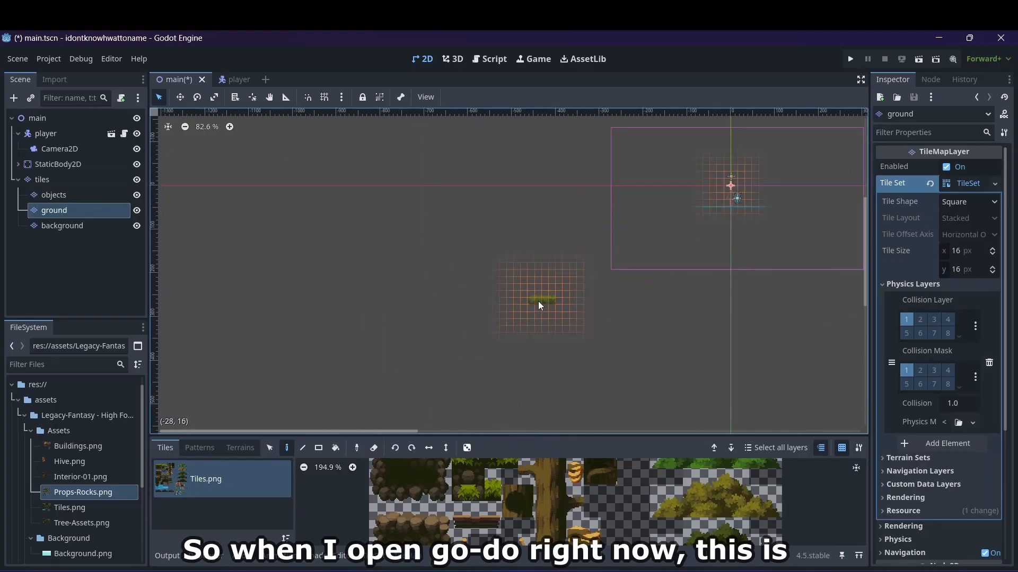
{"action": "scroll", "coordinate": [539, 301], "scroll_direction": "down", "scroll_amount": 15}
{"action": "scroll", "coordinate": [651, 307], "scroll_direction": "up", "scroll_amount": 19}
{"action": "scroll", "coordinate": [651, 307], "scroll_direction": "down", "scroll_amount": 2}
{"action": "scroll", "coordinate": [366, 261], "scroll_direction": "down", "scroll_amount": 5}
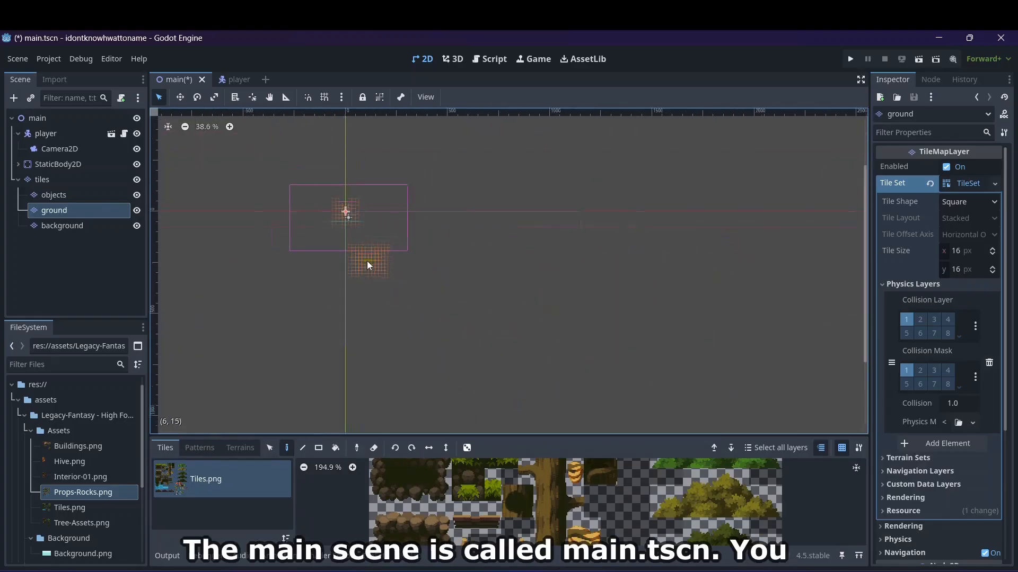
{"action": "scroll", "coordinate": [339, 253], "scroll_direction": "up", "scroll_amount": 8}
{"action": "scroll", "coordinate": [339, 254], "scroll_direction": "down", "scroll_amount": 7}
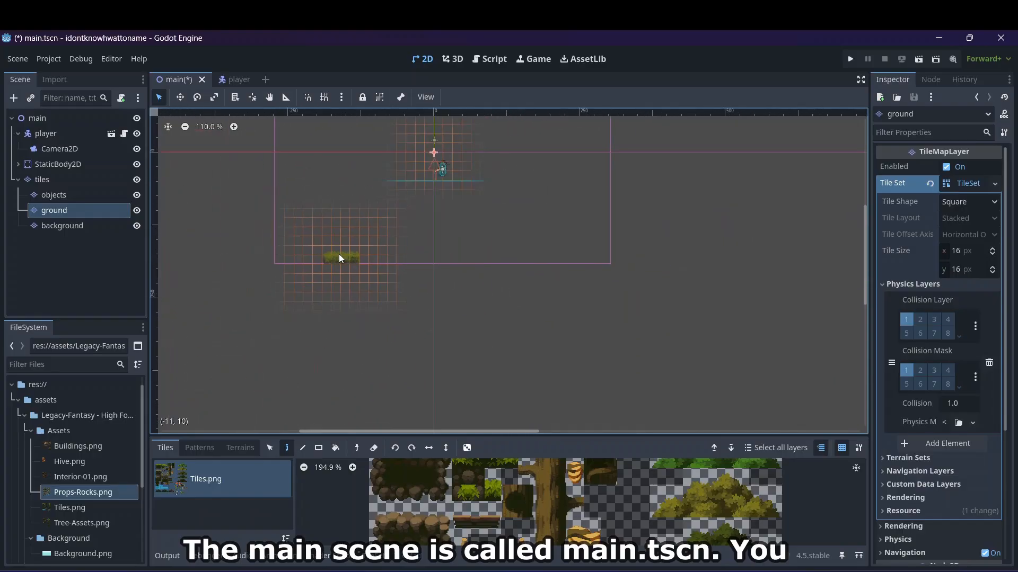
{"action": "scroll", "coordinate": [339, 253], "scroll_direction": "up", "scroll_amount": 4}
{"action": "left_click", "coordinate": [318, 449]}
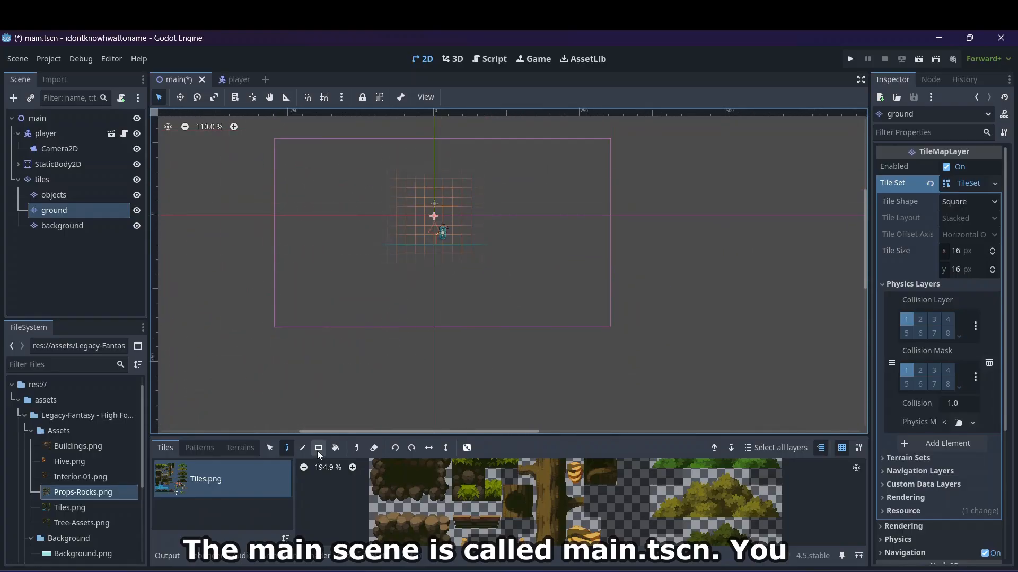
{"action": "mouse_move", "coordinate": [193, 223]}
{"action": "left_mouse_down"}
{"action": "mouse_move", "coordinate": [473, 272]}
{"action": "mouse_move", "coordinate": [517, 224]}
{"action": "mouse_move", "coordinate": [660, 231]}
{"action": "mouse_move", "coordinate": [665, 247]}
{"action": "mouse_move", "coordinate": [666, 231]}
{"action": "left_mouse_up"}
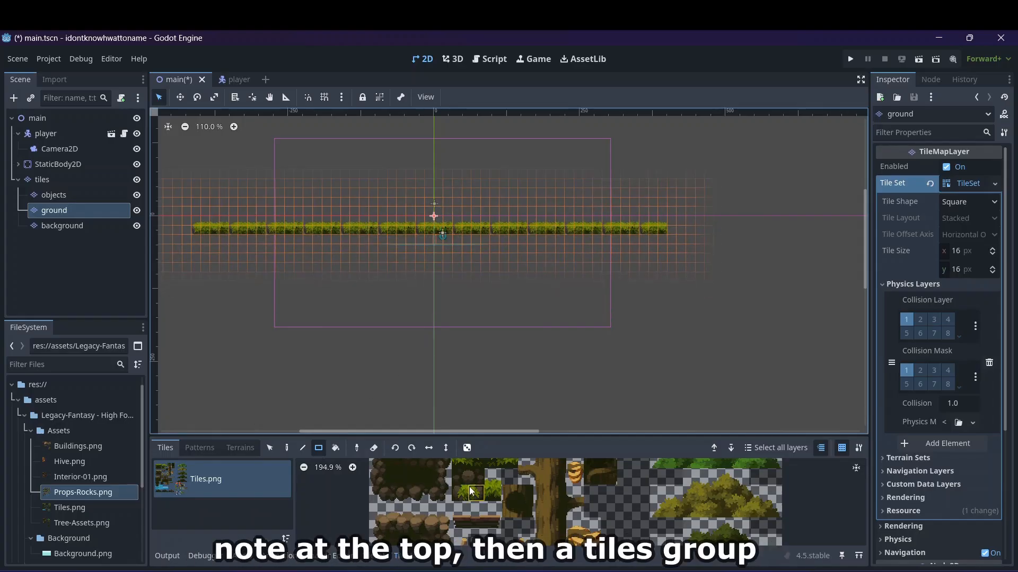
- Paint the 3×3 block of grass-topped soil tiles from Tiles.png as a rectangle over the length of the grass strip
{"action": "scroll", "coordinate": [402, 482], "scroll_direction": "up", "scroll_amount": 8}
{"action": "scroll", "coordinate": [403, 482], "scroll_direction": "down", "scroll_amount": 3}
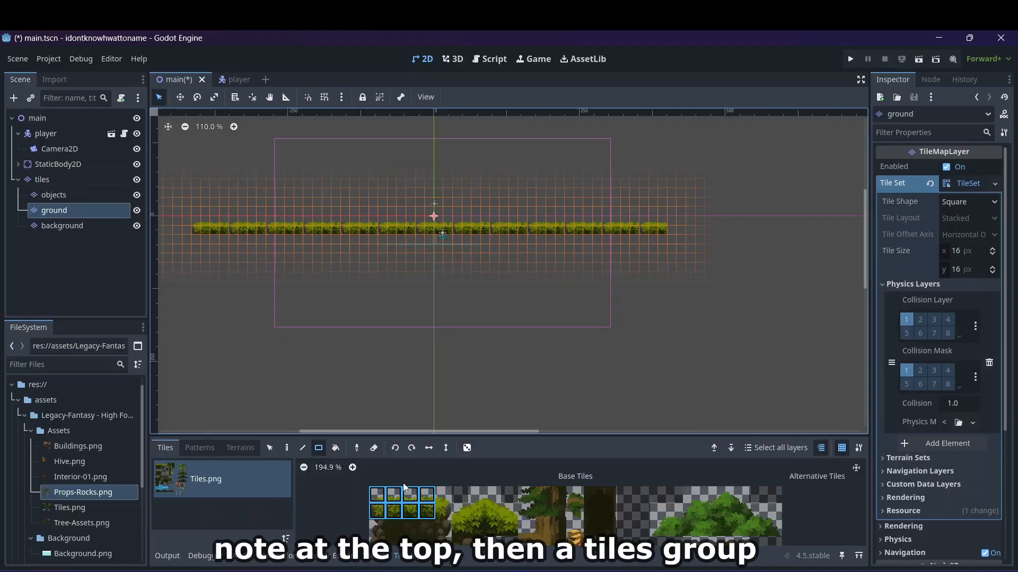
{"action": "left_click_drag", "start_coordinate": [392, 498], "coordinate": [427, 528]}
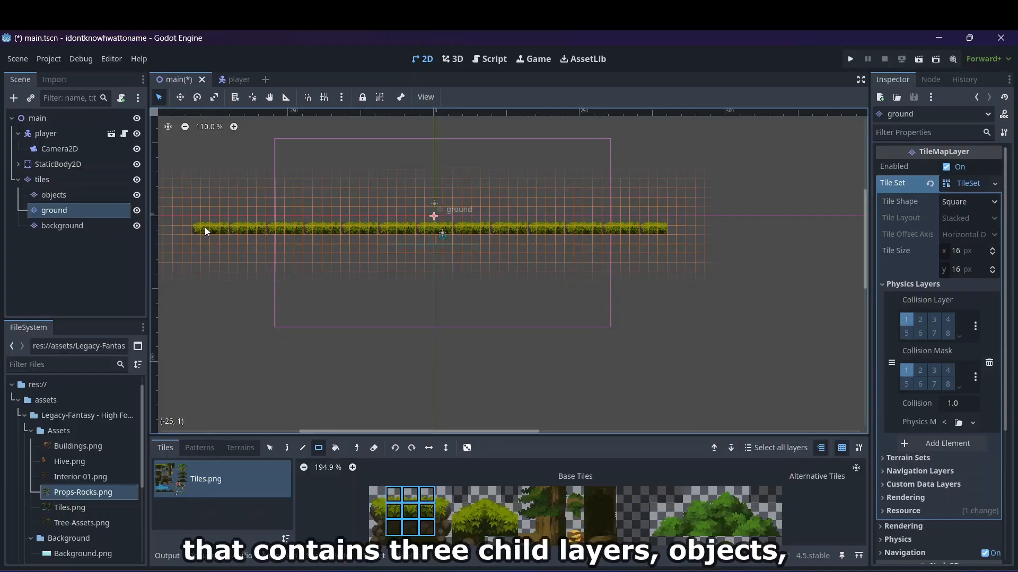
{"action": "mouse_move", "coordinate": [201, 221]}
{"action": "left_mouse_down"}
{"action": "mouse_move", "coordinate": [252, 241]}
{"action": "mouse_move", "coordinate": [422, 253]}
{"action": "mouse_move", "coordinate": [565, 236]}
{"action": "mouse_move", "coordinate": [673, 237]}
{"action": "mouse_move", "coordinate": [649, 239]}
{"action": "mouse_move", "coordinate": [657, 236]}
{"action": "left_mouse_up"}
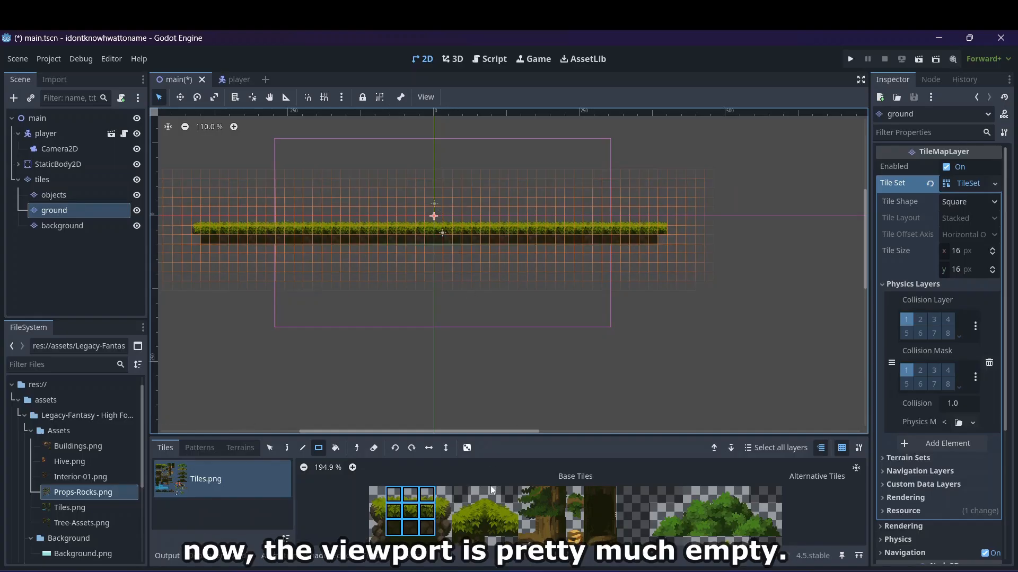
- Fill three rows of dark soil tiles beneath the grass strip and add a row of rocky bottom-edge tiles below them
{"action": "scroll", "coordinate": [424, 493], "scroll_direction": "down", "scroll_amount": 2}
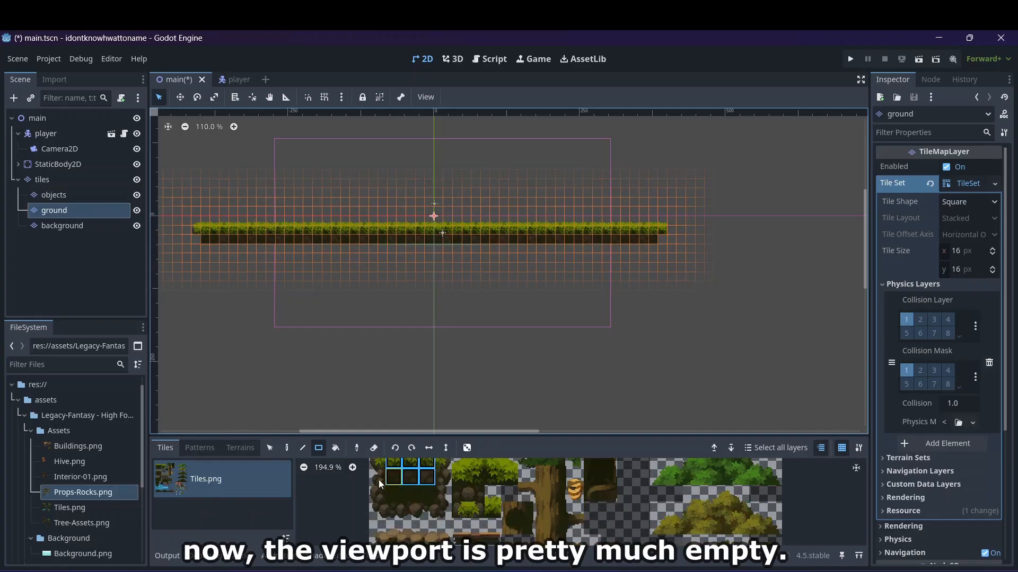
{"action": "left_click", "coordinate": [377, 477]}
{"action": "left_click_drag", "start_coordinate": [393, 477], "coordinate": [424, 499]}
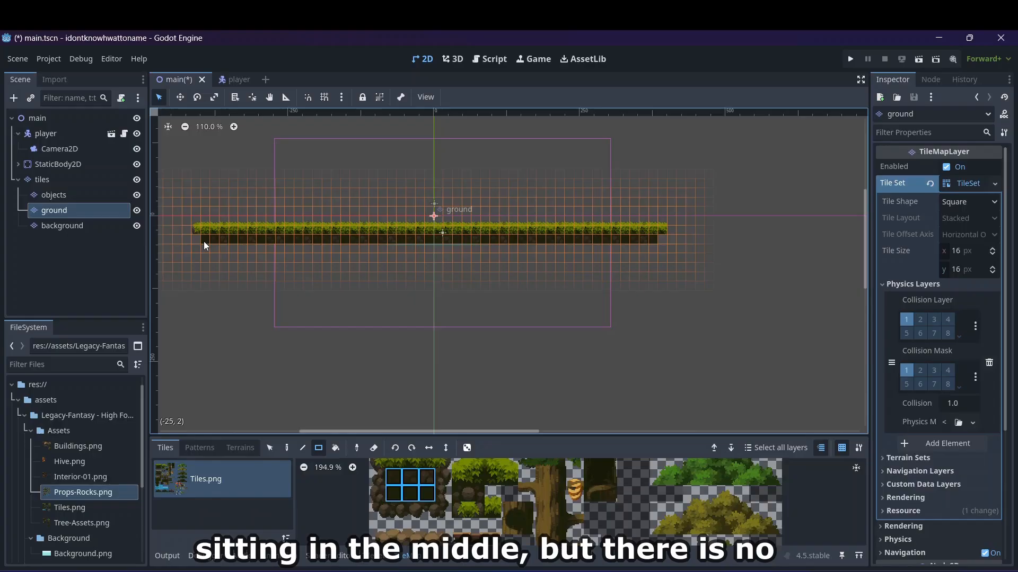
{"action": "mouse_move", "coordinate": [204, 246]}
{"action": "left_mouse_down"}
{"action": "mouse_move", "coordinate": [228, 259]}
{"action": "mouse_move", "coordinate": [468, 288]}
{"action": "mouse_move", "coordinate": [636, 256]}
{"action": "mouse_move", "coordinate": [644, 281]}
{"action": "mouse_move", "coordinate": [650, 263]}
{"action": "left_mouse_up"}
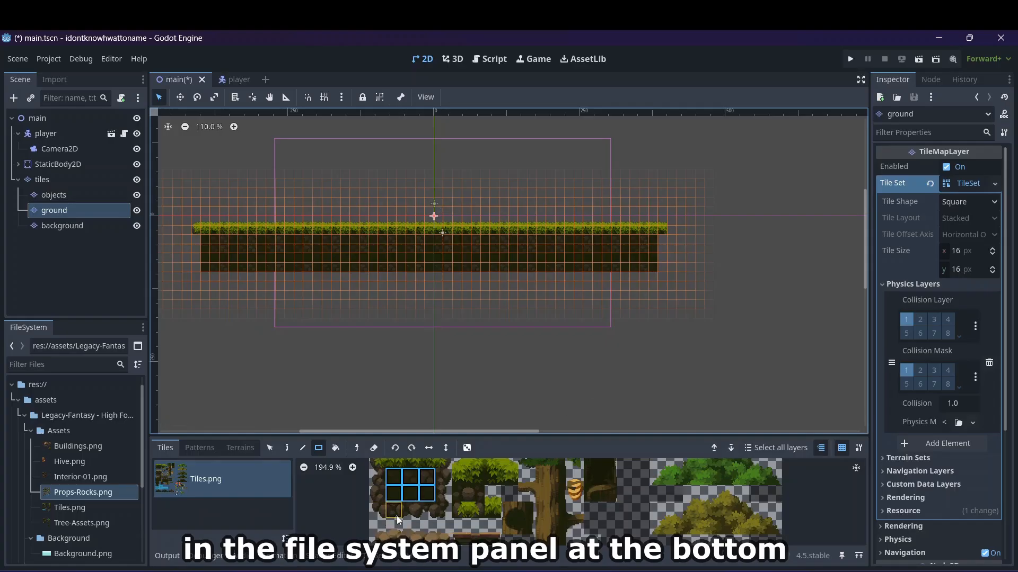
{"action": "left_click_drag", "start_coordinate": [396, 516], "coordinate": [432, 516]}
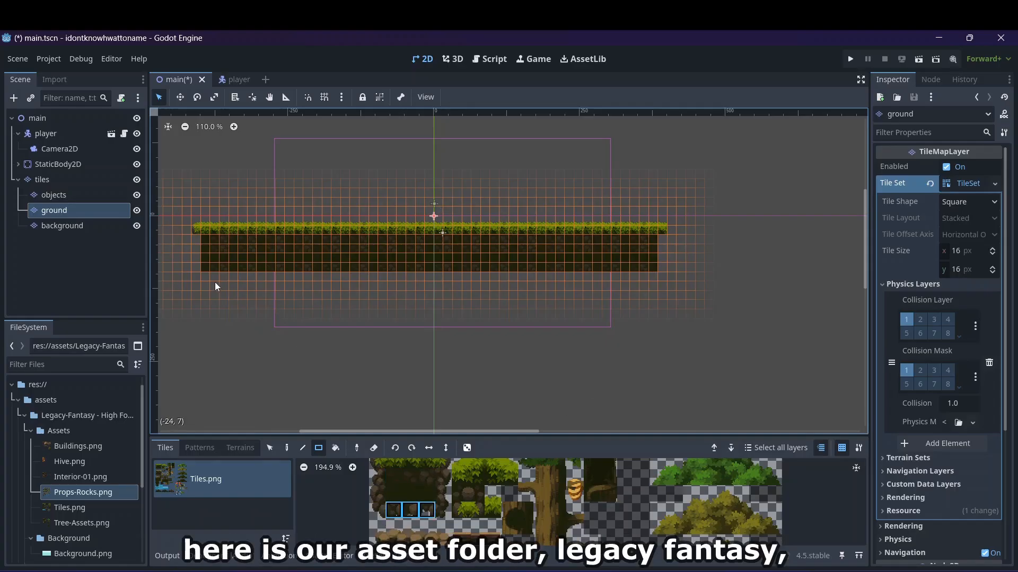
{"action": "mouse_move", "coordinate": [204, 277]}
{"action": "left_mouse_down"}
{"action": "mouse_move", "coordinate": [676, 278]}
{"action": "mouse_move", "coordinate": [653, 275]}
{"action": "left_mouse_up"}
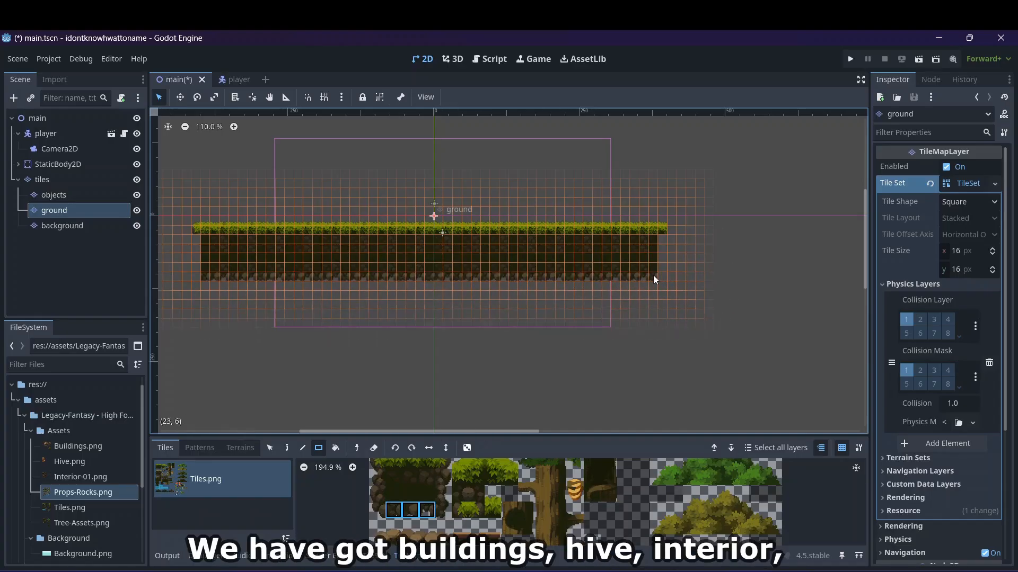
- Paint rocky left-edge tiles from Tiles.png down the left side of the ground block, below the grass
{"action": "left_click_drag", "start_coordinate": [378, 526], "coordinate": [377, 462]}
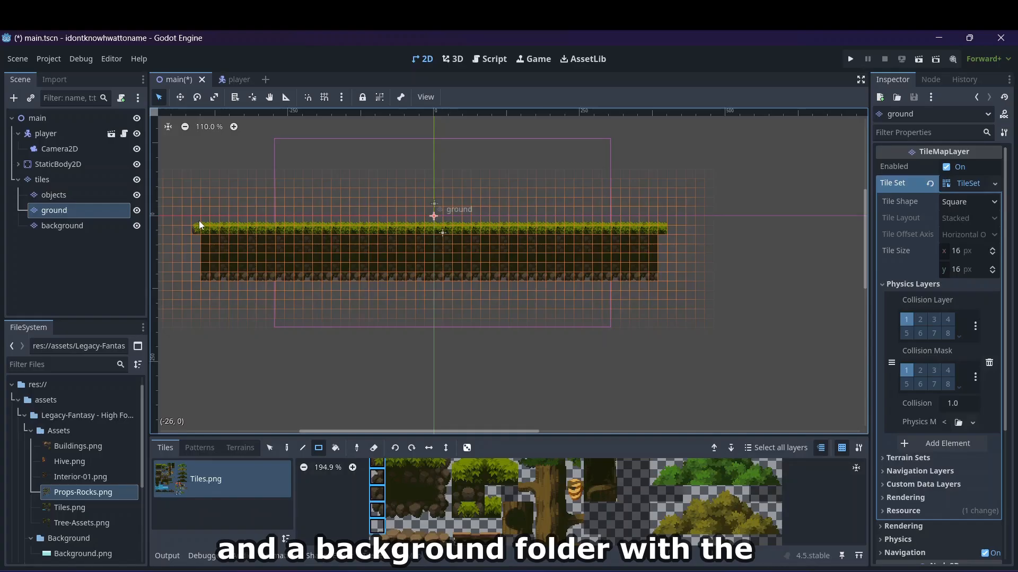
{"action": "left_click", "coordinate": [269, 448]}
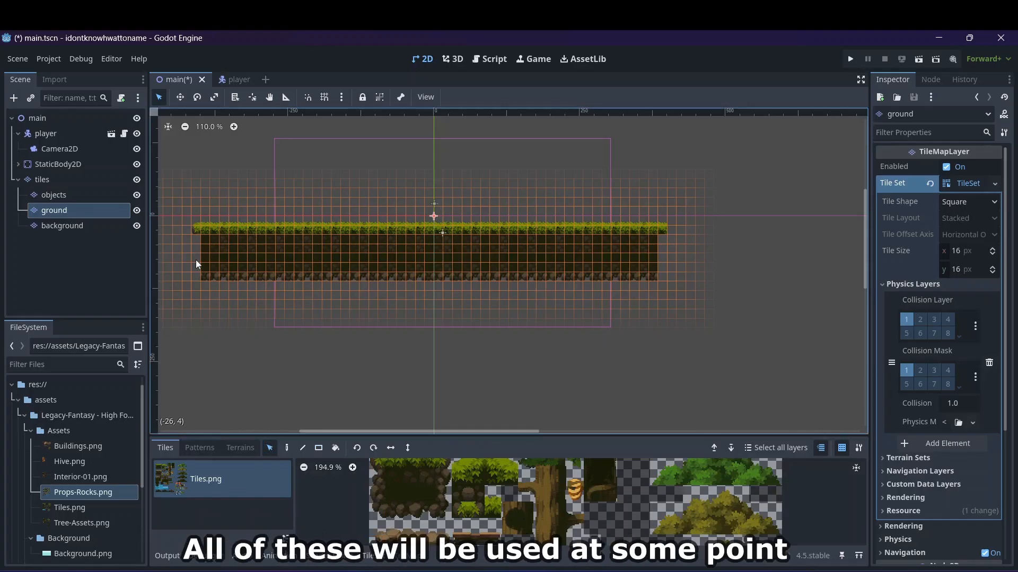
{"action": "left_click", "coordinate": [287, 448]}
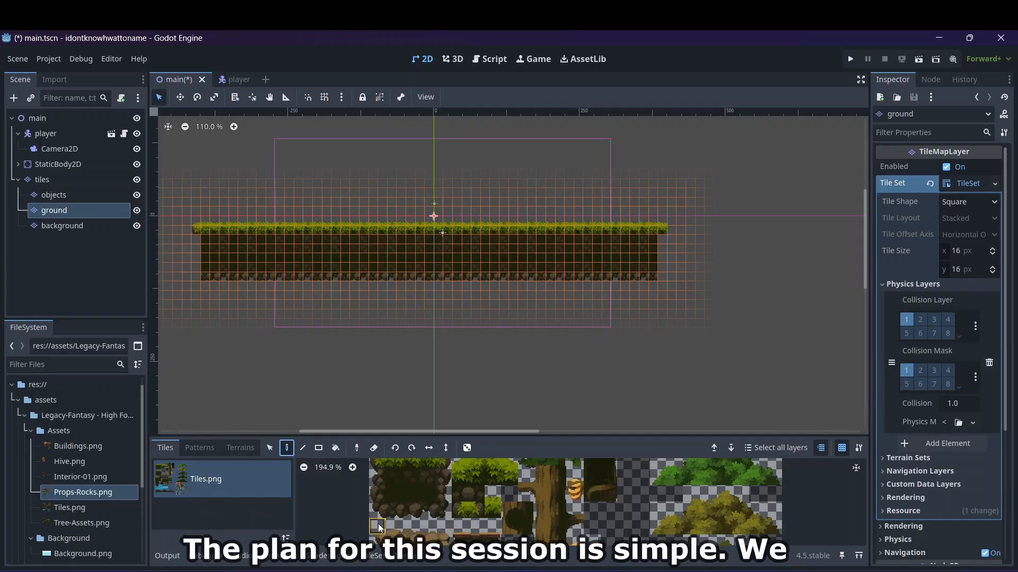
{"action": "left_click_drag", "start_coordinate": [377, 528], "coordinate": [374, 464]}
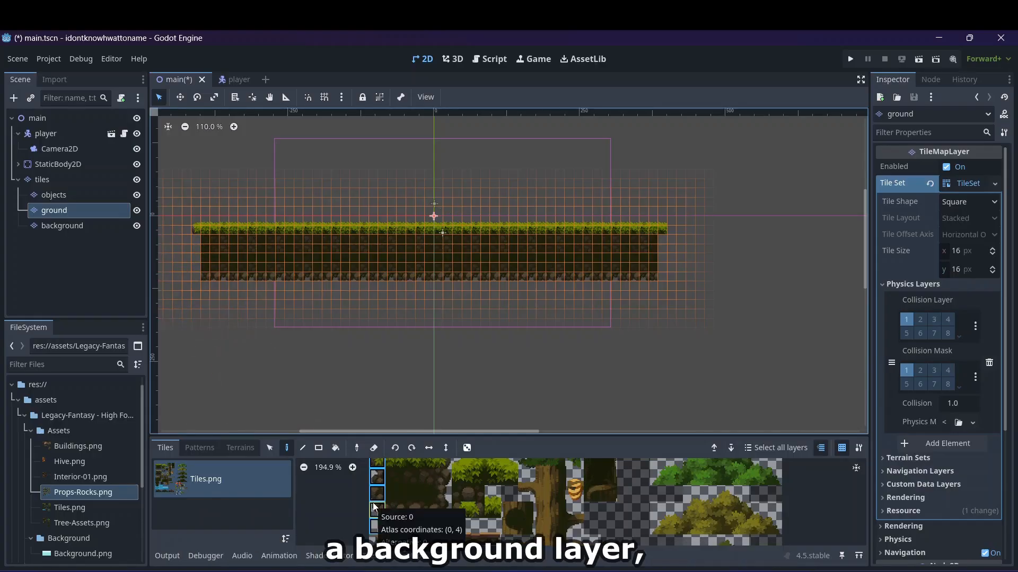
{"action": "left_click_drag", "start_coordinate": [373, 507], "coordinate": [376, 492]}
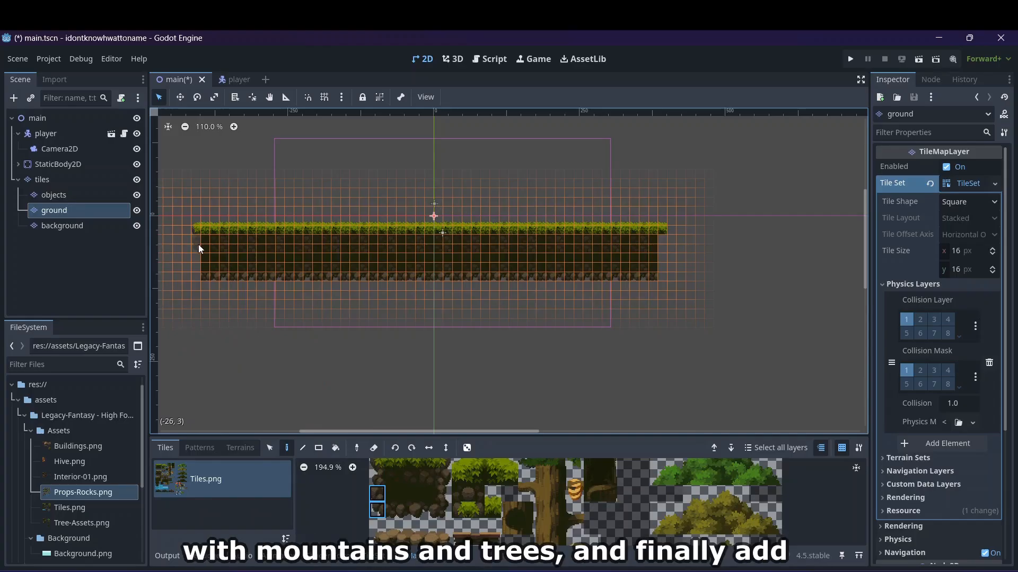
{"action": "left_click_drag", "start_coordinate": [195, 249], "coordinate": [195, 268]}
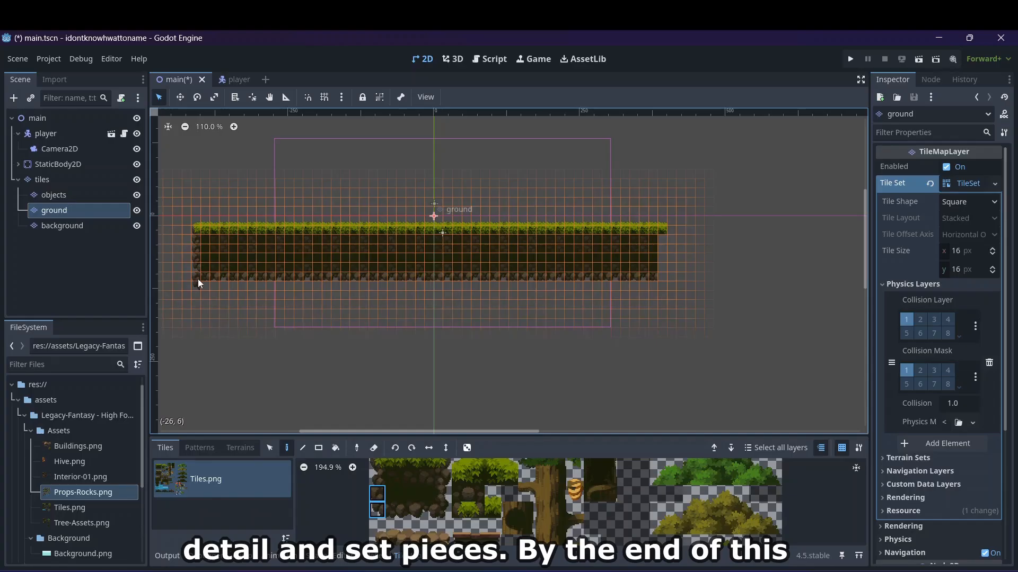
{"action": "left_click", "coordinate": [196, 267], "text": "ctrl"}
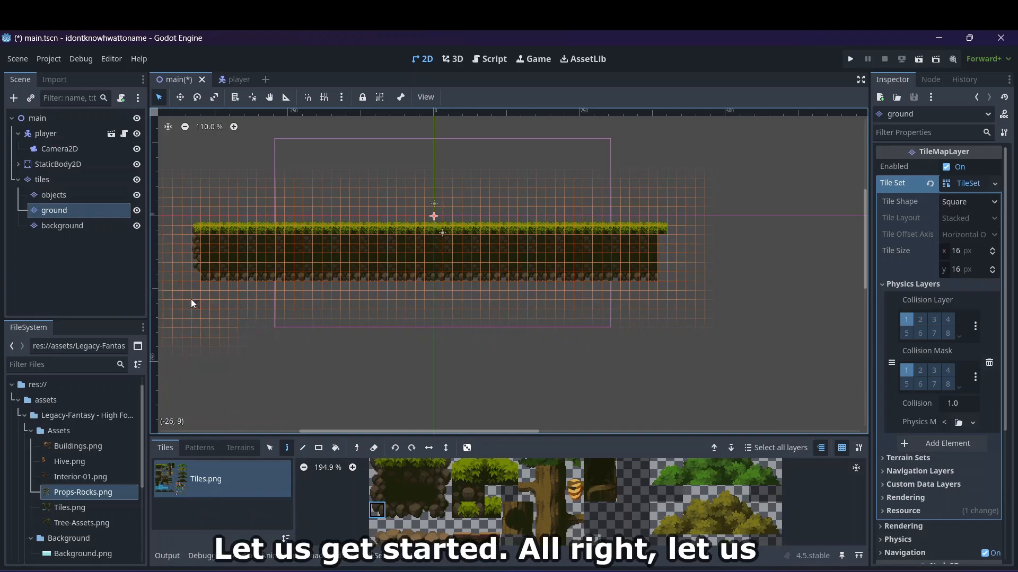
- Replace the lower left-edge tiles with the rock wall tile and place the rocky corner tile at the ground block's bottom-left
{"action": "scroll", "coordinate": [215, 252], "scroll_direction": "up", "scroll_amount": 4}
{"action": "scroll", "coordinate": [215, 250], "scroll_direction": "down", "scroll_amount": 6}
{"action": "scroll", "coordinate": [183, 266], "scroll_direction": "up", "scroll_amount": 11}
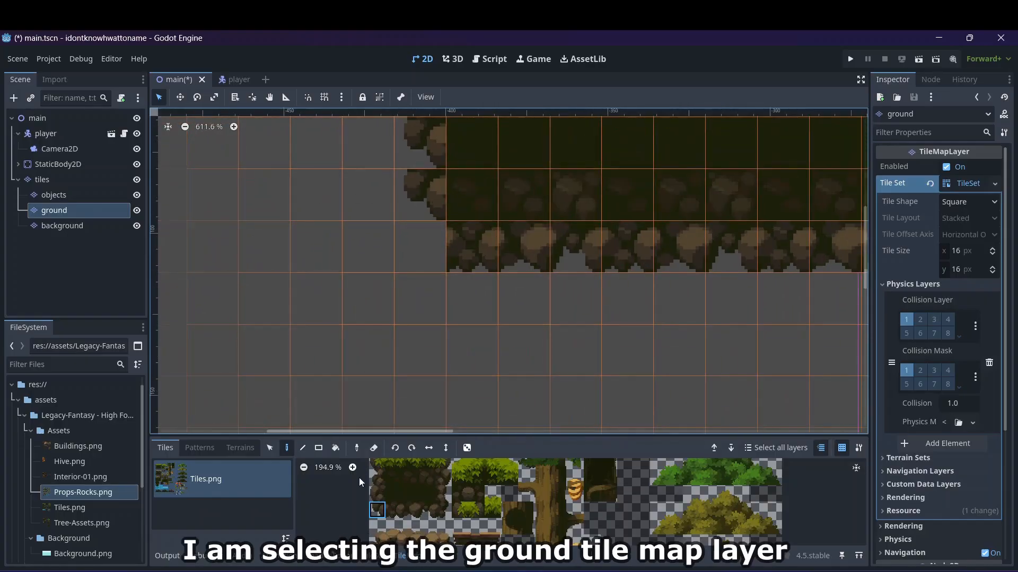
{"action": "left_click", "coordinate": [377, 493]}
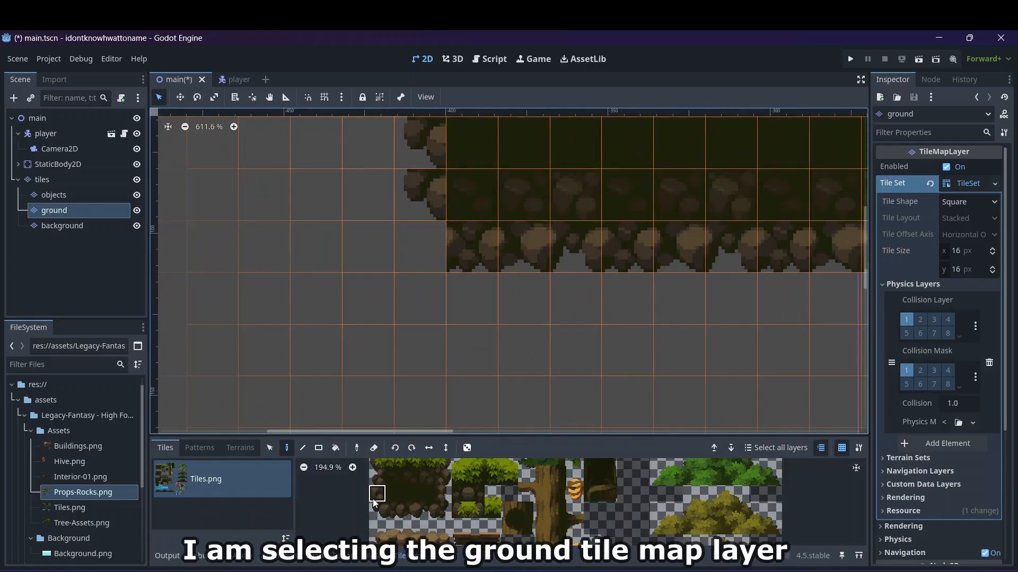
{"action": "left_click", "coordinate": [406, 180]}
{"action": "left_click", "coordinate": [411, 242]}
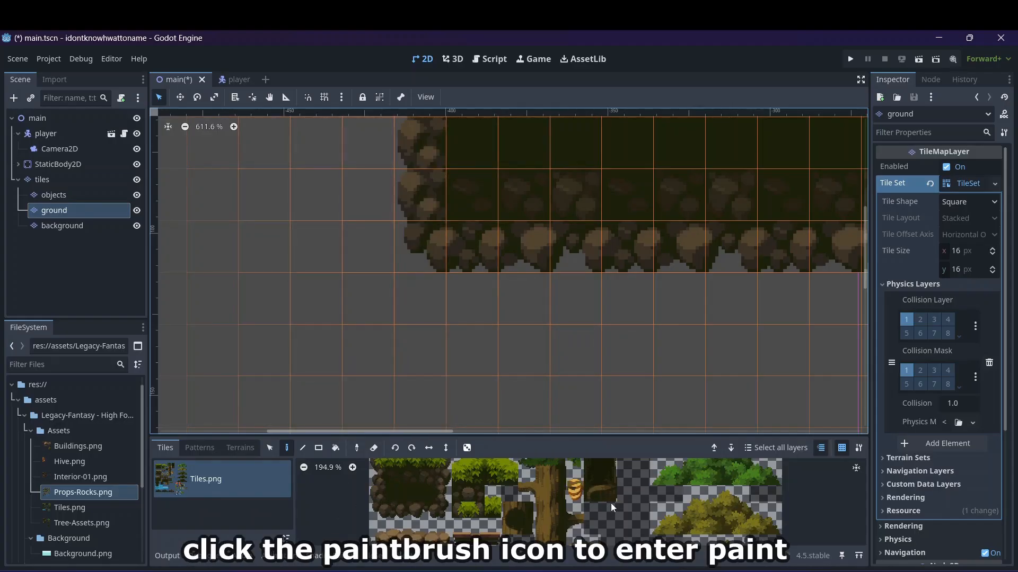
- Try to pick the player in the viewport where it sits behind the ground tiles
{"action": "scroll", "coordinate": [714, 310], "scroll_direction": "down", "scroll_amount": 2}
{"action": "scroll", "coordinate": [714, 304], "scroll_direction": "down", "scroll_amount": 12}
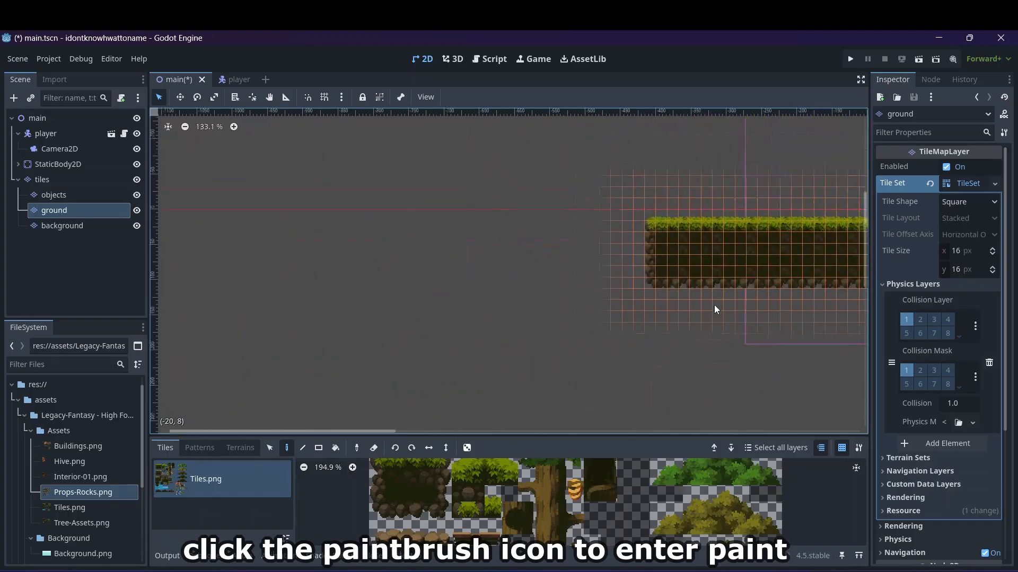
{"action": "key", "text": "f"}
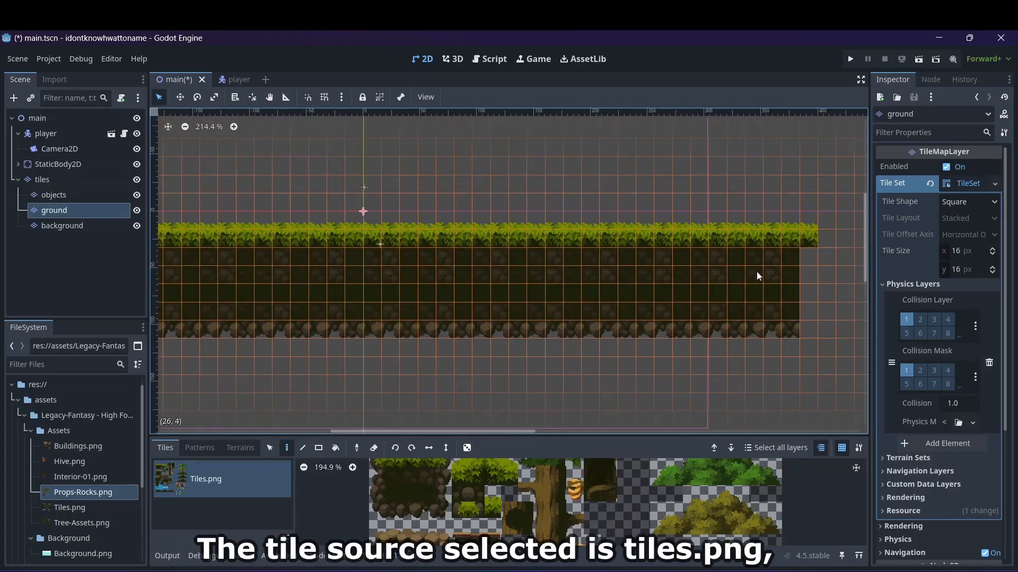
{"action": "left_click", "coordinate": [59, 139]}
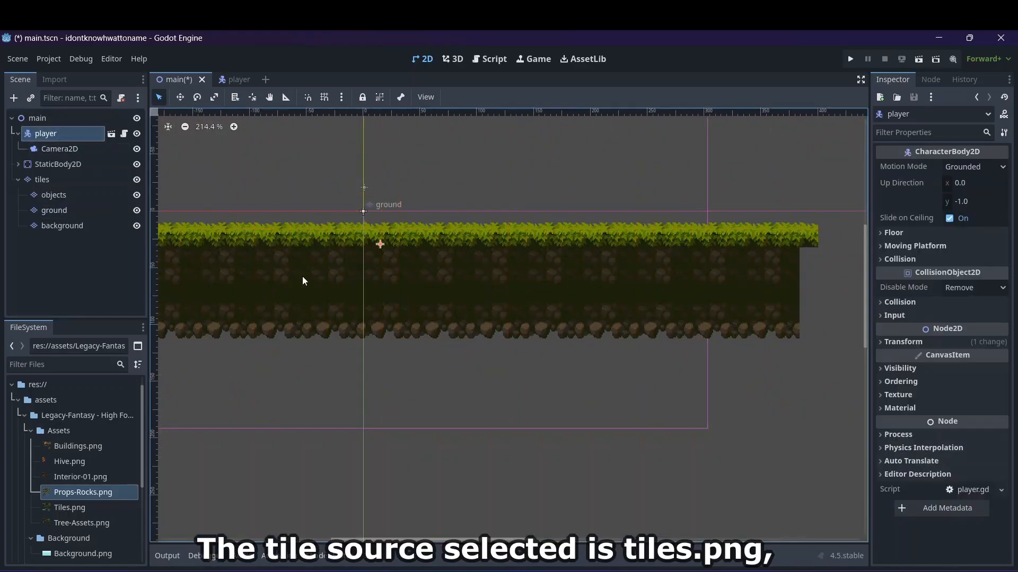
{"action": "left_click", "coordinate": [374, 243]}
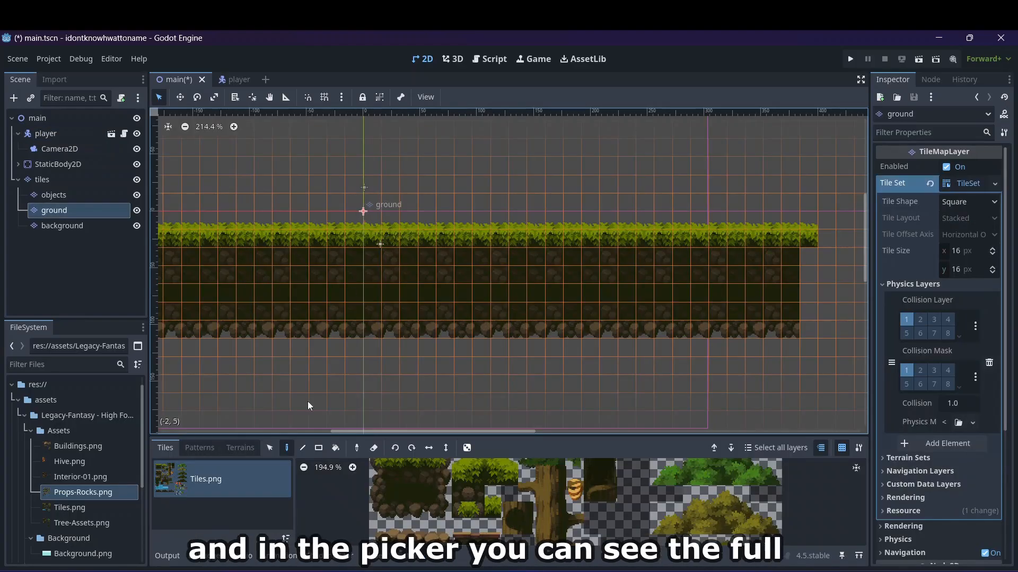
{"action": "left_click", "coordinate": [270, 448]}
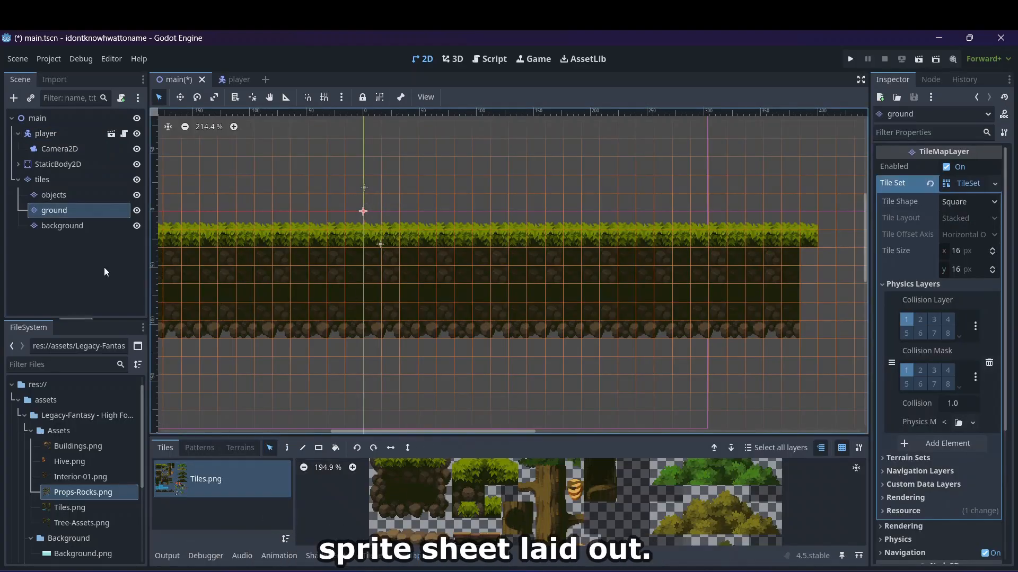
{"action": "left_click", "coordinate": [61, 130]}
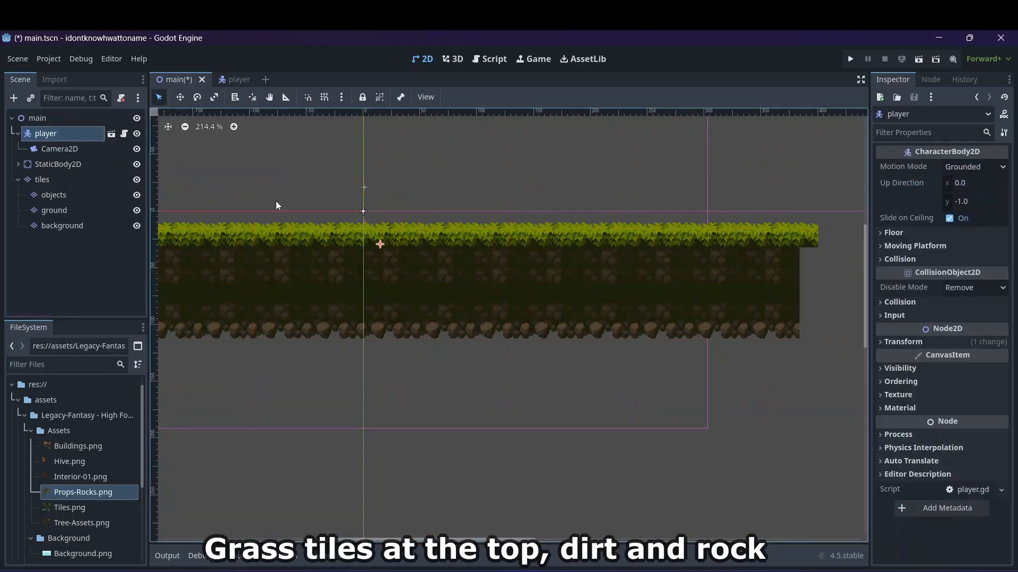
{"action": "left_click", "coordinate": [385, 236]}
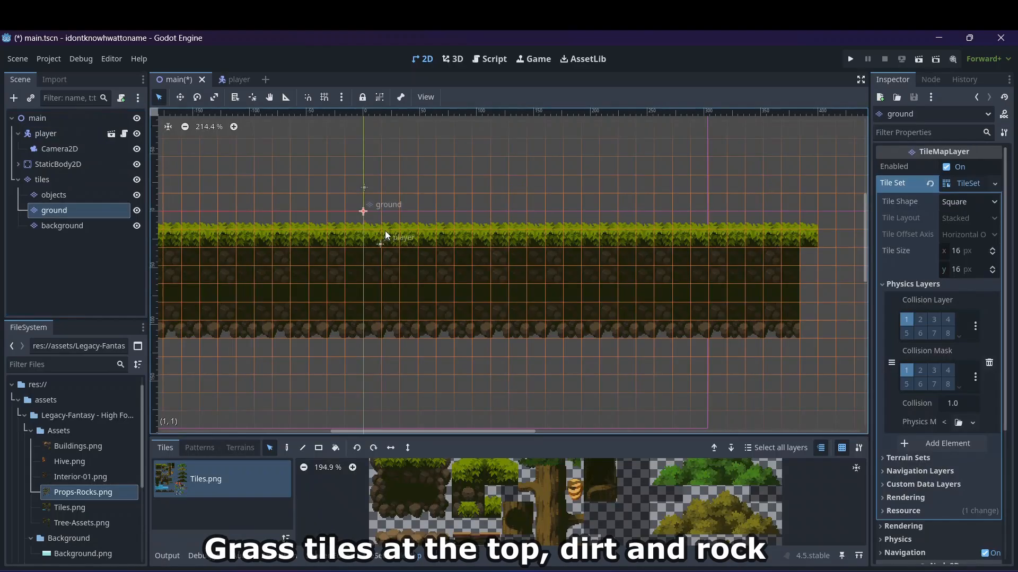
- Set the player's Y position to 35 px in its Transform properties
{"action": "left_click", "coordinate": [94, 136]}
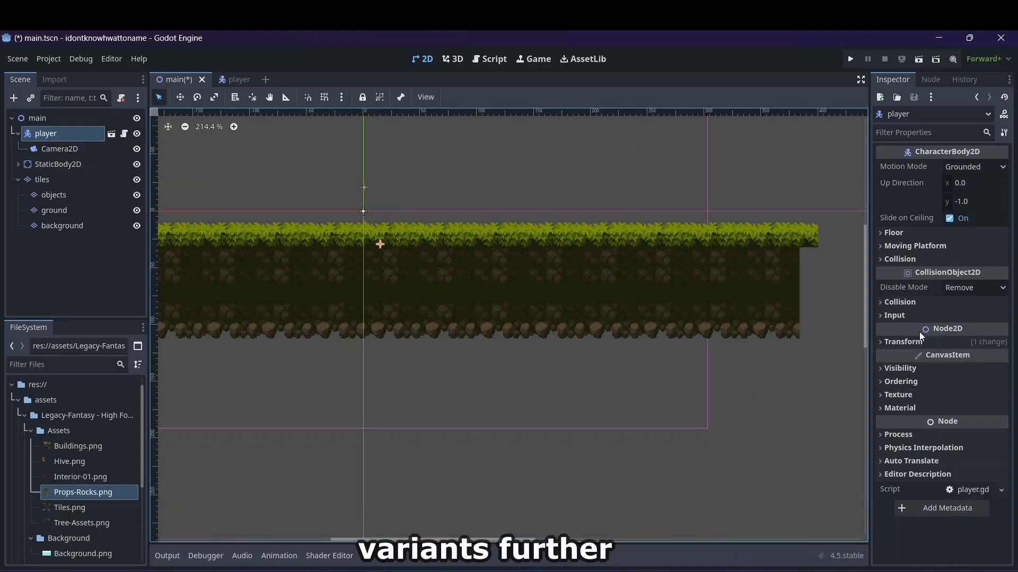
{"action": "left_click", "coordinate": [901, 343]}
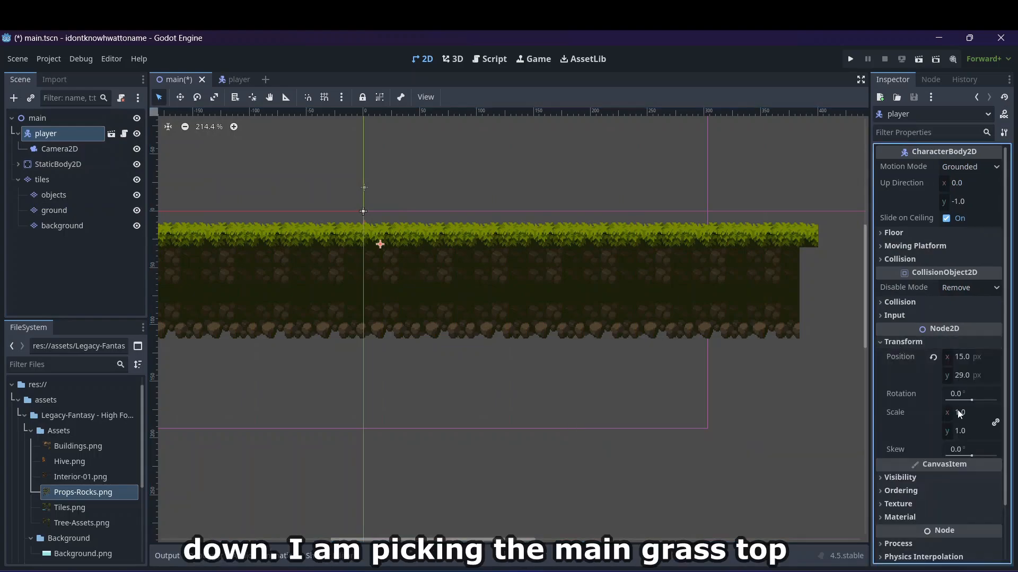
{"action": "left_click", "coordinate": [969, 374]}
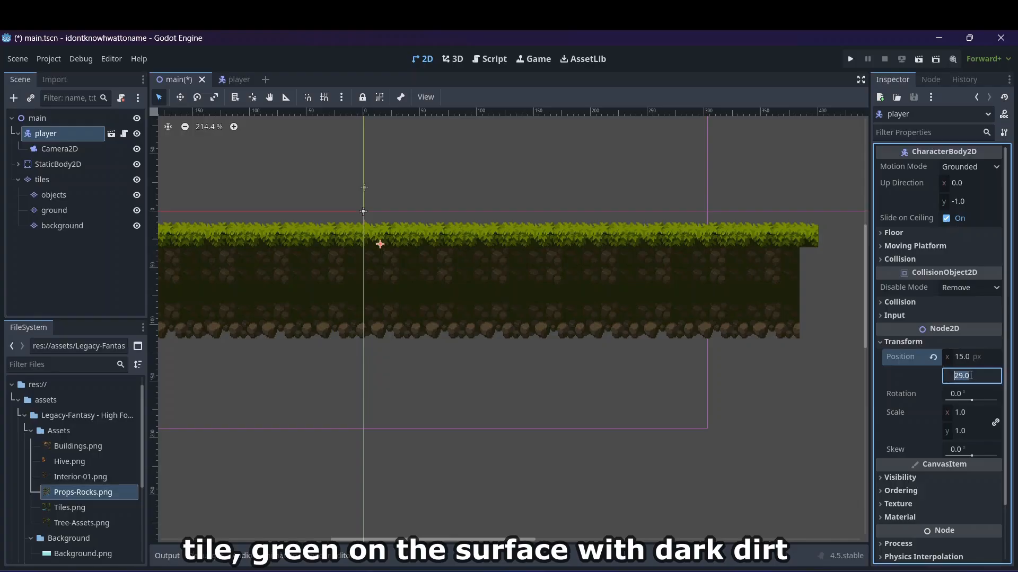
{"action": "type", "text": "35"}
{"action": "key", "text": "Return"}
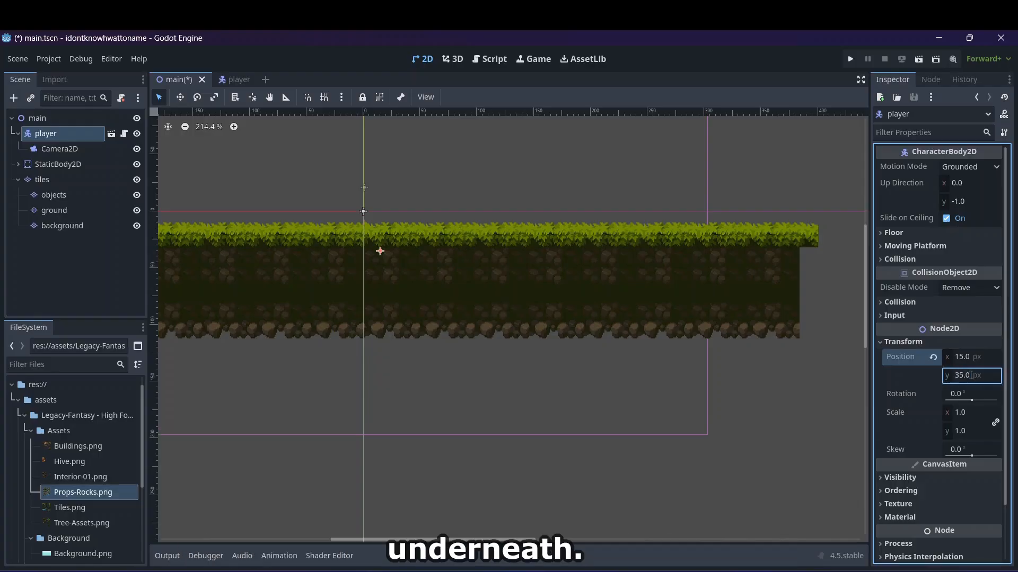
{"action": "left_click", "coordinate": [970, 375]}
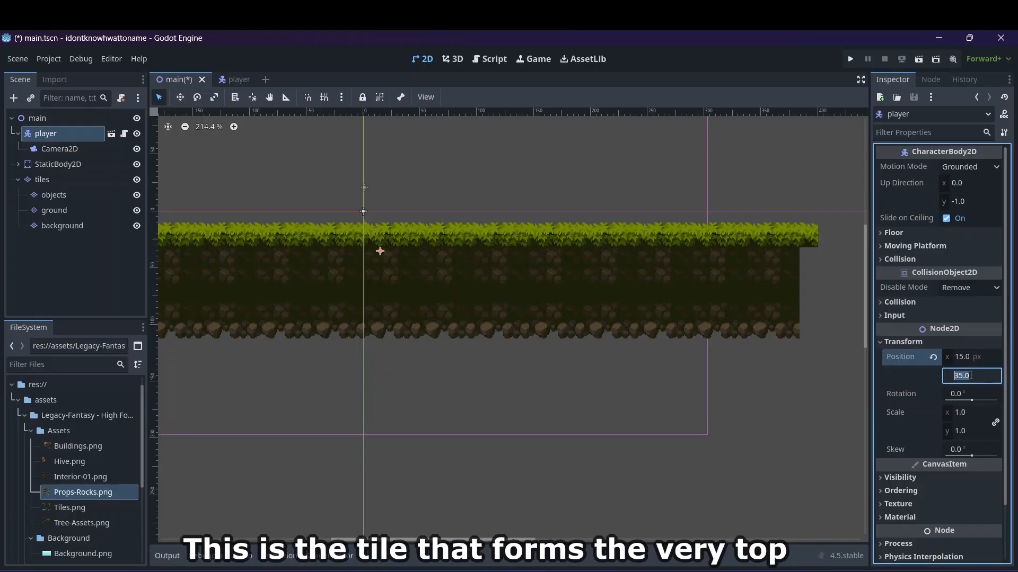
{"action": "scroll", "coordinate": [970, 375], "scroll_direction": "down", "scroll_amount": 3}
{"action": "scroll", "coordinate": [970, 375], "scroll_direction": "up", "scroll_amount": 1}
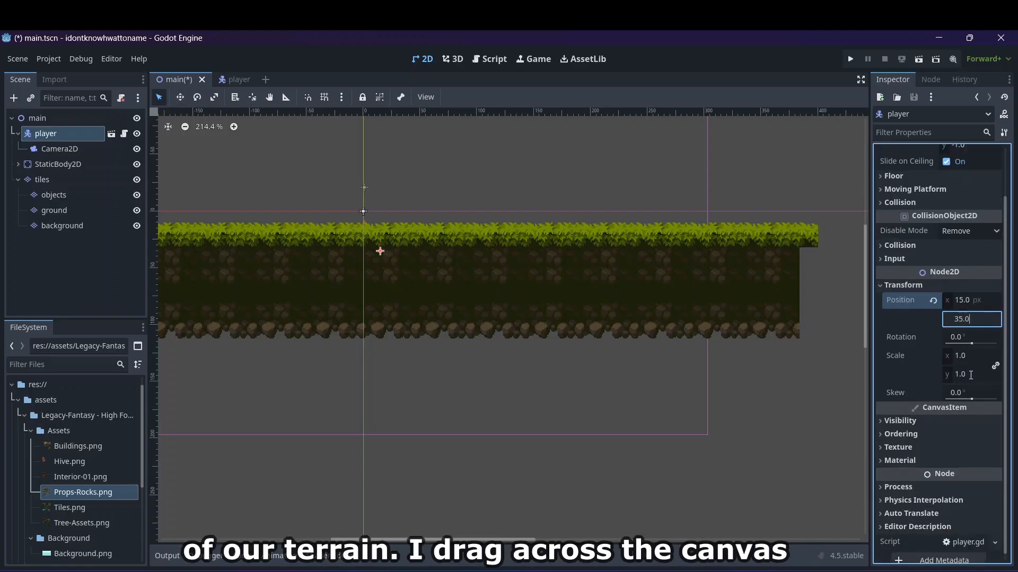
{"action": "left_click", "coordinate": [374, 252]}
{"action": "left_click", "coordinate": [46, 133]}
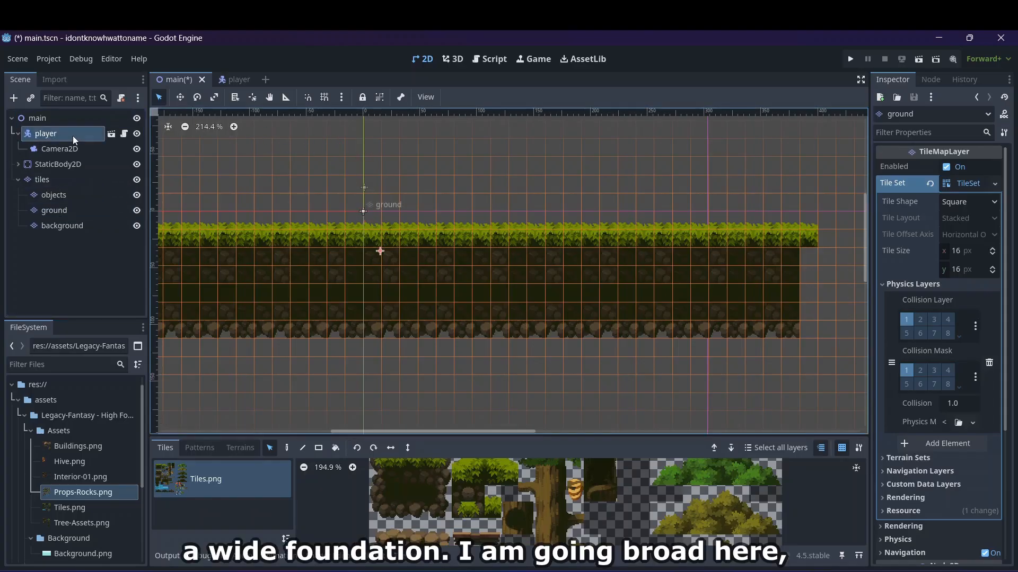
{"action": "left_click", "coordinate": [18, 132]}
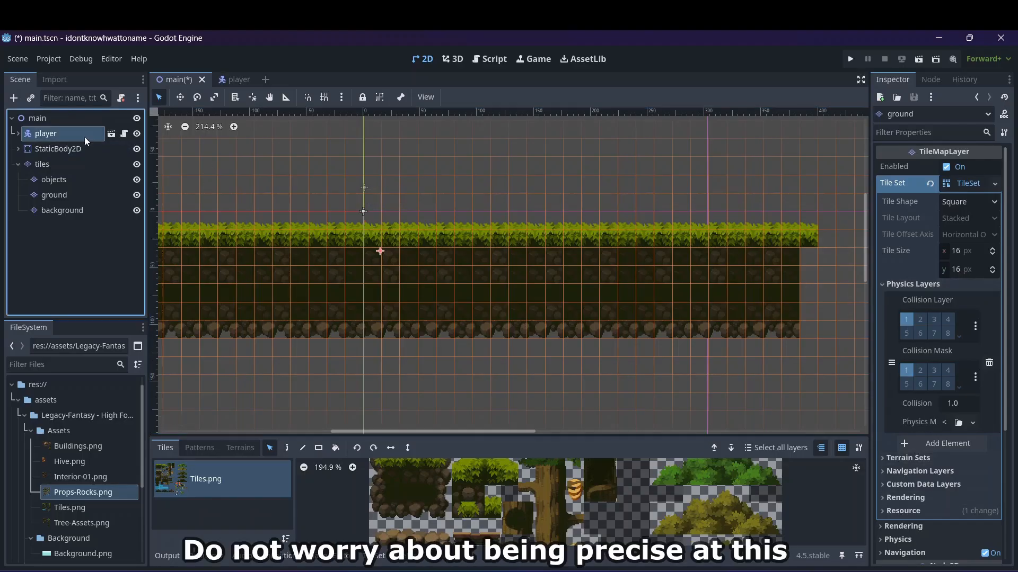
{"action": "left_click", "coordinate": [78, 301]}
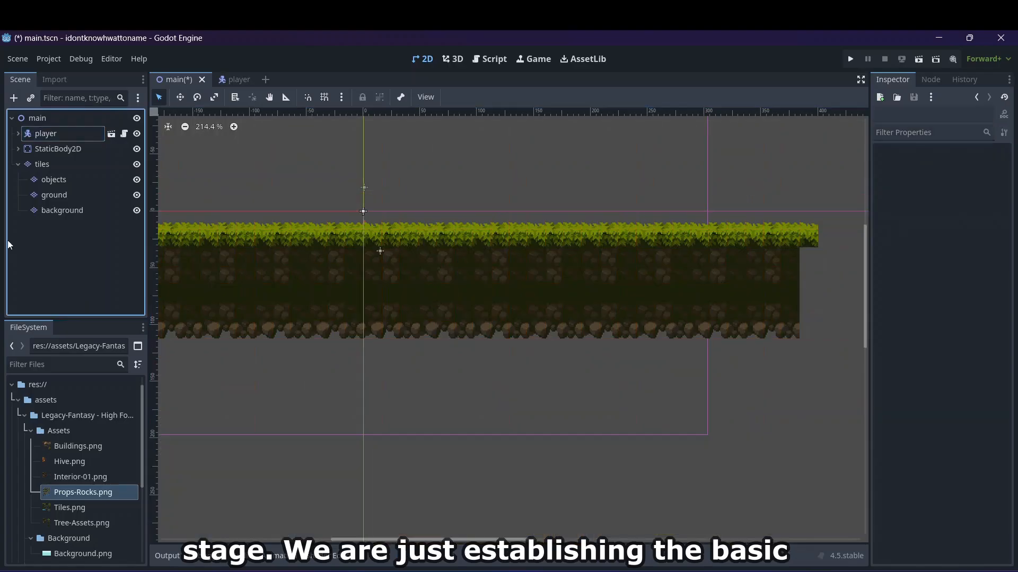
- Set the Y value of the player's Up Direction to 1
{"action": "left_click", "coordinate": [68, 133]}
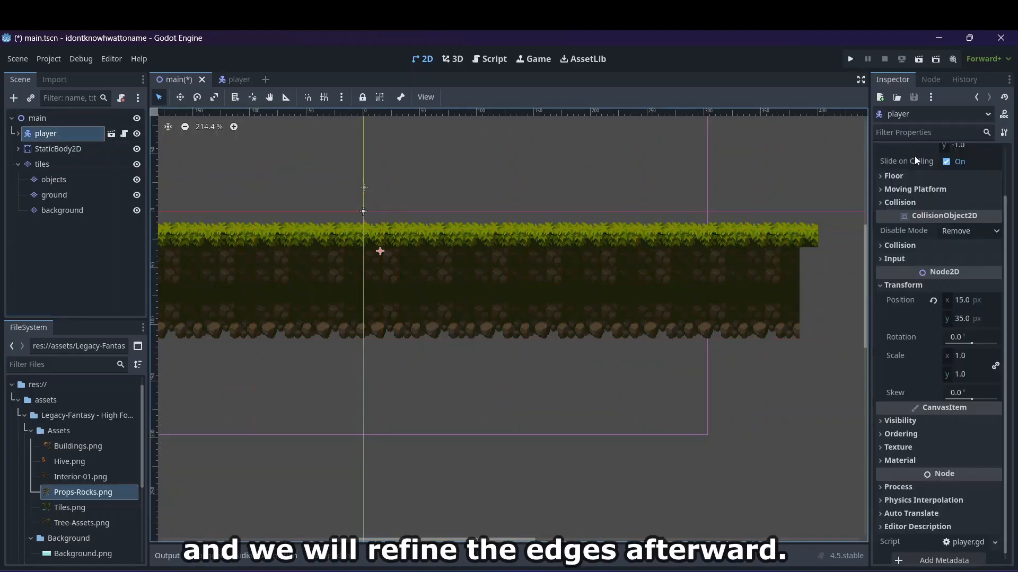
{"action": "scroll", "coordinate": [911, 181], "scroll_direction": "up", "scroll_amount": 2}
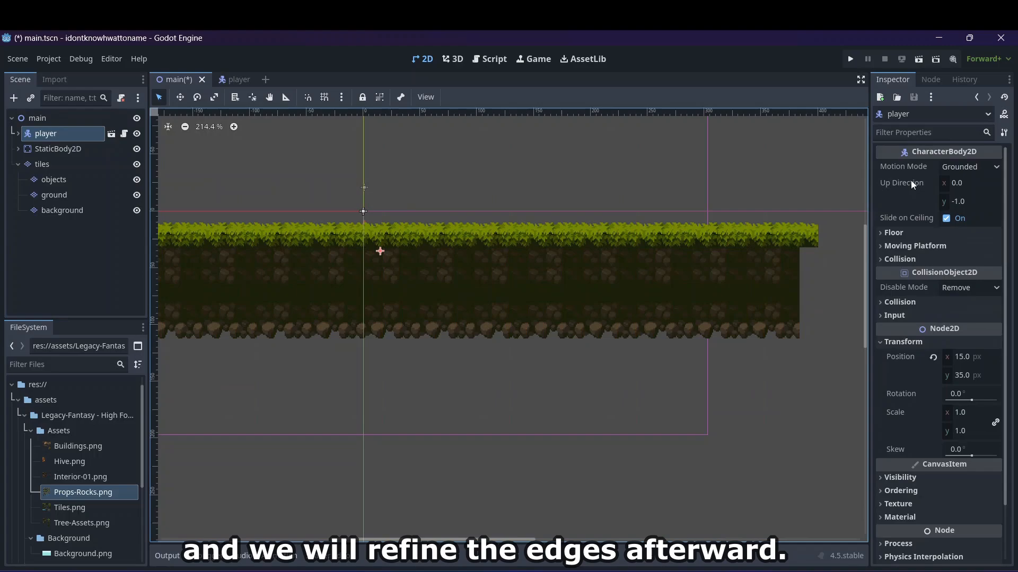
{"action": "left_click", "coordinate": [975, 205]}
{"action": "key", "text": "BackSpace"}
{"action": "type", "text": "1"}
{"action": "key", "text": "Return"}
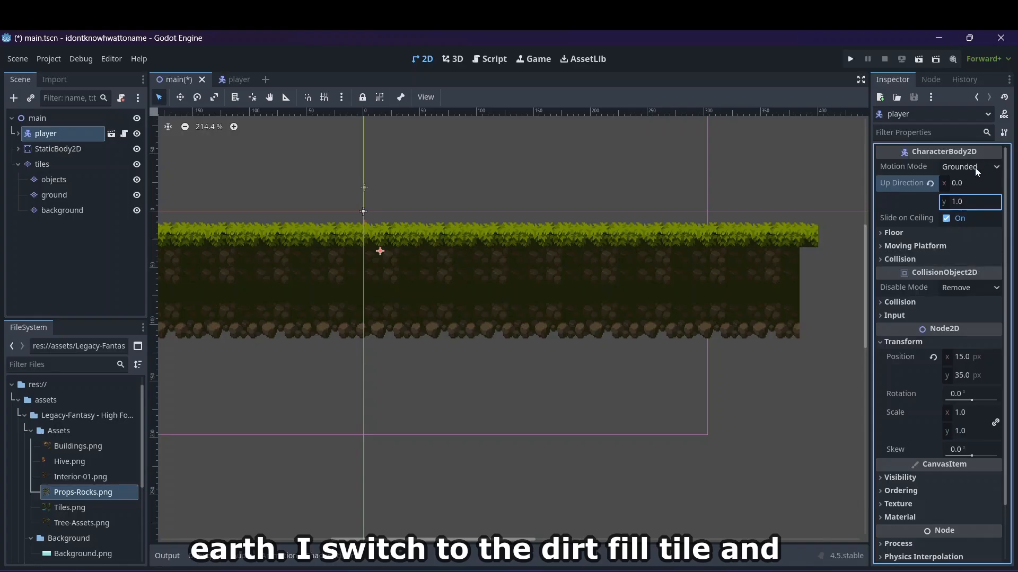
{"action": "scroll", "coordinate": [923, 347], "scroll_direction": "down", "scroll_amount": 3}
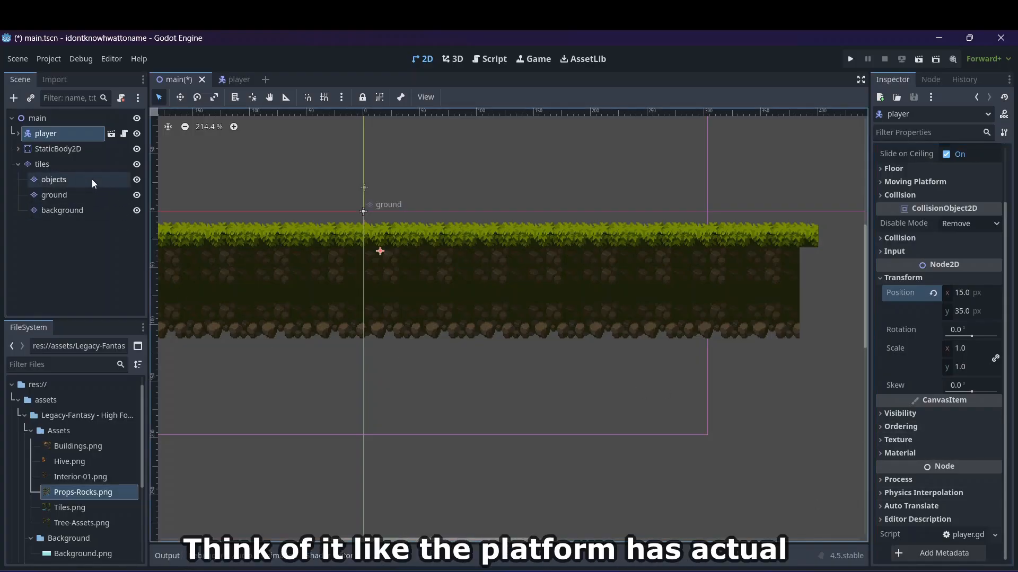
- Hide the tiles, move the player above the ground to about x -1, y -32 px, and show the tiles again
{"action": "left_click", "coordinate": [137, 165]}
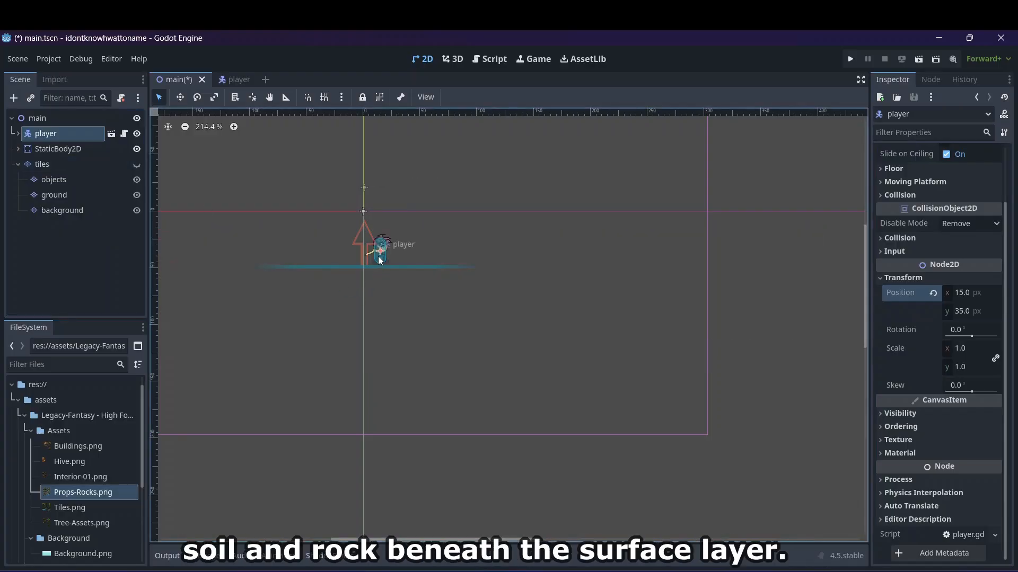
{"action": "left_click_drag", "start_coordinate": [378, 257], "coordinate": [353, 184]}
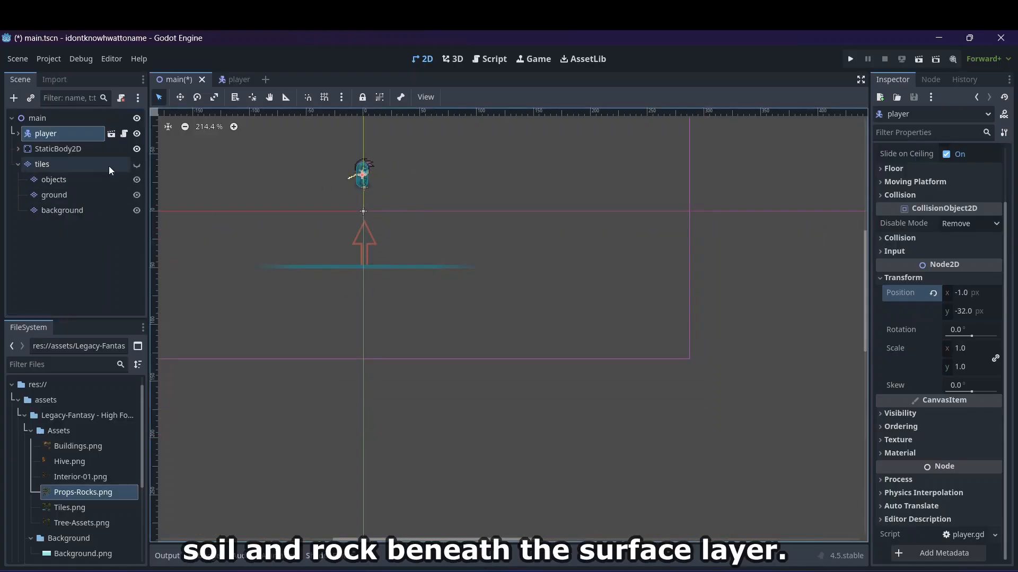
{"action": "left_click", "coordinate": [137, 165]}
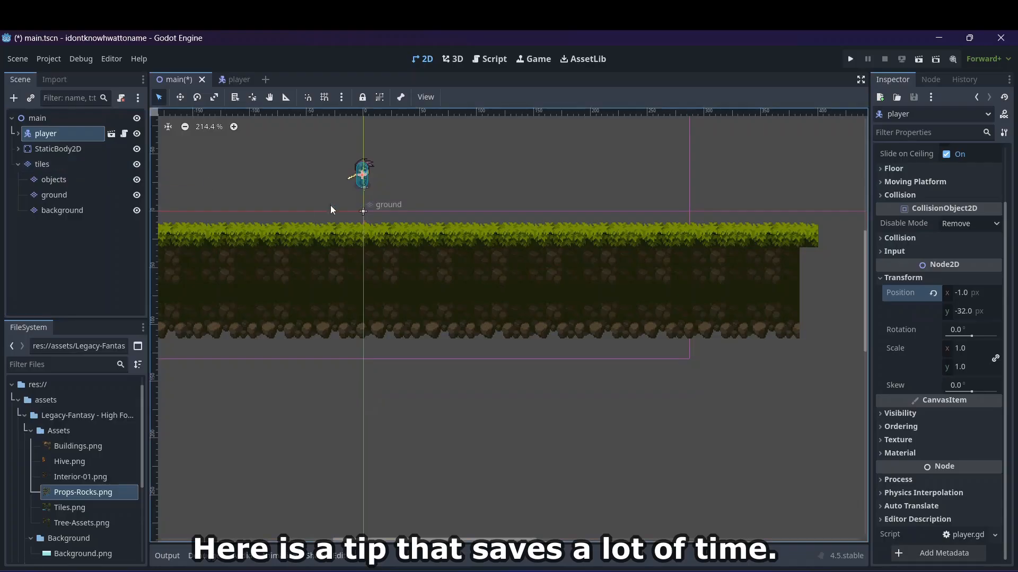
{"action": "left_click", "coordinate": [364, 179]}
{"action": "left_click_drag", "start_coordinate": [364, 178], "coordinate": [360, 175]}
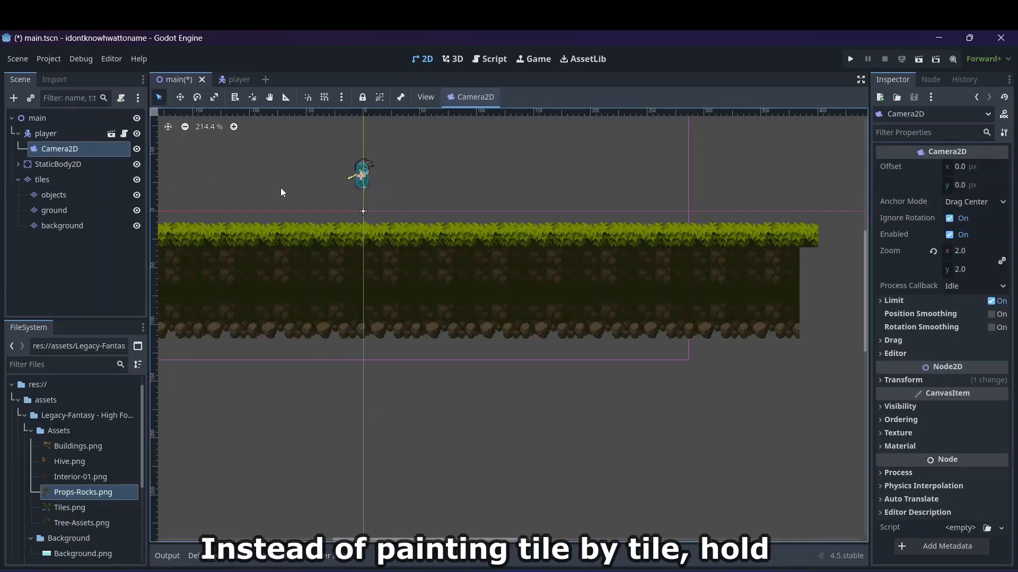
{"action": "left_click", "coordinate": [53, 135]}
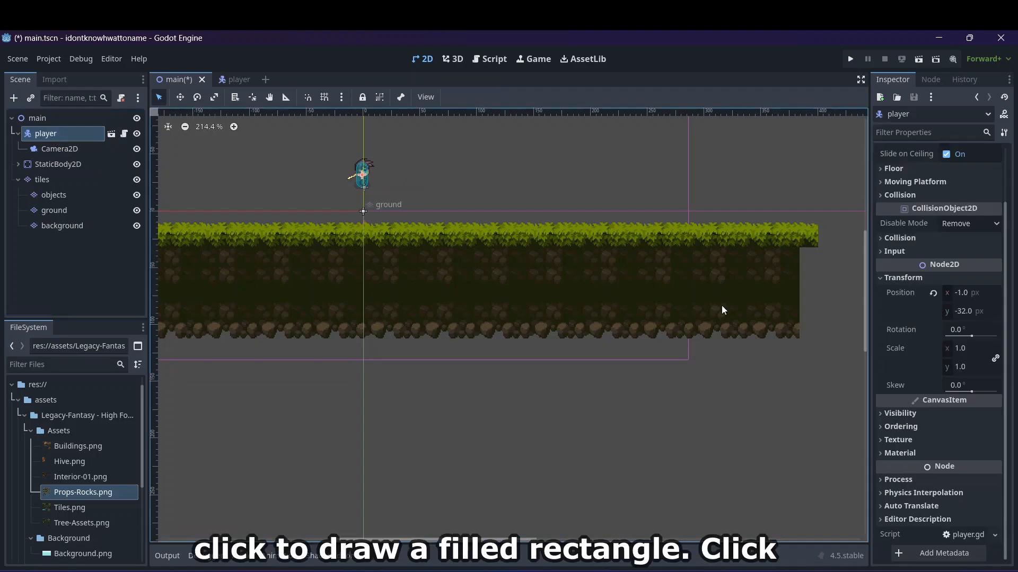
- Run the project, walk the player back and forth past the ground's left edge to test collision, and close the game
{"action": "left_click", "coordinate": [850, 59]}
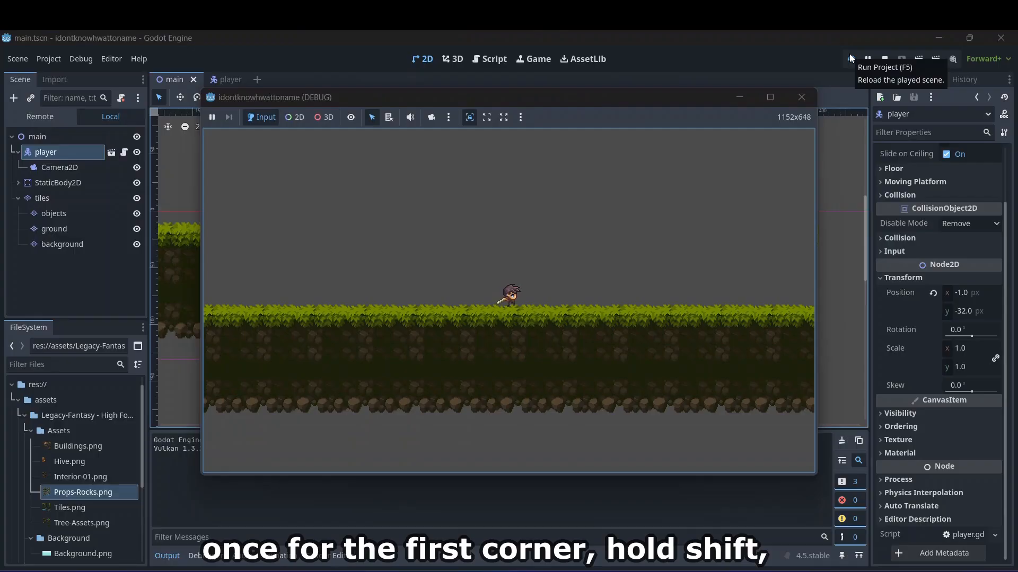
{"action": "key", "text": "Left"}
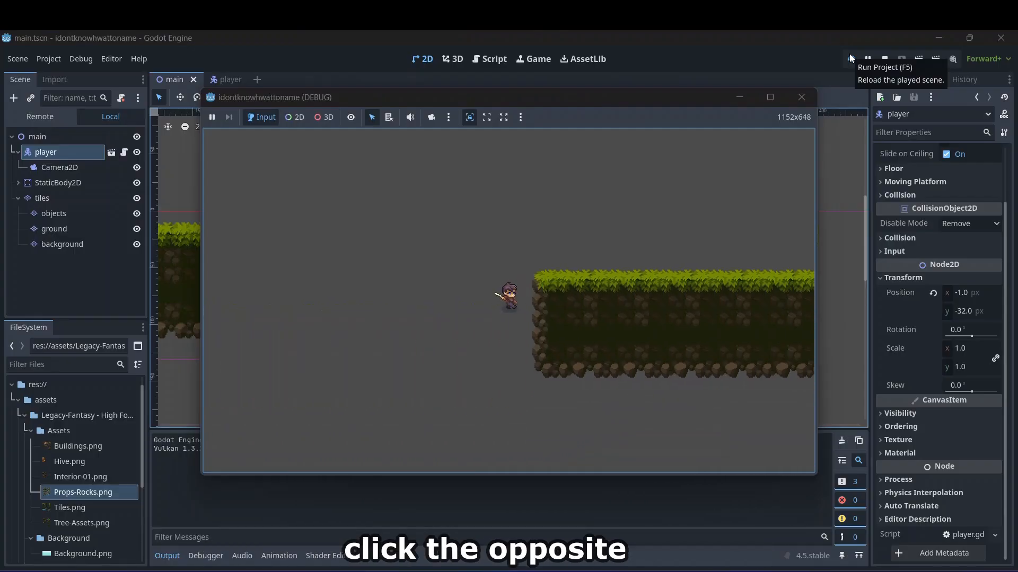
{"action": "key", "text": "Left"}
{"action": "key", "text": "Right"}
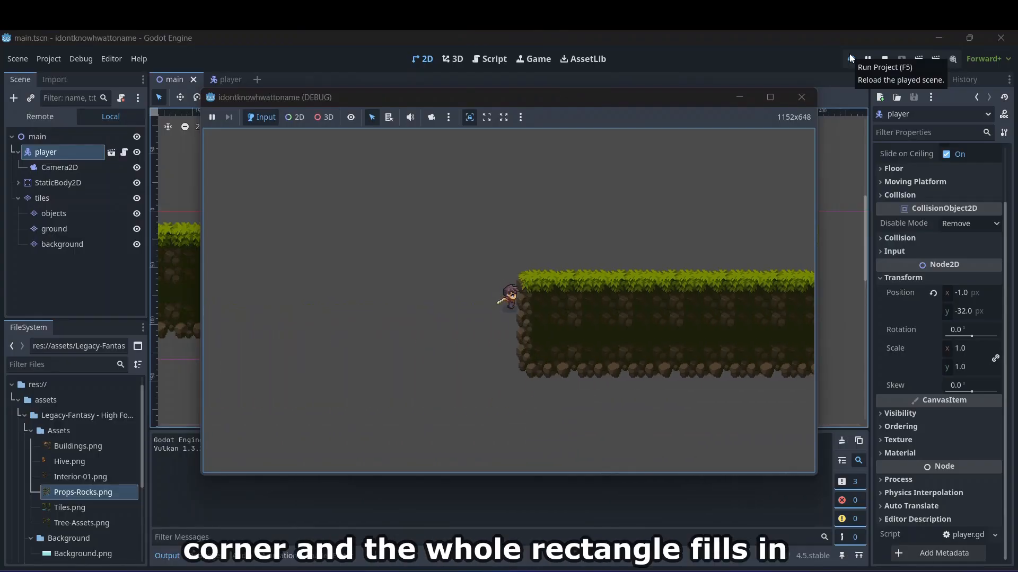
{"action": "key", "text": "Left"}
{"action": "key", "text": "Right"}
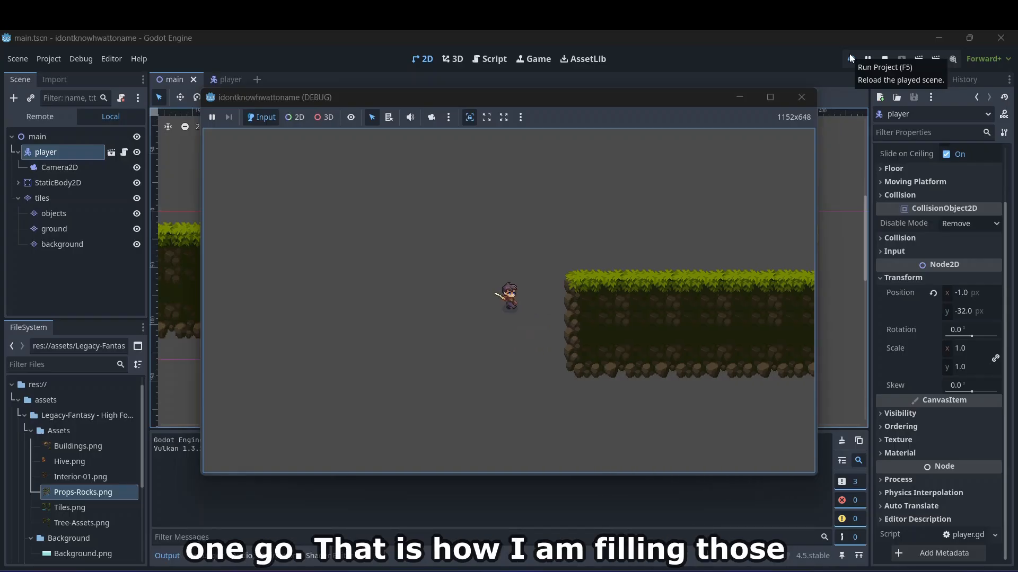
{"action": "key", "text": "Right"}
{"action": "key", "text": "Left"}
{"action": "key", "text": "Right"}
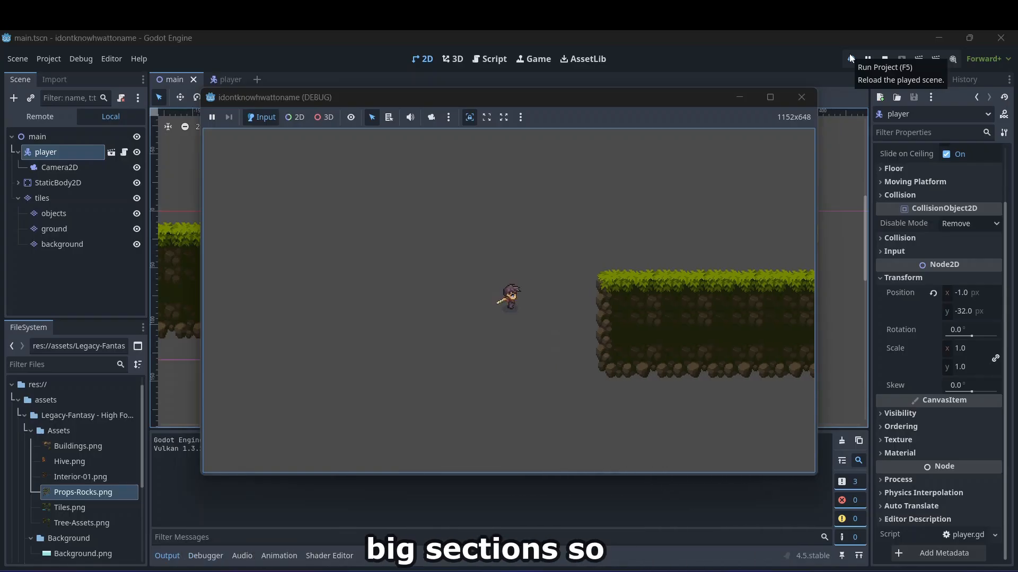
{"action": "key", "text": "Left"}
{"action": "key", "text": "Right"}
{"action": "key", "text": "Left"}
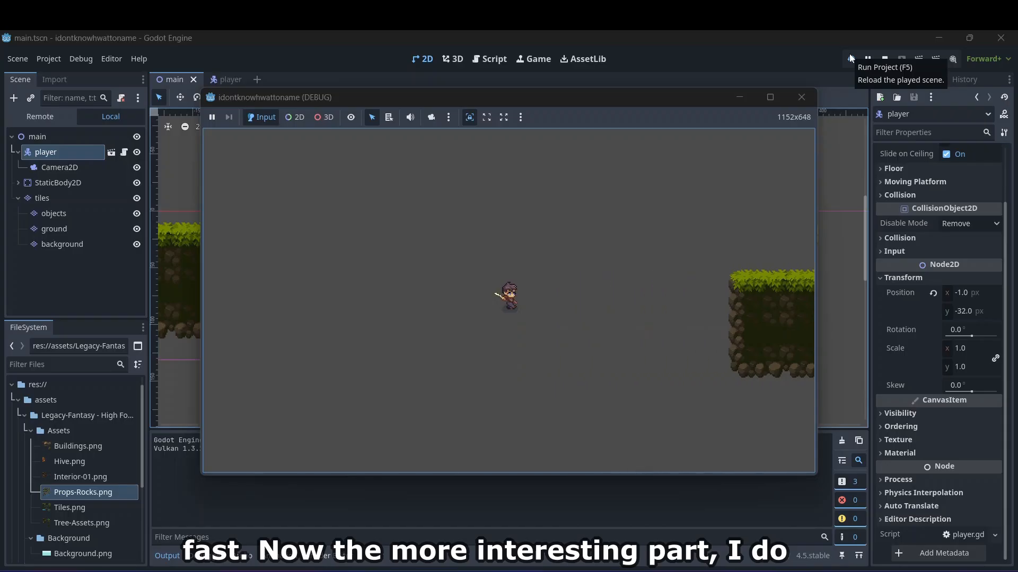
{"action": "key", "text": "Right"}
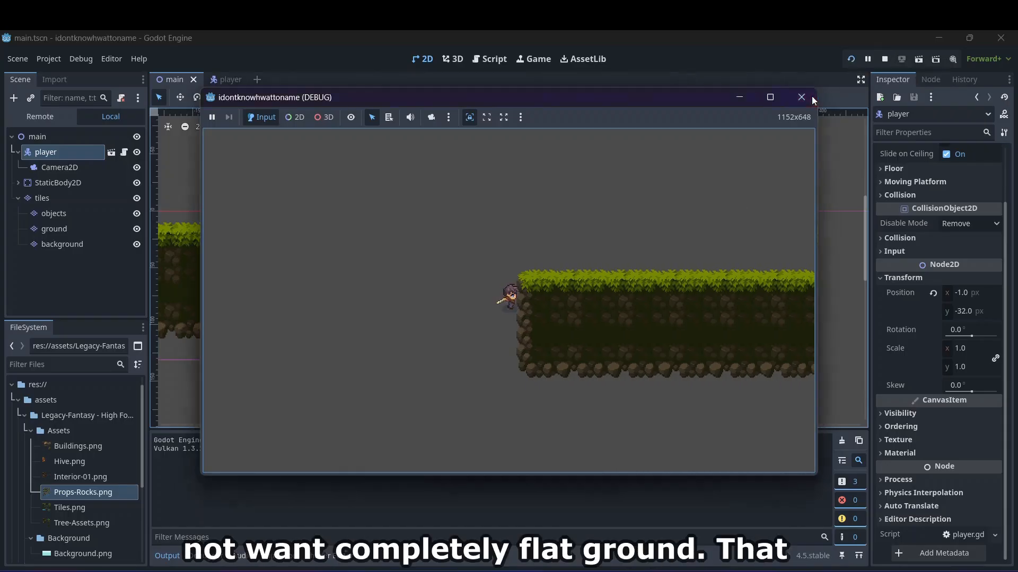
{"action": "left_click", "coordinate": [811, 98]}
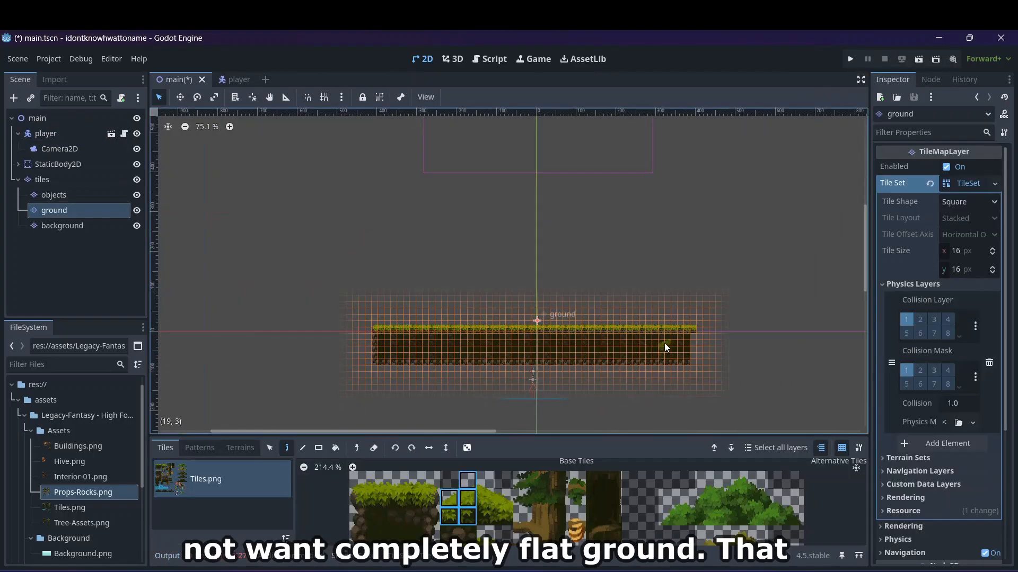
- Paint an upward grassy slope on the ground layer from the right end of the grass strip with the selected Tiles.png slope tiles
{"action": "scroll", "coordinate": [708, 317], "scroll_direction": "down", "scroll_amount": 17}
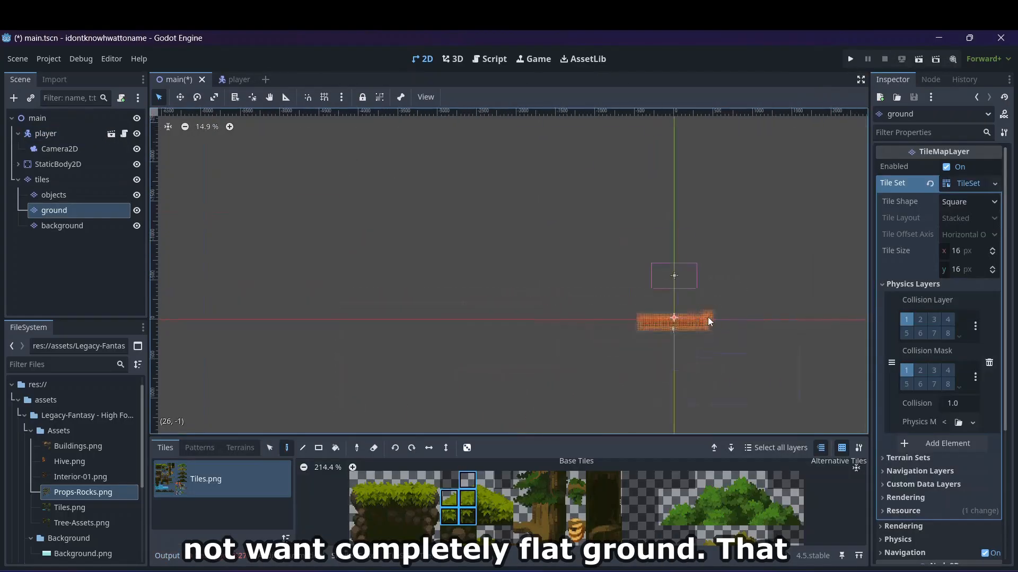
{"action": "scroll", "coordinate": [707, 317], "scroll_direction": "up", "scroll_amount": 16}
{"action": "left_click_drag", "start_coordinate": [686, 327], "coordinate": [721, 303]}
{"action": "left_click", "coordinate": [736, 304]}
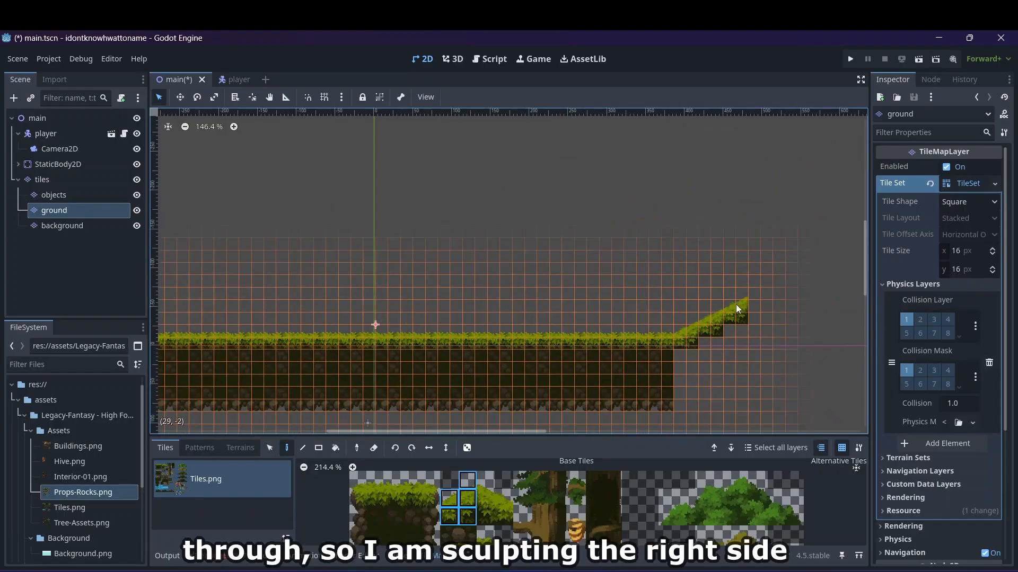
- Extend the upward grassy slope on the ground layer, then paint a long flat grassy plateau from its upper end
{"action": "left_click", "coordinate": [764, 294]}
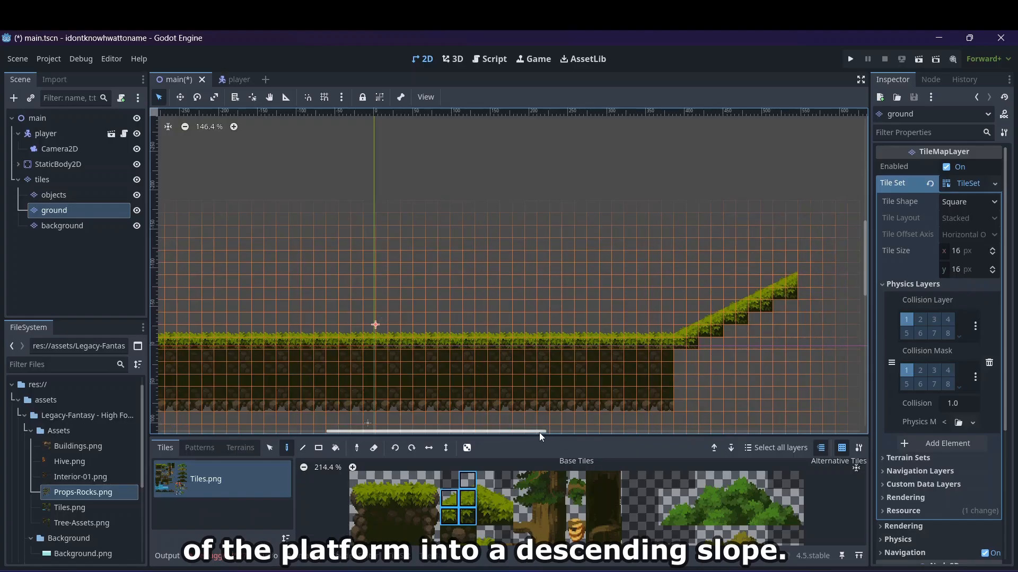
{"action": "left_click_drag", "start_coordinate": [539, 433], "coordinate": [647, 432]}
{"action": "left_click", "coordinate": [362, 273]}
{"action": "left_click", "coordinate": [386, 255]}
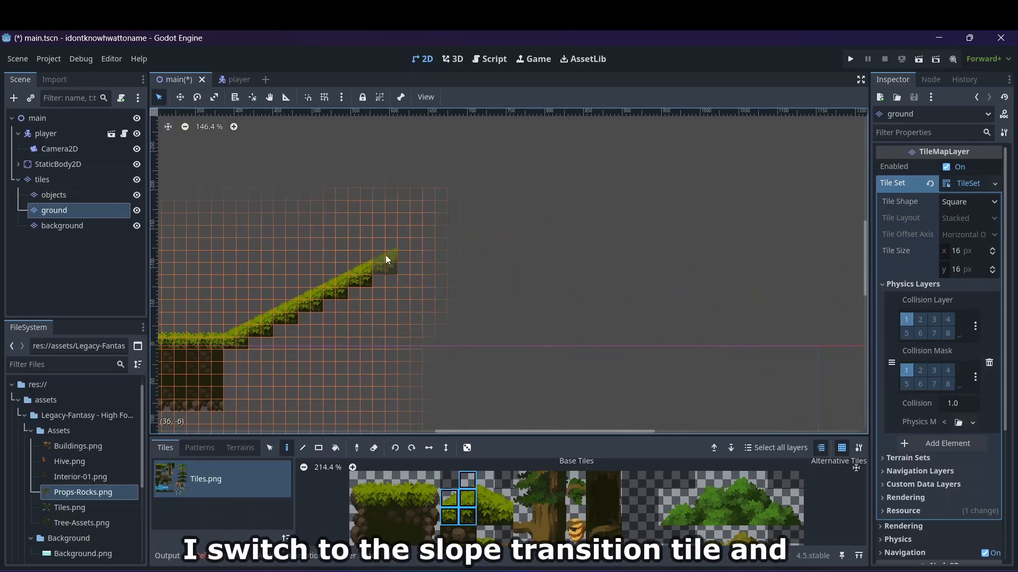
{"action": "left_click_drag", "start_coordinate": [378, 486], "coordinate": [412, 516]}
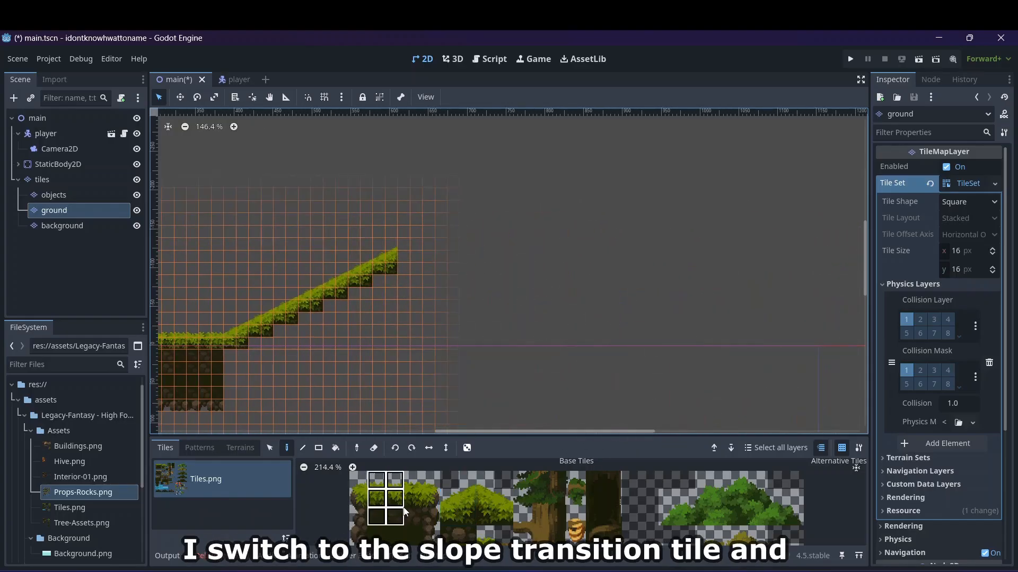
{"action": "left_click_drag", "start_coordinate": [419, 258], "coordinate": [687, 260]}
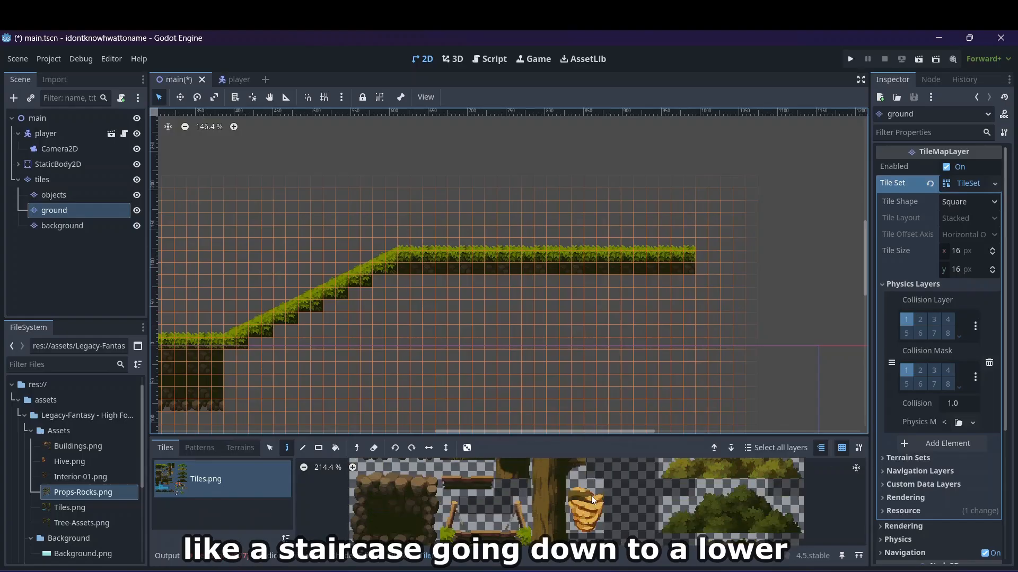
- Look through the Tiles.png base tiles from the grass terrain down to the potion tiles and back
{"action": "scroll", "coordinate": [591, 495], "scroll_direction": "down", "scroll_amount": 3}
{"action": "scroll", "coordinate": [591, 500], "scroll_direction": "up", "scroll_amount": 1}
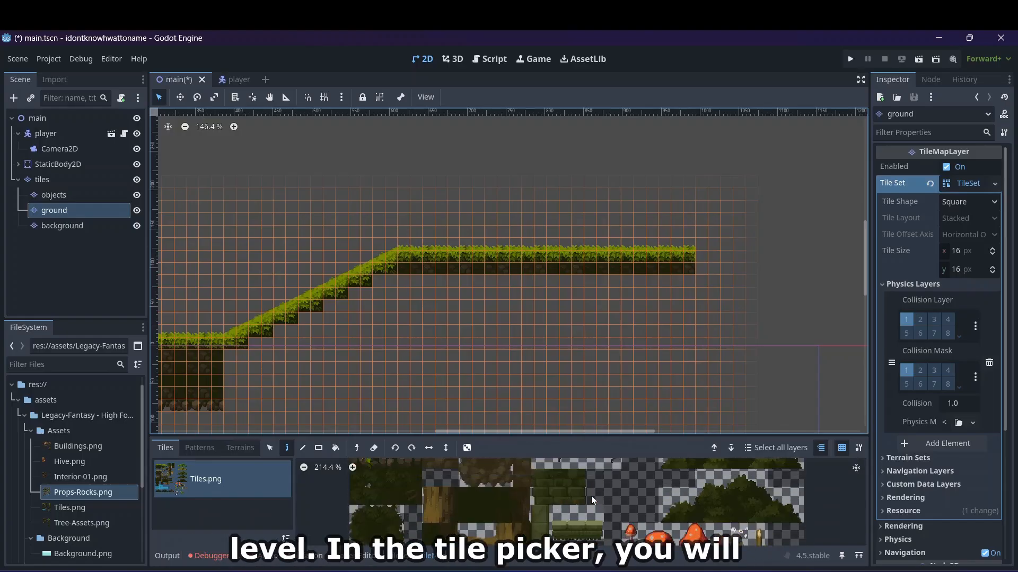
{"action": "scroll", "coordinate": [590, 495], "scroll_direction": "down", "scroll_amount": 5}
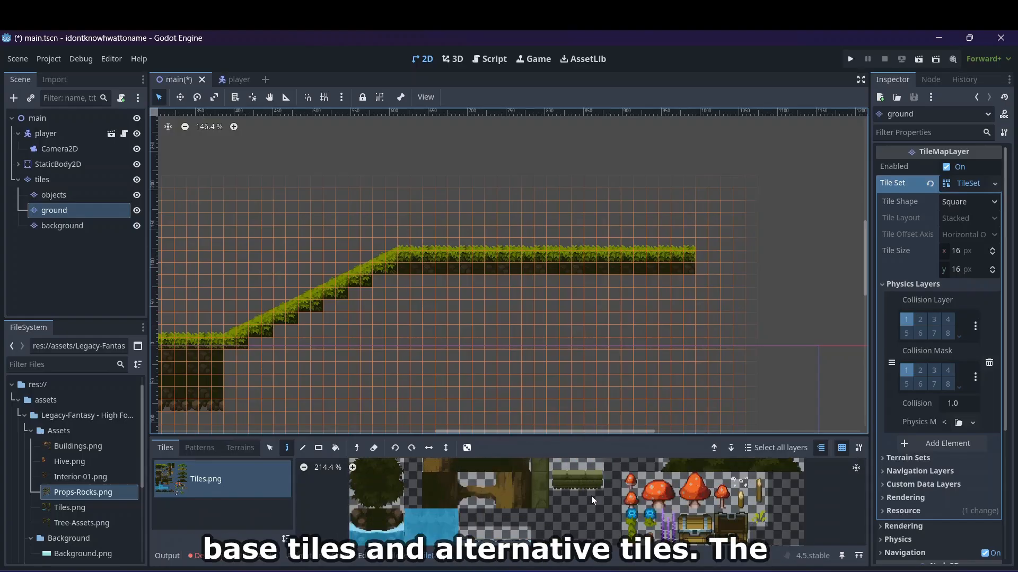
{"action": "scroll", "coordinate": [591, 500], "scroll_direction": "down", "scroll_amount": 3}
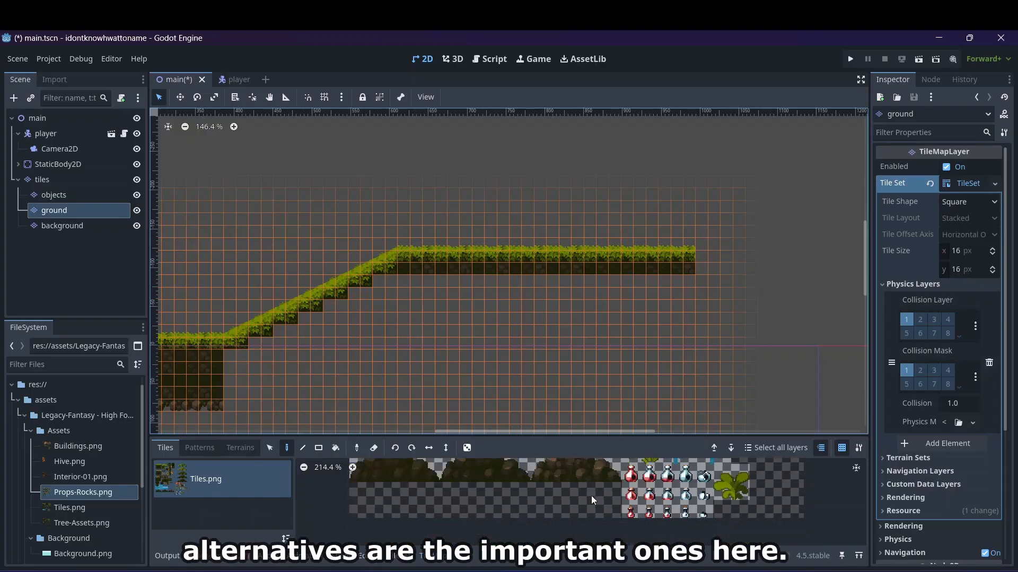
{"action": "scroll", "coordinate": [592, 499], "scroll_direction": "up", "scroll_amount": 4}
{"action": "scroll", "coordinate": [591, 500], "scroll_direction": "down", "scroll_amount": 1}
{"action": "scroll", "coordinate": [590, 495], "scroll_direction": "up", "scroll_amount": 5}
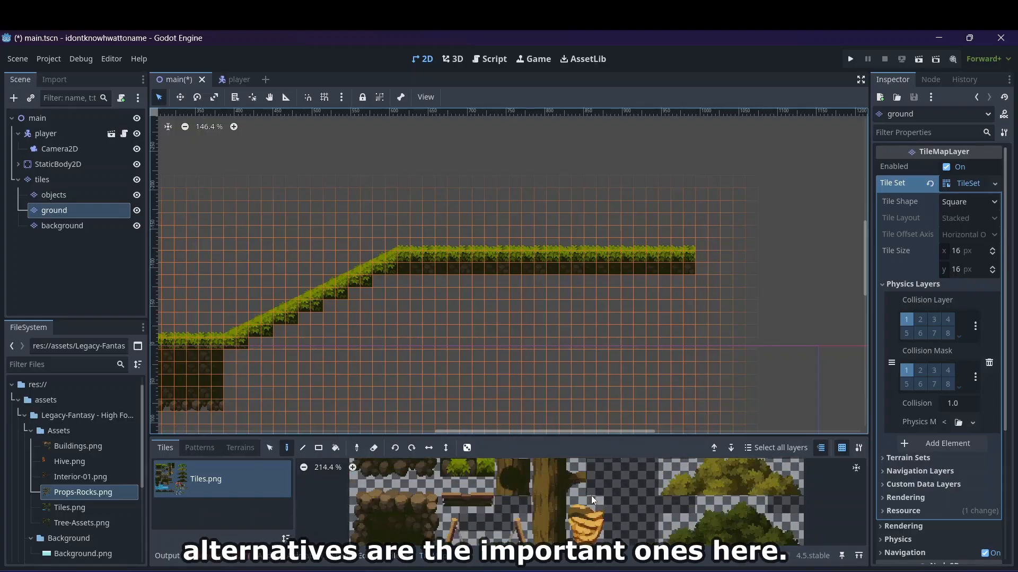
- Paint a descending grassy slope from the plateau's right end and finish its foot with a short flat grass ledge
{"action": "mouse_move", "coordinate": [484, 467]}
{"action": "left_mouse_down"}
{"action": "mouse_move", "coordinate": [489, 488]}
{"action": "mouse_move", "coordinate": [482, 477]}
{"action": "mouse_move", "coordinate": [508, 499]}
{"action": "left_mouse_up"}
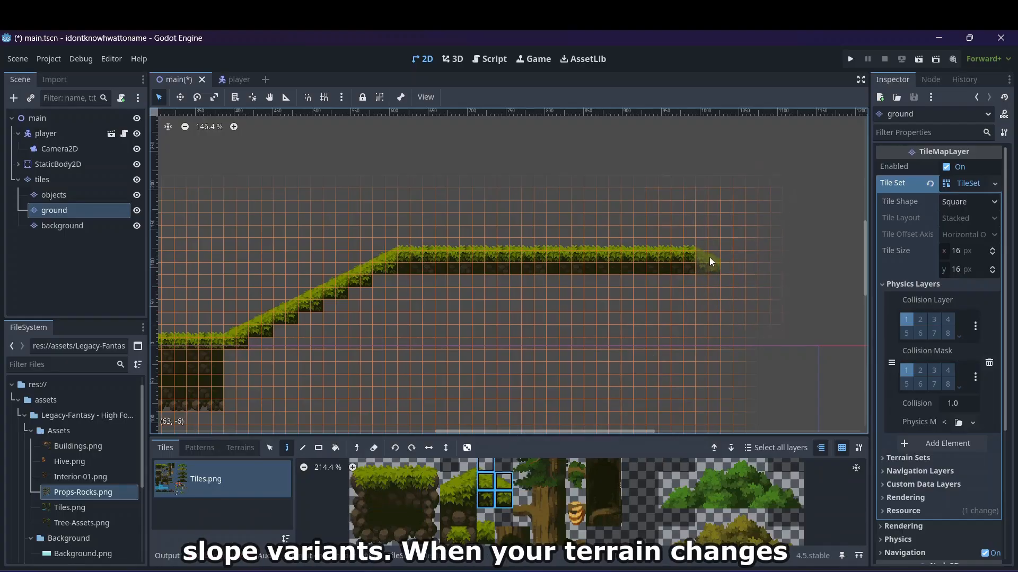
{"action": "left_click_drag", "start_coordinate": [710, 262], "coordinate": [727, 273]}
{"action": "key", "text": "ctrl+z"}
{"action": "left_click_drag", "start_coordinate": [526, 432], "coordinate": [592, 431]}
{"action": "left_click_drag", "start_coordinate": [444, 263], "coordinate": [466, 275]}
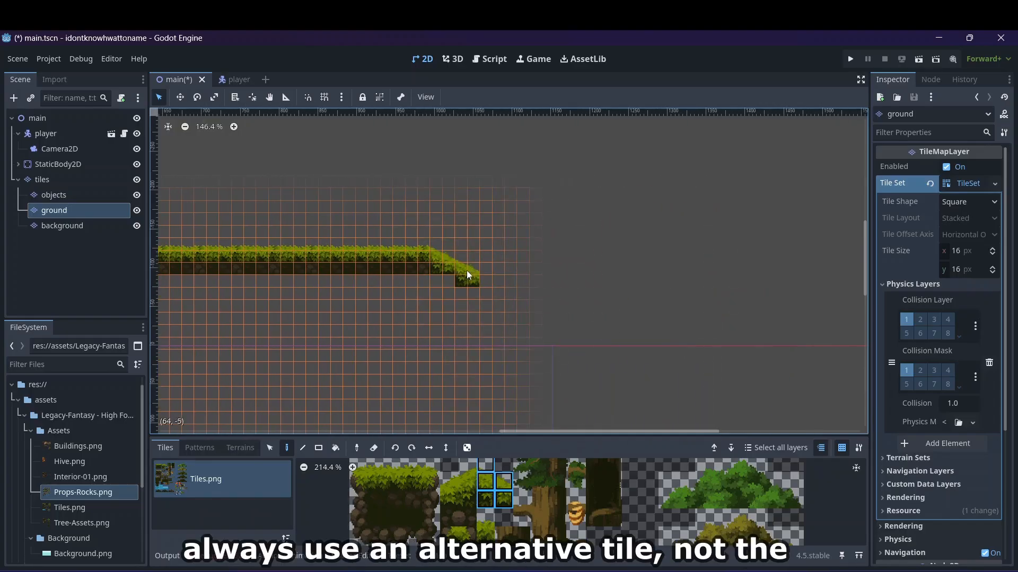
{"action": "left_click", "coordinate": [497, 284]}
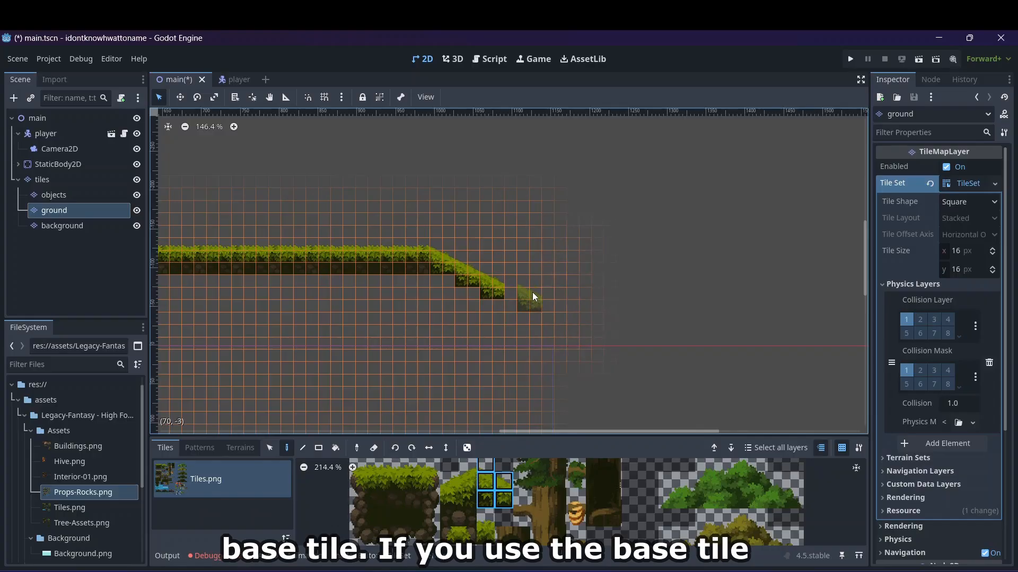
{"action": "left_click_drag", "start_coordinate": [375, 465], "coordinate": [412, 495]}
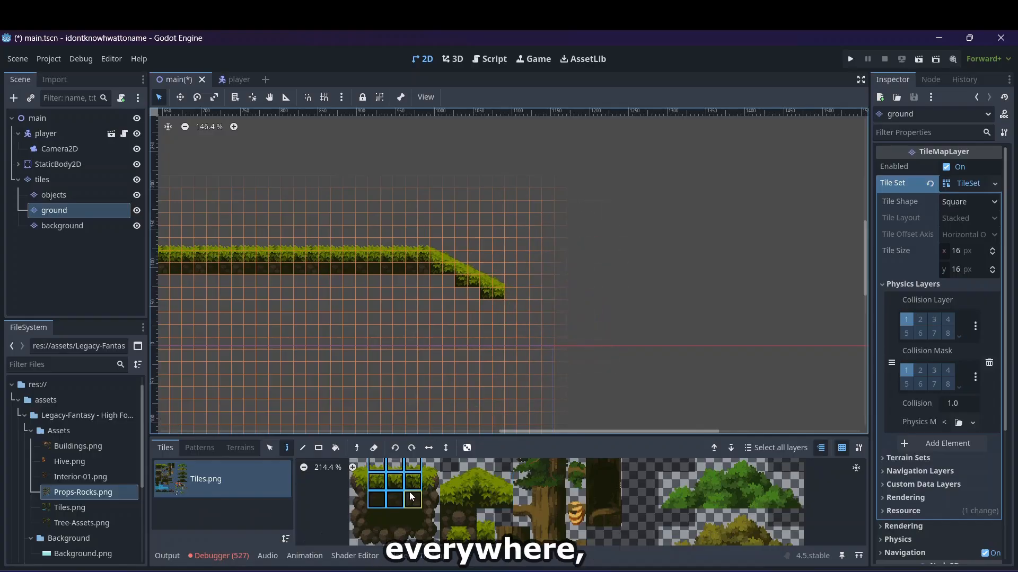
{"action": "left_click", "coordinate": [526, 297]}
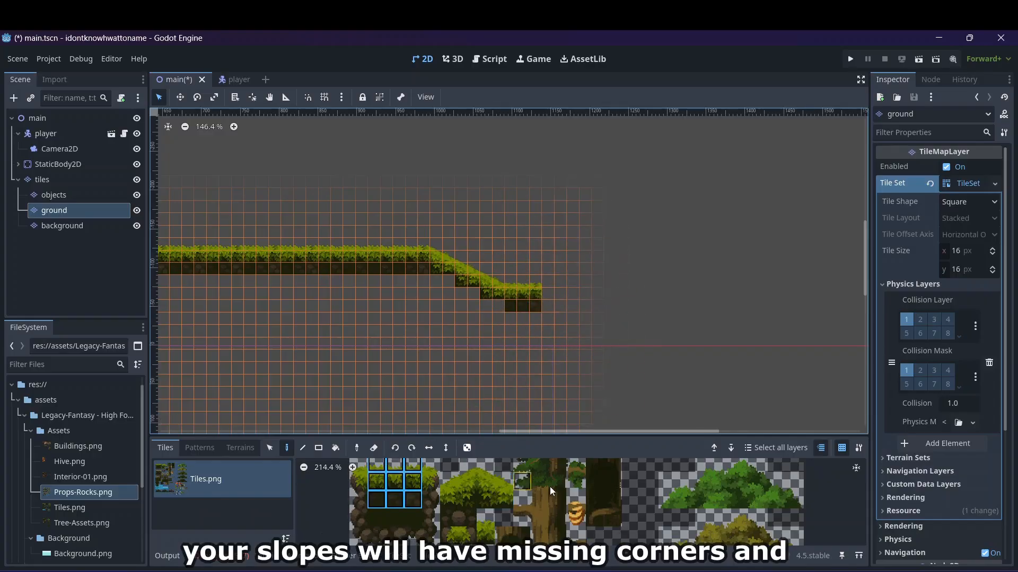
- Place the wooden bridge tiles from Tiles.png against the right end of the lower grass ledge
{"action": "scroll", "coordinate": [549, 487], "scroll_direction": "down", "scroll_amount": 3}
{"action": "scroll", "coordinate": [549, 486], "scroll_direction": "down", "scroll_amount": 2}
{"action": "left_click_drag", "start_coordinate": [455, 512], "coordinate": [525, 546]}
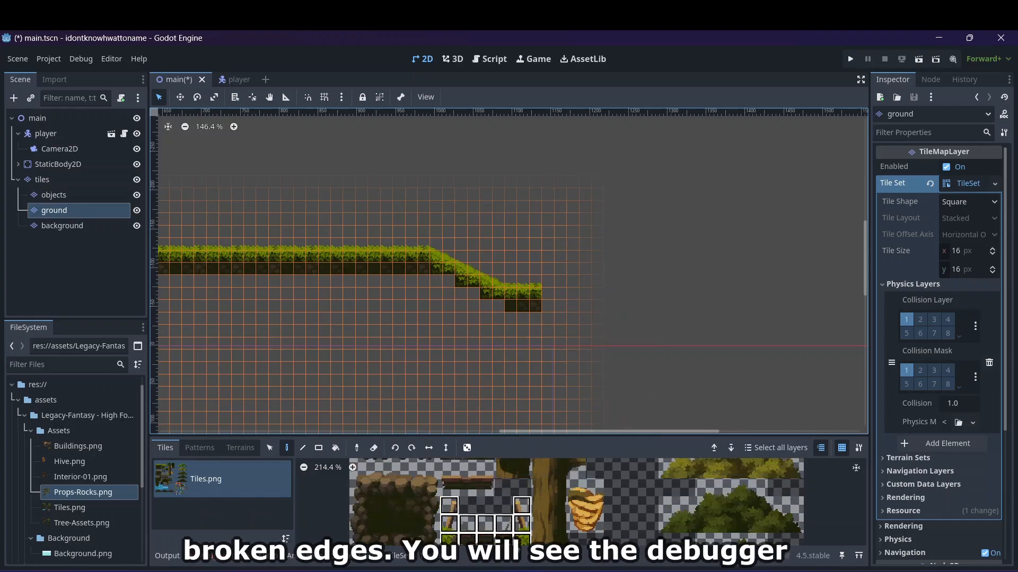
{"action": "scroll", "coordinate": [525, 546], "scroll_direction": "up", "scroll_amount": 8}
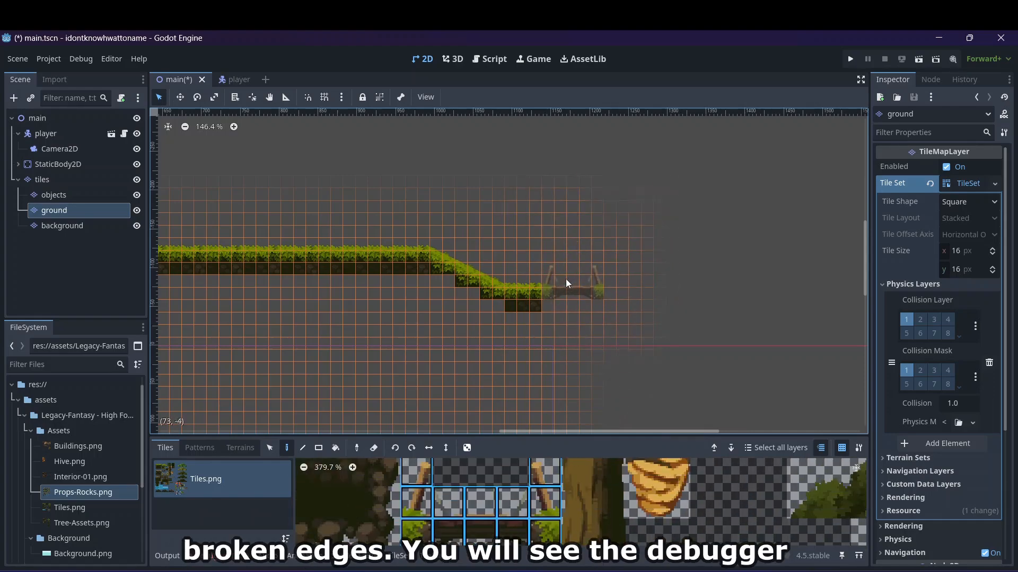
{"action": "left_click_drag", "start_coordinate": [570, 276], "coordinate": [626, 292]}
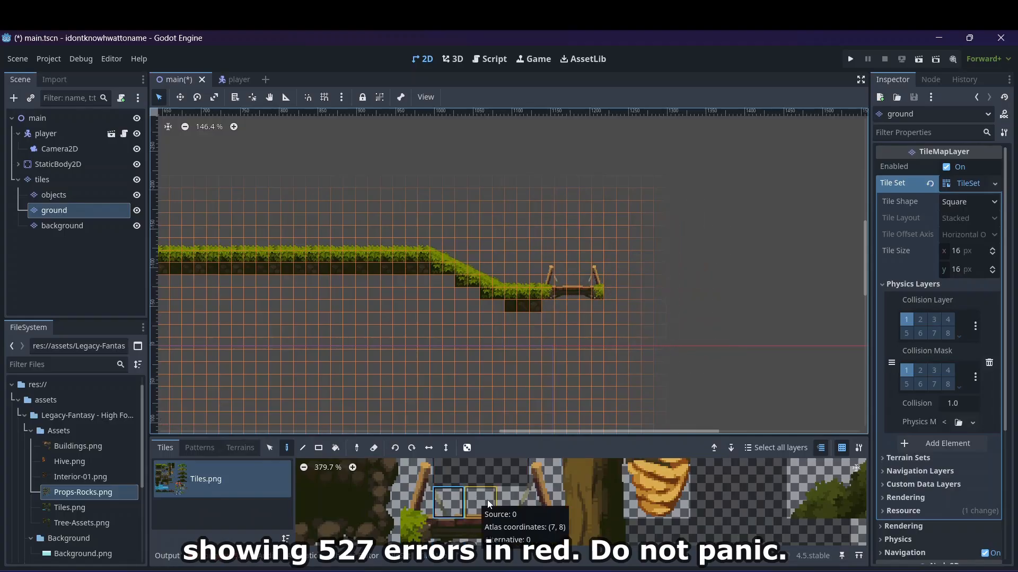
- Lengthen the wooden bridge to the right by two tiles and clear the stray posts above its deck
{"action": "left_click_drag", "start_coordinate": [487, 501], "coordinate": [493, 539]}
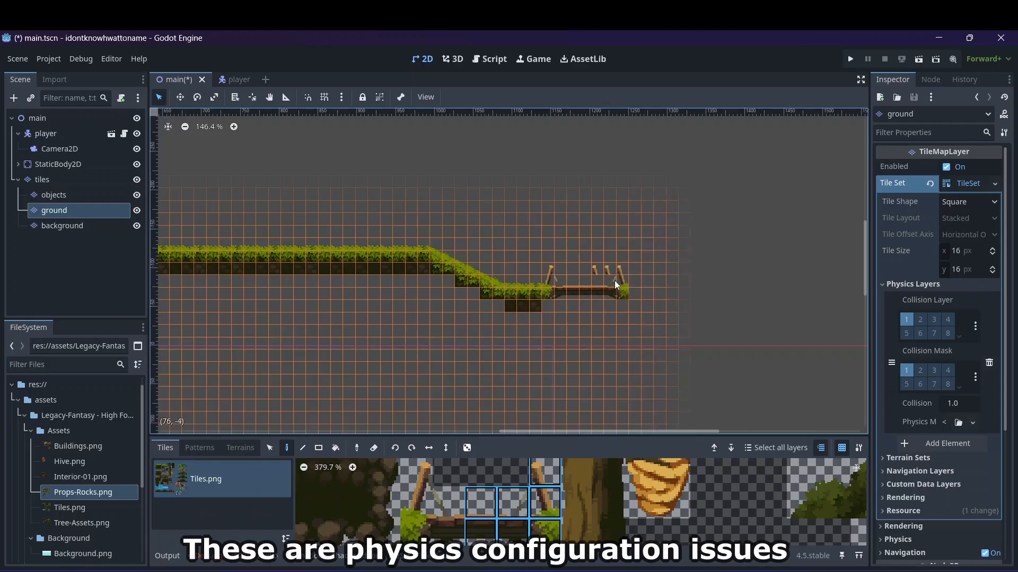
{"action": "left_click", "coordinate": [510, 469]}
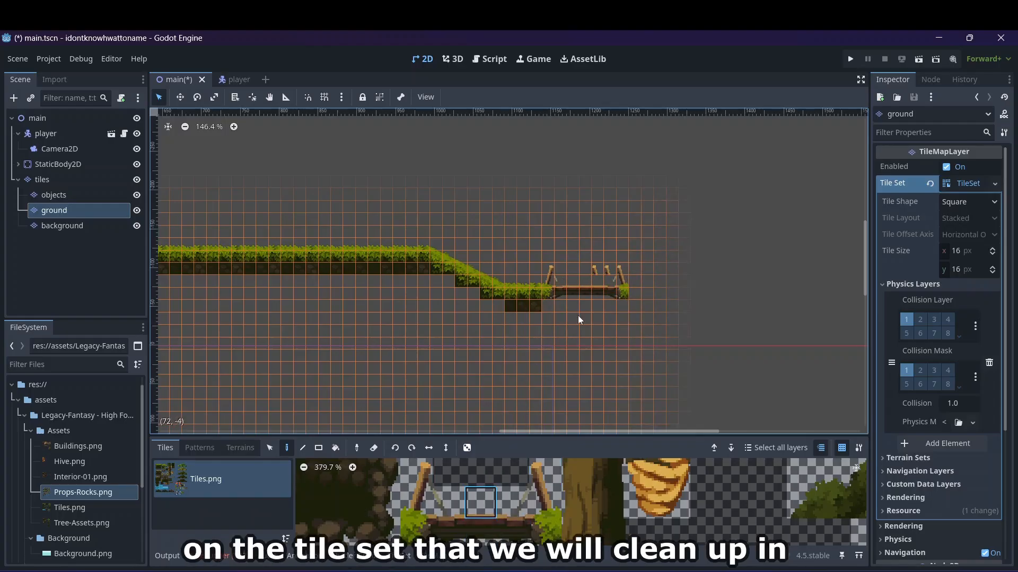
{"action": "left_click", "coordinate": [803, 469]}
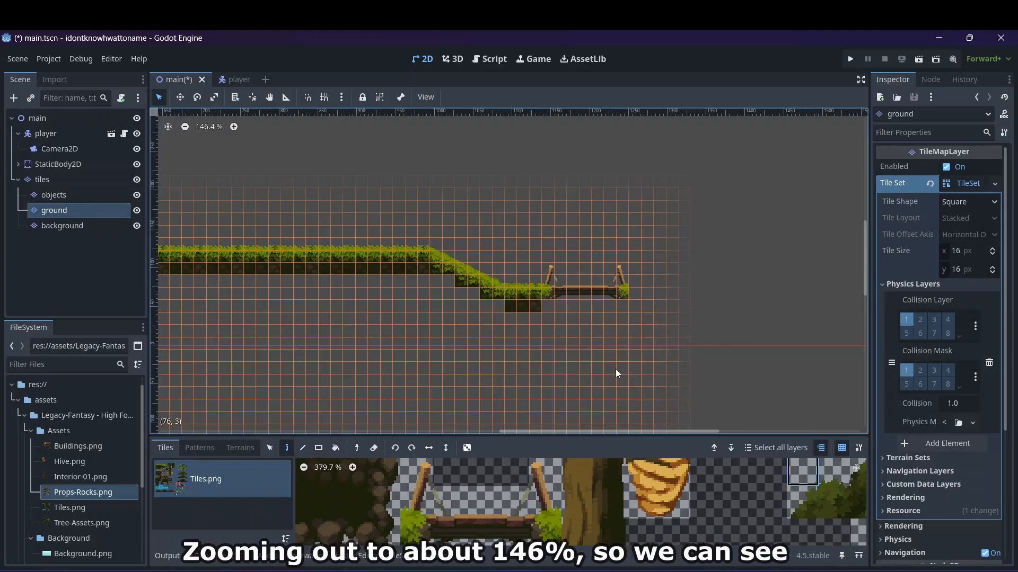
- Try filling the strip beneath the plateau with the two dark rock tiles using the Rectangle tool
{"action": "scroll", "coordinate": [616, 370], "scroll_direction": "down", "scroll_amount": 2}
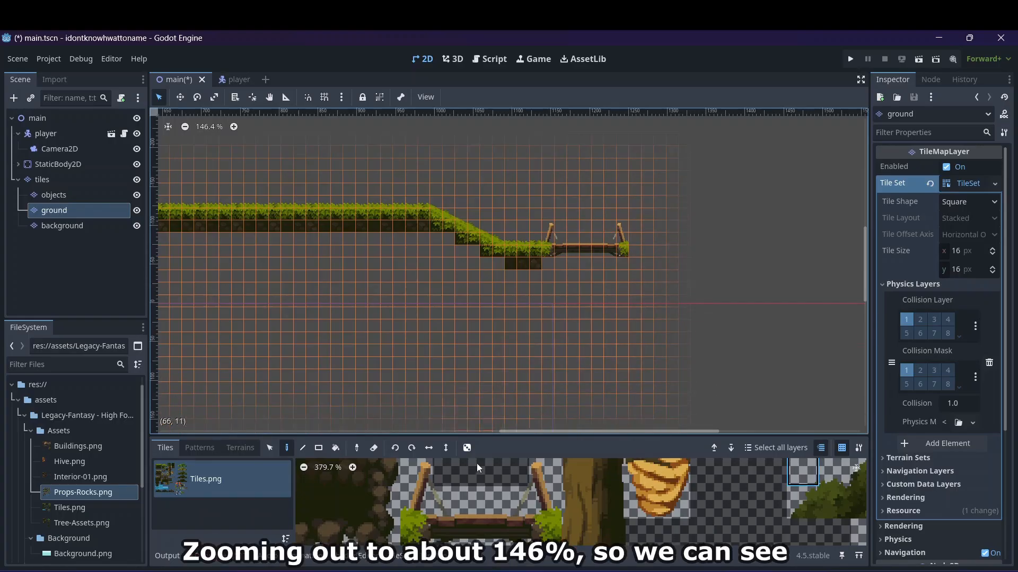
{"action": "scroll", "coordinate": [361, 514], "scroll_direction": "down", "scroll_amount": 2}
{"action": "scroll", "coordinate": [362, 514], "scroll_direction": "down", "scroll_amount": 10}
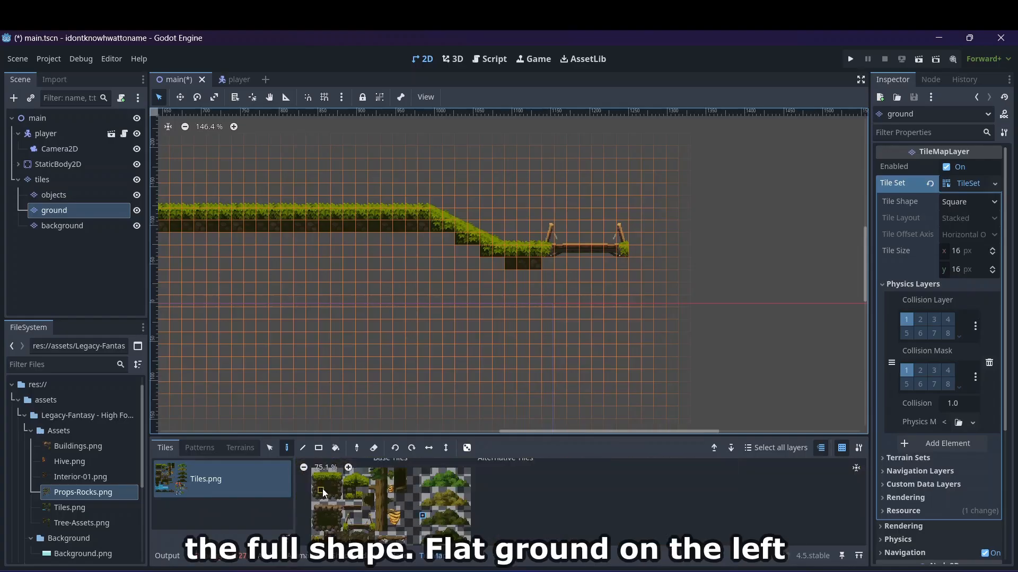
{"action": "scroll", "coordinate": [326, 487], "scroll_direction": "up", "scroll_amount": 2}
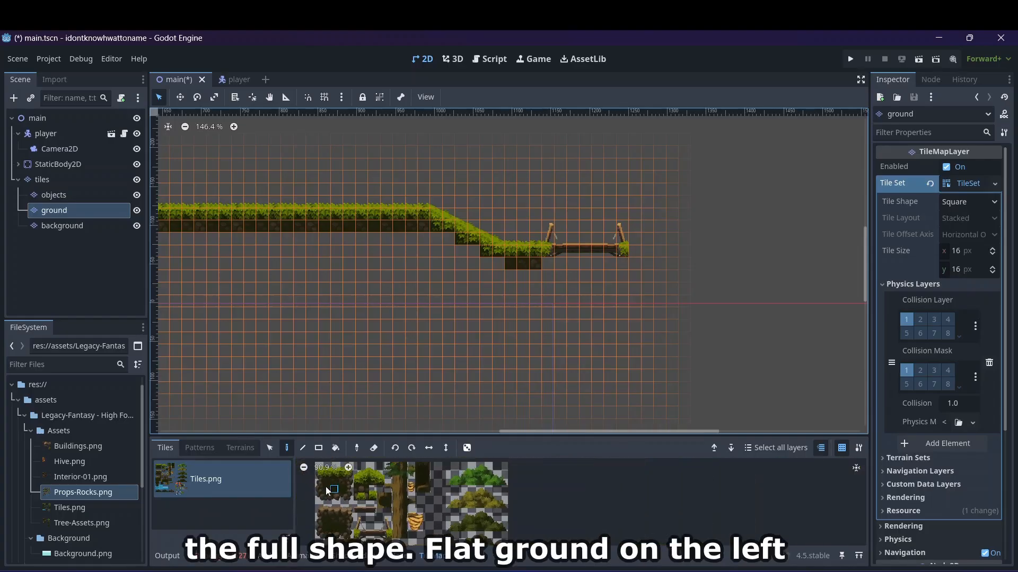
{"action": "scroll", "coordinate": [325, 486], "scroll_direction": "up", "scroll_amount": 8}
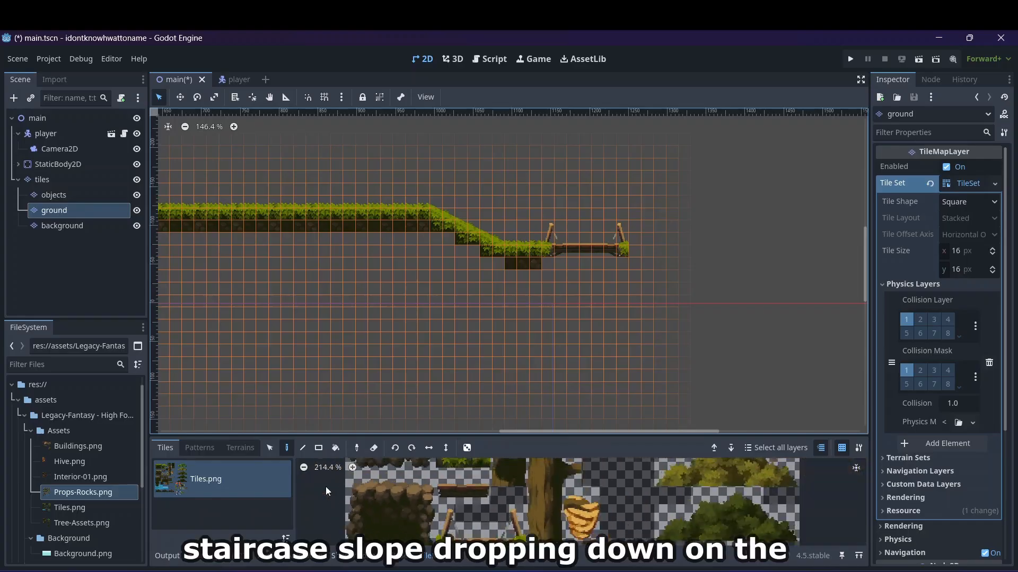
{"action": "scroll", "coordinate": [325, 486], "scroll_direction": "down", "scroll_amount": 5}
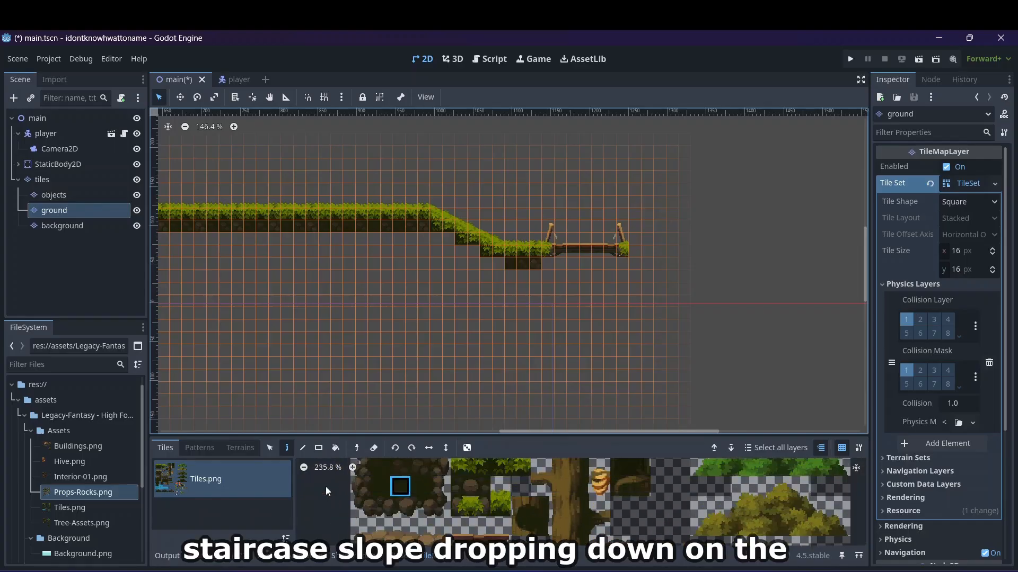
{"action": "left_click_drag", "start_coordinate": [460, 504], "coordinate": [485, 503]}
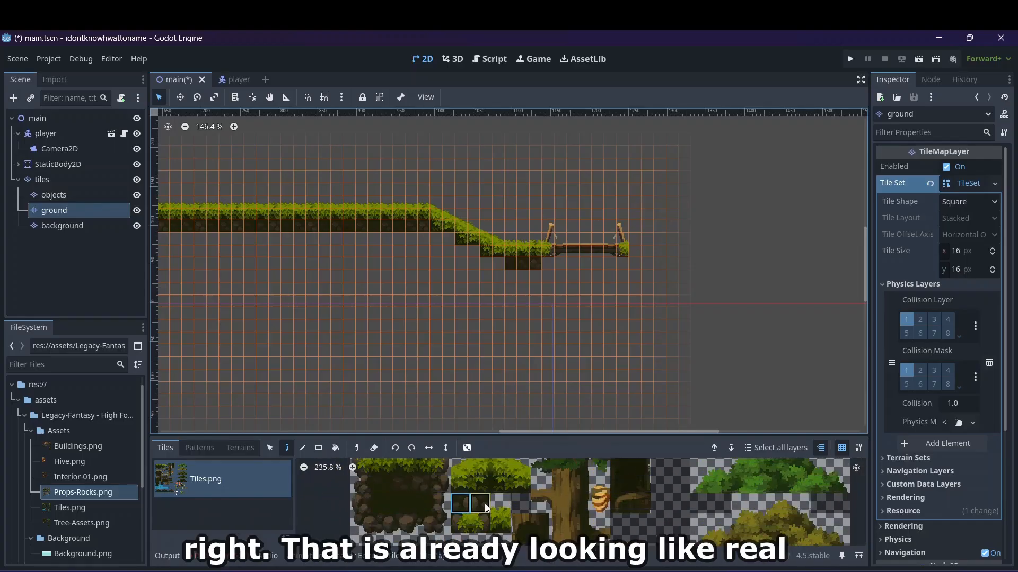
{"action": "scroll", "coordinate": [279, 295], "scroll_direction": "down", "scroll_amount": 8}
{"action": "scroll", "coordinate": [235, 291], "scroll_direction": "up", "scroll_amount": 4}
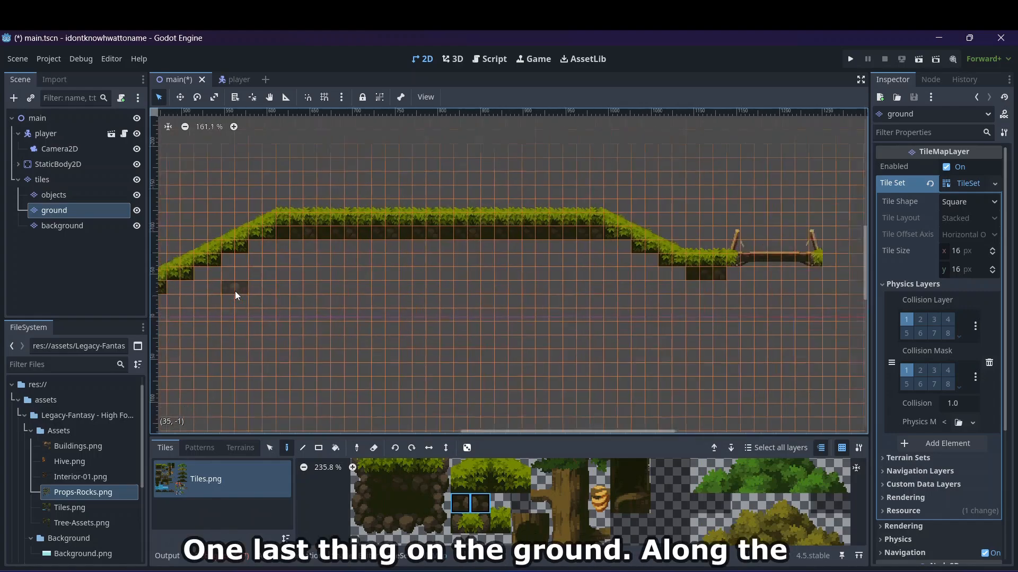
{"action": "scroll", "coordinate": [234, 291], "scroll_direction": "down", "scroll_amount": 4}
{"action": "scroll", "coordinate": [591, 422], "scroll_direction": "left", "scroll_amount": 5}
{"action": "middle_click_drag", "start_coordinate": [591, 422], "coordinate": [230, 300]}
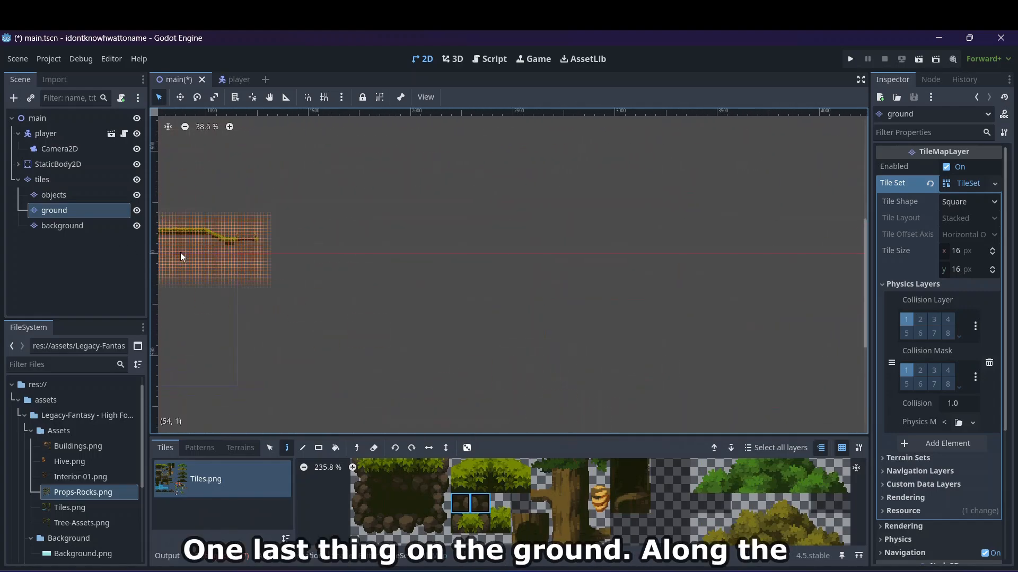
{"action": "scroll", "coordinate": [181, 253], "scroll_direction": "up", "scroll_amount": 15}
{"action": "scroll", "coordinate": [180, 257], "scroll_direction": "down", "scroll_amount": 7}
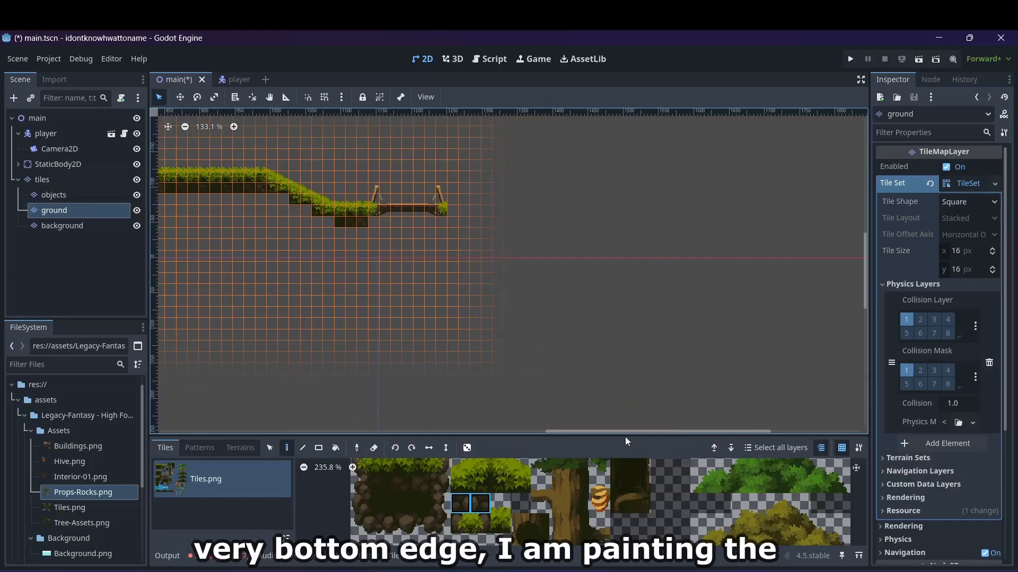
{"action": "left_click_drag", "start_coordinate": [641, 432], "coordinate": [512, 396]}
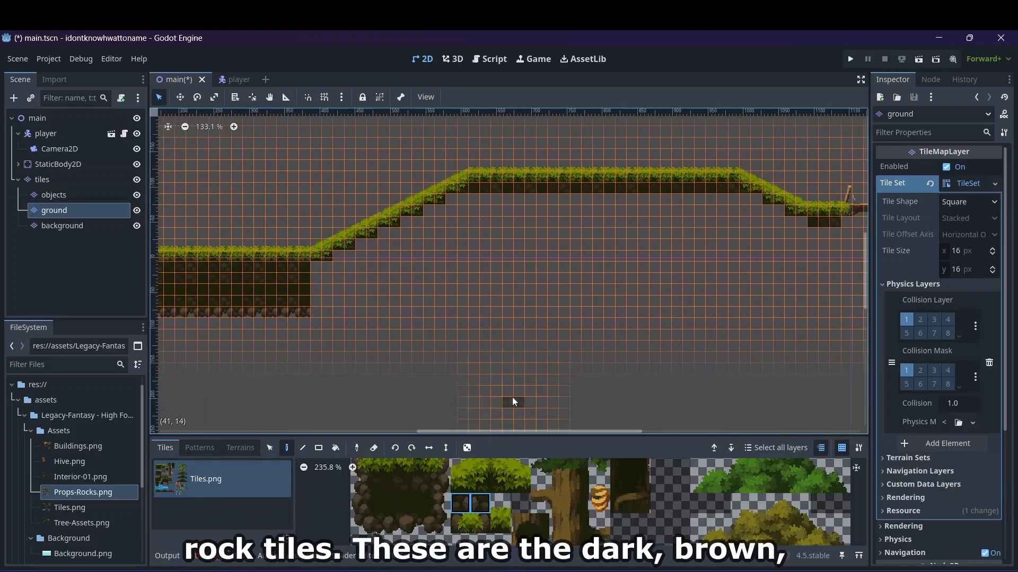
{"action": "left_click", "coordinate": [313, 452]}
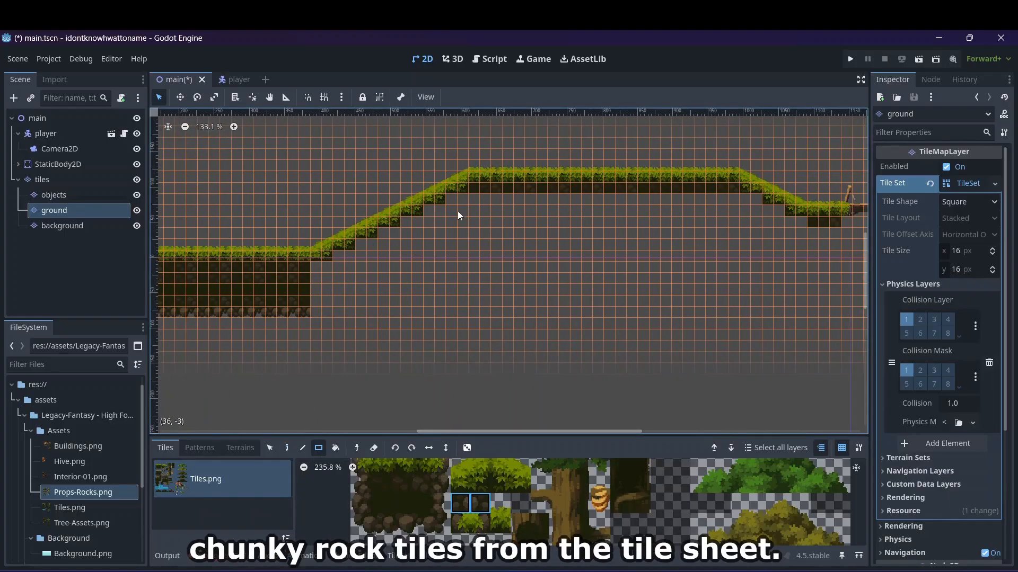
{"action": "mouse_move", "coordinate": [453, 202]}
{"action": "left_mouse_down"}
{"action": "mouse_move", "coordinate": [569, 239]}
{"action": "mouse_move", "coordinate": [748, 233]}
{"action": "mouse_move", "coordinate": [735, 209]}
{"action": "mouse_move", "coordinate": [754, 205]}
{"action": "left_mouse_up"}
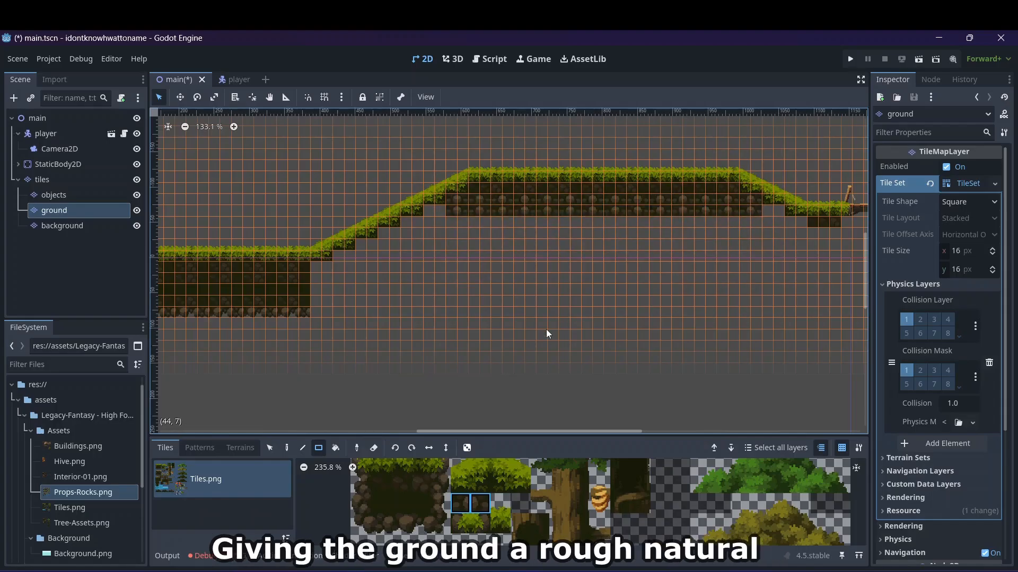
- Fill the ground beneath the plateau and under both slopes with the 3×2 block of plain dark soil tiles
{"action": "left_click_drag", "start_coordinate": [374, 482], "coordinate": [420, 504]}
{"action": "mouse_move", "coordinate": [458, 203]}
{"action": "left_mouse_down"}
{"action": "mouse_move", "coordinate": [639, 213]}
{"action": "mouse_move", "coordinate": [694, 205]}
{"action": "mouse_move", "coordinate": [742, 225]}
{"action": "mouse_move", "coordinate": [743, 210]}
{"action": "mouse_move", "coordinate": [753, 210]}
{"action": "left_mouse_up"}
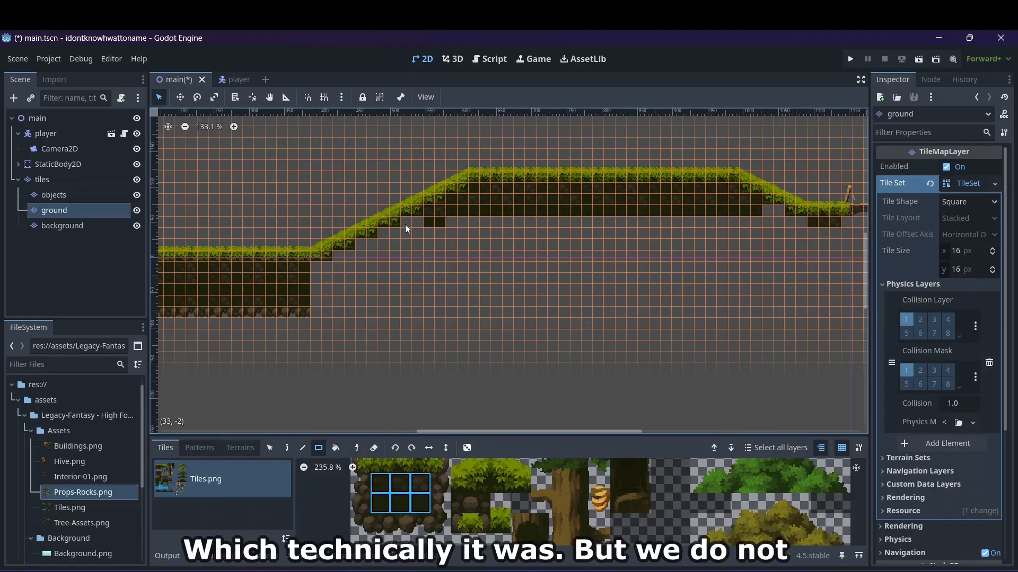
{"action": "mouse_move", "coordinate": [407, 232]}
{"action": "left_mouse_down"}
{"action": "mouse_move", "coordinate": [418, 235]}
{"action": "mouse_move", "coordinate": [386, 236]}
{"action": "mouse_move", "coordinate": [399, 243]}
{"action": "mouse_move", "coordinate": [377, 263]}
{"action": "mouse_move", "coordinate": [345, 260]}
{"action": "mouse_move", "coordinate": [324, 271]}
{"action": "mouse_move", "coordinate": [322, 287]}
{"action": "left_mouse_up"}
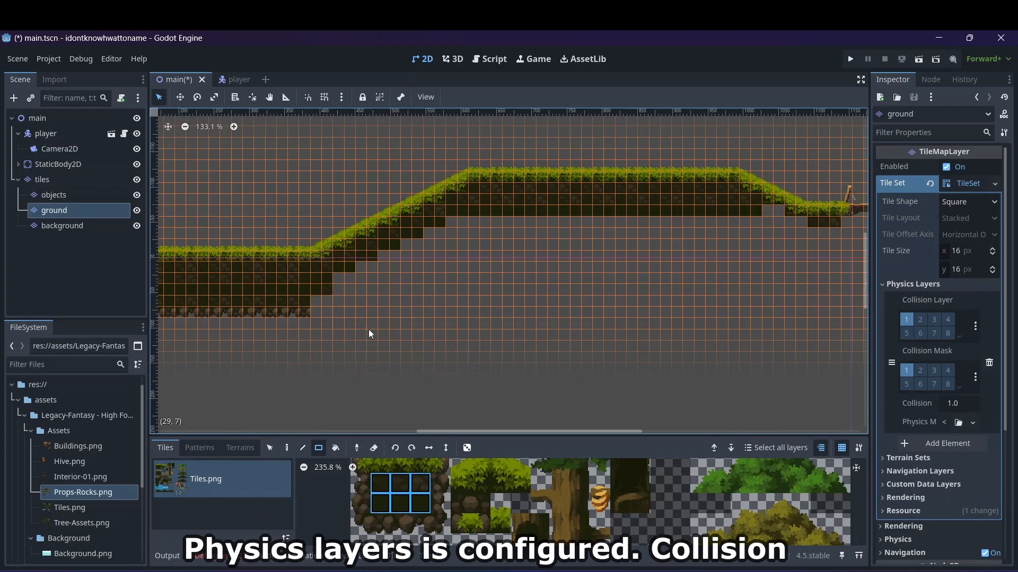
{"action": "mouse_move", "coordinate": [769, 219]}
{"action": "left_mouse_down"}
{"action": "mouse_move", "coordinate": [778, 232]}
{"action": "mouse_move", "coordinate": [786, 224]}
{"action": "mouse_move", "coordinate": [797, 255]}
{"action": "left_mouse_up"}
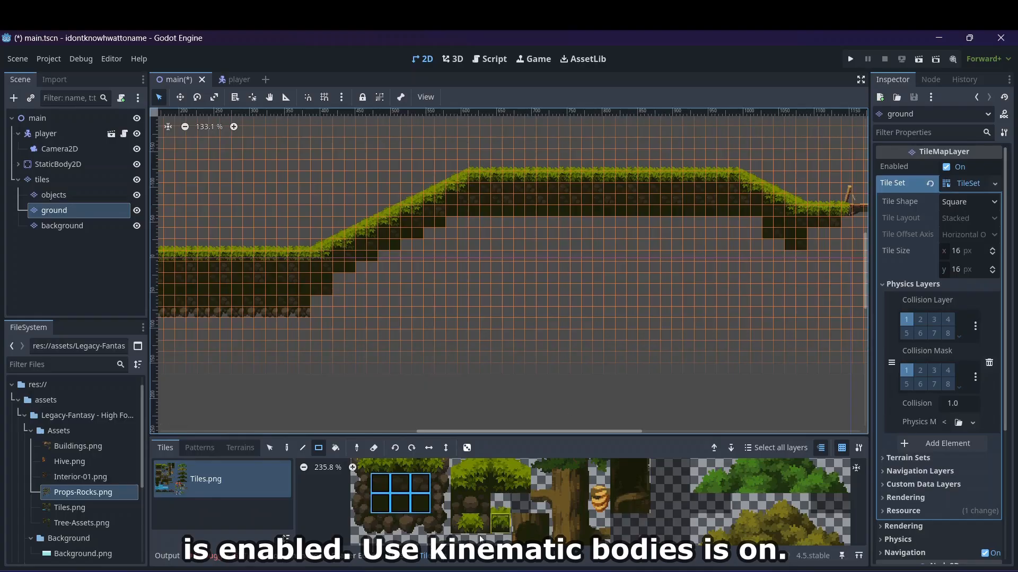
- Draw a stepped rocky underside beneath the slope and plateau with the three bottom-edge rock tiles using the Rectangle tool
{"action": "left_click_drag", "start_coordinate": [377, 523], "coordinate": [421, 523]}
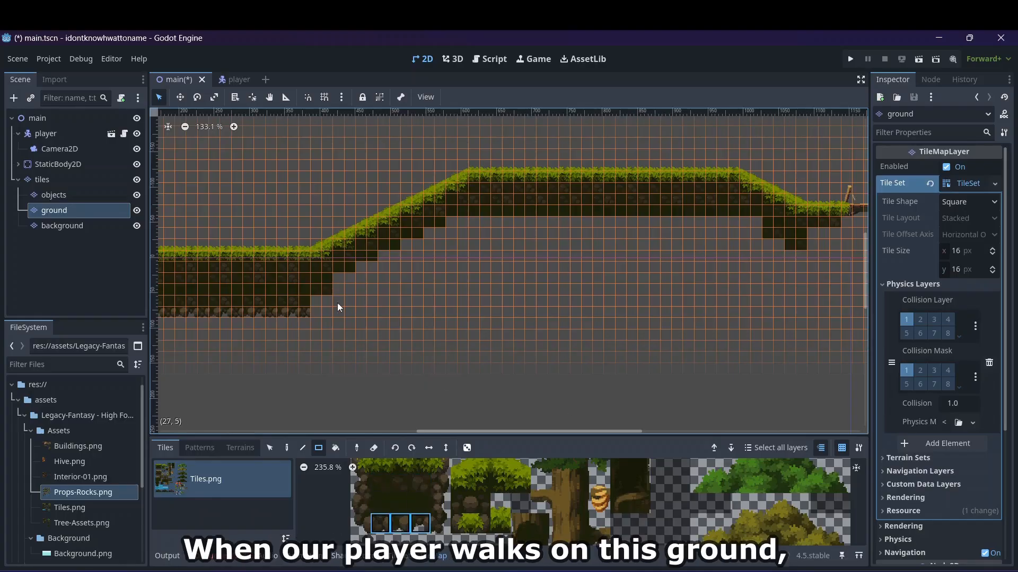
{"action": "mouse_move", "coordinate": [318, 303]}
{"action": "left_mouse_down"}
{"action": "mouse_move", "coordinate": [427, 290]}
{"action": "mouse_move", "coordinate": [441, 302]}
{"action": "mouse_move", "coordinate": [600, 278]}
{"action": "mouse_move", "coordinate": [729, 282]}
{"action": "left_mouse_up"}
{"action": "left_click_drag", "start_coordinate": [794, 281], "coordinate": [827, 276]}
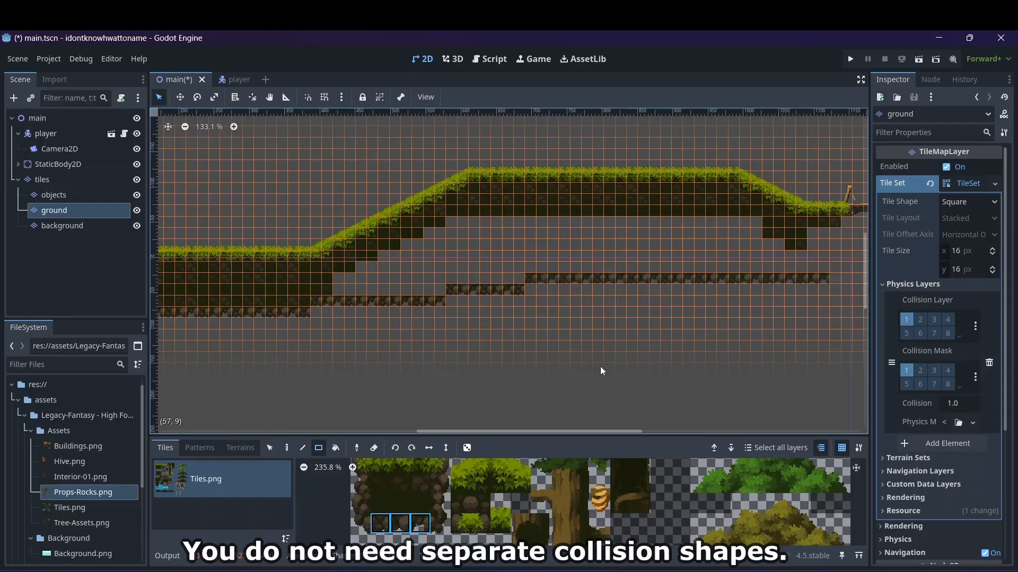
- Shape the two upper steps of the rocky underside with the 2×2 corner rock tiles and patch their joints with a bottom-edge tile
{"action": "left_click", "coordinate": [427, 514]}
{"action": "left_click_drag", "start_coordinate": [432, 506], "coordinate": [420, 524]}
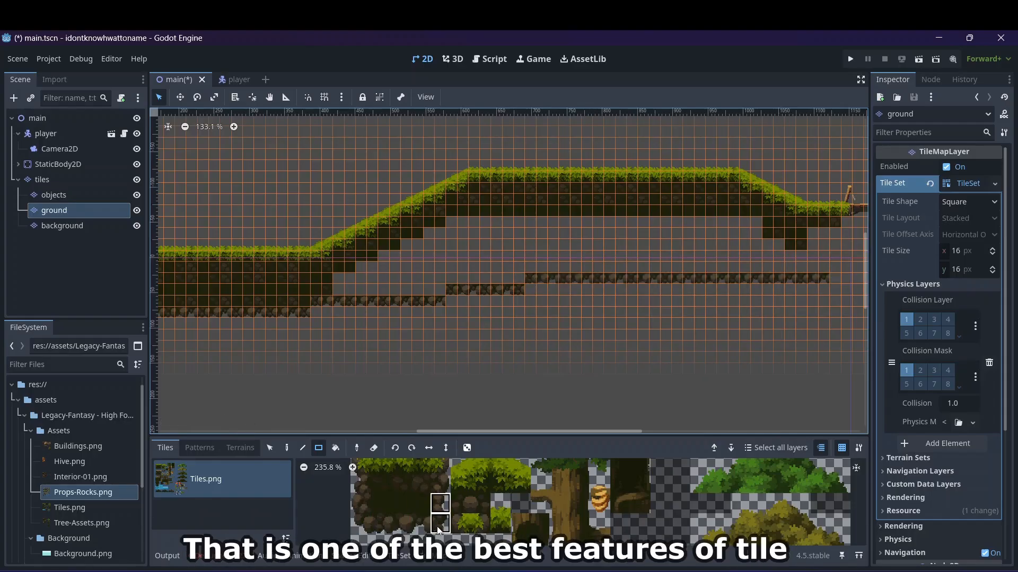
{"action": "left_click", "coordinate": [285, 451]}
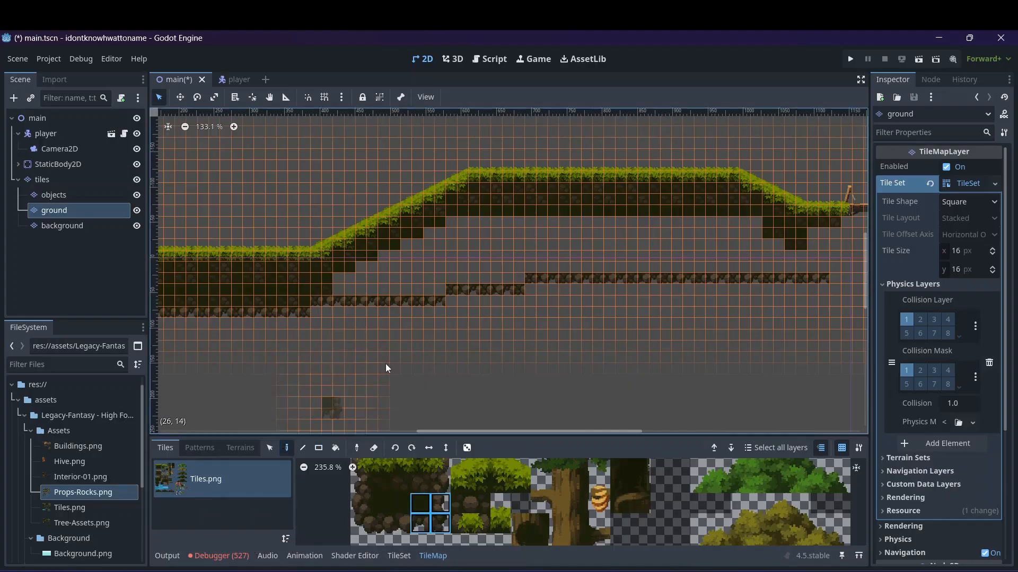
{"action": "left_click", "coordinate": [533, 288]}
{"action": "left_click", "coordinate": [400, 519]}
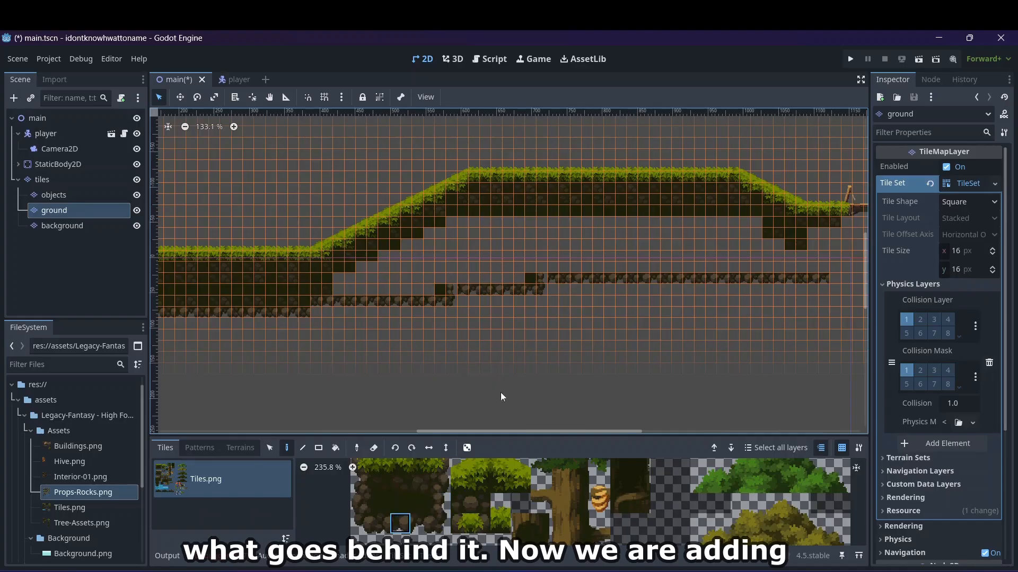
{"action": "left_click", "coordinate": [542, 276]}
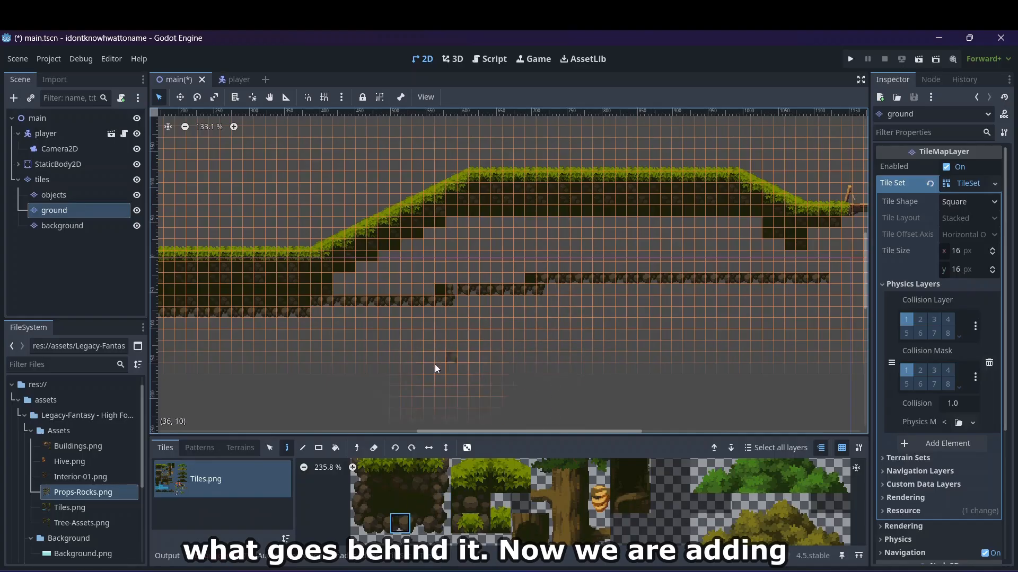
{"action": "left_click", "coordinate": [455, 287]}
- Finish the lowest underside step with the corner rock tile and wall off the ground's right end with the three right-edge rock tiles
{"action": "left_click", "coordinate": [440, 524]}
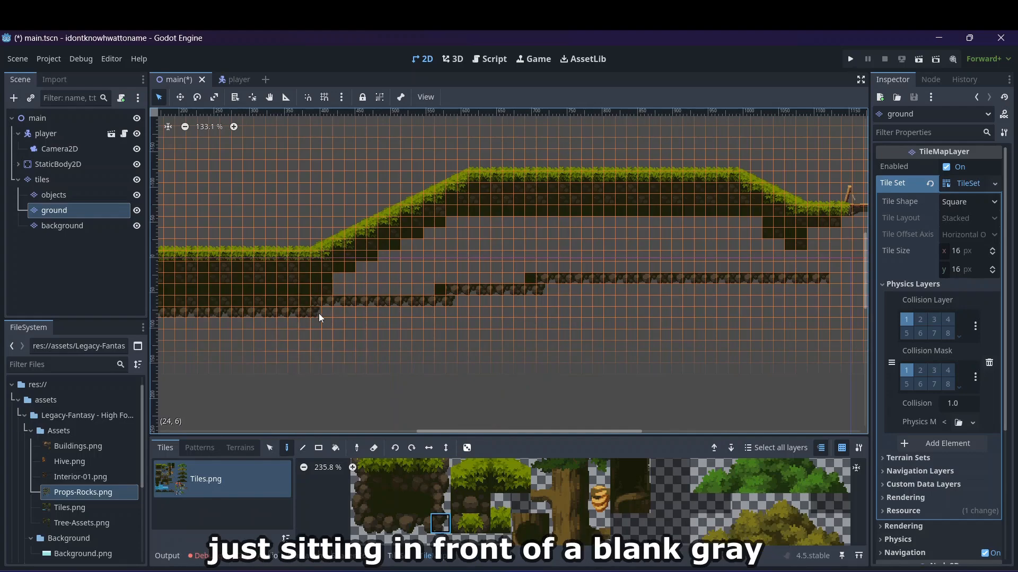
{"action": "left_click_drag", "start_coordinate": [447, 533], "coordinate": [441, 483]}
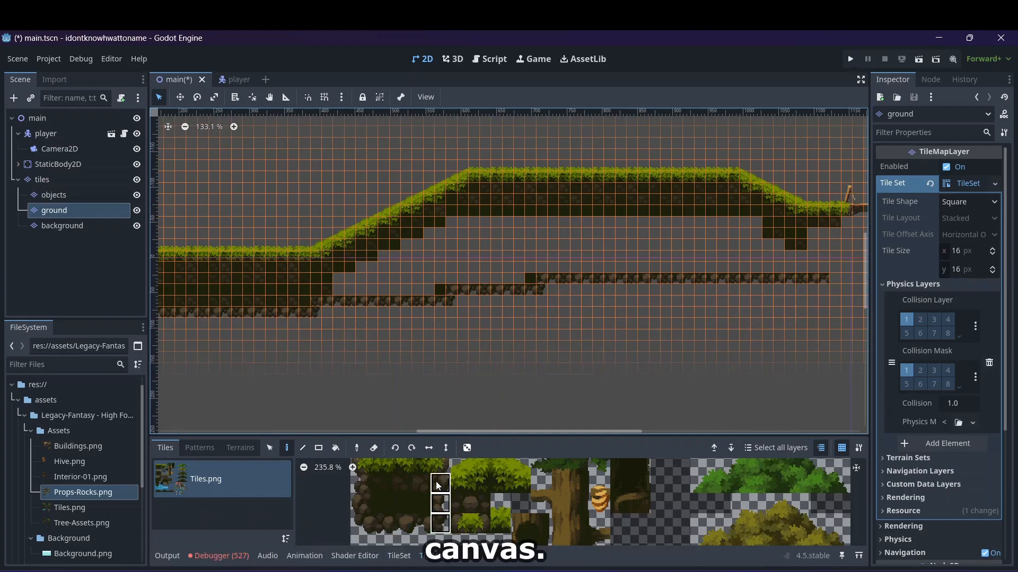
{"action": "left_click", "coordinate": [822, 236]}
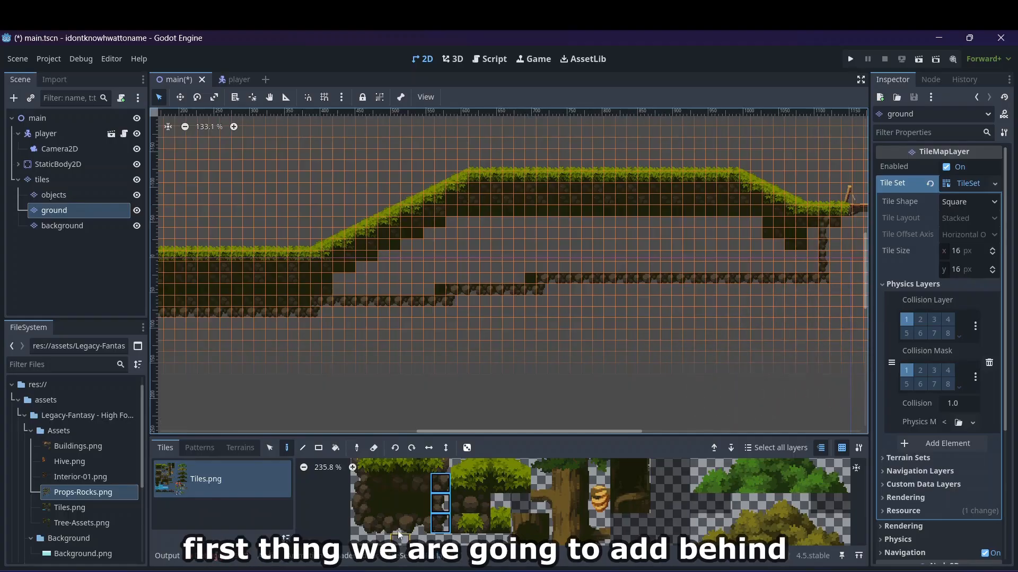
- Fill the hollow between the plateau and the rocky underside with the plain dark soil tile using the Rectangle tool
{"action": "left_click", "coordinate": [400, 484]}
{"action": "left_click", "coordinate": [381, 503]}
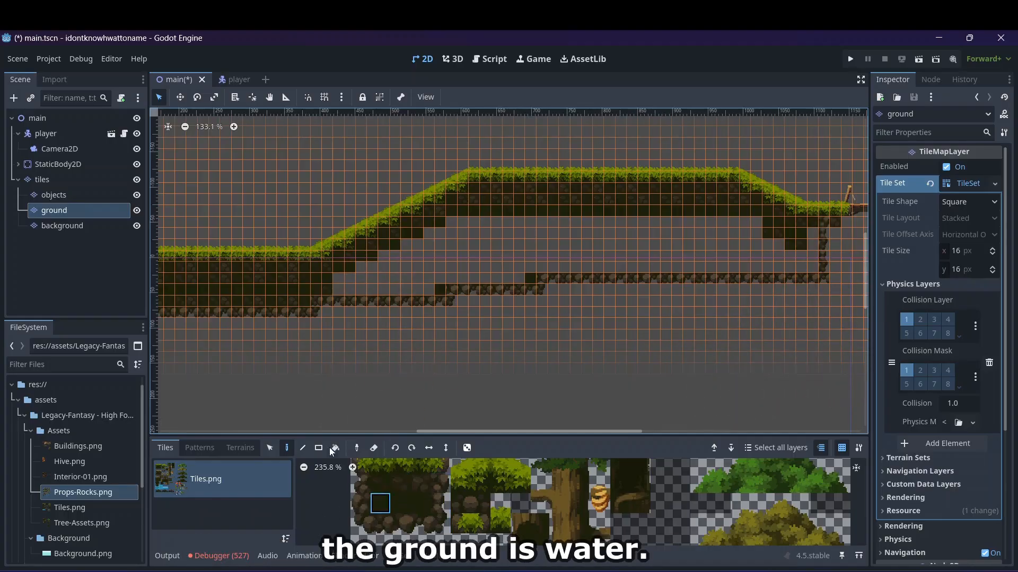
{"action": "left_click", "coordinate": [373, 448]}
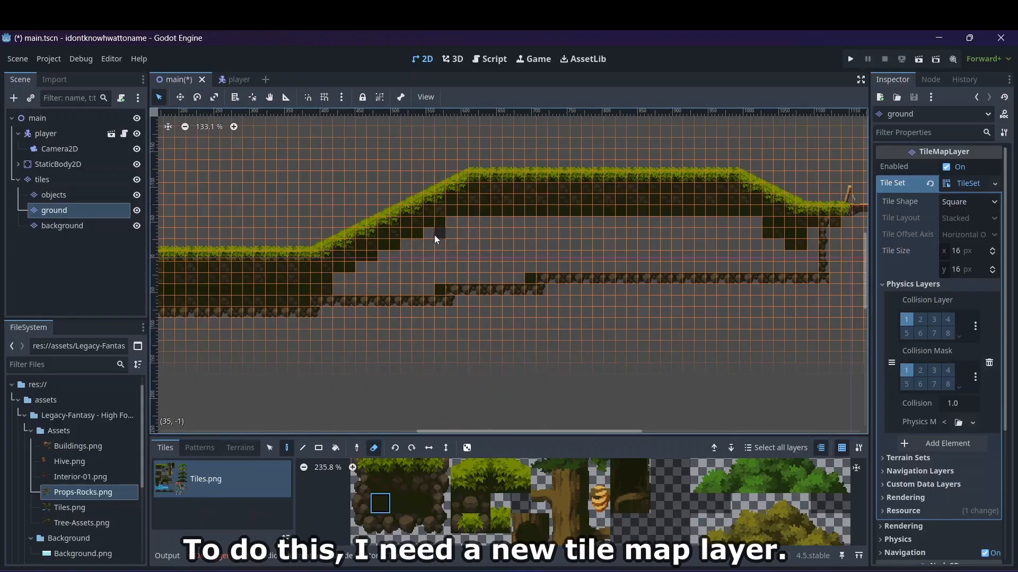
{"action": "left_click", "coordinate": [665, 213]}
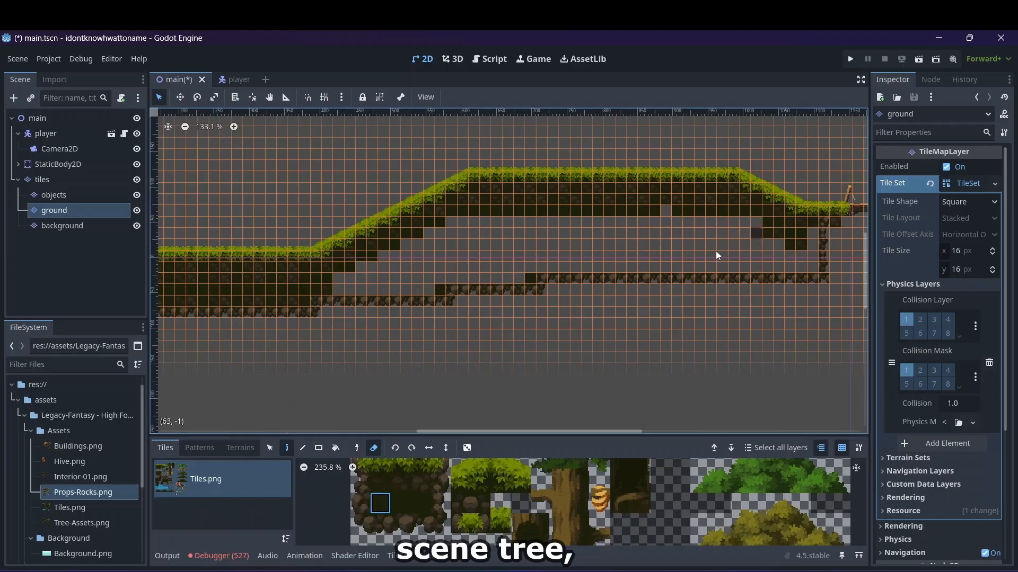
{"action": "left_click", "coordinate": [318, 448]}
{"action": "left_click", "coordinate": [374, 449]}
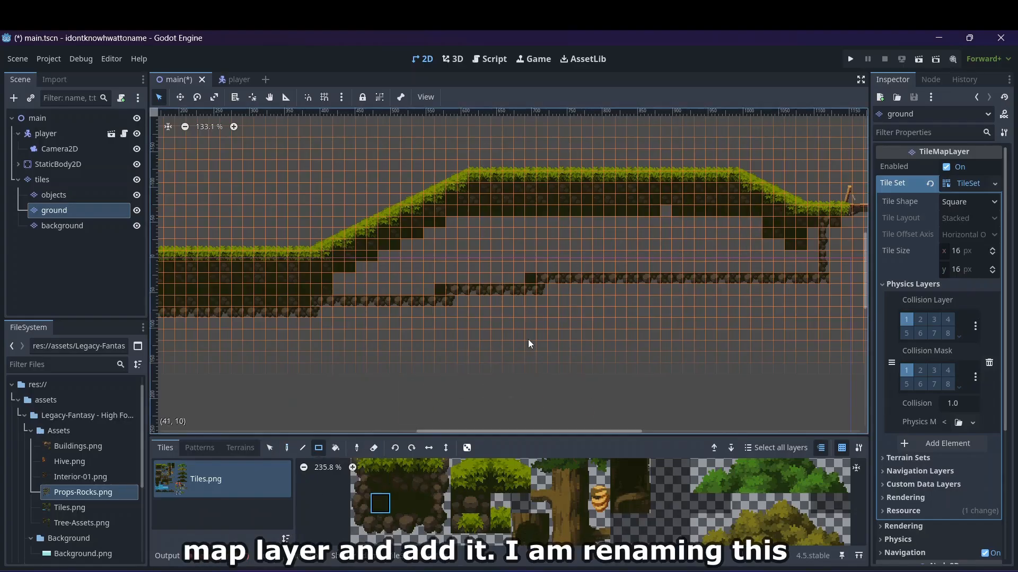
{"action": "mouse_move", "coordinate": [812, 265]}
{"action": "left_mouse_down"}
{"action": "mouse_move", "coordinate": [579, 214]}
{"action": "mouse_move", "coordinate": [575, 248]}
{"action": "mouse_move", "coordinate": [518, 228]}
{"action": "mouse_move", "coordinate": [434, 225]}
{"action": "mouse_move", "coordinate": [434, 248]}
{"action": "mouse_move", "coordinate": [418, 235]}
{"action": "left_mouse_up"}
{"action": "mouse_move", "coordinate": [354, 277]}
{"action": "left_mouse_down"}
{"action": "mouse_move", "coordinate": [346, 278]}
{"action": "mouse_move", "coordinate": [428, 289]}
{"action": "mouse_move", "coordinate": [364, 246]}
{"action": "mouse_move", "coordinate": [430, 282]}
{"action": "mouse_move", "coordinate": [492, 269]}
{"action": "mouse_move", "coordinate": [511, 276]}
{"action": "left_mouse_up"}
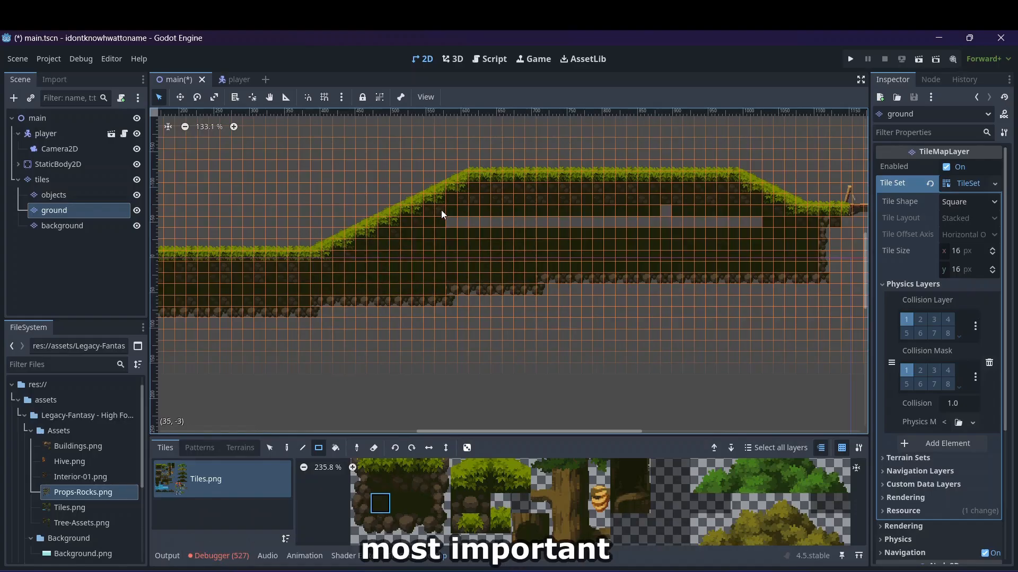
{"action": "left_click_drag", "start_coordinate": [444, 218], "coordinate": [754, 218]}
{"action": "left_click", "coordinate": [663, 211]}
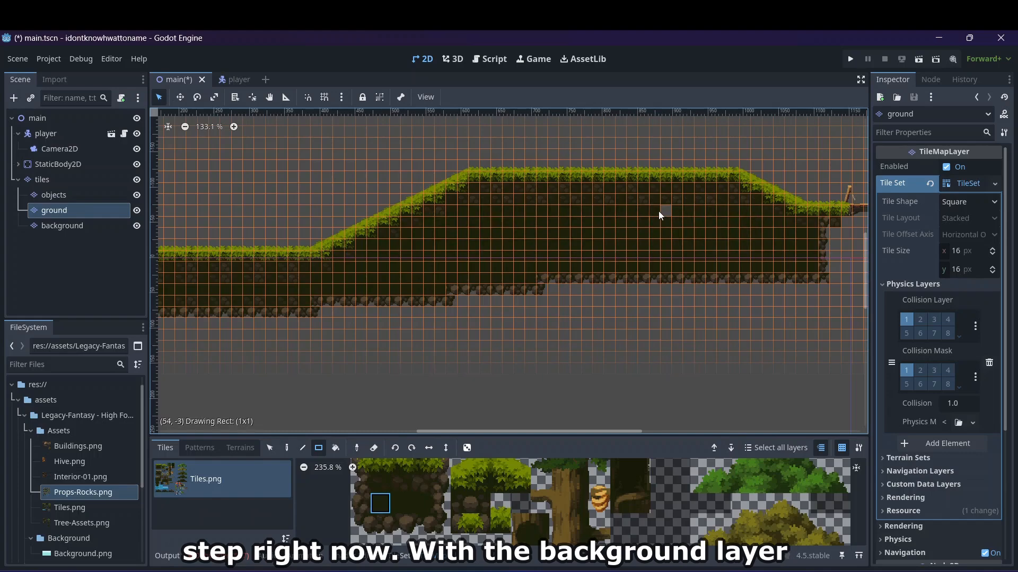
- Look over the level as far as the bridge and find the water tiles in the Tiles.png atlas
{"action": "scroll", "coordinate": [672, 281], "scroll_direction": "down", "scroll_amount": 12}
{"action": "scroll", "coordinate": [672, 281], "scroll_direction": "up", "scroll_amount": 13}
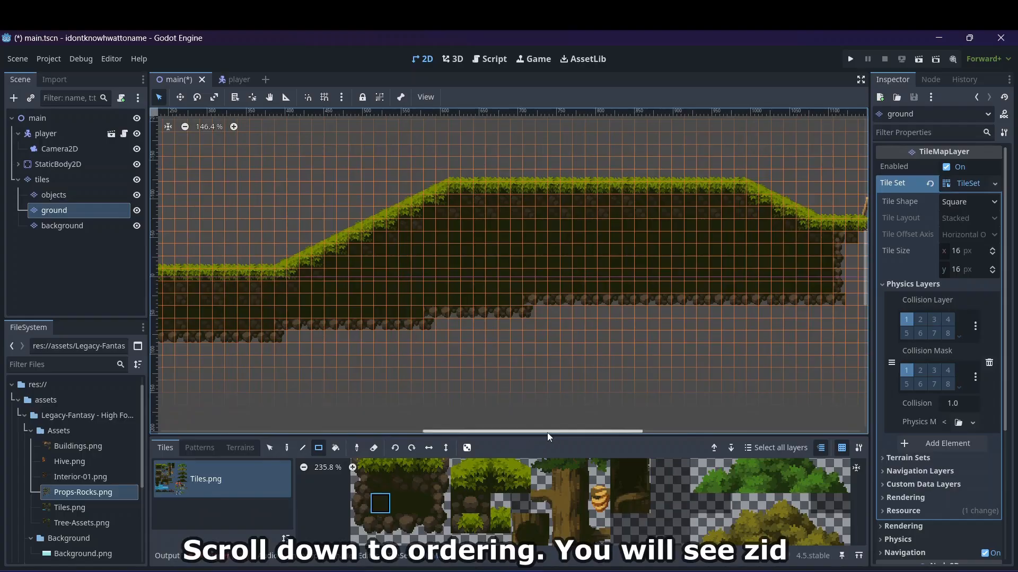
{"action": "left_click_drag", "start_coordinate": [547, 433], "coordinate": [679, 417]}
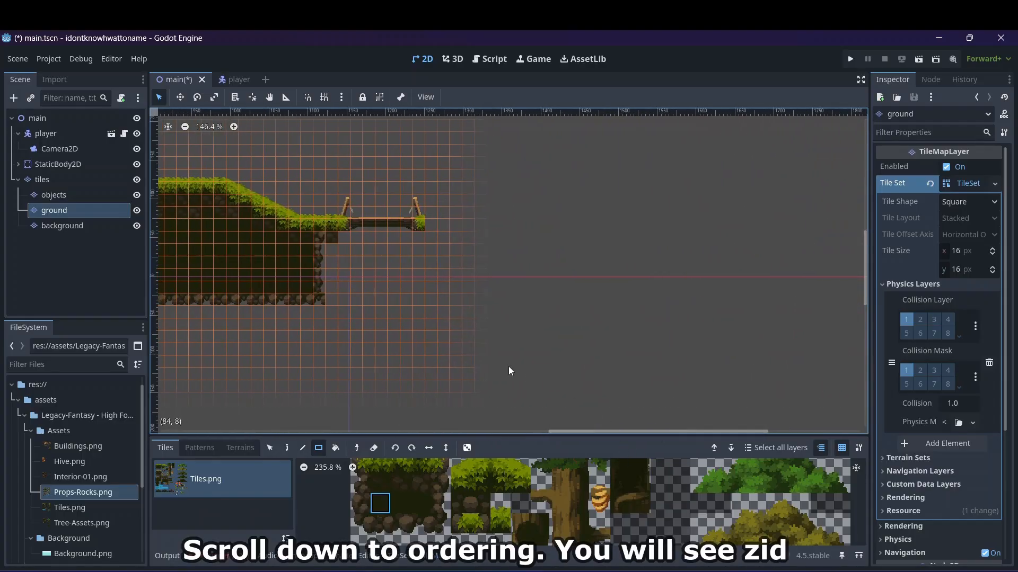
{"action": "scroll", "coordinate": [397, 352], "scroll_direction": "down", "scroll_amount": 2}
{"action": "scroll", "coordinate": [309, 510], "scroll_direction": "up", "scroll_amount": 3}
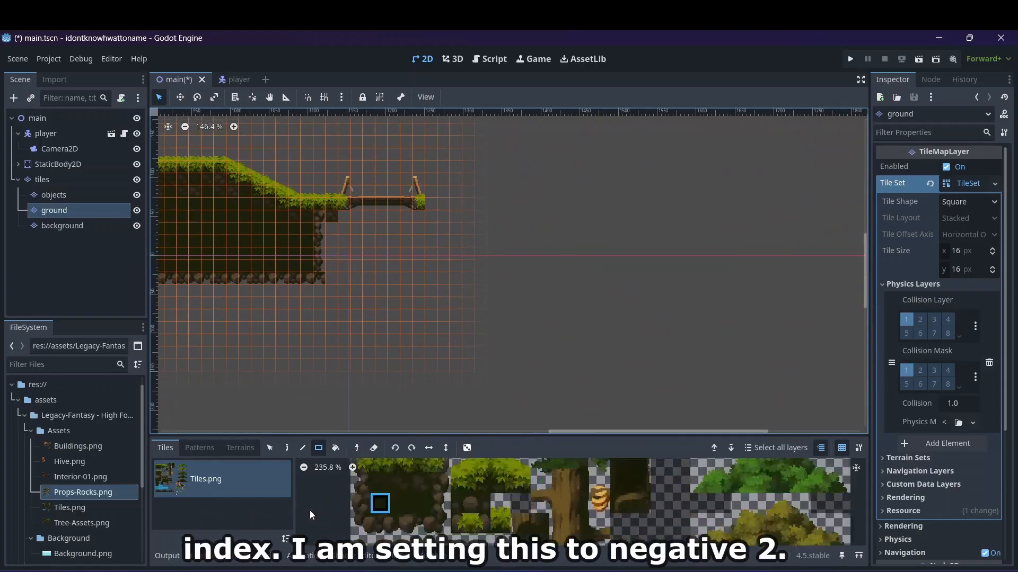
{"action": "scroll", "coordinate": [310, 511], "scroll_direction": "right", "scroll_amount": 5, "text": "shift"}
{"action": "scroll", "coordinate": [310, 511], "scroll_direction": "down", "scroll_amount": 5}
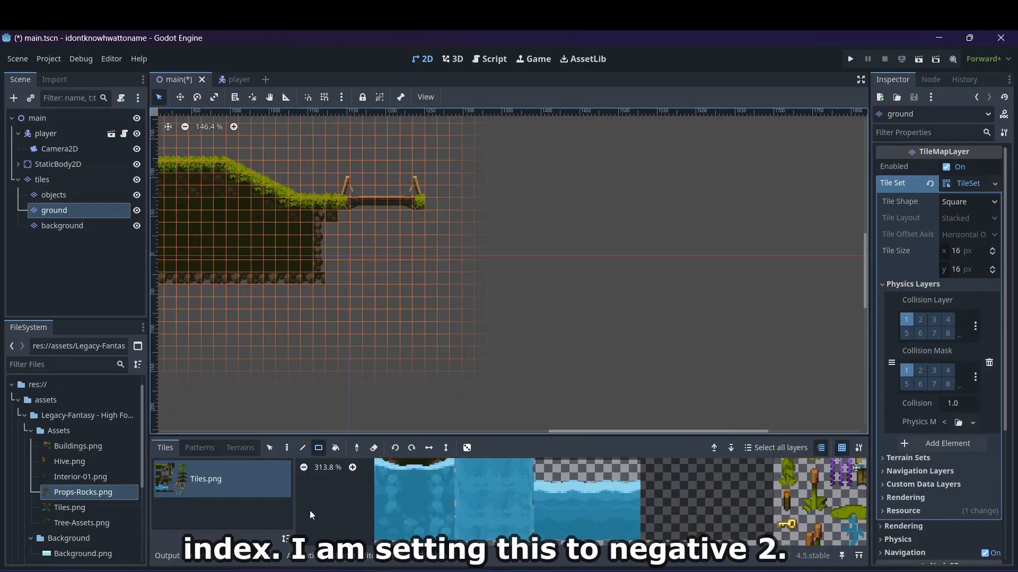
{"action": "scroll", "coordinate": [310, 510], "scroll_direction": "down", "scroll_amount": 3}
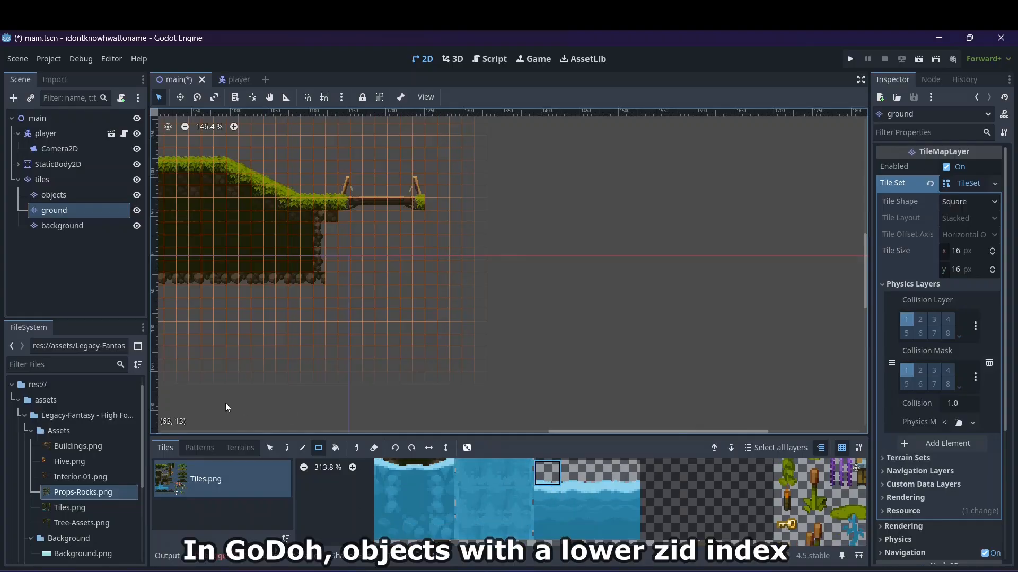
- Paste a copy of the objects layer under the tiles node and clear the copy's name
{"action": "left_click", "coordinate": [88, 275]}
{"action": "left_click", "coordinate": [53, 195]}
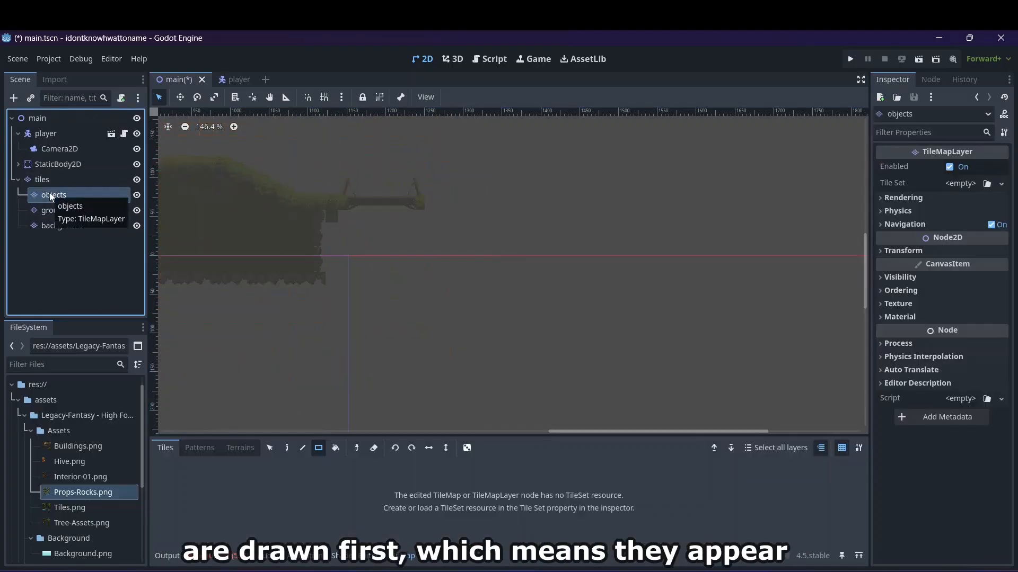
{"action": "left_click", "coordinate": [59, 179]}
{"action": "key", "text": "ctrl+v"}
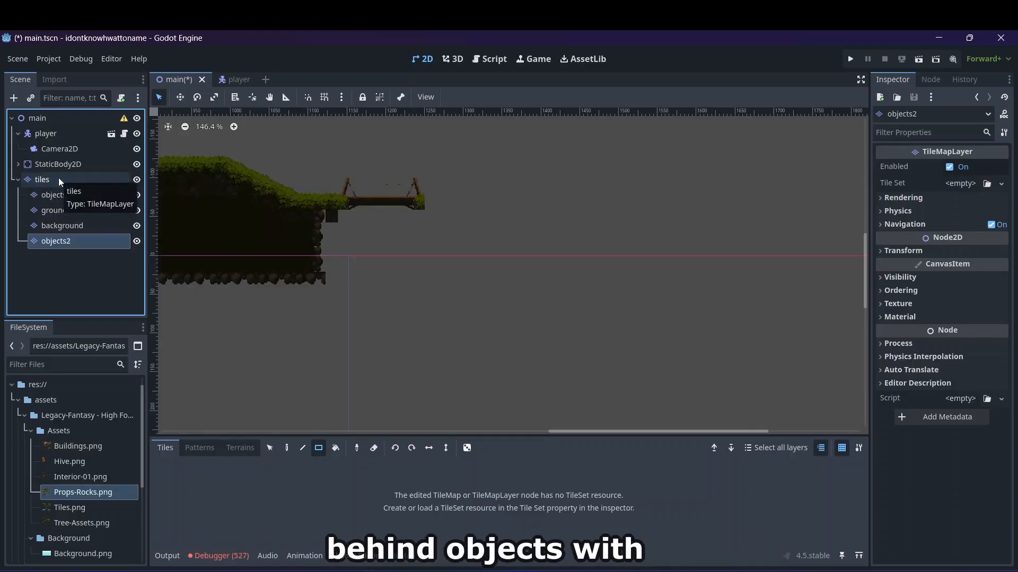
{"action": "double_click", "coordinate": [83, 241]}
{"action": "key", "text": "BackSpace"}
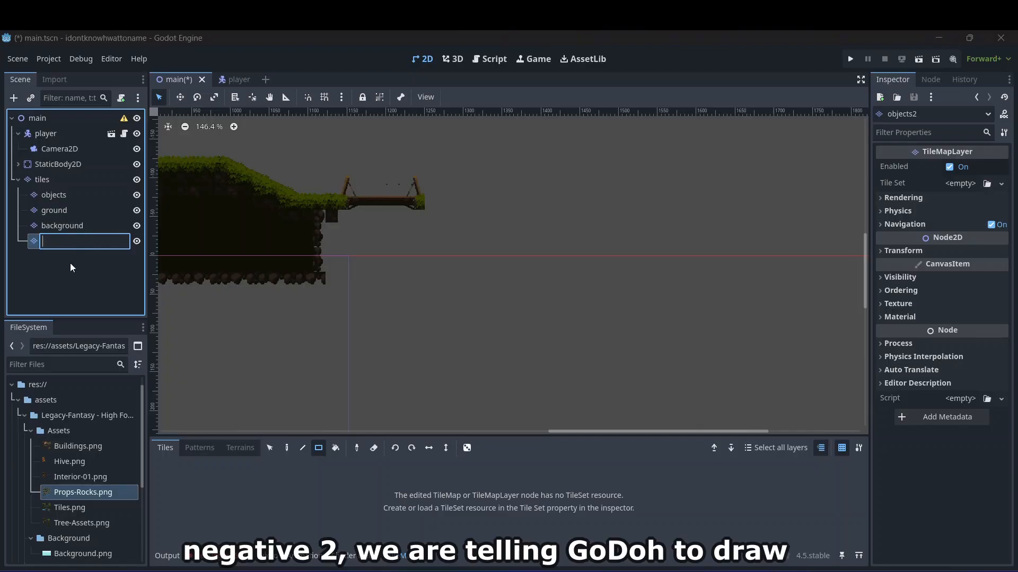
- Create a new TileSet for the background layer
{"action": "left_click", "coordinate": [62, 226]}
{"action": "left_click", "coordinate": [1001, 183]}
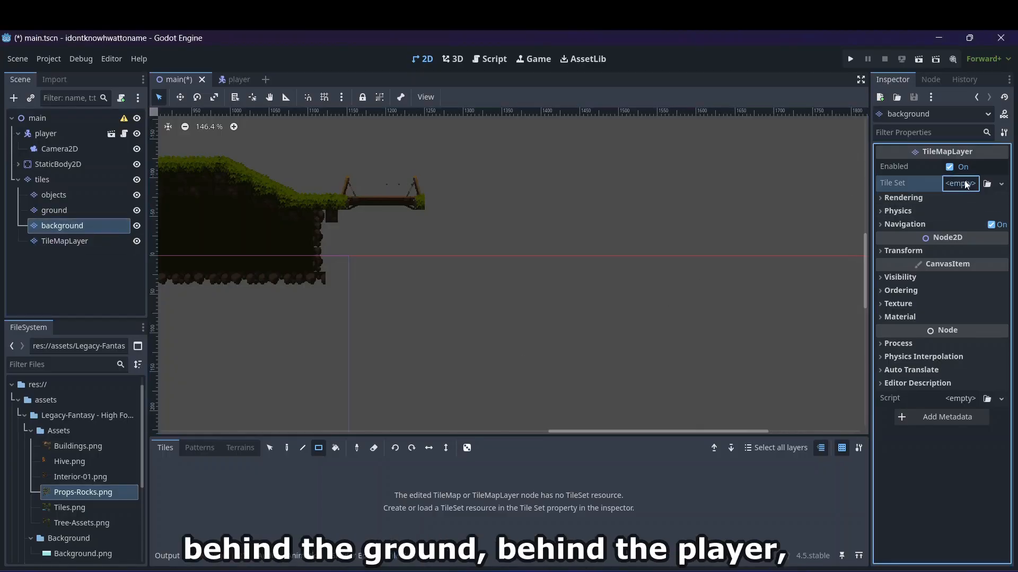
{"action": "left_click", "coordinate": [956, 212]}
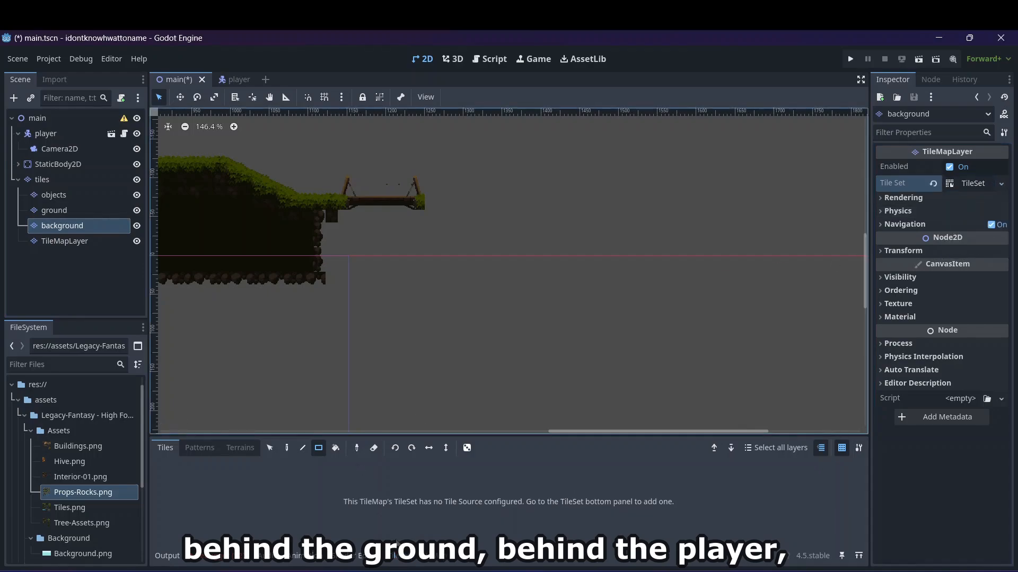
- Add Props-Rocks.png and Tiles.png as atlas sources to the background TileSet, creating their tiles automatically
{"action": "left_click", "coordinate": [397, 556]}
{"action": "left_click_drag", "start_coordinate": [112, 493], "coordinate": [183, 499]}
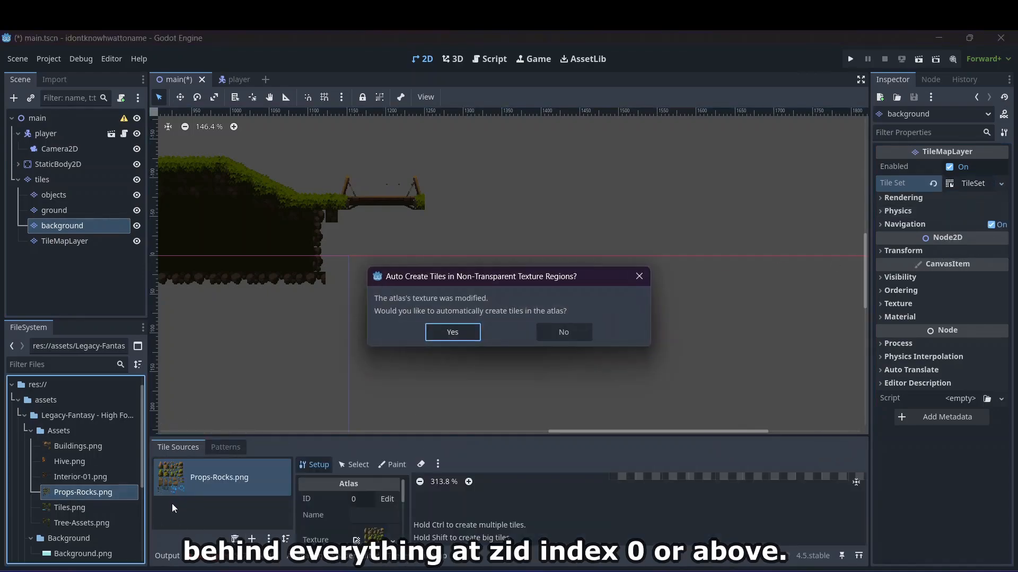
{"action": "left_click", "coordinate": [434, 333]}
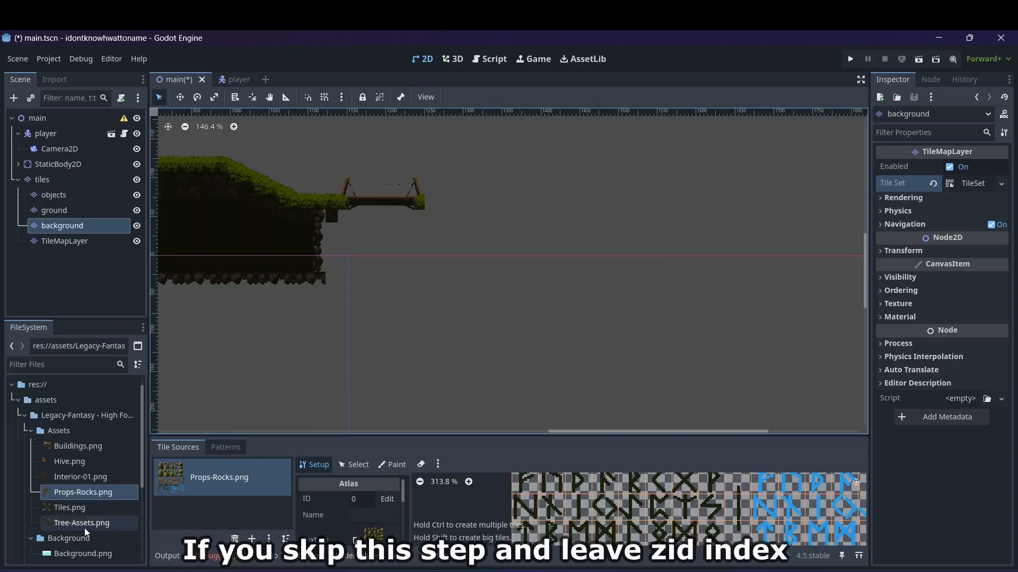
{"action": "left_click_drag", "start_coordinate": [87, 508], "coordinate": [222, 496]}
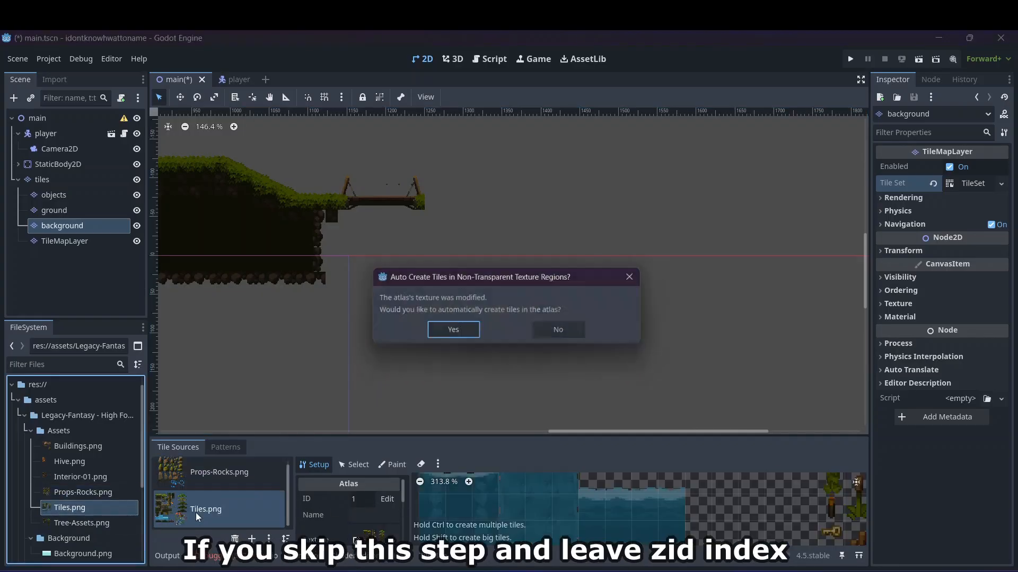
{"action": "left_click", "coordinate": [445, 332]}
- Select the four-tile-wide block of foam-topped water tiles in the Tiles.png atlas for freehand painting on the background layer
{"action": "scroll", "coordinate": [675, 541], "scroll_direction": "up", "scroll_amount": 2}
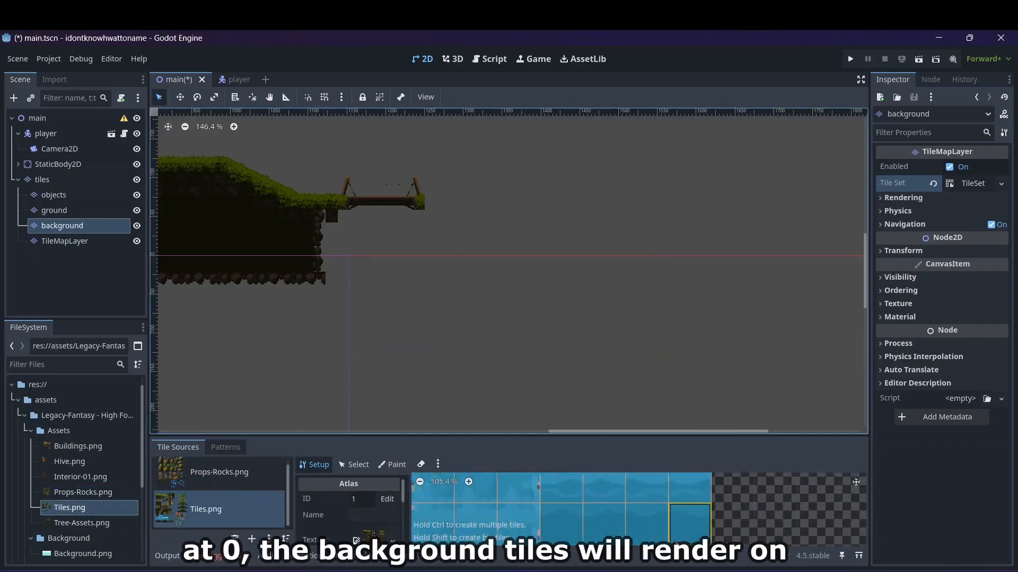
{"action": "mouse_move", "coordinate": [678, 541]}
{"action": "middle_mouse_down"}
{"action": "mouse_move", "coordinate": [671, 477]}
{"action": "mouse_move", "coordinate": [673, 540]}
{"action": "middle_mouse_up"}
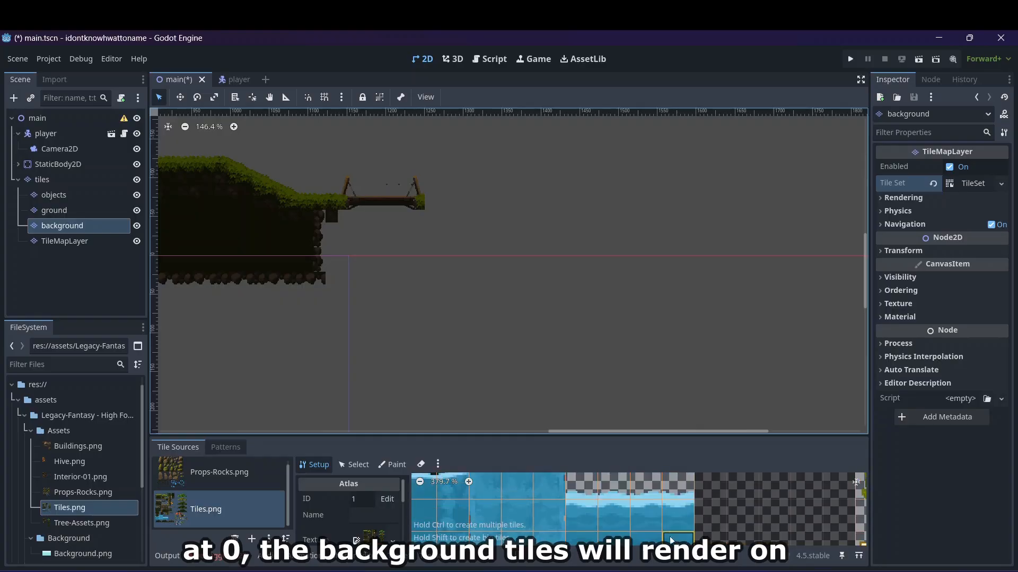
{"action": "left_click", "coordinate": [420, 559]}
{"action": "left_click_drag", "start_coordinate": [549, 488], "coordinate": [638, 555]}
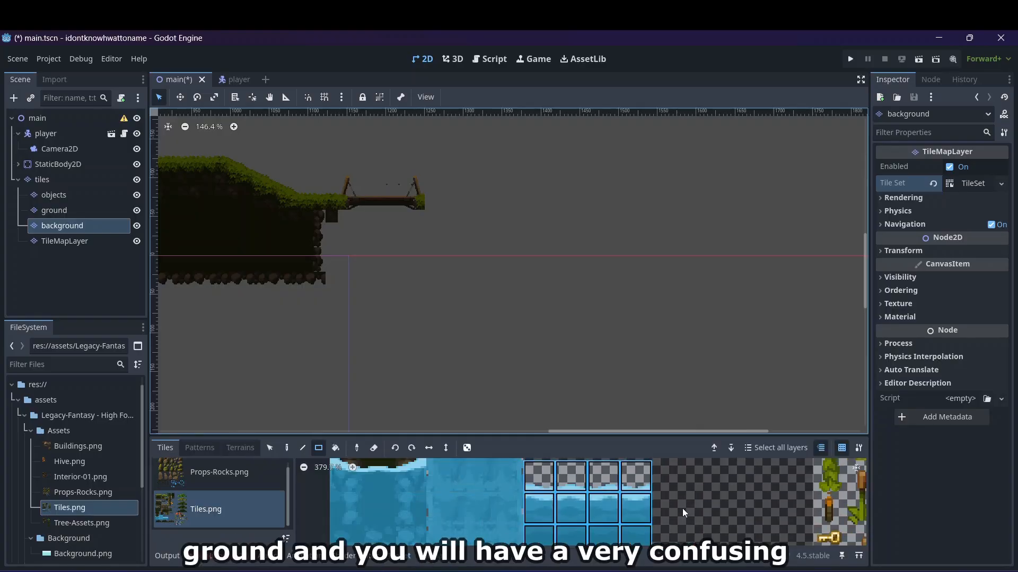
{"action": "scroll", "coordinate": [682, 510], "scroll_direction": "down", "scroll_amount": 2, "text": "ctrl"}
{"action": "scroll", "coordinate": [683, 509], "scroll_direction": "up", "scroll_amount": 1, "text": "ctrl"}
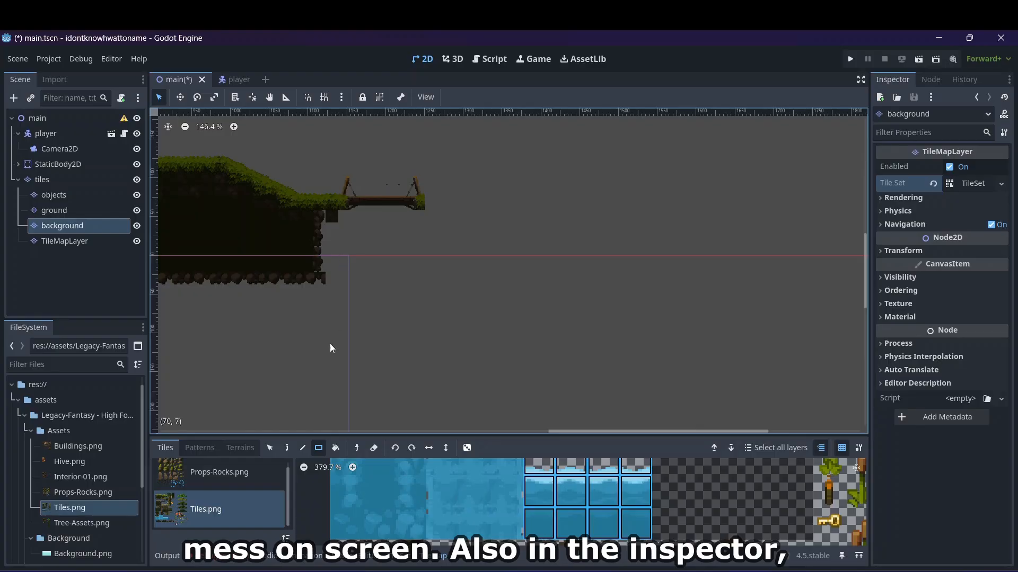
{"action": "left_click", "coordinate": [286, 448]}
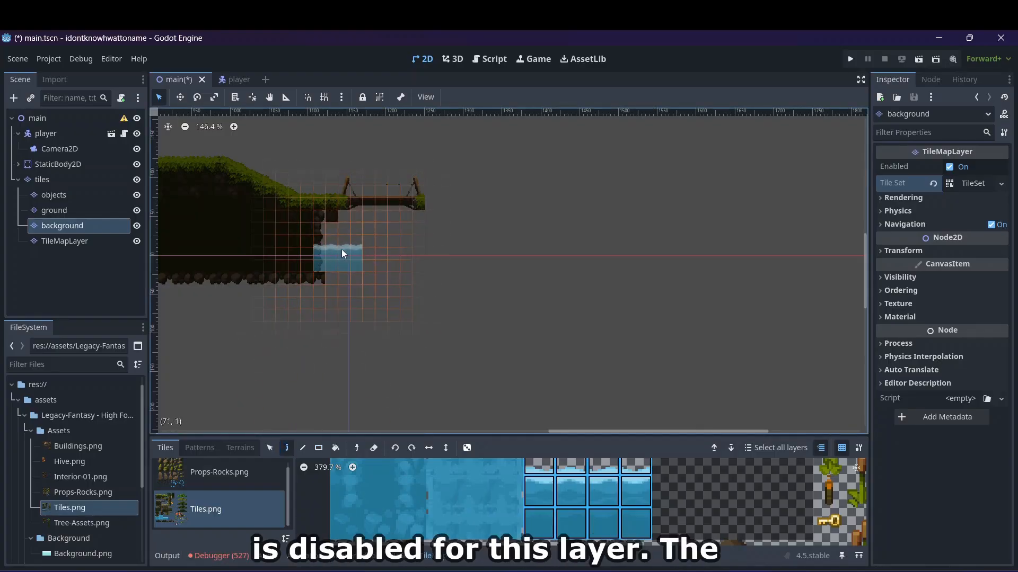
{"action": "scroll", "coordinate": [506, 507], "scroll_direction": "up", "scroll_amount": 2}
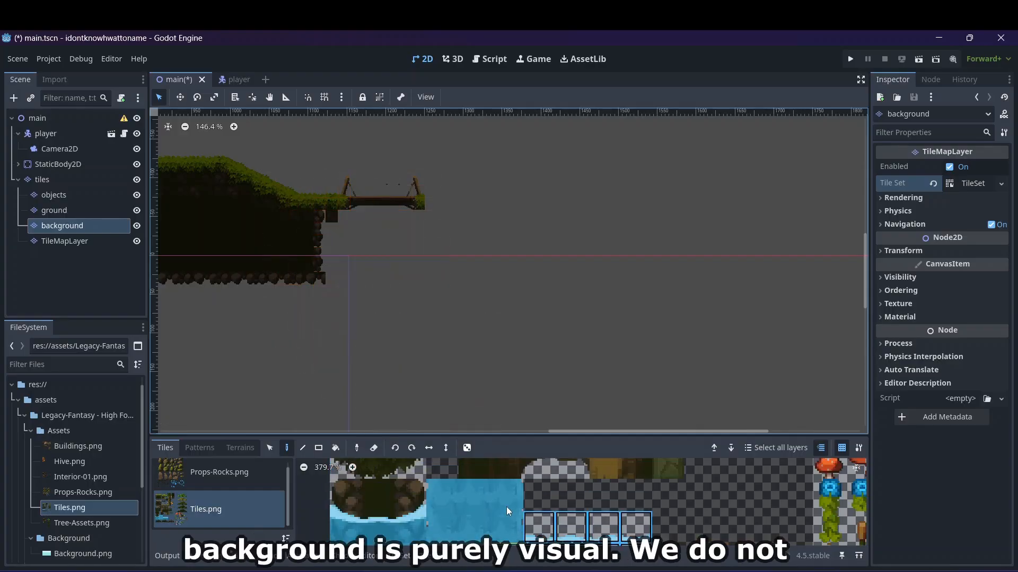
{"action": "scroll", "coordinate": [415, 523], "scroll_direction": "down", "scroll_amount": 3}
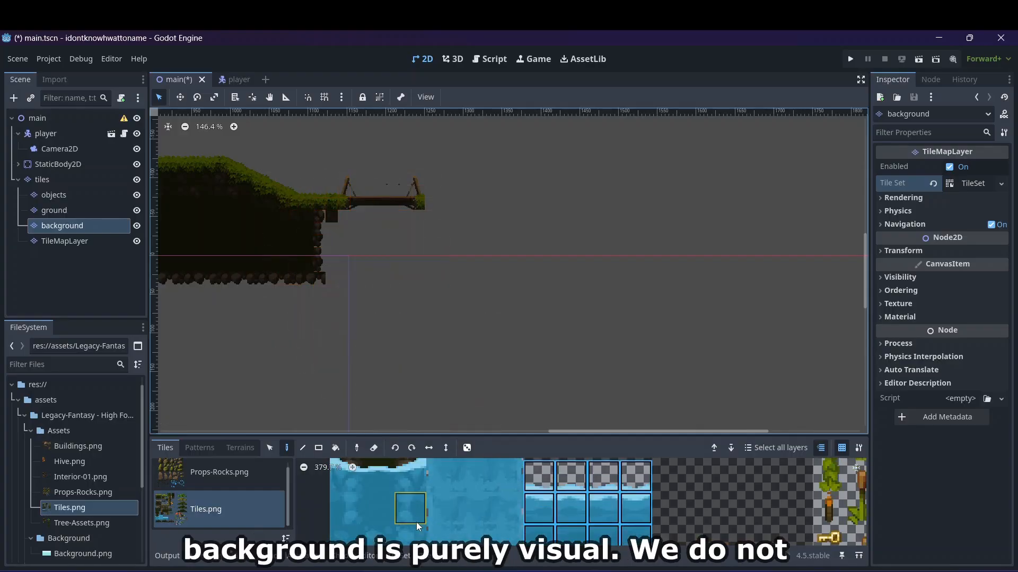
{"action": "scroll", "coordinate": [345, 506], "scroll_direction": "down", "scroll_amount": 6}
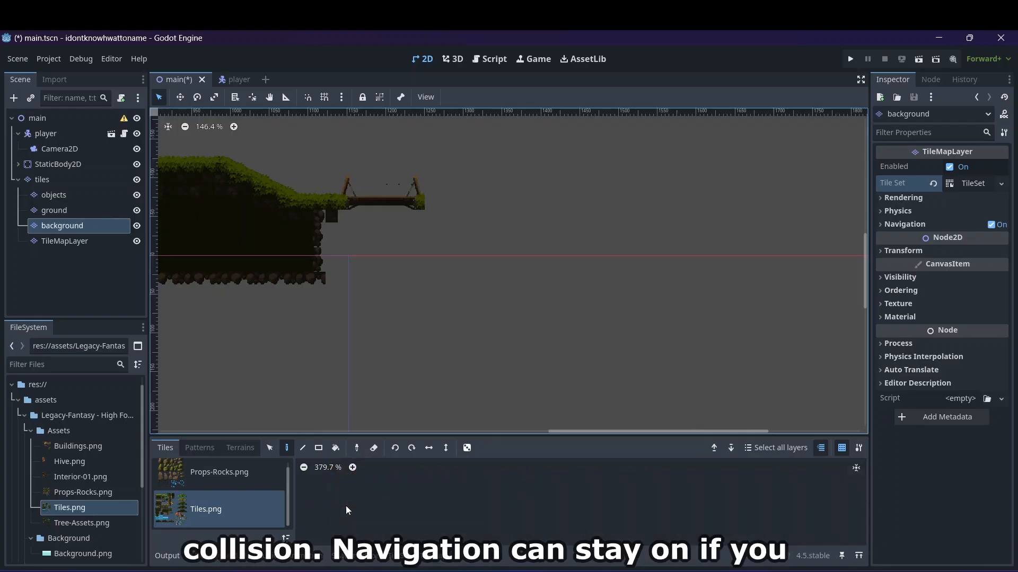
{"action": "scroll", "coordinate": [346, 505], "scroll_direction": "up", "scroll_amount": 3}
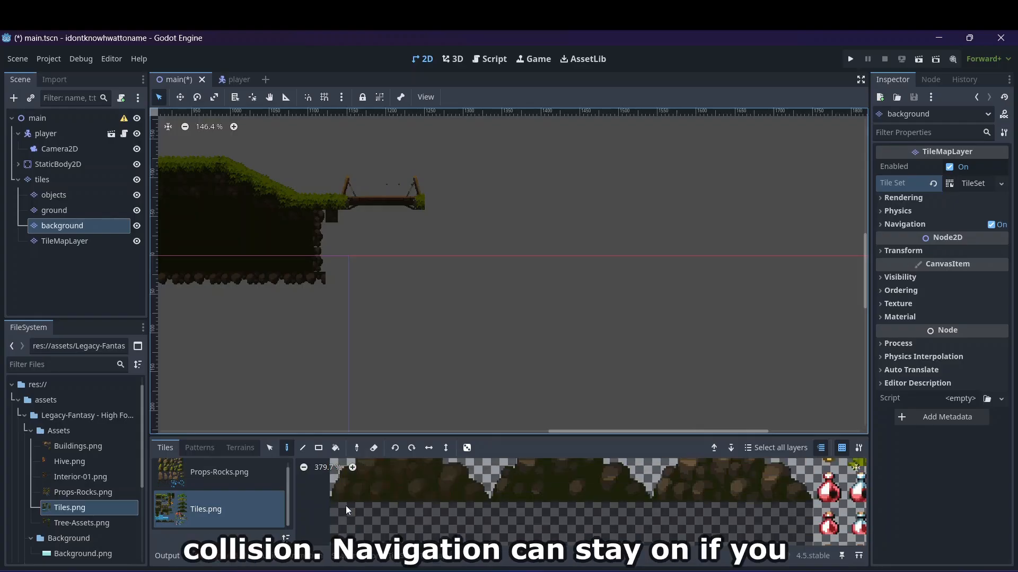
- Set the background layer's Z Index to -2
{"action": "left_click", "coordinate": [909, 293]}
{"action": "left_click", "coordinate": [984, 305]}
{"action": "type", "text": "-"}
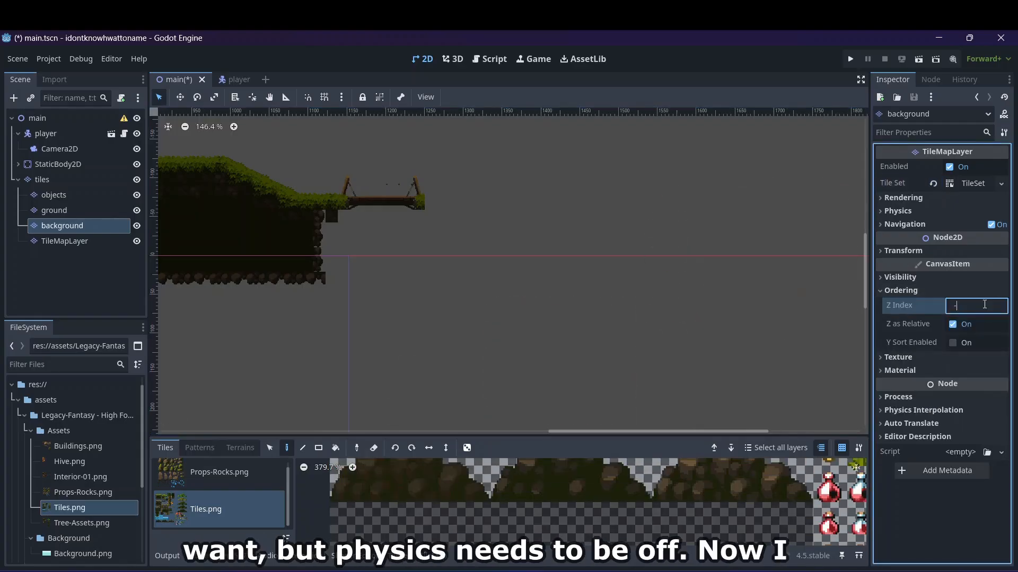
{"action": "type", "text": "2"}
{"action": "key", "text": "Return"}
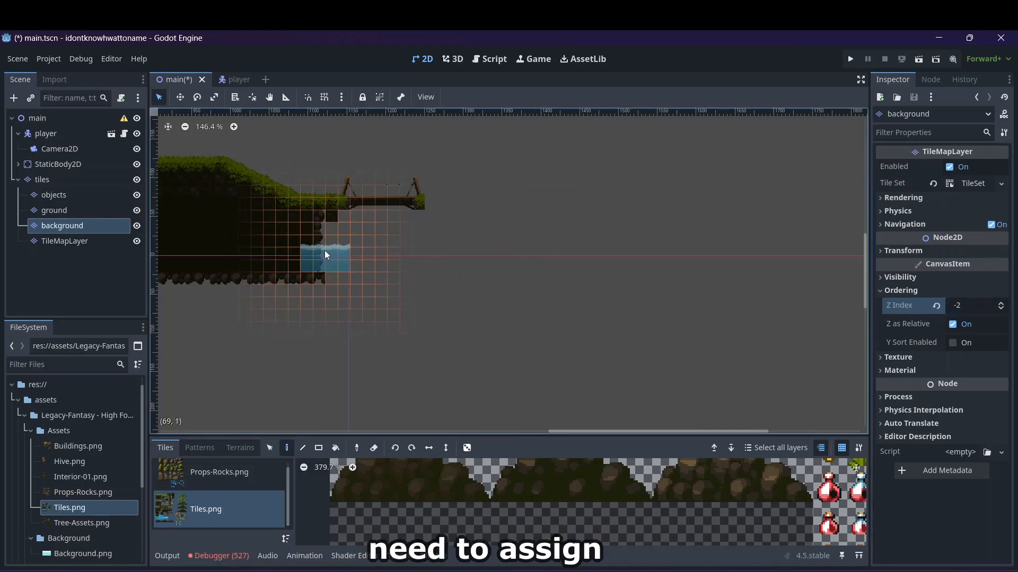
- Paint foam-topped water beneath the bridge from the cliff wall outward and deepen it with the plain water tiles
{"action": "left_click_drag", "start_coordinate": [324, 249], "coordinate": [409, 243]}
{"action": "left_click", "coordinate": [408, 240]}
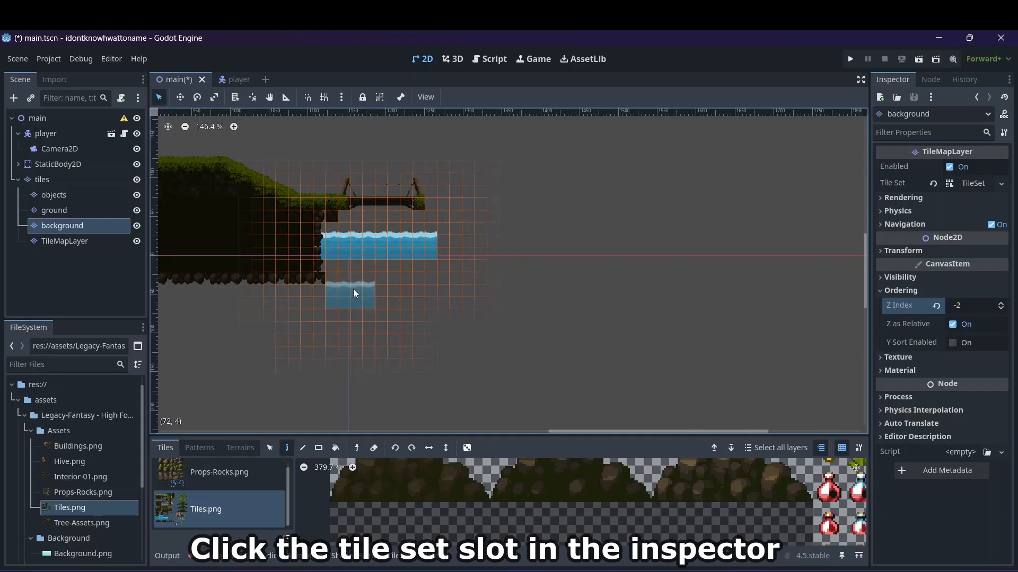
{"action": "scroll", "coordinate": [490, 521], "scroll_direction": "down", "scroll_amount": 3}
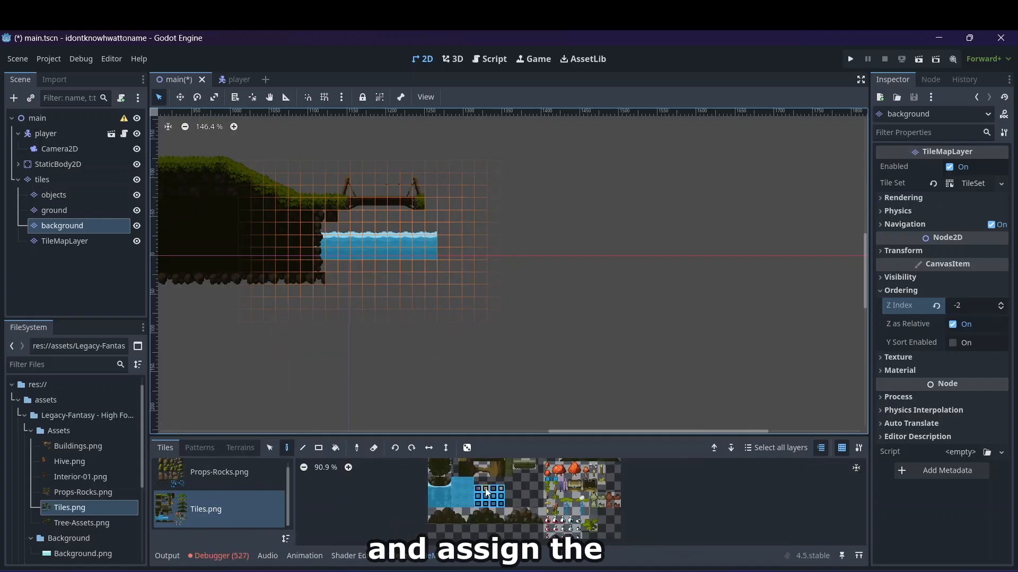
{"action": "left_click_drag", "start_coordinate": [570, 512], "coordinate": [501, 509]}
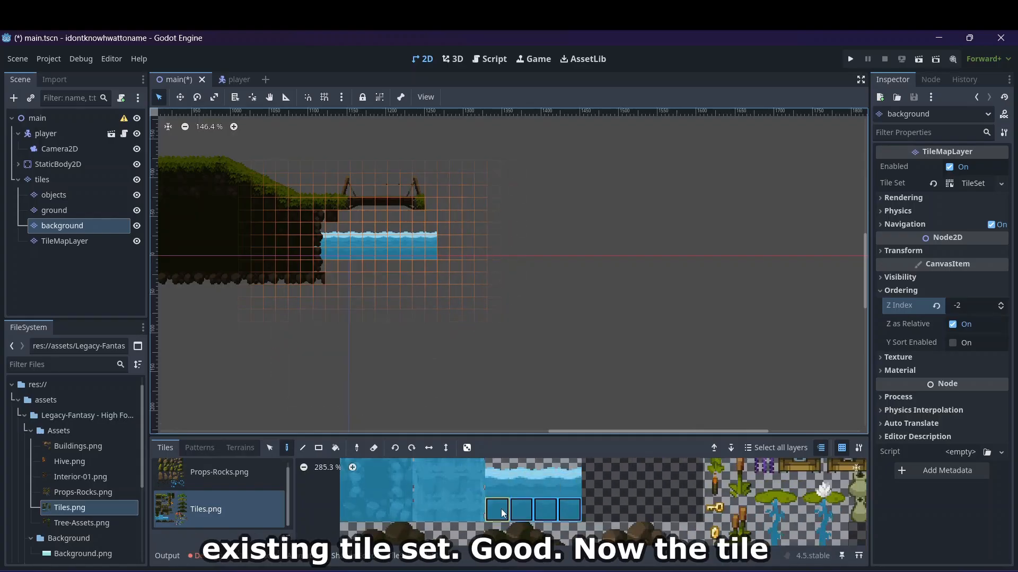
{"action": "left_click_drag", "start_coordinate": [379, 272], "coordinate": [421, 271]}
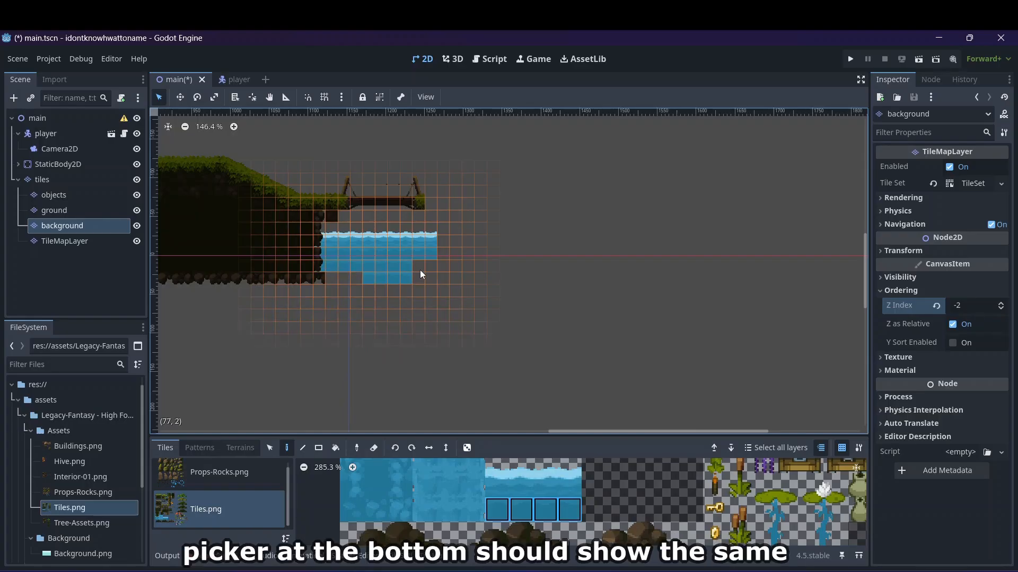
{"action": "left_click", "coordinate": [419, 279]}
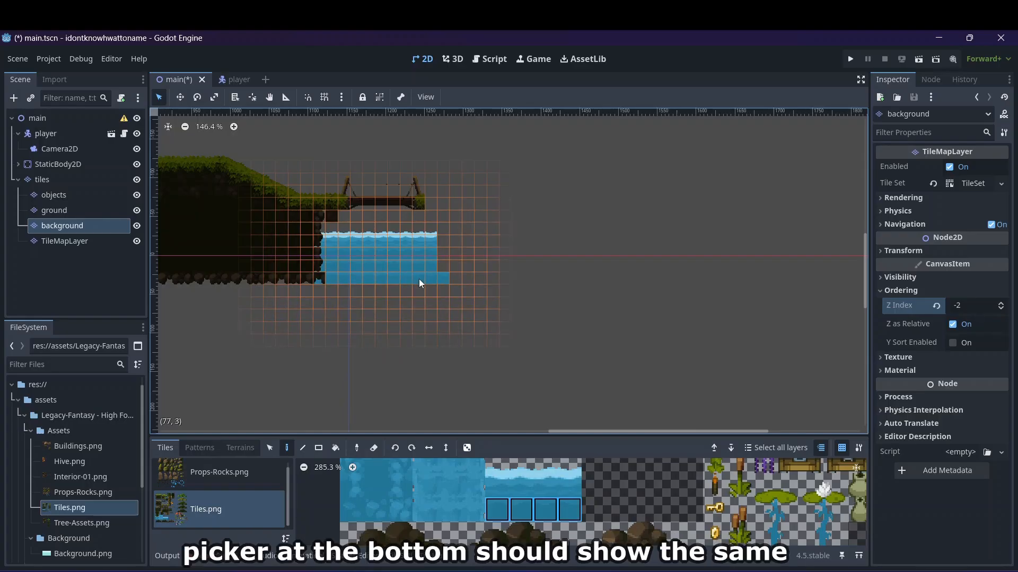
- Paint a column of rock-and-water edge tiles at the water's far end and replace its top tile with a rounded rock tile
{"action": "scroll", "coordinate": [394, 493], "scroll_direction": "up", "scroll_amount": 13}
{"action": "scroll", "coordinate": [394, 492], "scroll_direction": "down", "scroll_amount": 18}
{"action": "scroll", "coordinate": [395, 491], "scroll_direction": "up", "scroll_amount": 3}
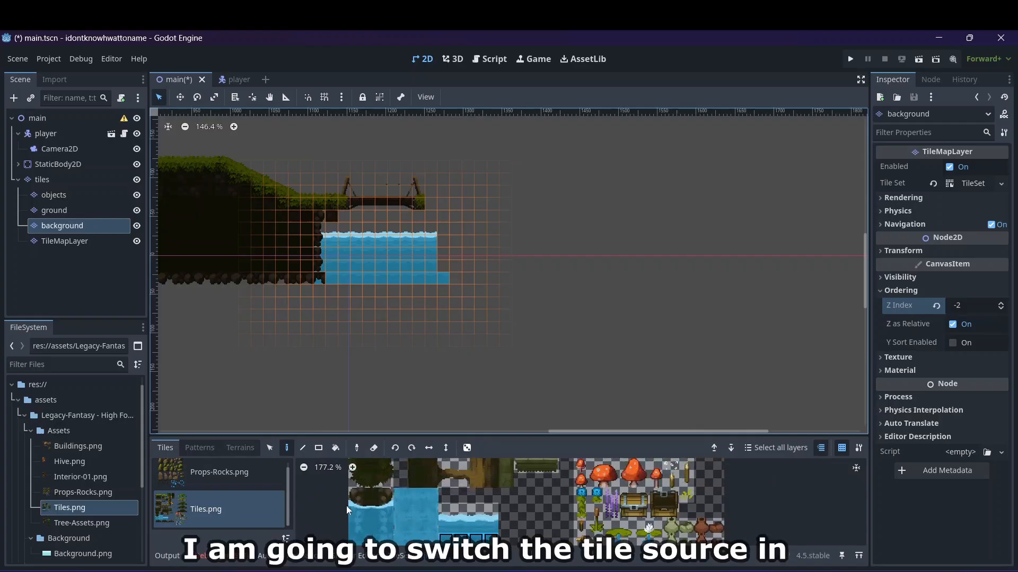
{"action": "left_click", "coordinate": [440, 255]}
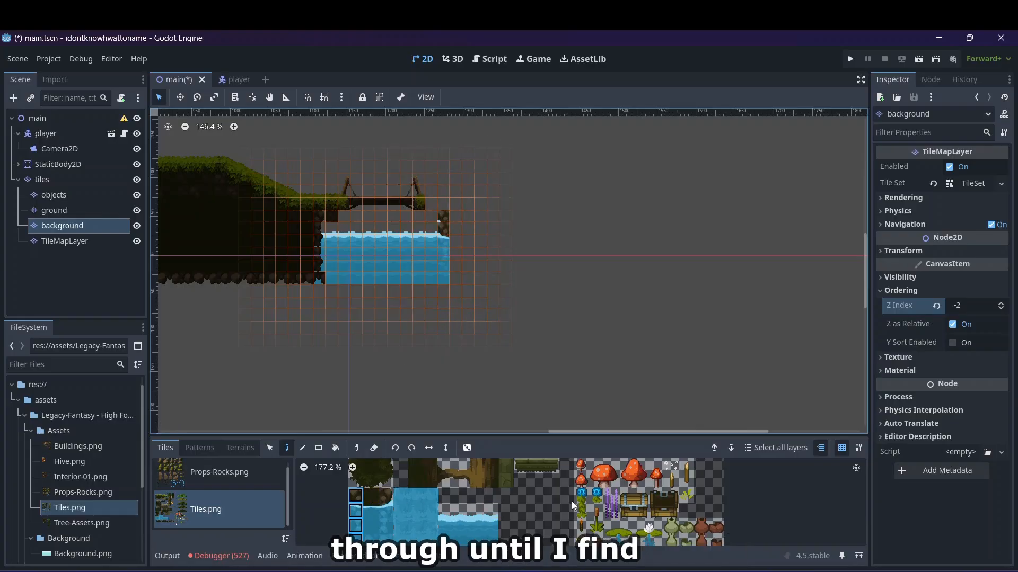
{"action": "scroll", "coordinate": [608, 490], "scroll_direction": "up", "scroll_amount": 3}
{"action": "left_click", "coordinate": [609, 494]}
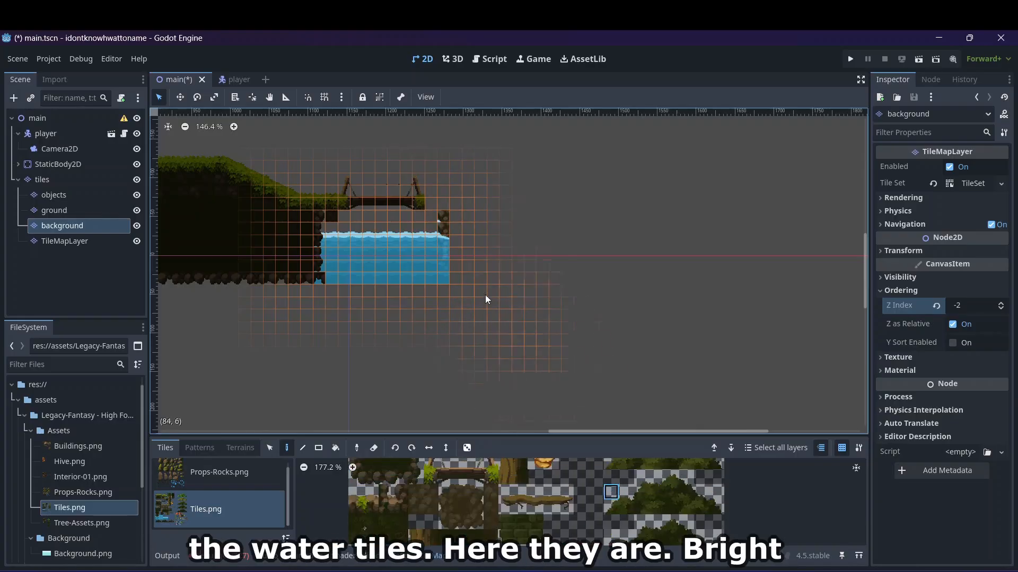
{"action": "scroll", "coordinate": [464, 497], "scroll_direction": "down", "scroll_amount": 1}
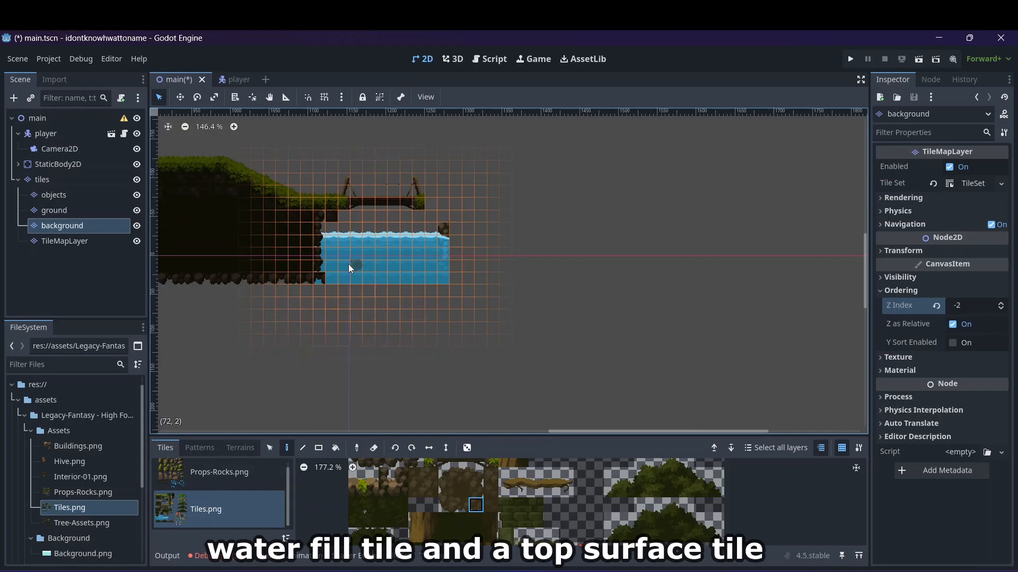
{"action": "scroll", "coordinate": [596, 485], "scroll_direction": "down", "scroll_amount": 2}
{"action": "scroll", "coordinate": [596, 485], "scroll_direction": "down", "scroll_amount": 4}
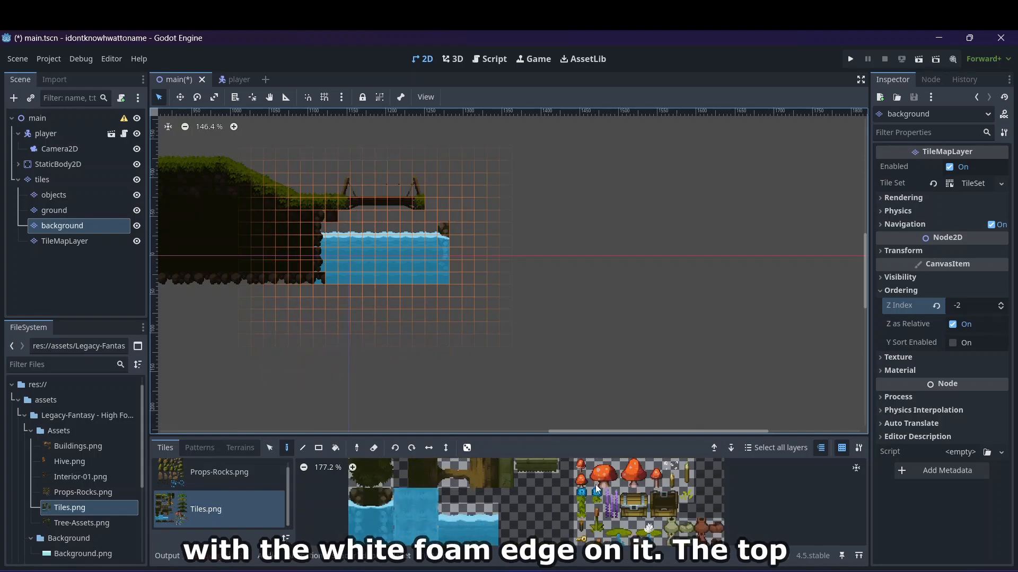
{"action": "scroll", "coordinate": [596, 485], "scroll_direction": "up", "scroll_amount": 1}
{"action": "left_click", "coordinate": [369, 511]}
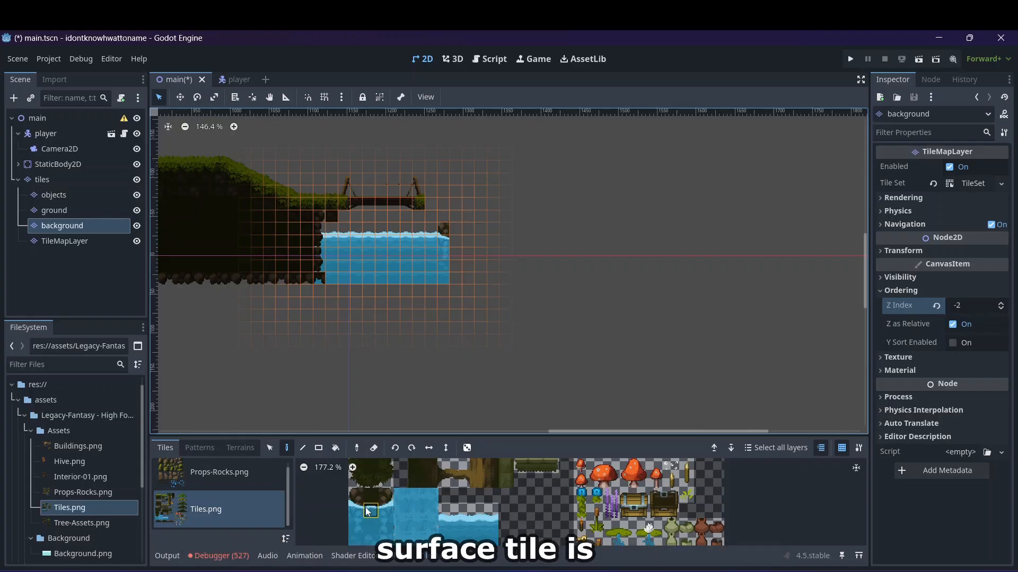
- On the ground layer, stamp the rock-edged corner block from Tiles.png under the grass where the cliff meets the bridge
{"action": "left_click", "coordinate": [79, 210]}
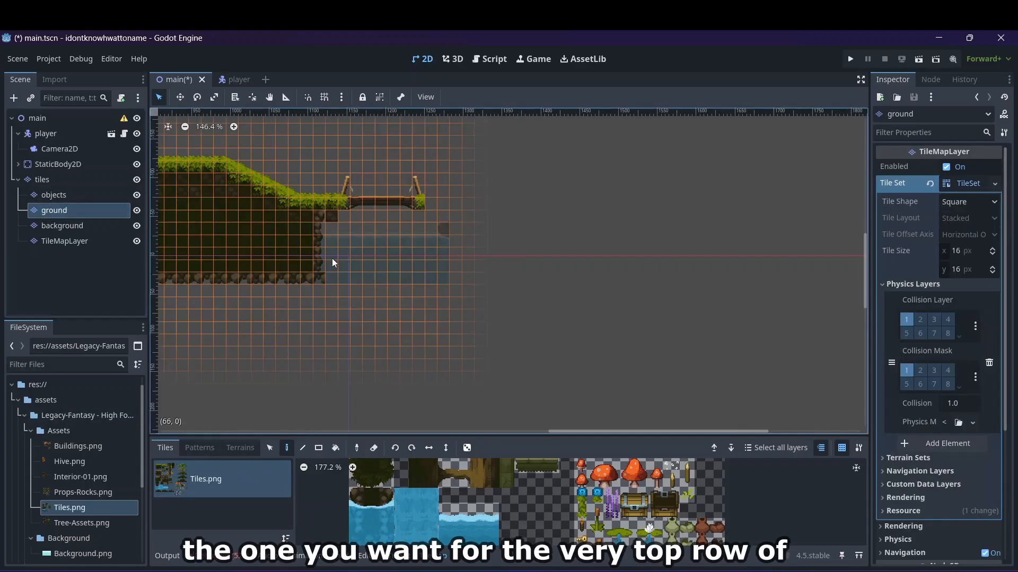
{"action": "scroll", "coordinate": [520, 497], "scroll_direction": "up", "scroll_amount": 3}
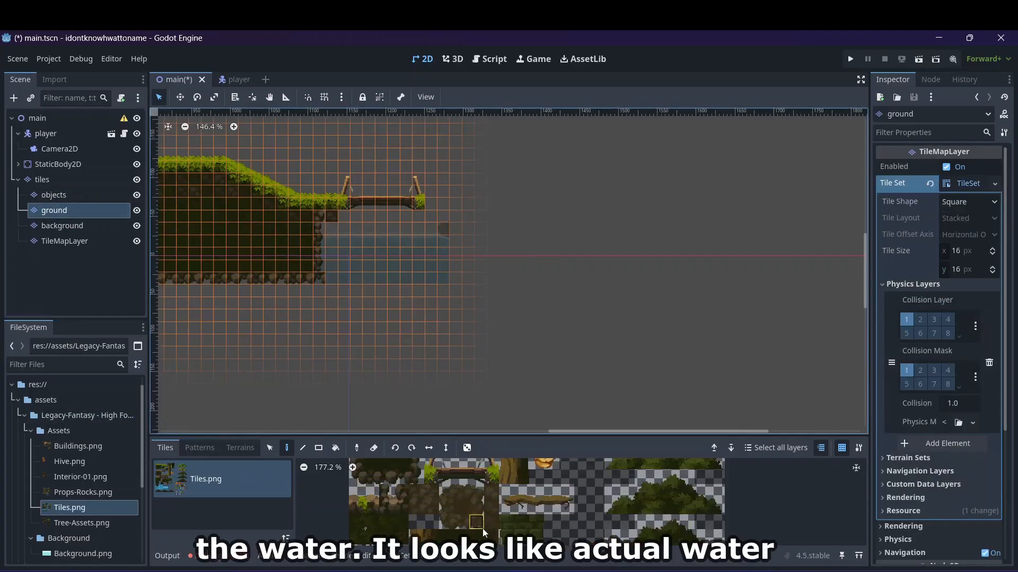
{"action": "scroll", "coordinate": [326, 221], "scroll_direction": "up", "scroll_amount": 7}
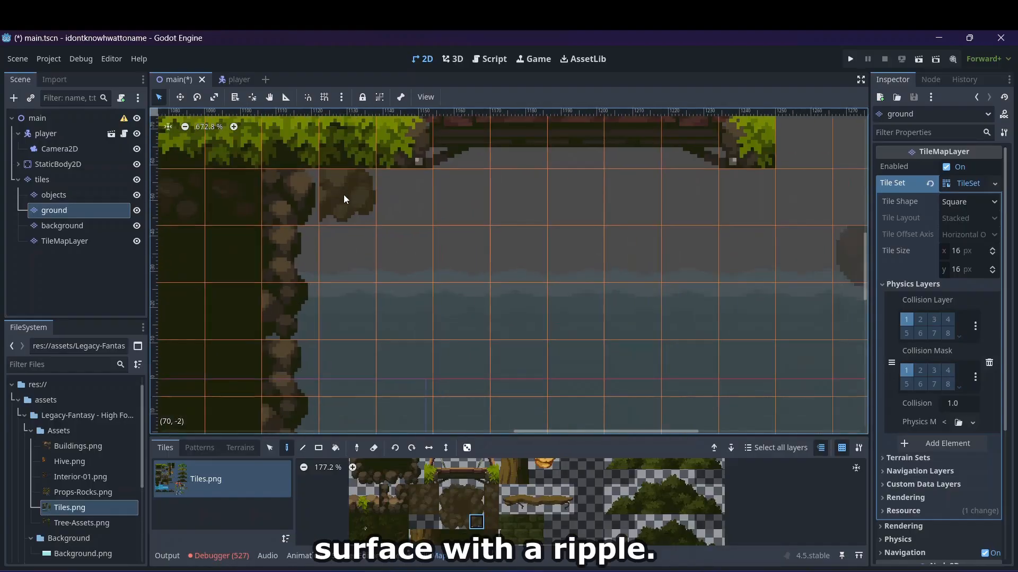
{"action": "left_click", "coordinate": [313, 204]}
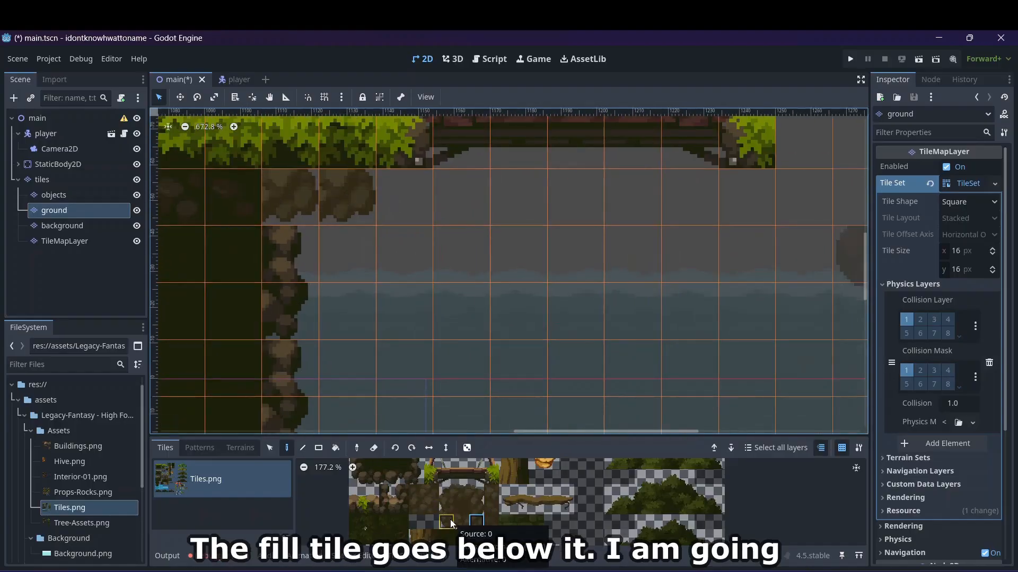
{"action": "left_click_drag", "start_coordinate": [385, 477], "coordinate": [402, 479]}
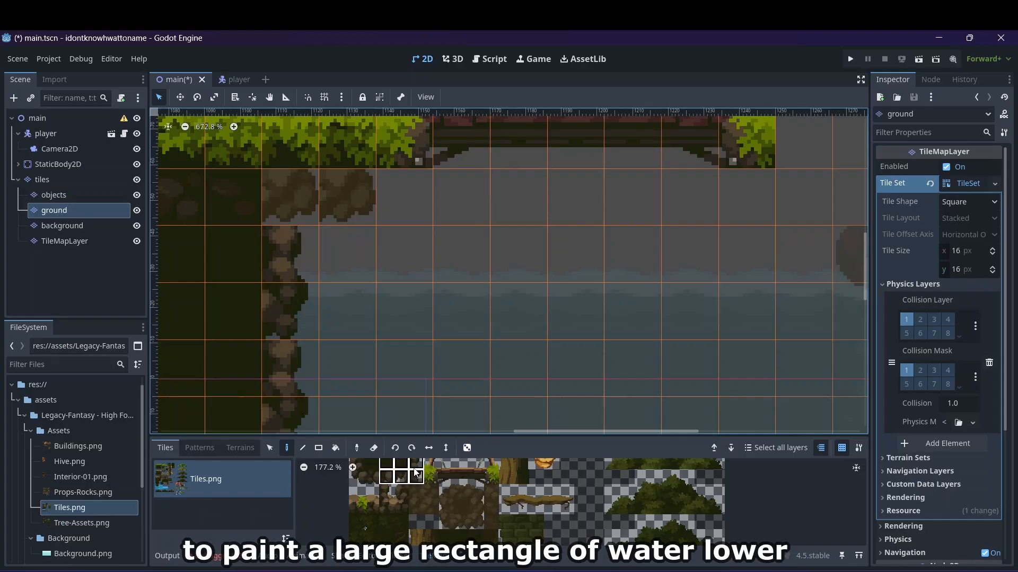
{"action": "left_click", "coordinate": [322, 213]}
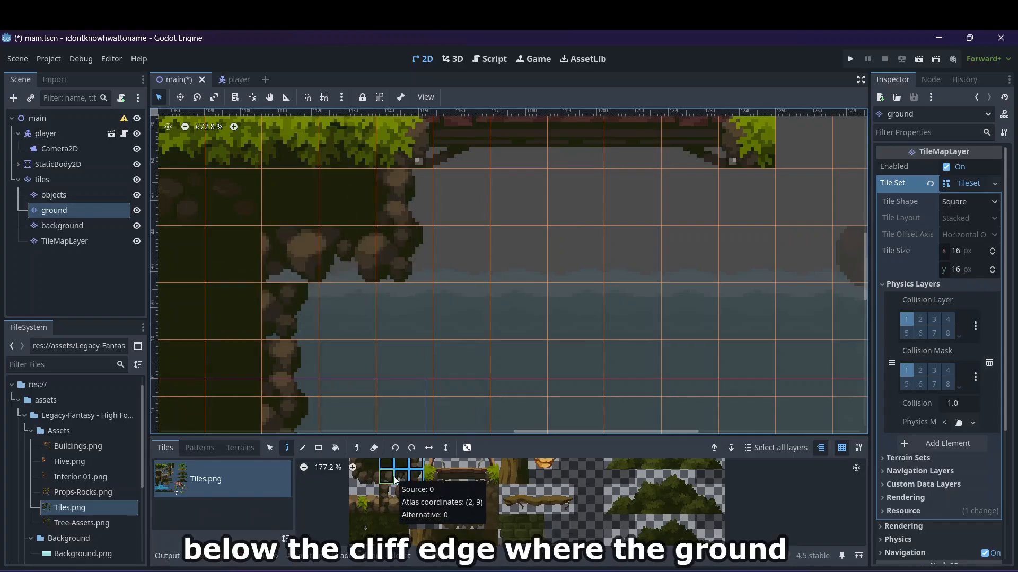
- Replace the tile where the new ledge's underside meets the cliff's rock wall, trying several dark ground and rock corner tiles
{"action": "left_click", "coordinate": [371, 476]}
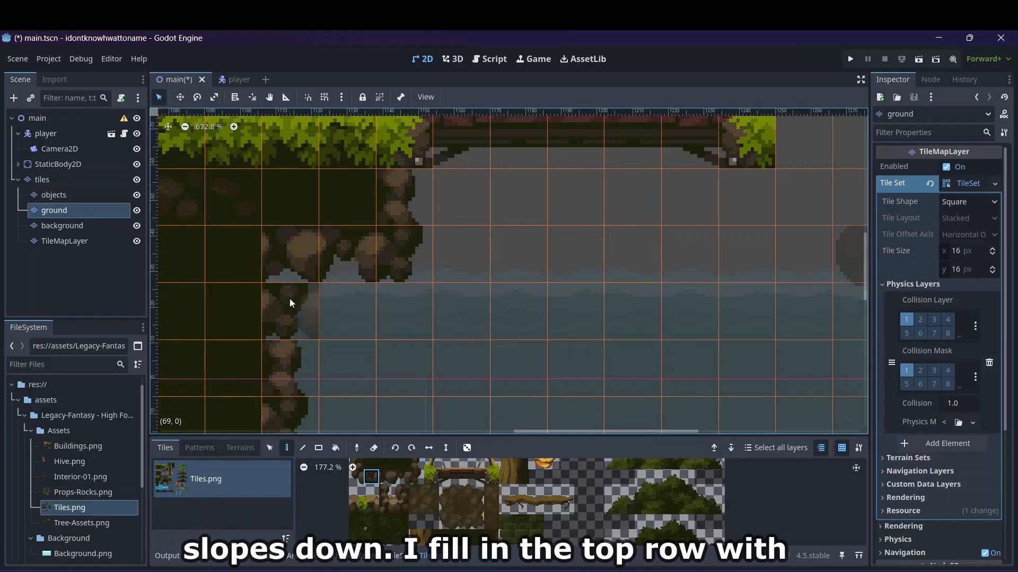
{"action": "left_click", "coordinate": [404, 465]}
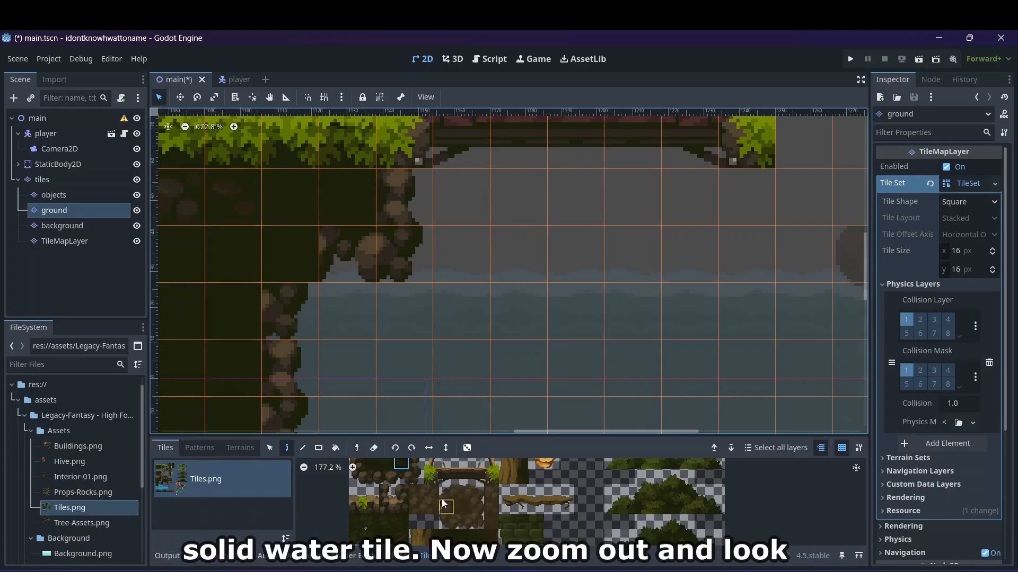
{"action": "left_click", "coordinate": [291, 250]}
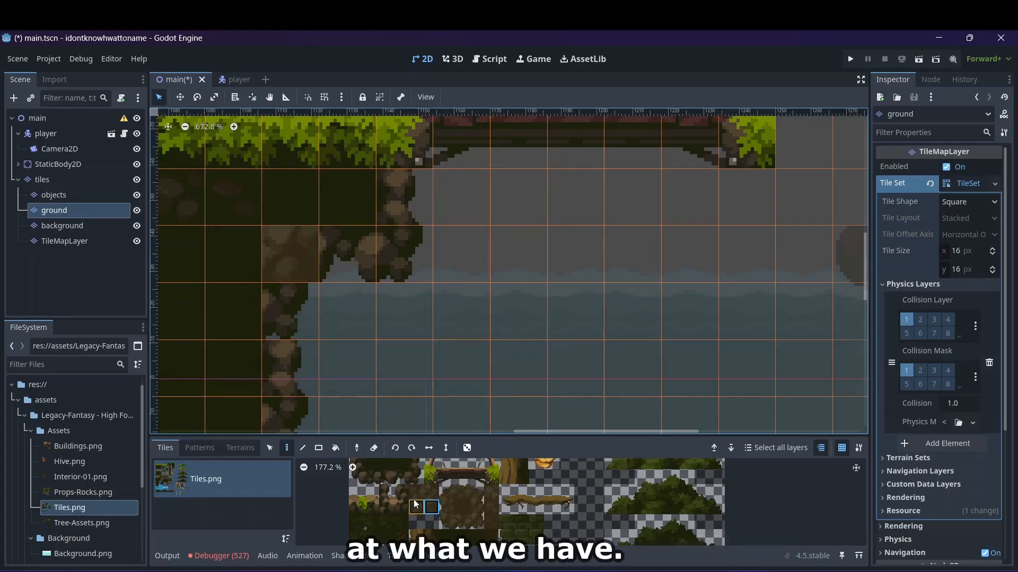
{"action": "left_click", "coordinate": [401, 498]}
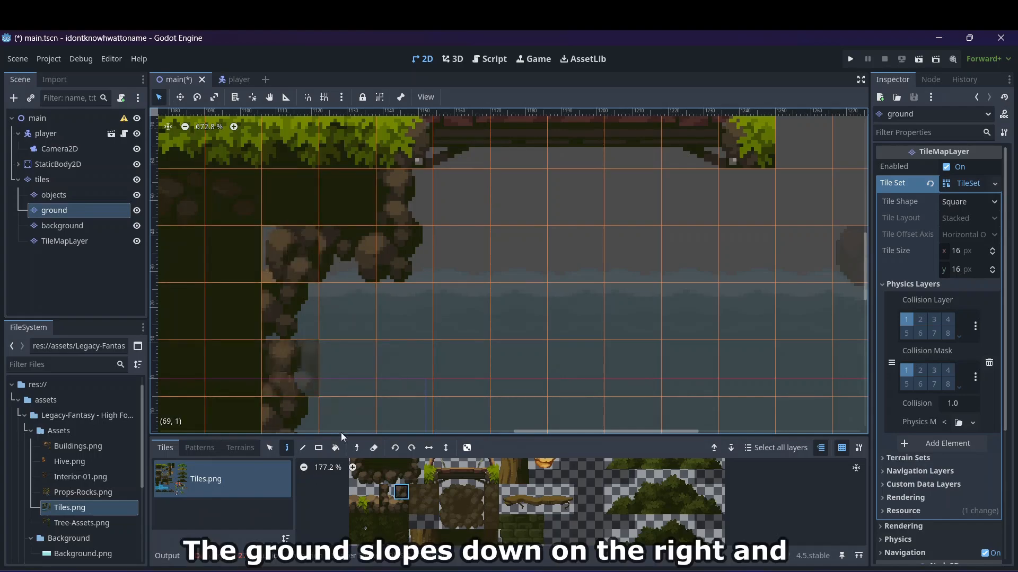
{"action": "left_click", "coordinate": [402, 508]}
{"action": "left_click", "coordinate": [289, 274]}
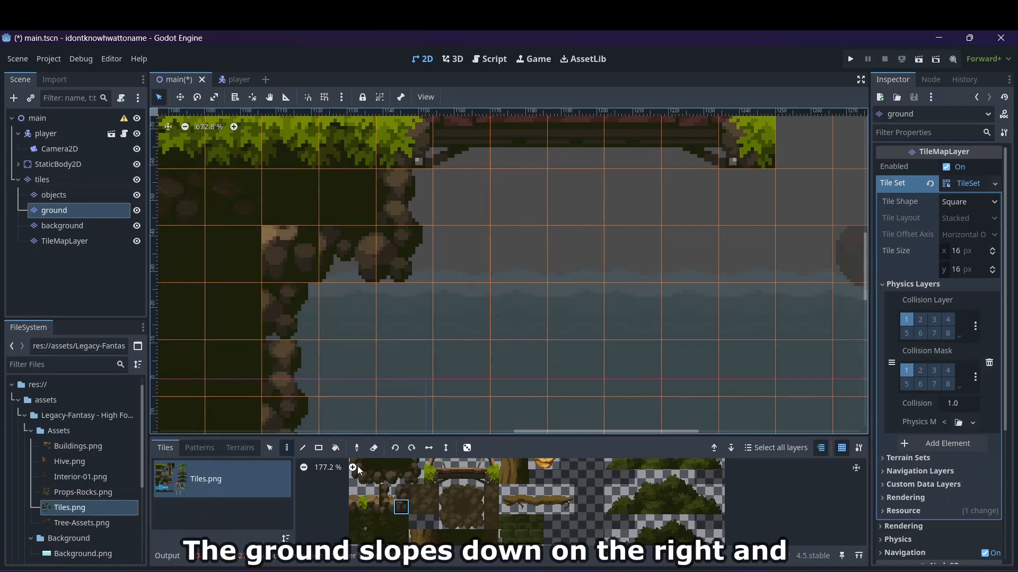
{"action": "scroll", "coordinate": [527, 329], "scroll_direction": "down", "scroll_amount": 5}
{"action": "scroll", "coordinate": [528, 330], "scroll_direction": "up", "scroll_amount": 3}
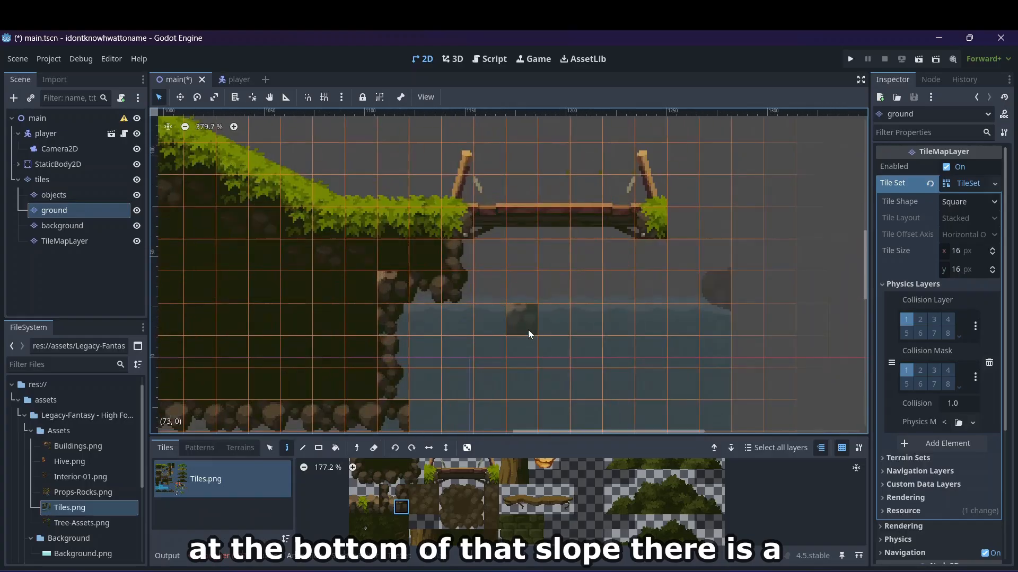
{"action": "scroll", "coordinate": [736, 252], "scroll_direction": "down", "scroll_amount": 1}
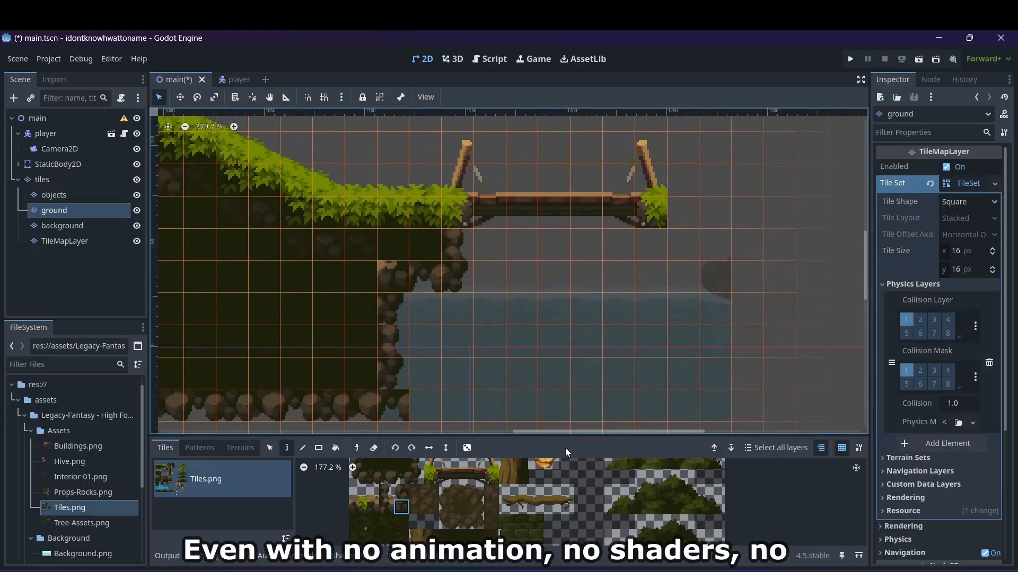
- Stamp the grass-topped, rock-edged ground block from Tiles.png at the bridge's far end and repaint the bridge post tiles over it
{"action": "scroll", "coordinate": [574, 489], "scroll_direction": "up", "scroll_amount": 2}
{"action": "scroll", "coordinate": [575, 493], "scroll_direction": "down", "scroll_amount": 2}
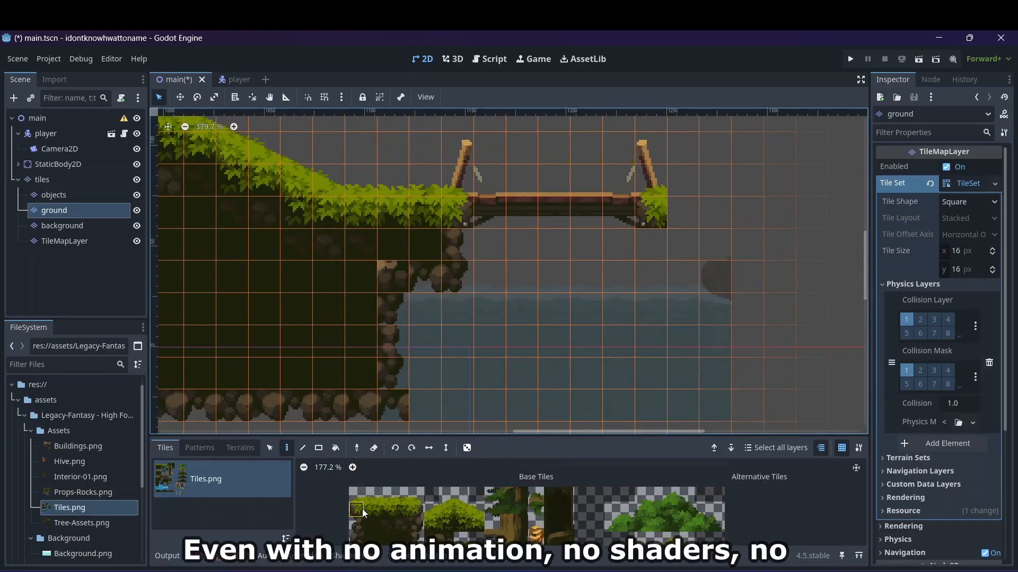
{"action": "left_click_drag", "start_coordinate": [356, 494], "coordinate": [402, 539]}
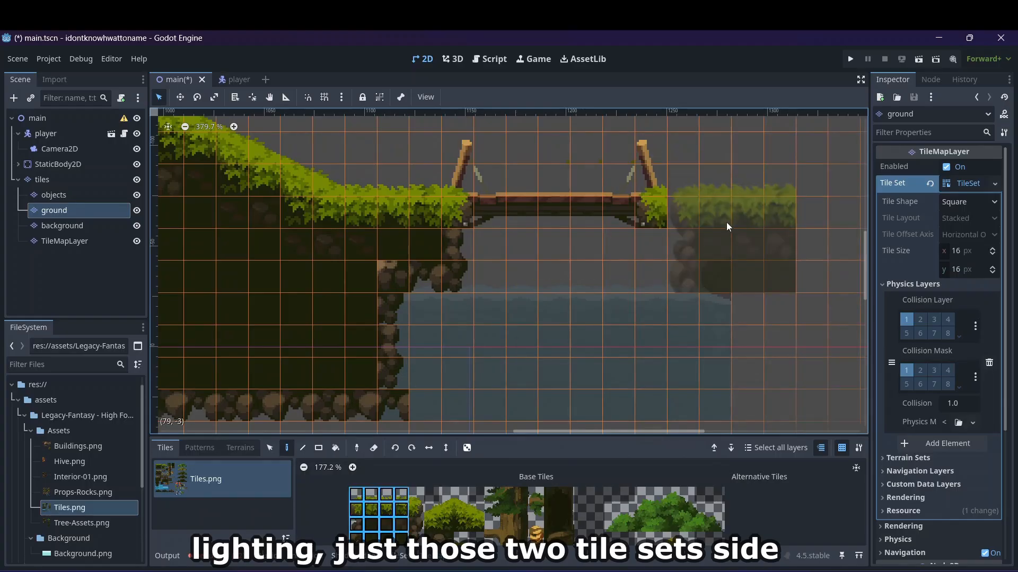
{"action": "left_click", "coordinate": [708, 221]}
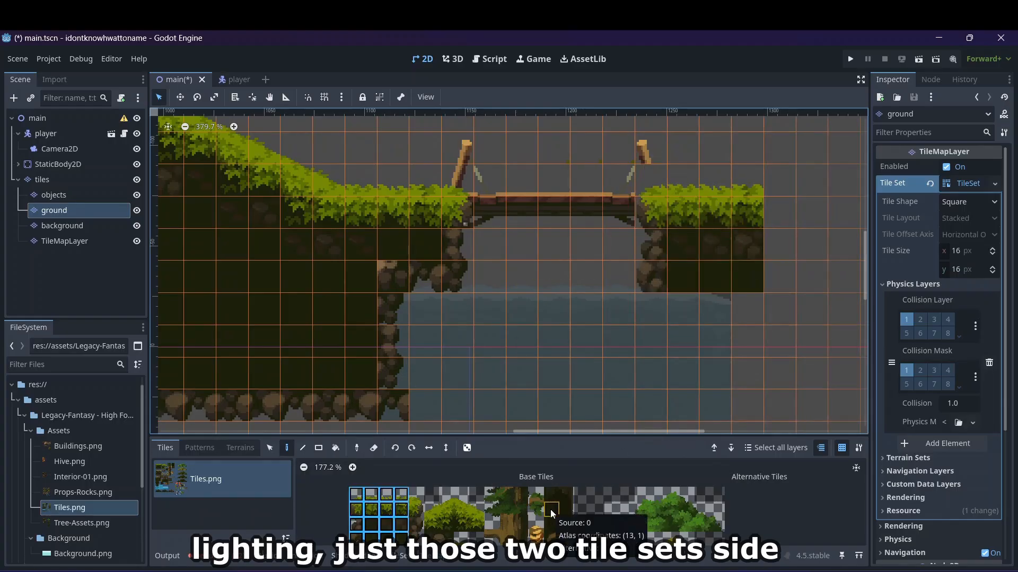
{"action": "scroll", "coordinate": [550, 510], "scroll_direction": "down", "scroll_amount": 3}
{"action": "left_click_drag", "start_coordinate": [489, 493], "coordinate": [491, 495]}
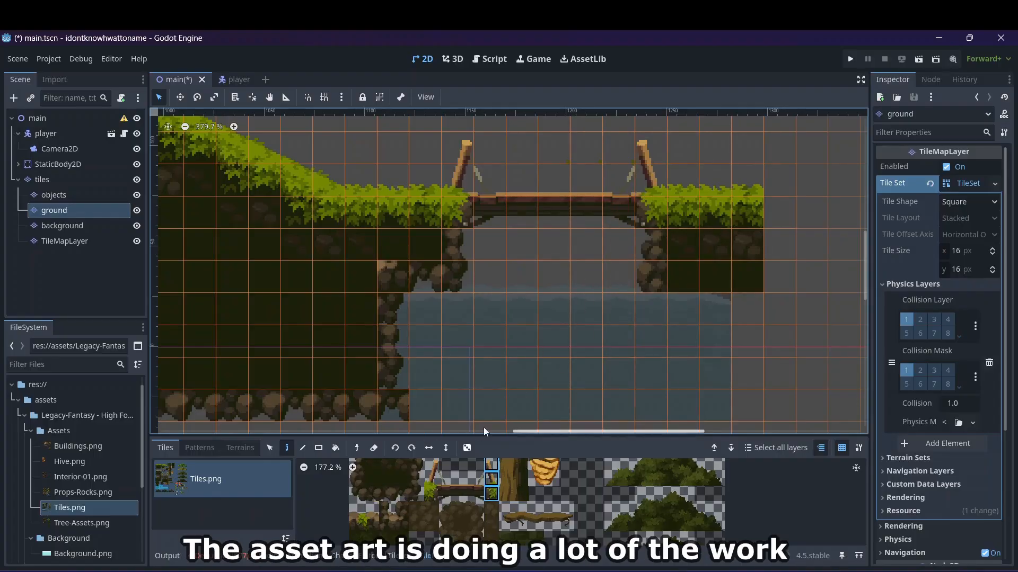
- Line the far block's underside with rock edge tiles and place the rock inner-corner tile at its outer end
{"action": "left_click_drag", "start_coordinate": [358, 496], "coordinate": [402, 495]}
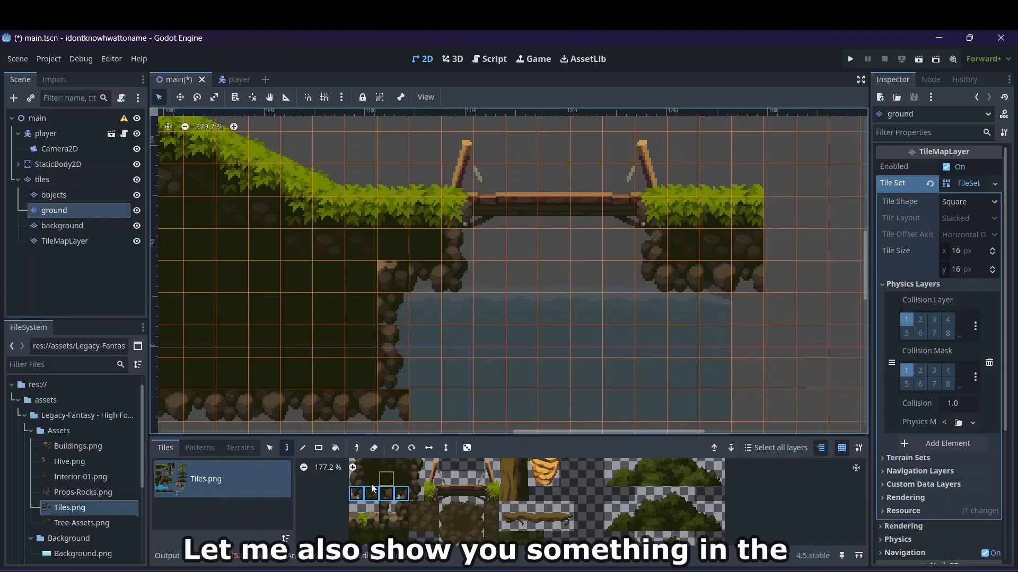
{"action": "scroll", "coordinate": [365, 495], "scroll_direction": "up", "scroll_amount": 2}
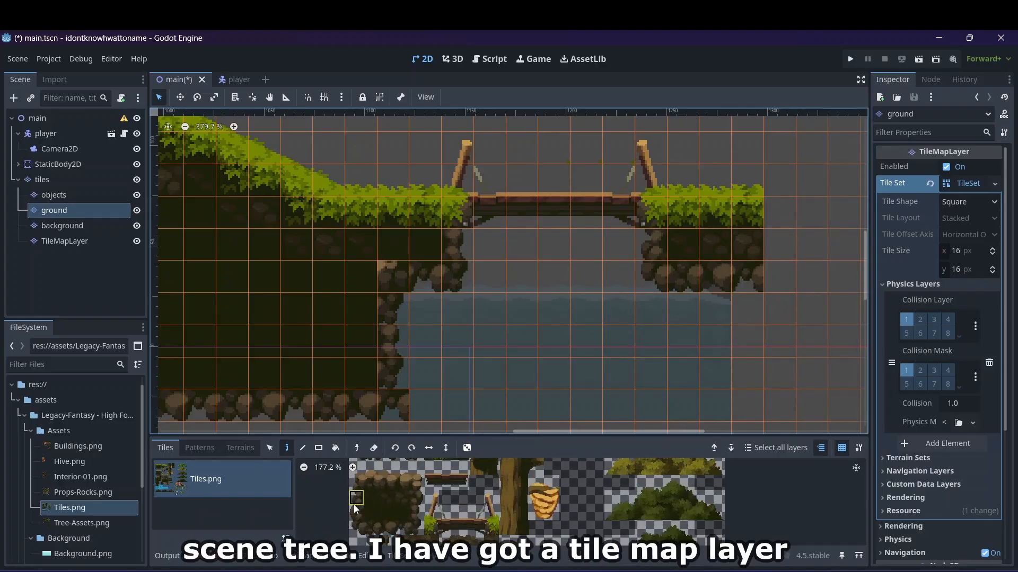
{"action": "left_click", "coordinate": [386, 528]}
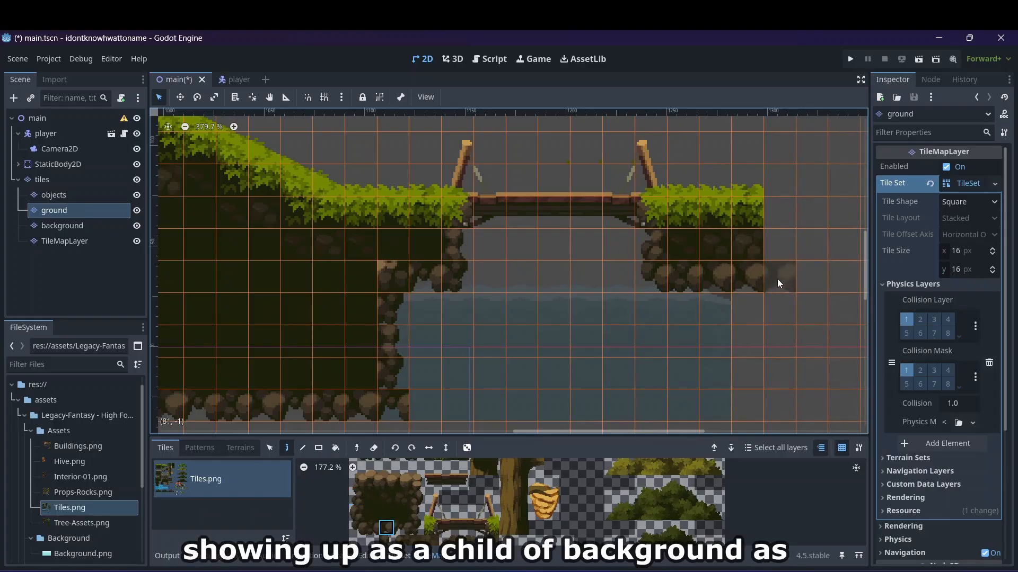
{"action": "scroll", "coordinate": [407, 526], "scroll_direction": "down", "scroll_amount": 2}
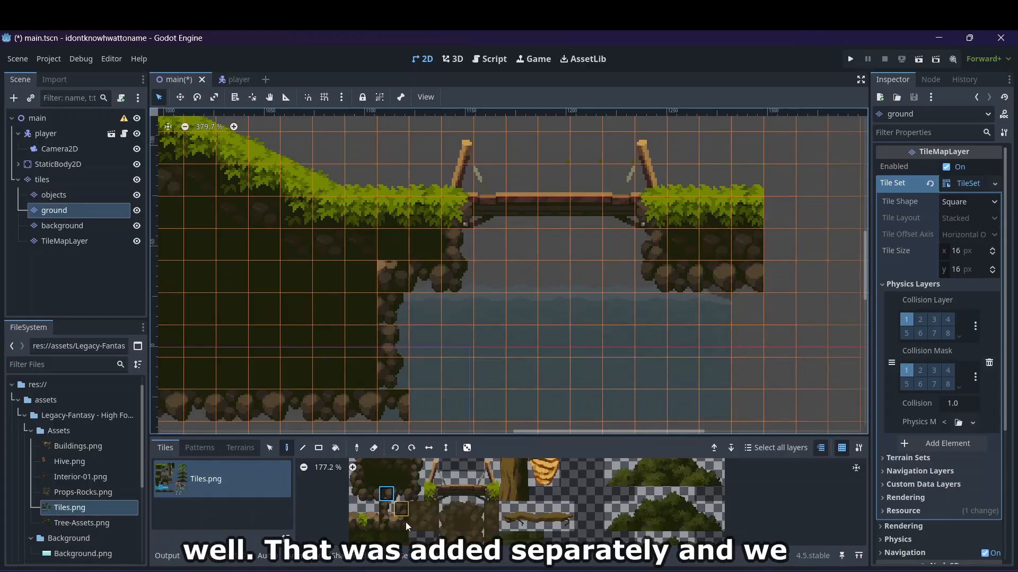
{"action": "left_click", "coordinate": [400, 523]}
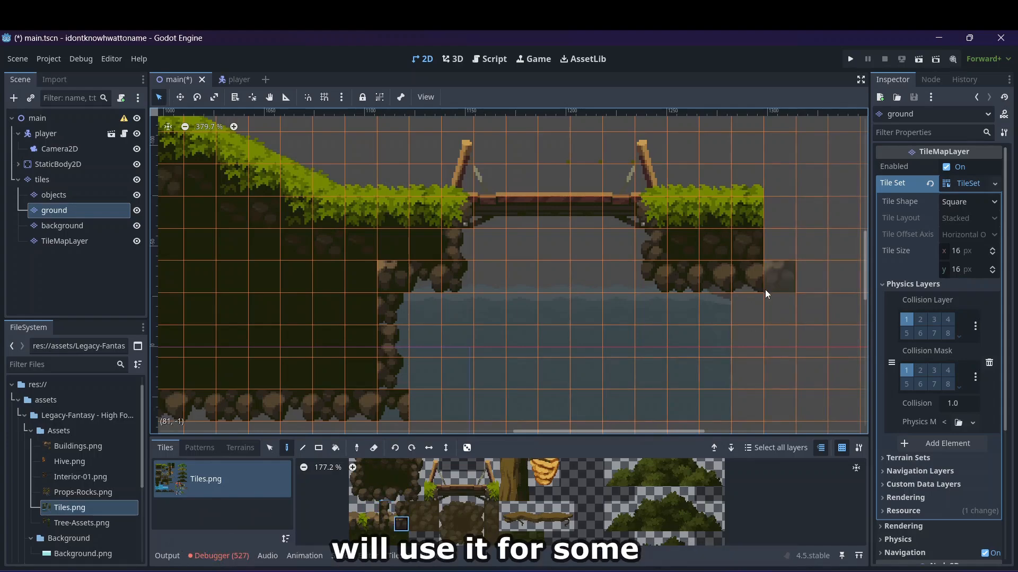
{"action": "left_click", "coordinate": [750, 291]}
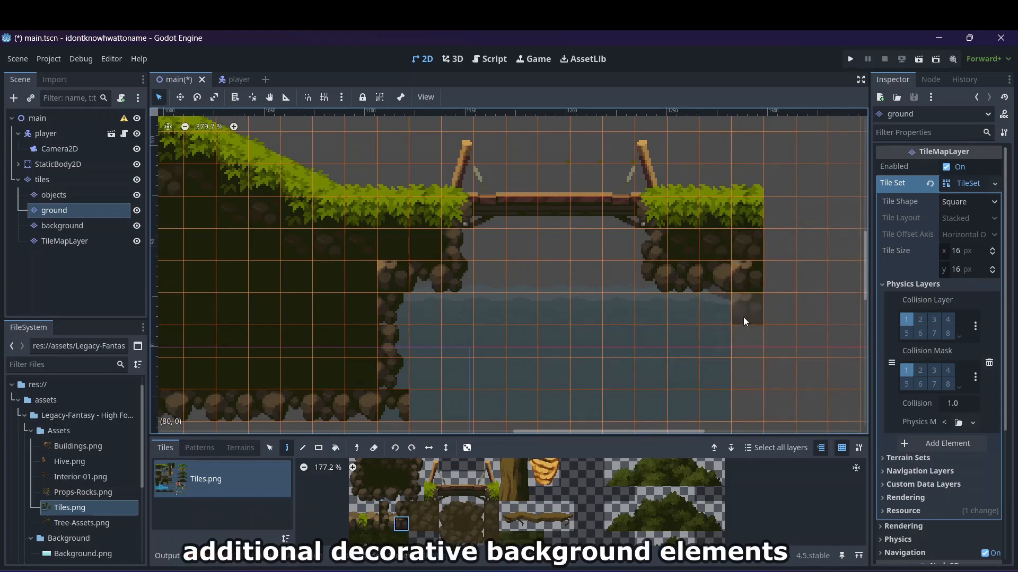
- Paint a vertical rock-edge wall from the inner corner down the water's far side
{"action": "scroll", "coordinate": [411, 506], "scroll_direction": "up", "scroll_amount": 5}
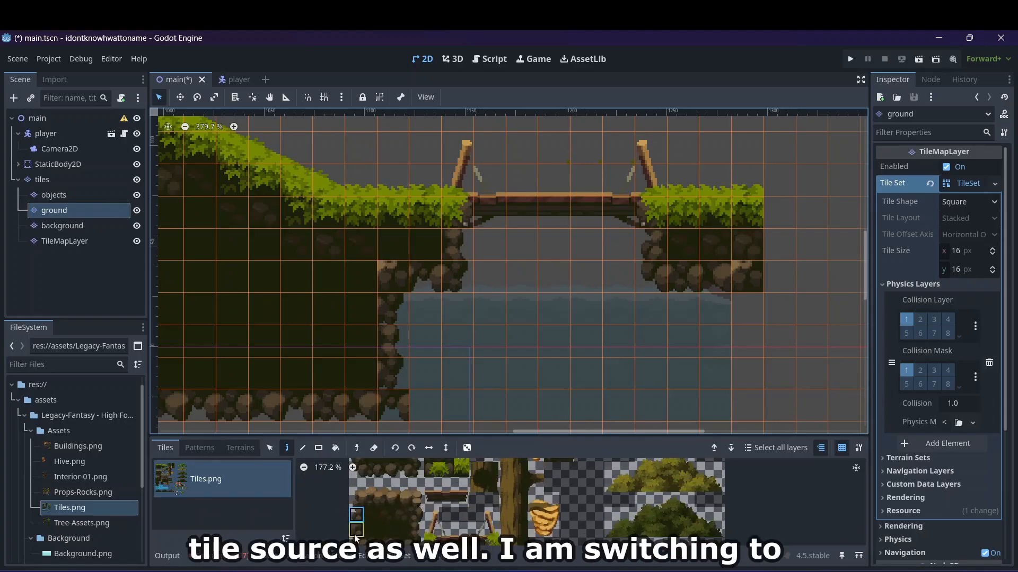
{"action": "left_click", "coordinate": [354, 536]}
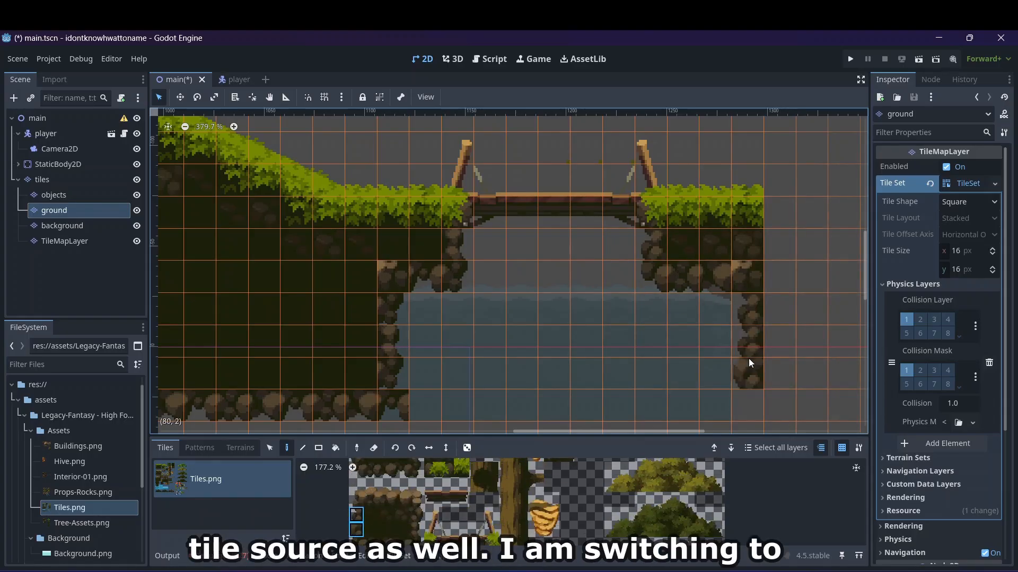
{"action": "left_click", "coordinate": [748, 359]}
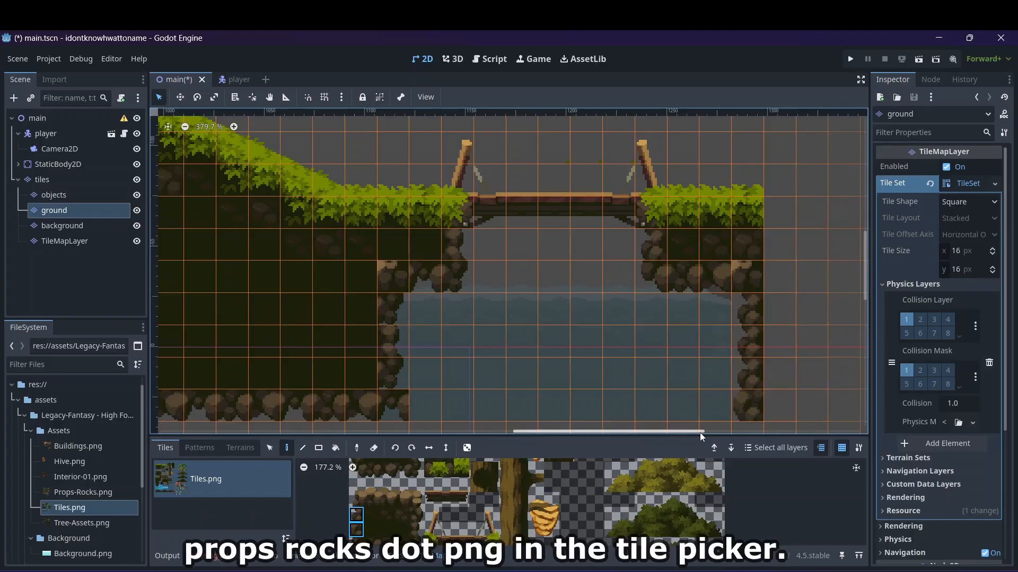
- Paint a continuous row of rock bottom-edge tiles outward from the foot of the far wall, replacing the tiles that leave gaps
{"action": "scroll", "coordinate": [702, 429], "scroll_direction": "right", "scroll_amount": 5}
{"action": "scroll", "coordinate": [636, 389], "scroll_direction": "down", "scroll_amount": 2}
{"action": "scroll", "coordinate": [623, 381], "scroll_direction": "down", "scroll_amount": 1}
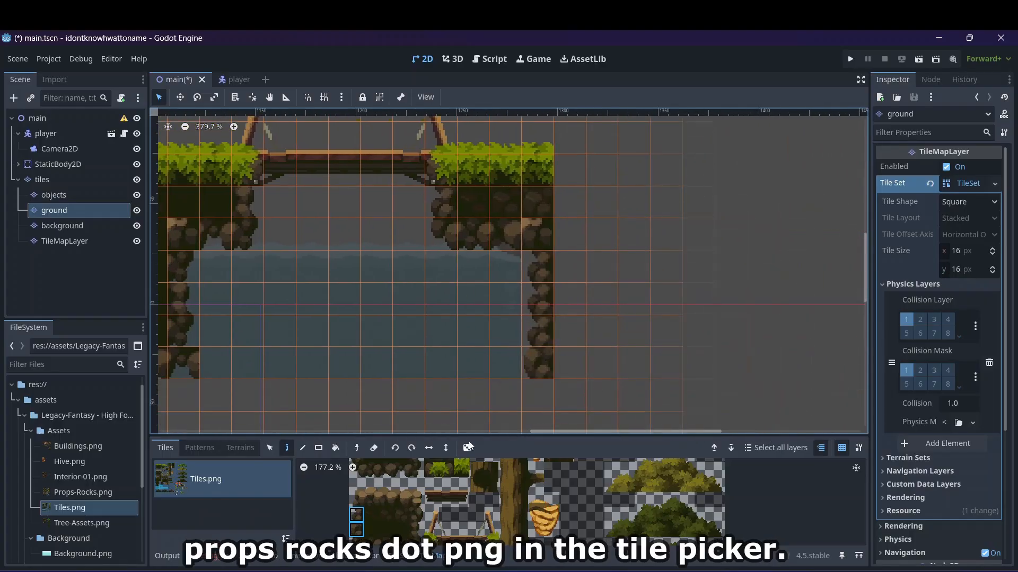
{"action": "scroll", "coordinate": [430, 494], "scroll_direction": "down", "scroll_amount": 2}
{"action": "left_click_drag", "start_coordinate": [356, 510], "coordinate": [417, 510]}
{"action": "left_click", "coordinate": [615, 361]}
{"action": "left_click", "coordinate": [707, 360]}
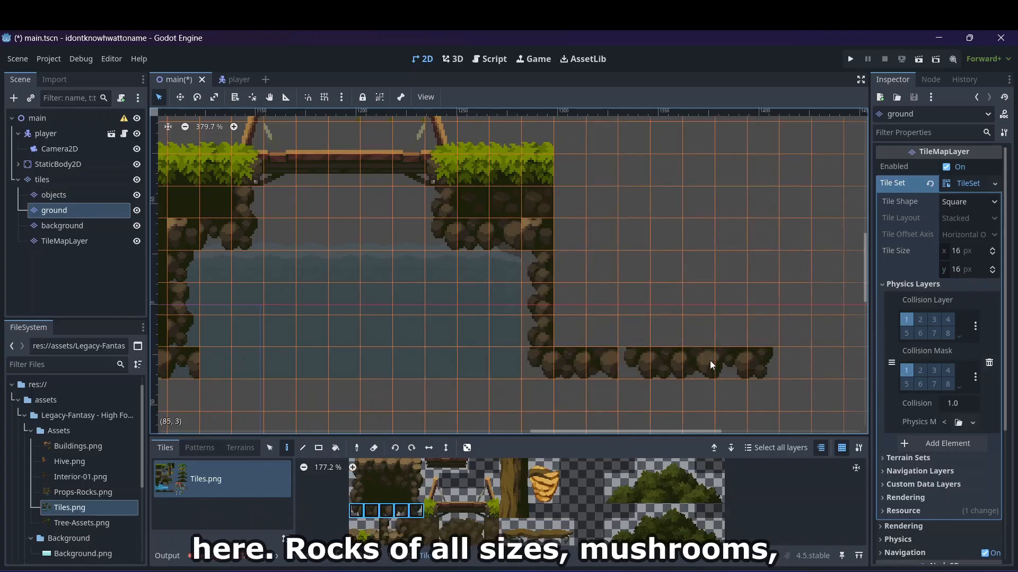
{"action": "left_click_drag", "start_coordinate": [371, 510], "coordinate": [401, 511]}
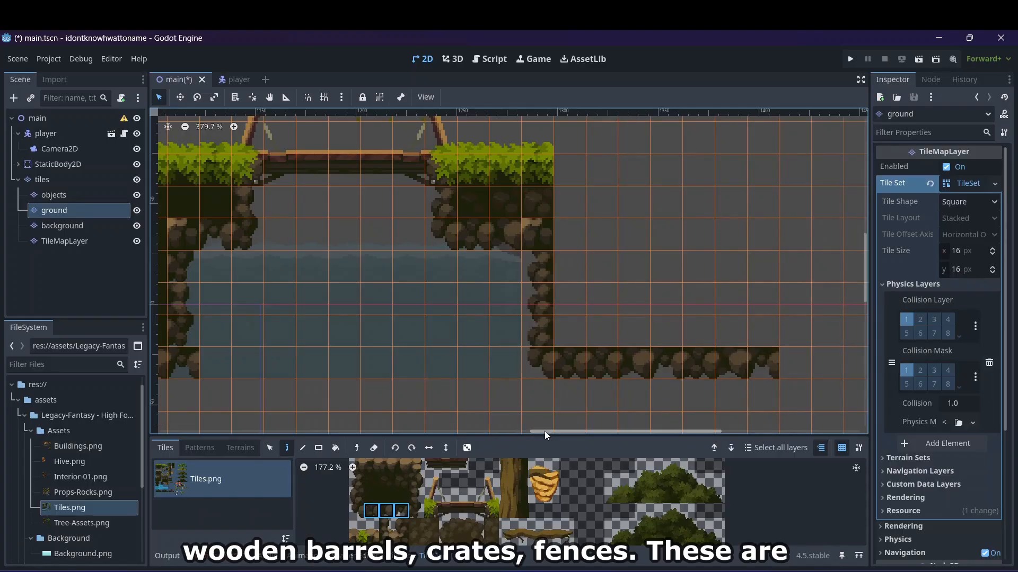
{"action": "left_click_drag", "start_coordinate": [545, 431], "coordinate": [579, 434]}
{"action": "left_click_drag", "start_coordinate": [428, 373], "coordinate": [577, 367]}
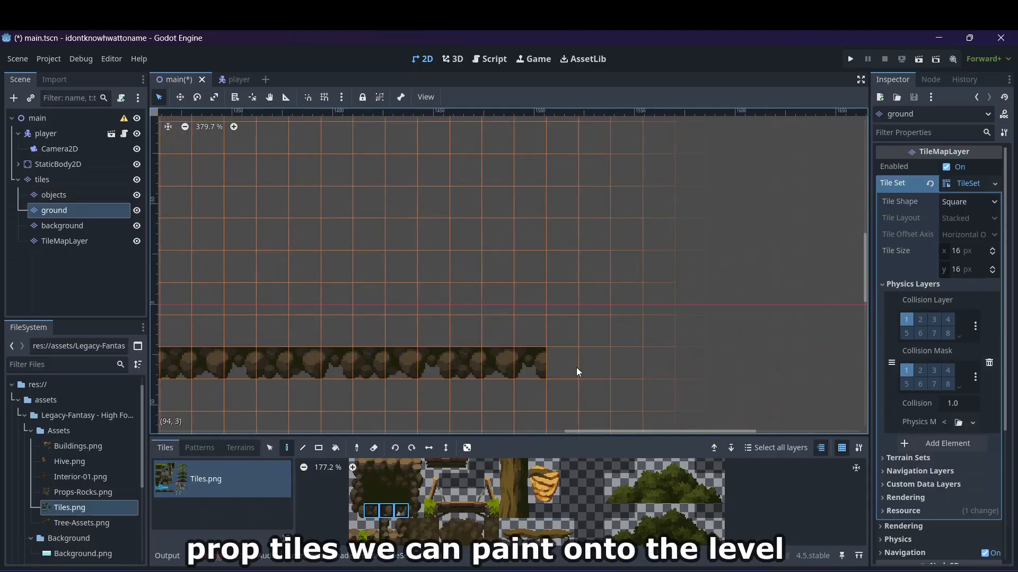
- On the background layer, cover the rock-and-water edge column with foam-topped water tiles and extend the water behind the far rock wall
{"action": "left_click_drag", "start_coordinate": [598, 432], "coordinate": [555, 408]}
{"action": "scroll", "coordinate": [529, 337], "scroll_direction": "down", "scroll_amount": 8}
{"action": "scroll", "coordinate": [529, 337], "scroll_direction": "up", "scroll_amount": 6}
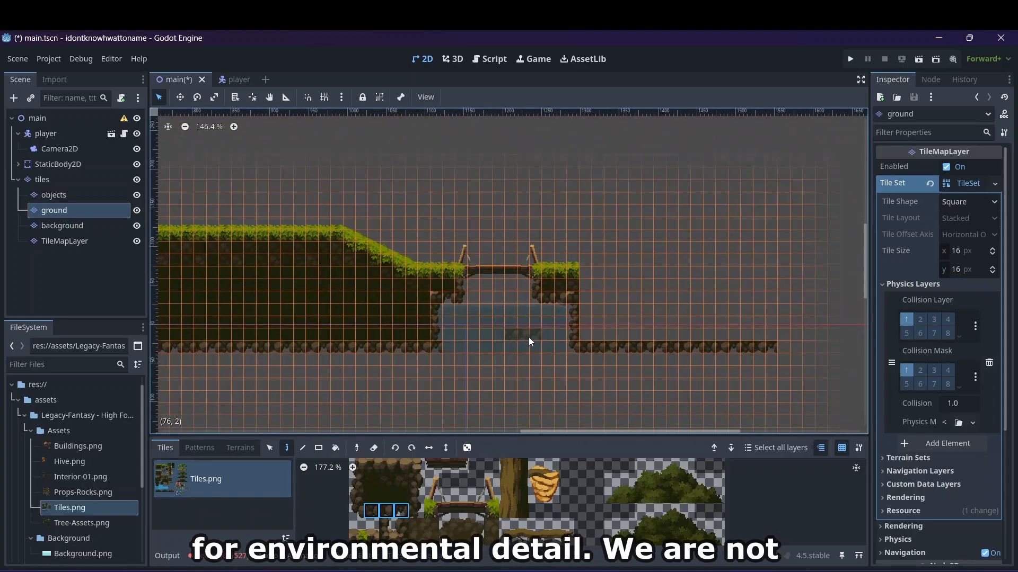
{"action": "left_click", "coordinate": [62, 226]}
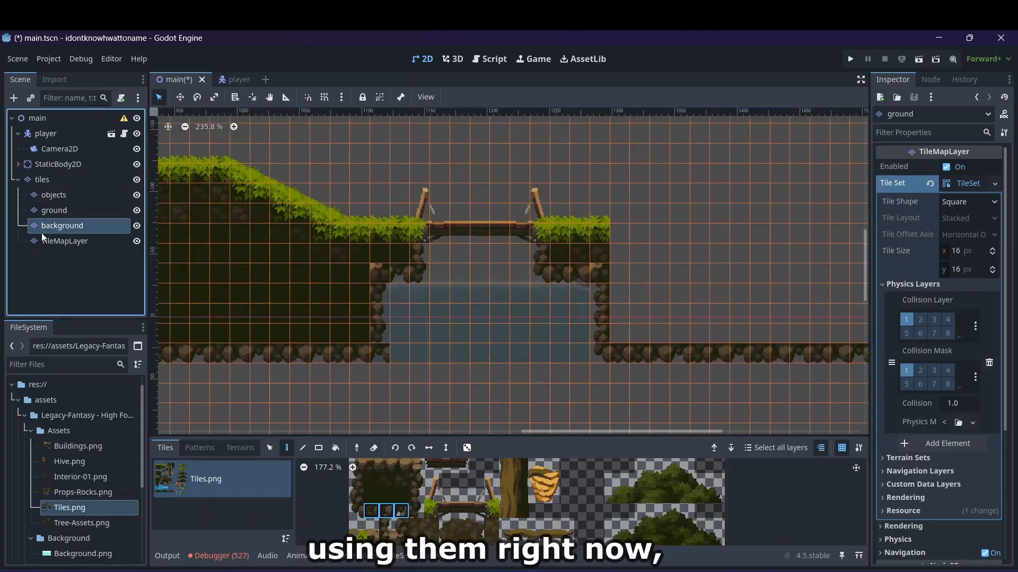
{"action": "left_click", "coordinate": [206, 516]}
{"action": "scroll", "coordinate": [474, 494], "scroll_direction": "down", "scroll_amount": 3}
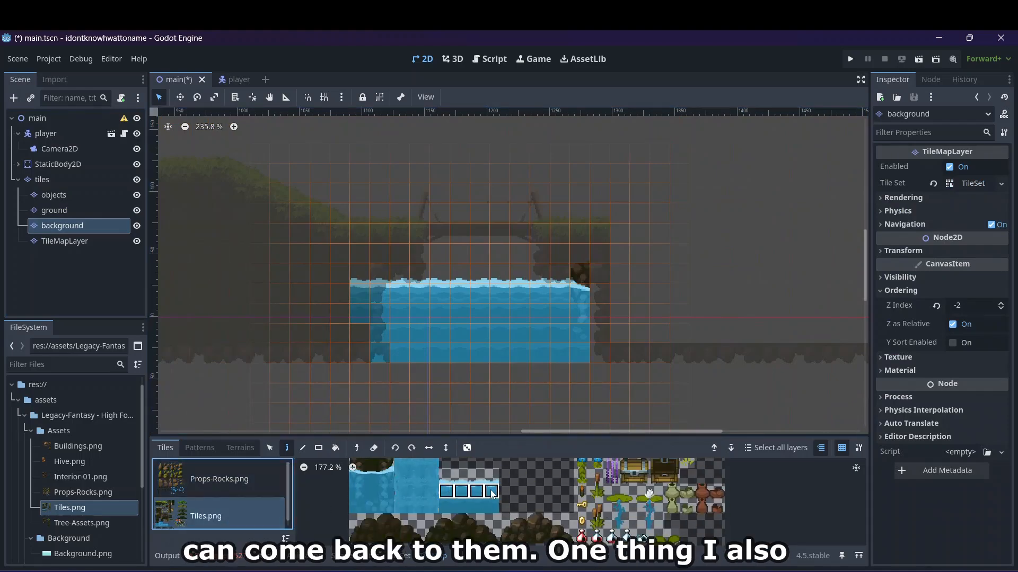
{"action": "left_click_drag", "start_coordinate": [461, 475], "coordinate": [492, 506]}
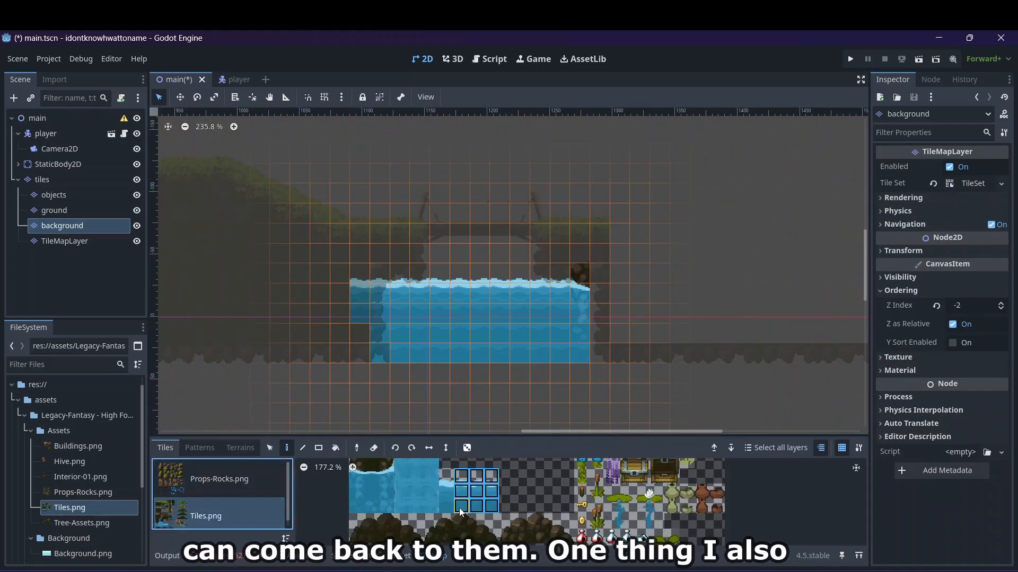
{"action": "left_click", "coordinate": [604, 300]}
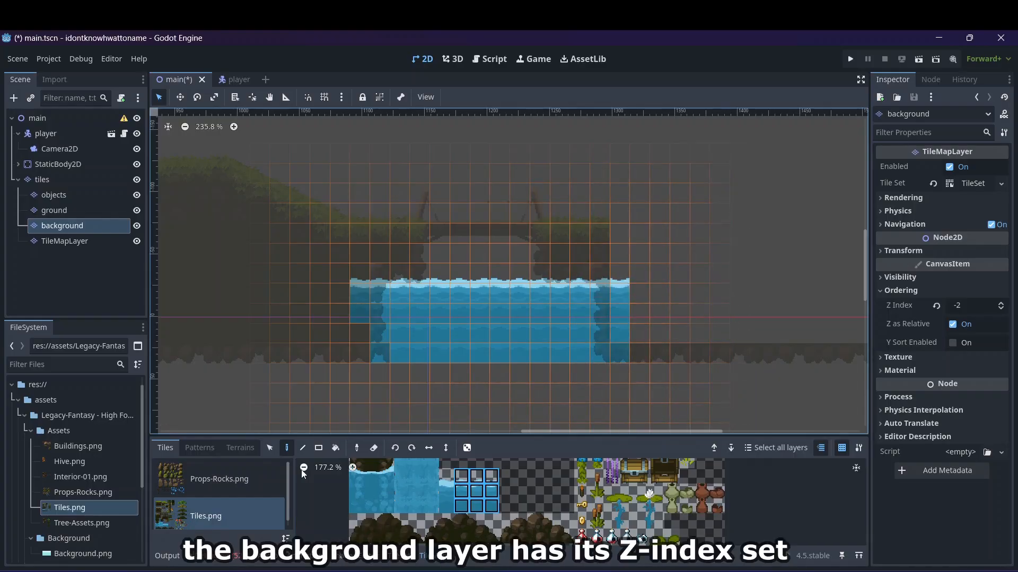
{"action": "left_click", "coordinate": [234, 478]}
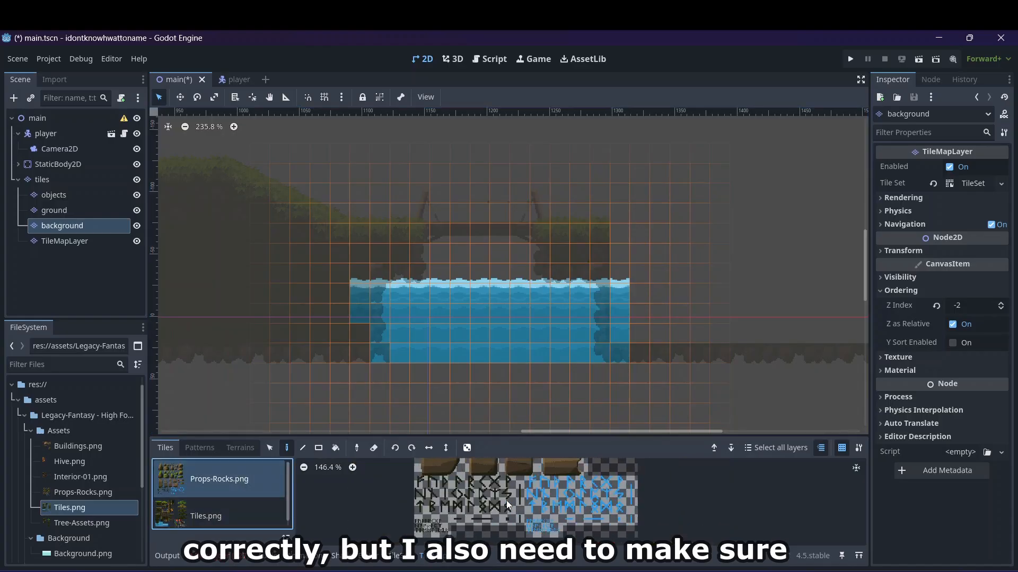
{"action": "scroll", "coordinate": [507, 501], "scroll_direction": "down", "scroll_amount": 2}
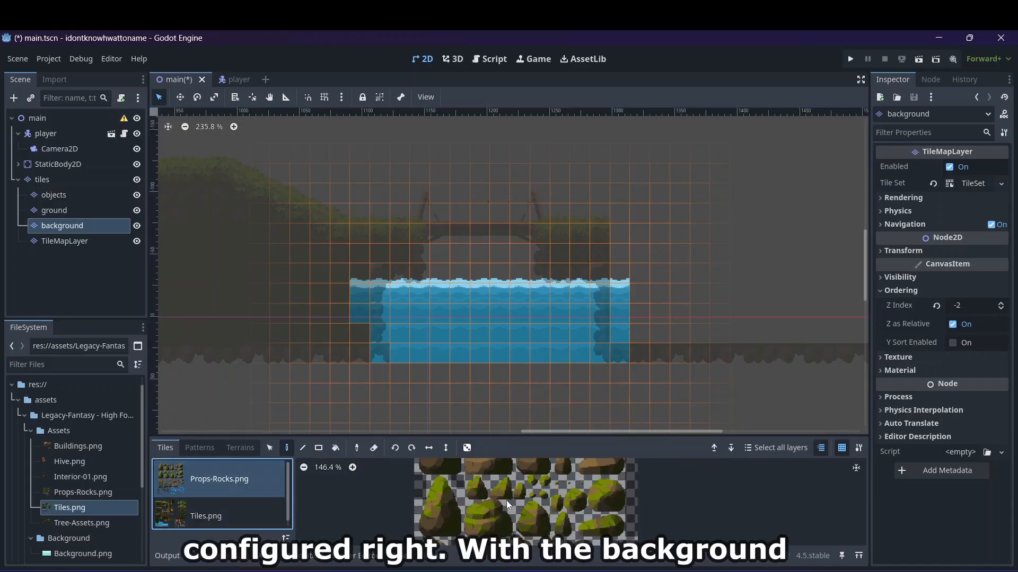
{"action": "left_click", "coordinate": [170, 502]}
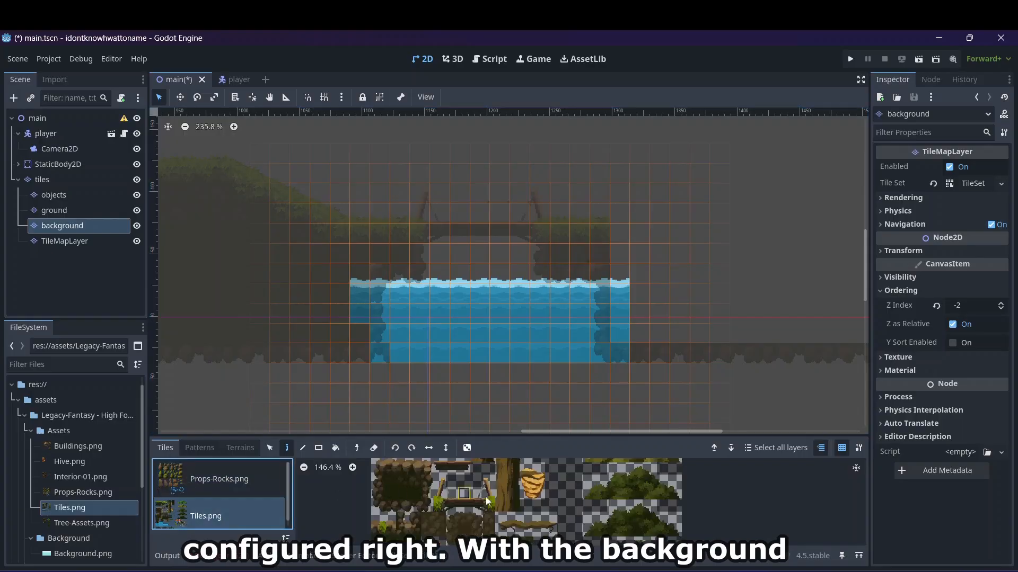
- On the ground layer, extend the grass-topped ground beyond the bridge with a three-column block of grass and dark earth tiles
{"action": "left_click", "coordinate": [53, 210]}
{"action": "scroll", "coordinate": [359, 493], "scroll_direction": "up", "scroll_amount": 1}
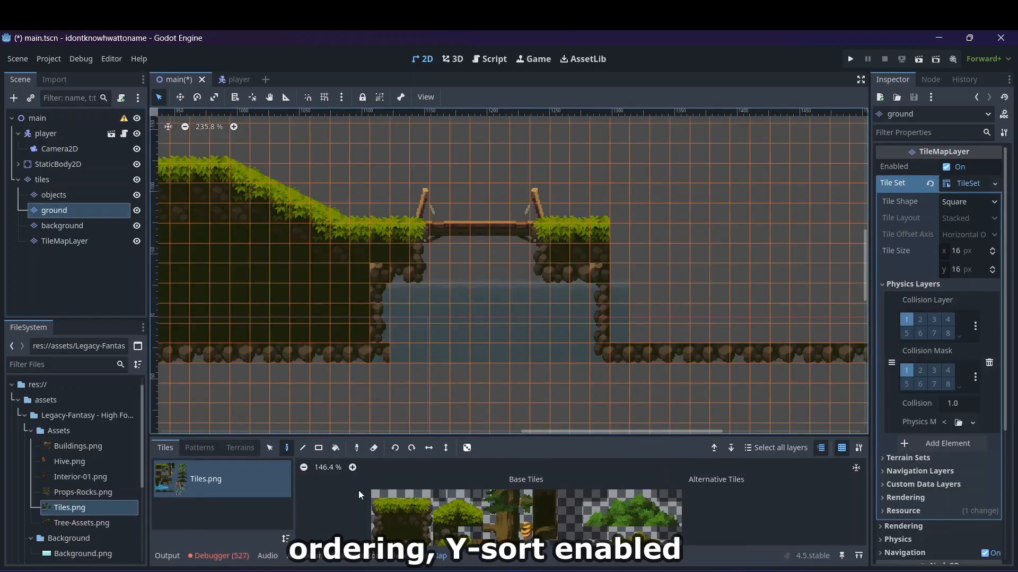
{"action": "left_click_drag", "start_coordinate": [388, 494], "coordinate": [416, 532]}
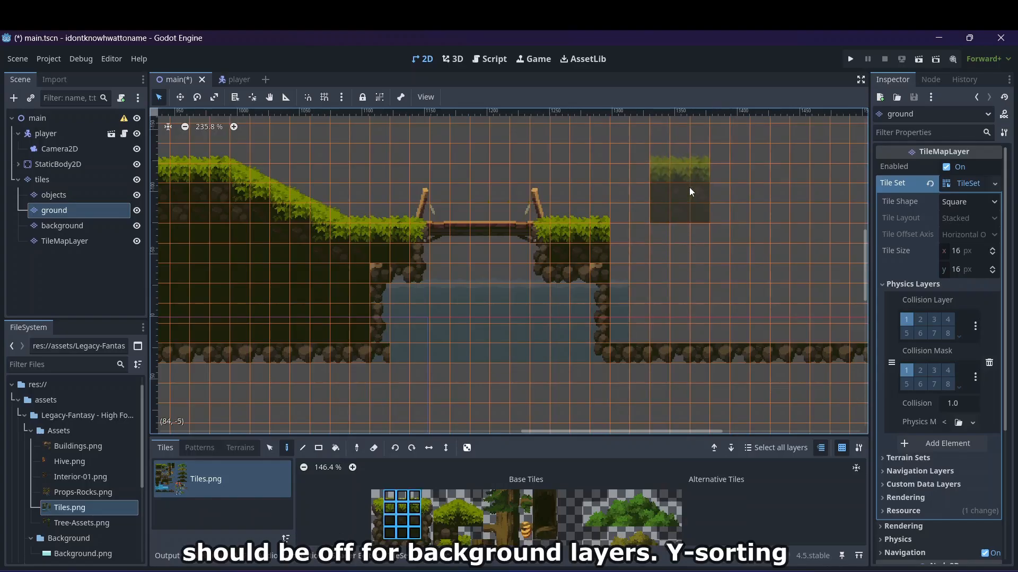
{"action": "left_click_drag", "start_coordinate": [635, 238], "coordinate": [788, 230]}
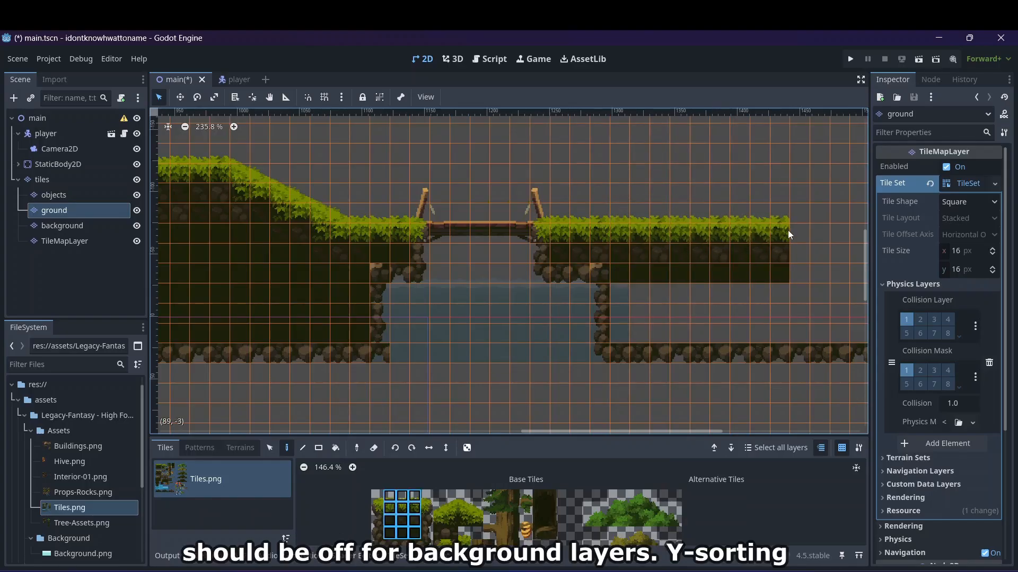
{"action": "left_click_drag", "start_coordinate": [577, 432], "coordinate": [628, 431]}
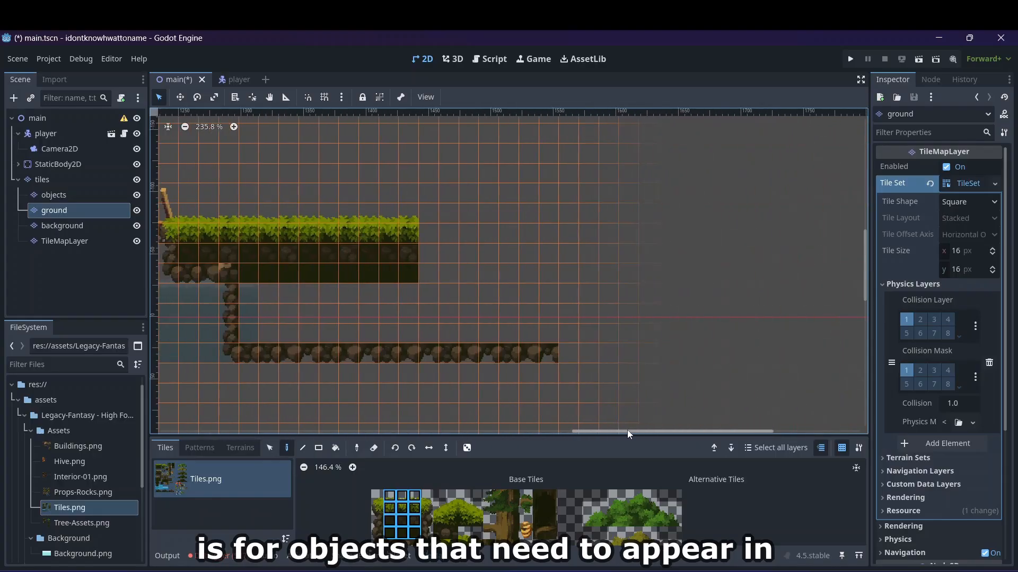
{"action": "left_click_drag", "start_coordinate": [453, 249], "coordinate": [576, 249]}
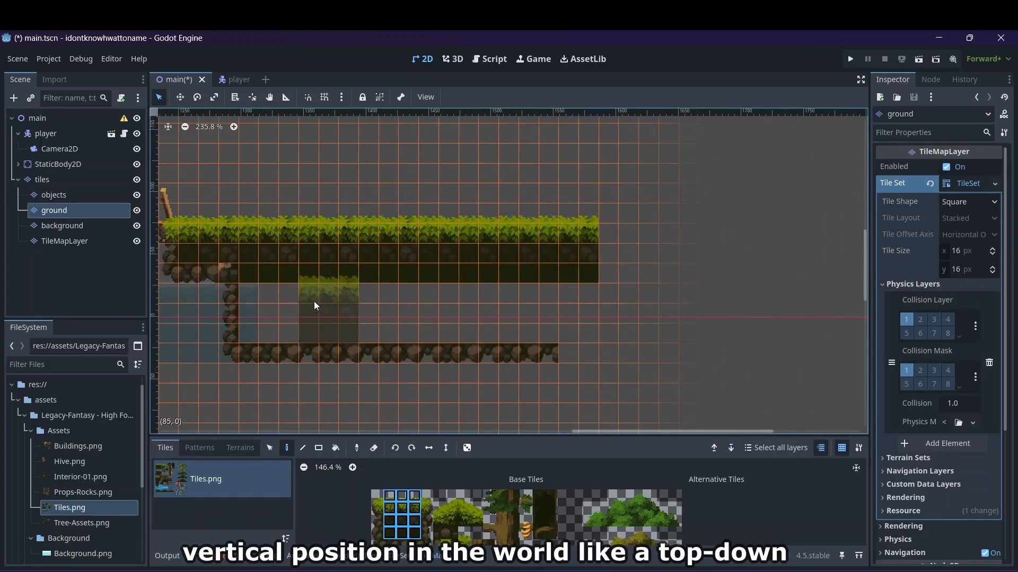
- Fill the gap under the new grass strip with a rectangle of dark ground tiles and complete the rock bottom edge beneath it
{"action": "left_click", "coordinate": [389, 534]}
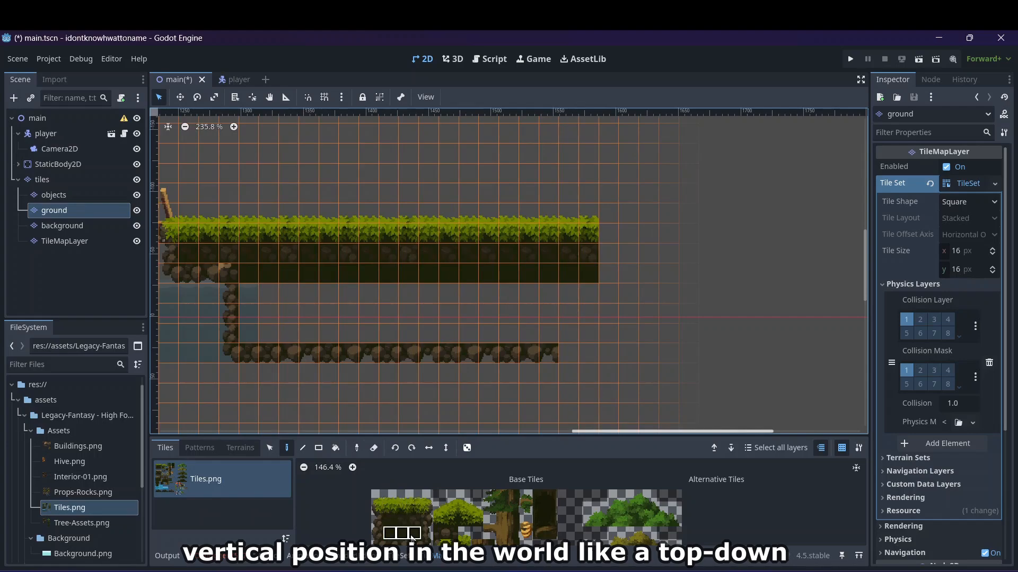
{"action": "left_click_drag", "start_coordinate": [411, 537], "coordinate": [413, 535]}
{"action": "left_click", "coordinate": [319, 449]}
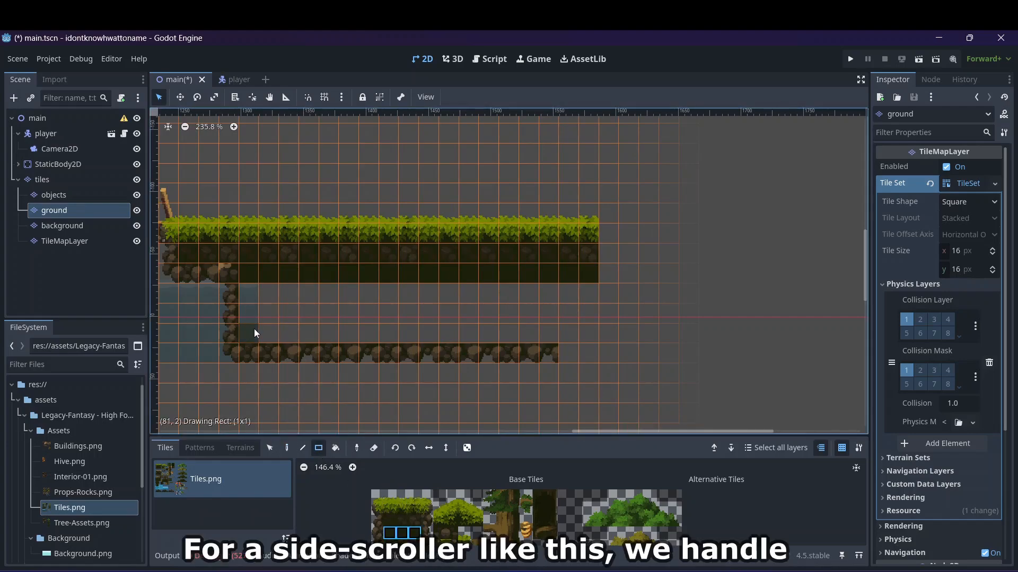
{"action": "mouse_move", "coordinate": [254, 333]}
{"action": "left_mouse_down"}
{"action": "mouse_move", "coordinate": [556, 296]}
{"action": "mouse_move", "coordinate": [597, 306]}
{"action": "mouse_move", "coordinate": [580, 295]}
{"action": "left_mouse_up"}
{"action": "scroll", "coordinate": [429, 500], "scroll_direction": "down", "scroll_amount": 2}
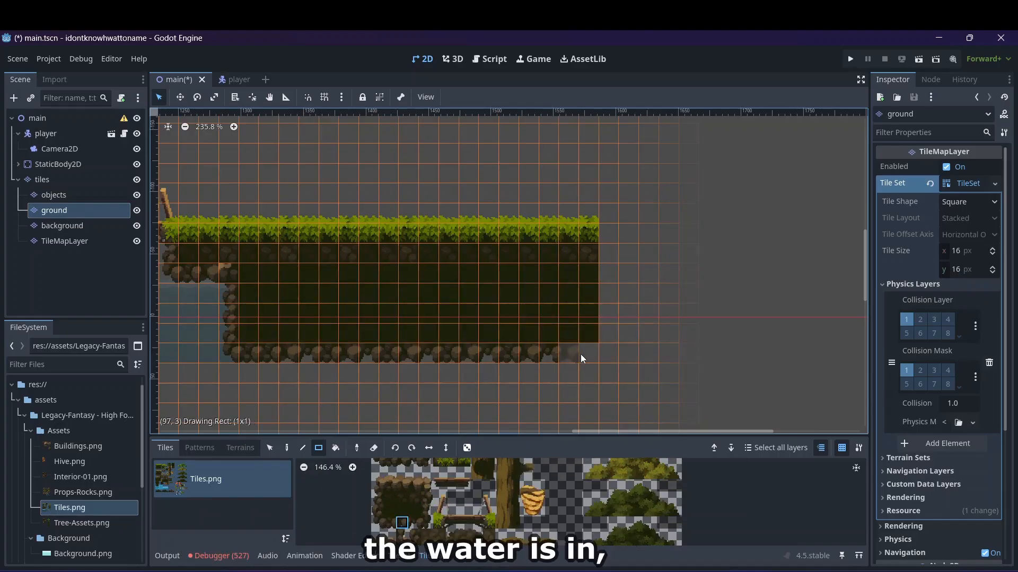
{"action": "left_click_drag", "start_coordinate": [581, 358], "coordinate": [580, 358]}
{"action": "scroll", "coordinate": [510, 485], "scroll_direction": "down", "scroll_amount": 4}
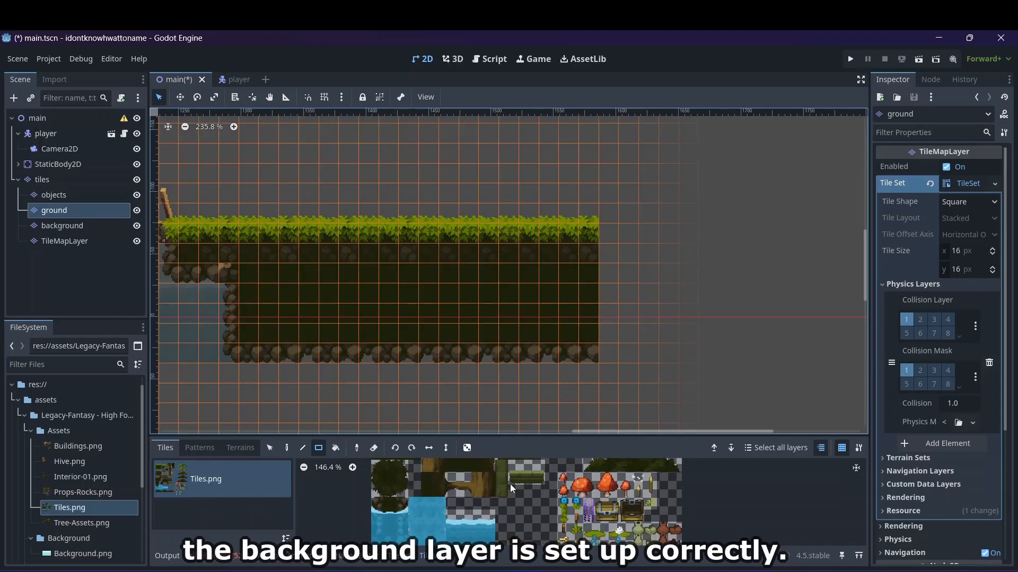
{"action": "scroll", "coordinate": [510, 485], "scroll_direction": "up", "scroll_amount": 6}
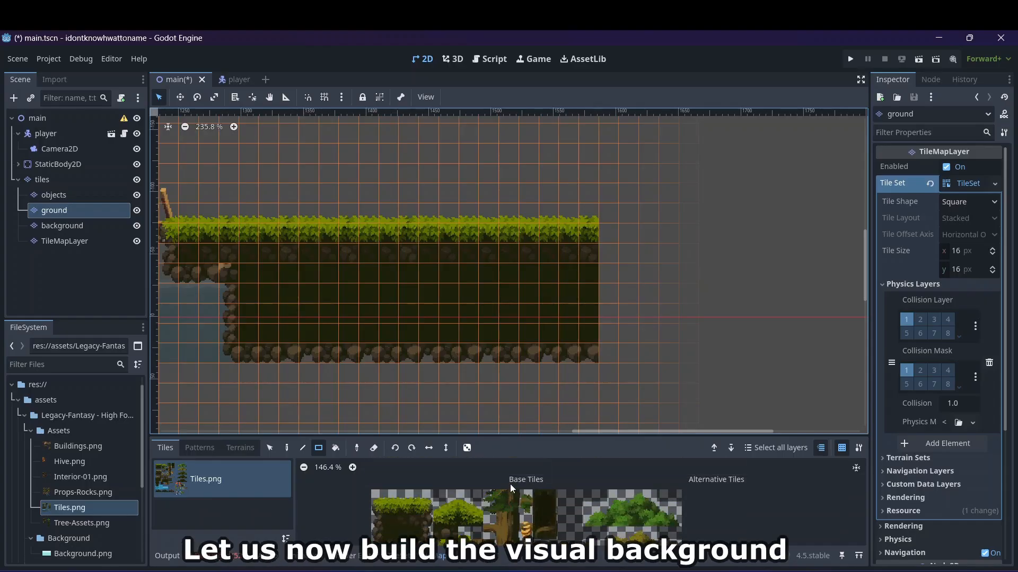
- Continue the ground past the end of the grass strip with a block of rock-topped dark earth tiles about five columns wide
{"action": "scroll", "coordinate": [510, 484], "scroll_direction": "down", "scroll_amount": 4}
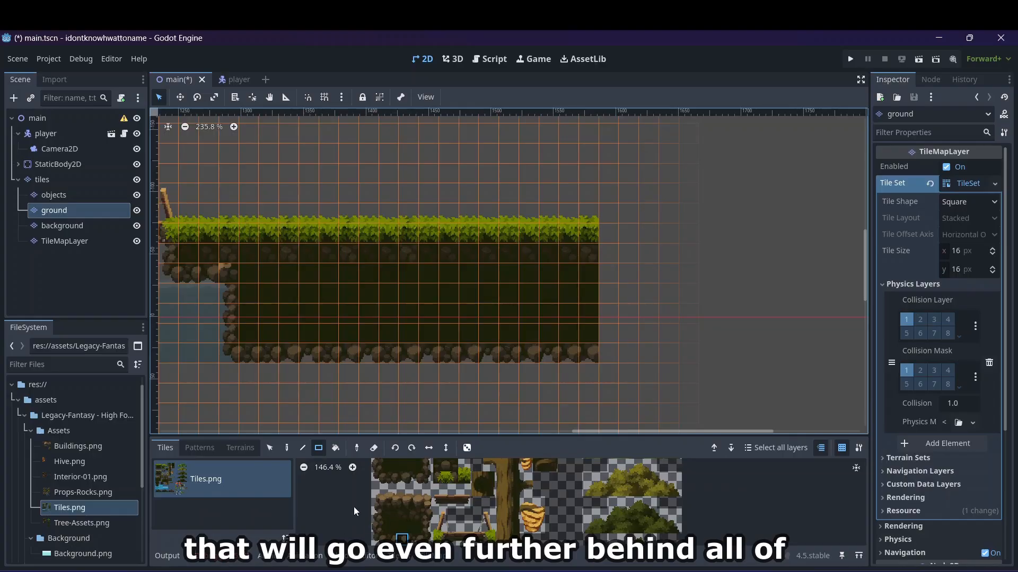
{"action": "left_click_drag", "start_coordinate": [375, 488], "coordinate": [418, 515]}
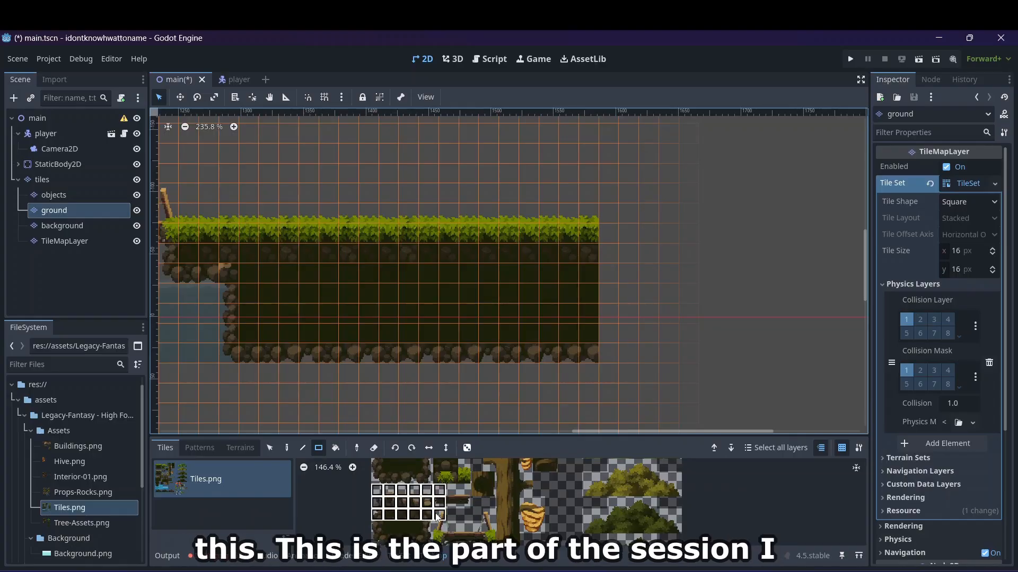
{"action": "left_click", "coordinate": [382, 492]}
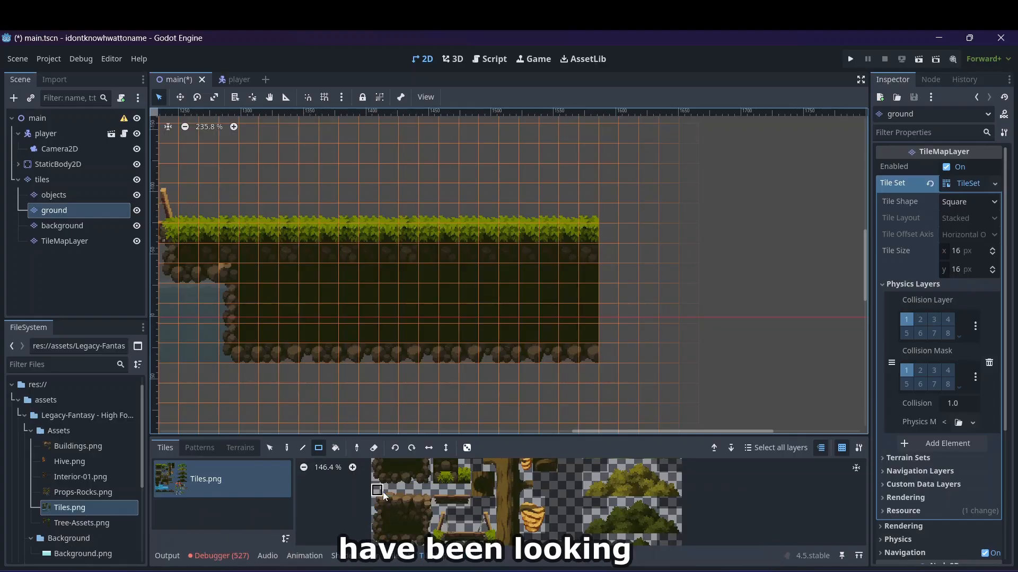
{"action": "left_click_drag", "start_coordinate": [385, 496], "coordinate": [416, 516]}
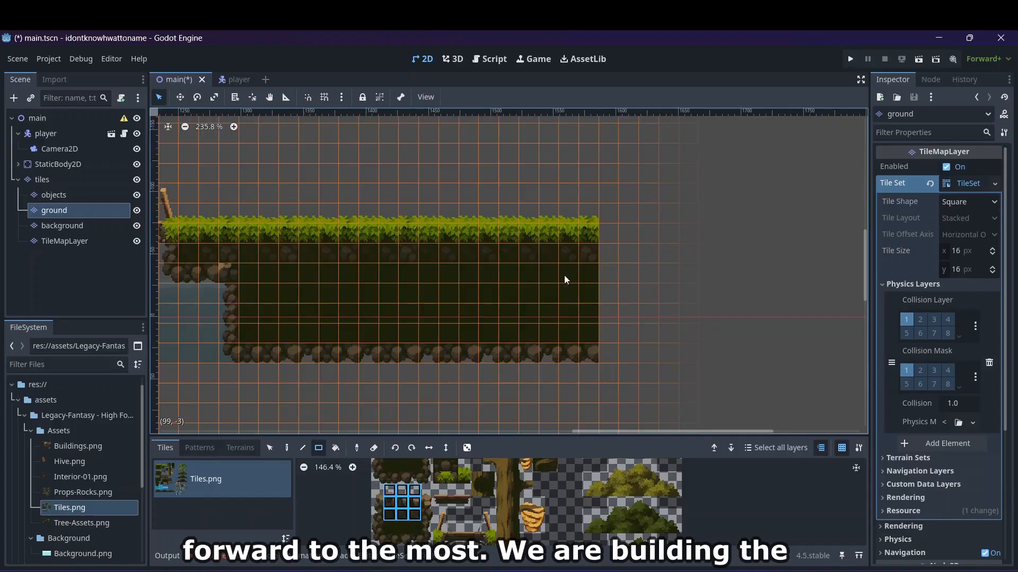
{"action": "left_click", "coordinate": [287, 450]}
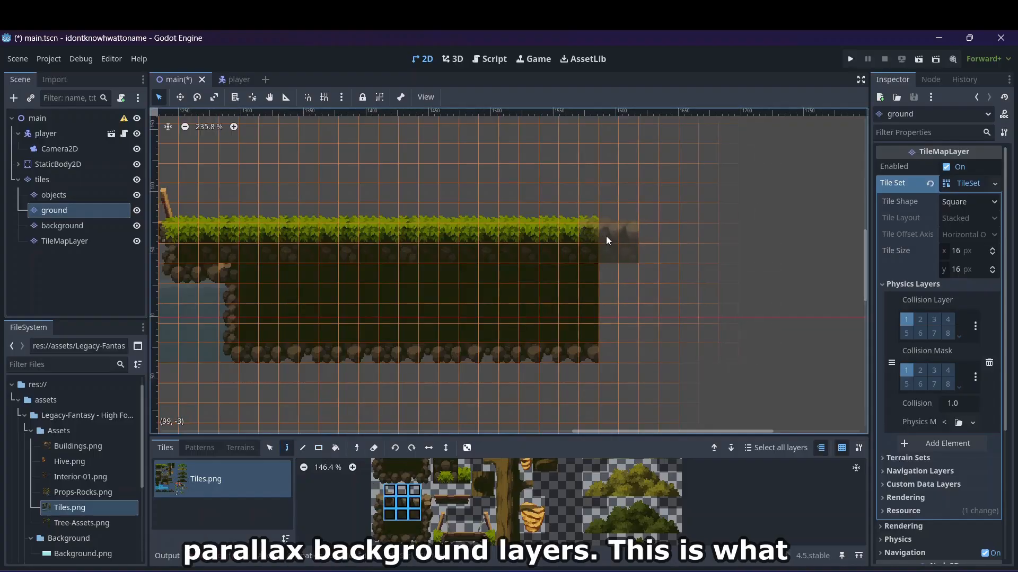
{"action": "left_click_drag", "start_coordinate": [609, 234], "coordinate": [656, 233]}
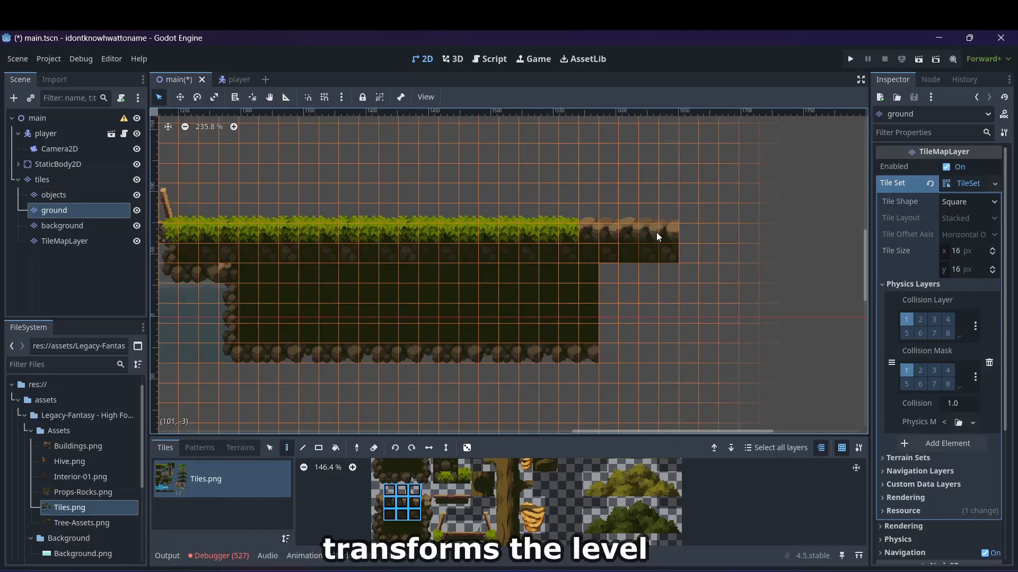
- Break up the grass strip and the dark earth below it by placing scattered single rock tiles
{"action": "left_click", "coordinate": [390, 490]}
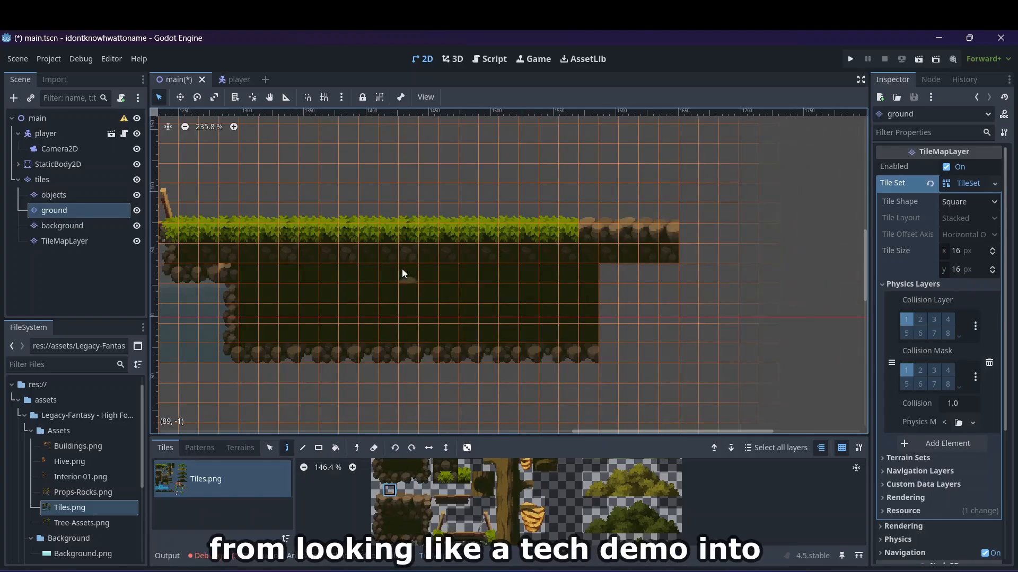
{"action": "left_click", "coordinate": [408, 216]}
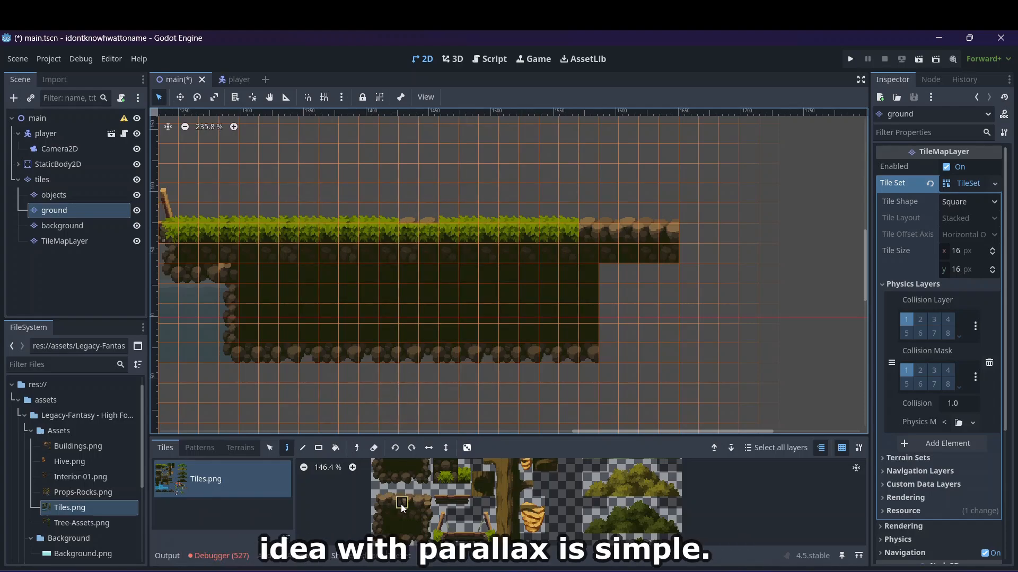
{"action": "left_click", "coordinate": [488, 240]}
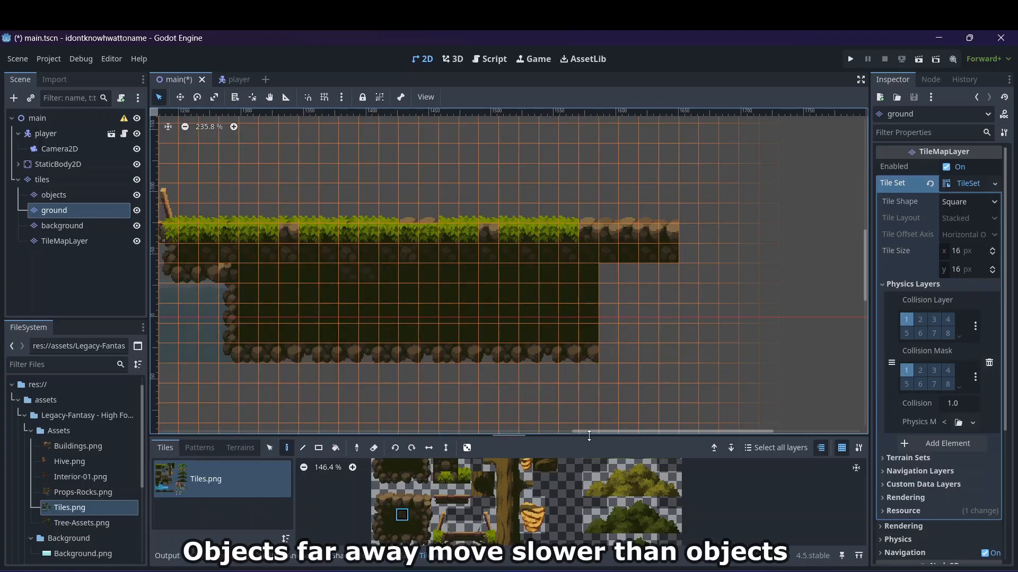
- Extend the rock-topped ground outward with a long three-row rectangle filled from a three-column block of rock and dark earth tiles
{"action": "scroll", "coordinate": [602, 430], "scroll_direction": "right", "scroll_amount": 4}
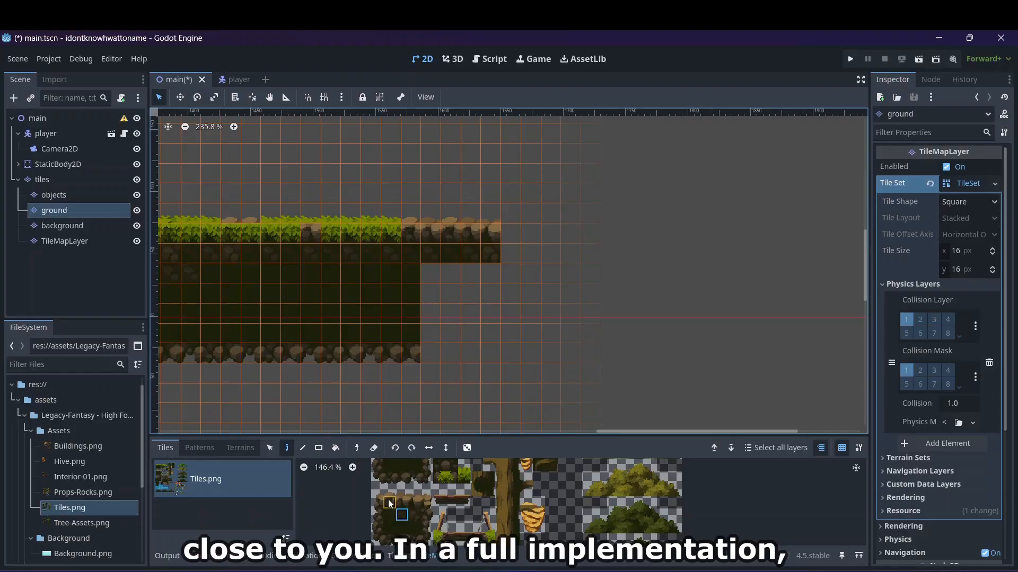
{"action": "left_click_drag", "start_coordinate": [389, 496], "coordinate": [414, 536]}
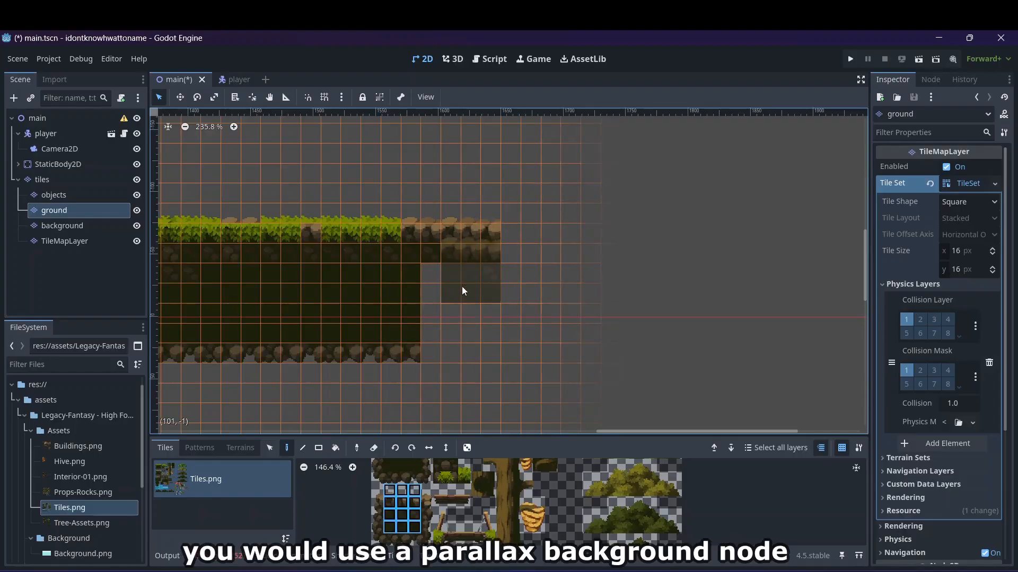
{"action": "key", "text": "r"}
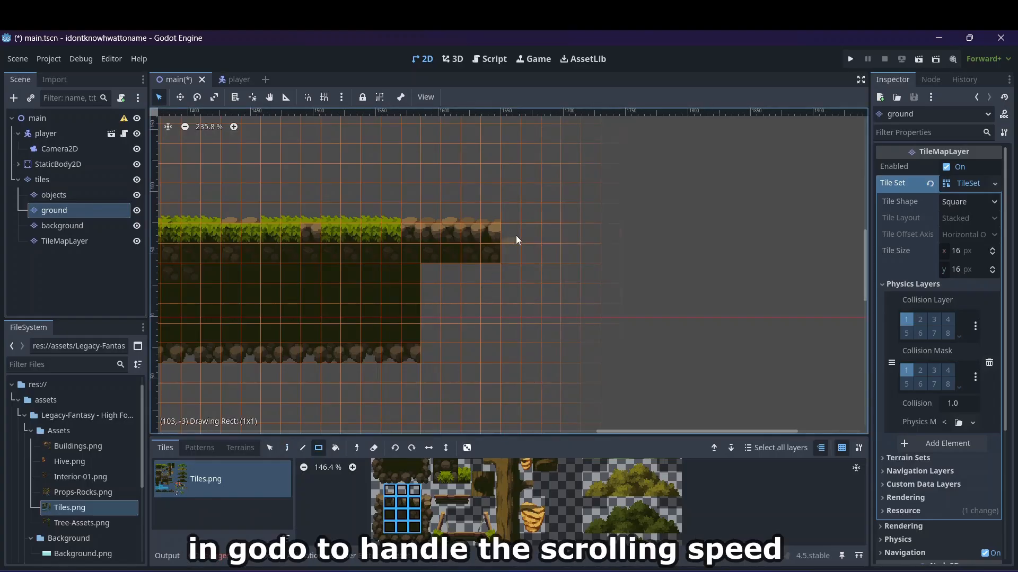
{"action": "left_click_drag", "start_coordinate": [516, 235], "coordinate": [546, 250]}
{"action": "mouse_move", "coordinate": [505, 218]}
{"action": "left_mouse_down"}
{"action": "mouse_move", "coordinate": [685, 263]}
{"action": "mouse_move", "coordinate": [676, 299]}
{"action": "mouse_move", "coordinate": [698, 259]}
{"action": "mouse_move", "coordinate": [707, 282]}
{"action": "mouse_move", "coordinate": [806, 281]}
{"action": "left_mouse_up"}
- Fill the gap and the empty rows beneath the rock-topped ground with rectangles of dark earth tiles
{"action": "left_click", "coordinate": [401, 514]}
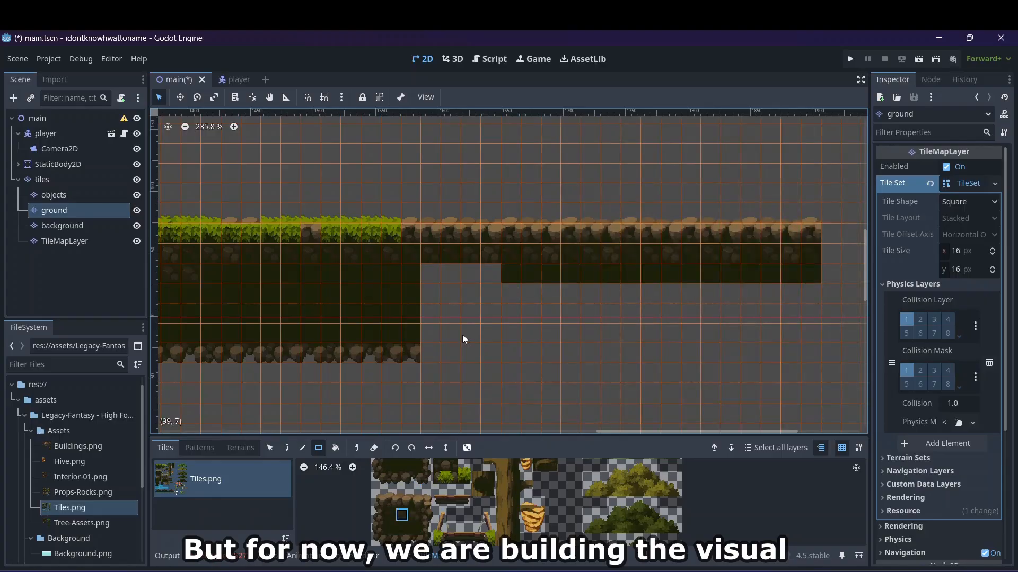
{"action": "left_click_drag", "start_coordinate": [398, 281], "coordinate": [495, 273]}
{"action": "mouse_move", "coordinate": [440, 495]}
{"action": "left_mouse_down"}
{"action": "mouse_move", "coordinate": [472, 501]}
{"action": "mouse_move", "coordinate": [431, 500]}
{"action": "left_mouse_up"}
{"action": "left_click", "coordinate": [440, 492]}
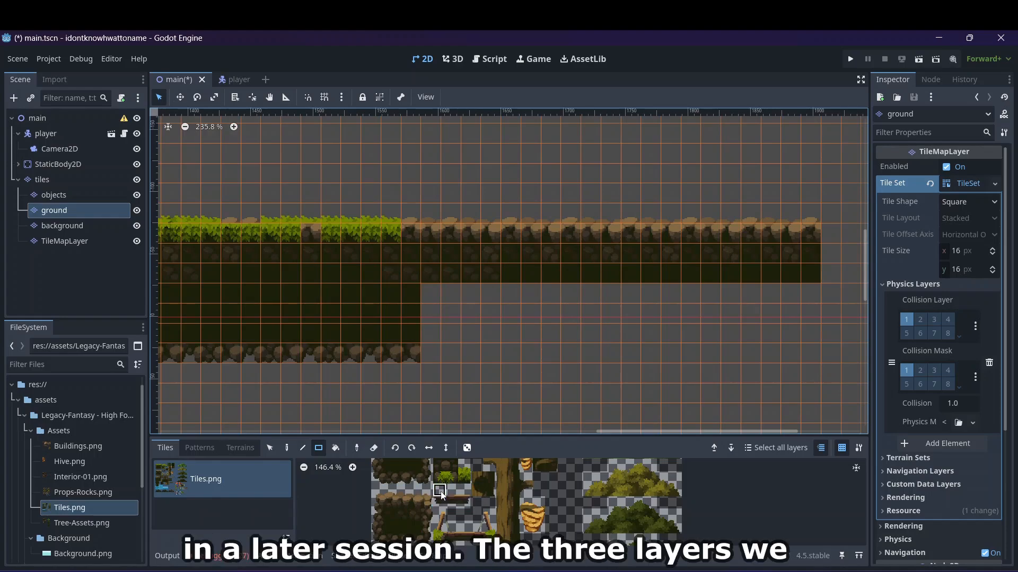
{"action": "left_click", "coordinate": [402, 527]}
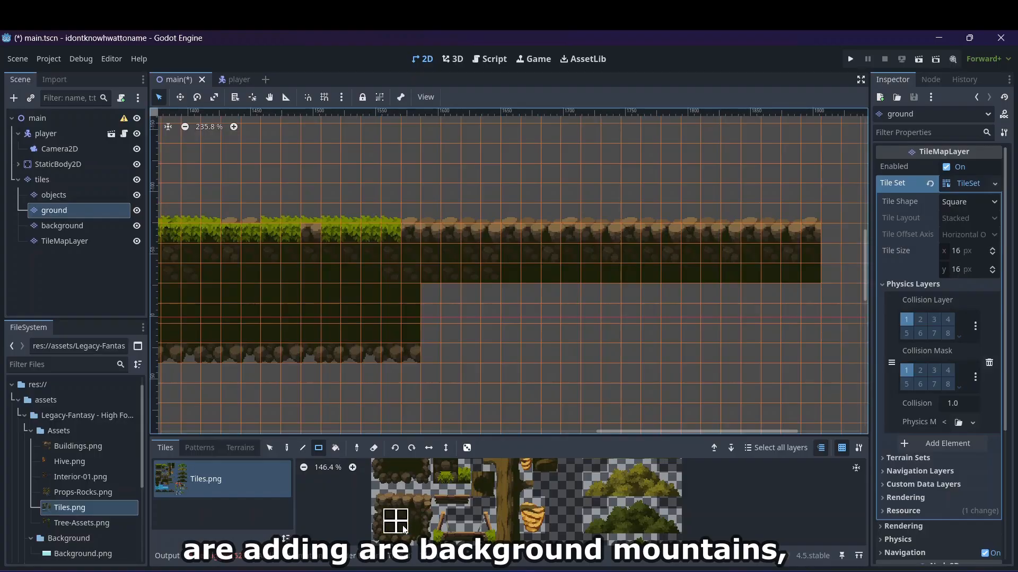
{"action": "left_click_drag", "start_coordinate": [411, 530], "coordinate": [412, 530]}
{"action": "mouse_move", "coordinate": [433, 290]}
{"action": "left_mouse_down"}
{"action": "mouse_move", "coordinate": [706, 347]}
{"action": "mouse_move", "coordinate": [792, 338]}
{"action": "left_mouse_up"}
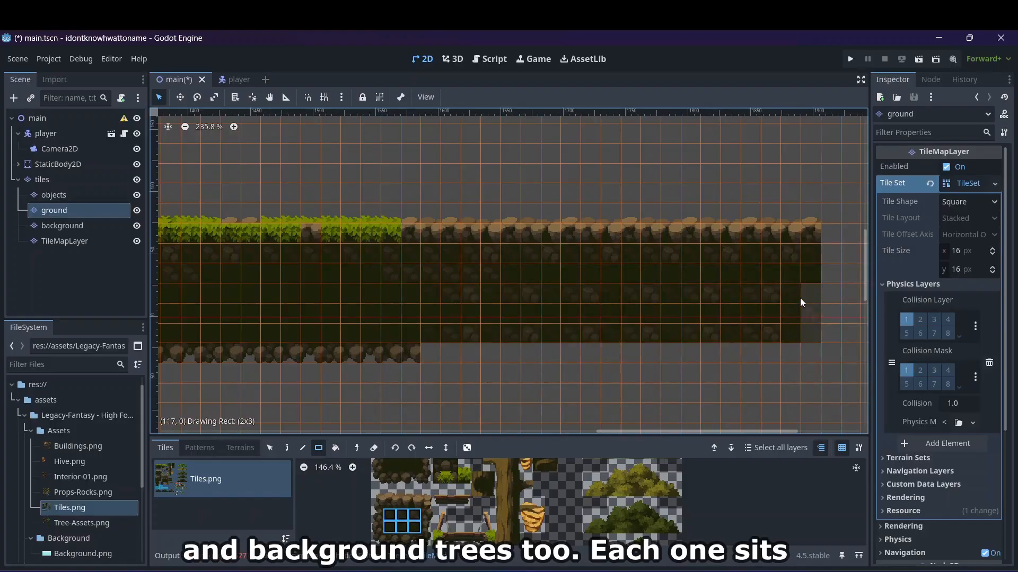
- Paint a row of rock bottom-edge tiles along the underside of the new rock-topped ground out to its end
{"action": "left_click_drag", "start_coordinate": [389, 539], "coordinate": [406, 541]}
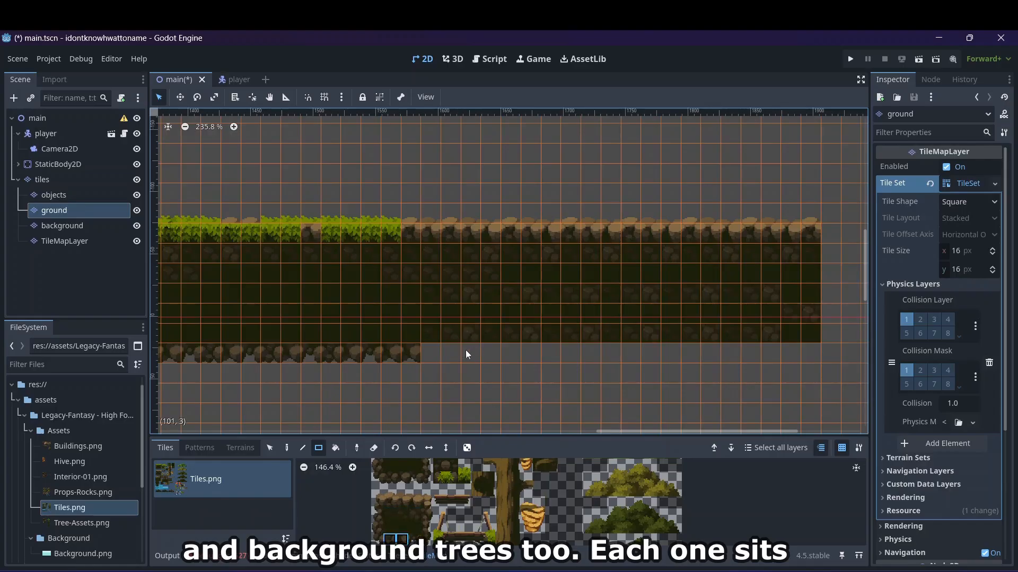
{"action": "left_click_drag", "start_coordinate": [434, 355], "coordinate": [663, 354]}
{"action": "left_click_drag", "start_coordinate": [780, 349], "coordinate": [808, 352]}
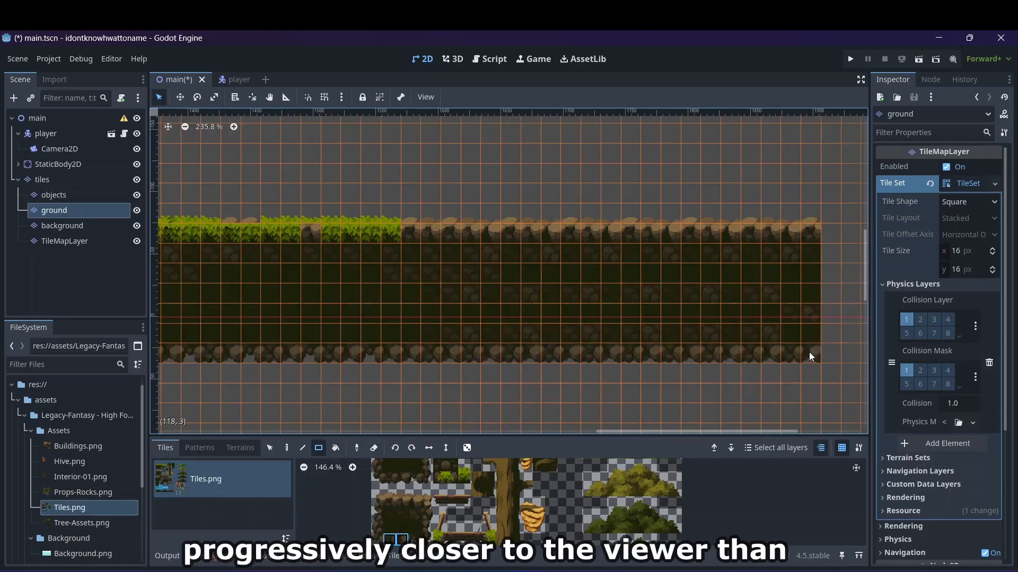
{"action": "left_click_drag", "start_coordinate": [692, 433], "coordinate": [739, 426]}
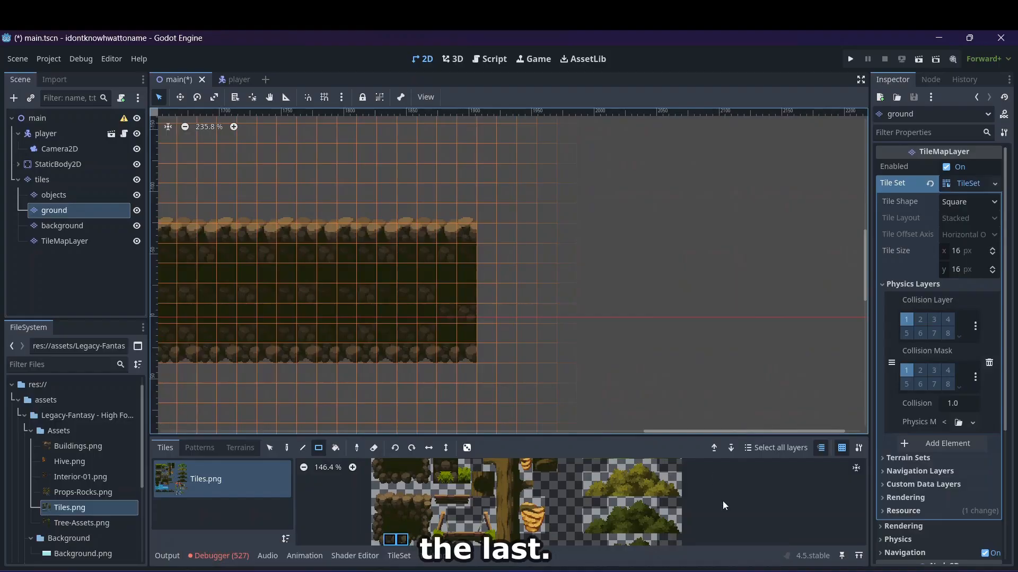
{"action": "scroll", "coordinate": [723, 501], "scroll_direction": "down", "scroll_amount": 5}
{"action": "scroll", "coordinate": [723, 501], "scroll_direction": "up", "scroll_amount": 5}
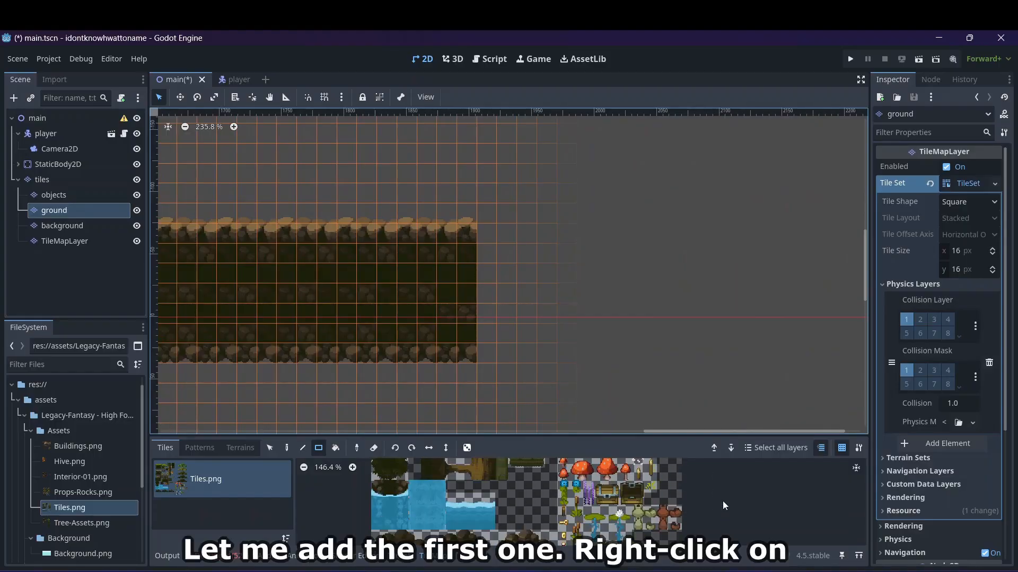
{"action": "scroll", "coordinate": [723, 501], "scroll_direction": "up", "scroll_amount": 4, "text": "ctrl"}
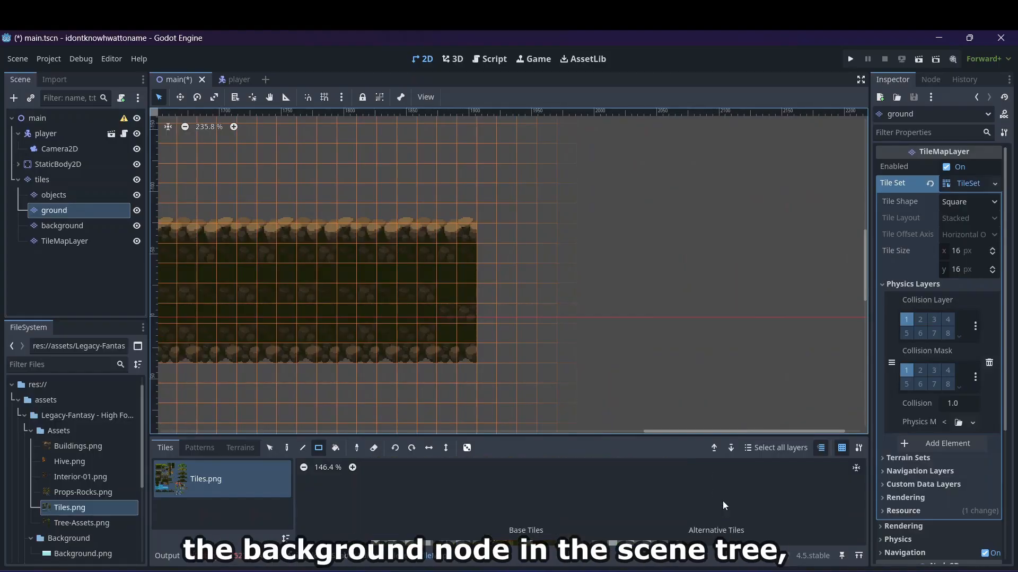
- Paint a vertical column of five rocky edge tiles onto the upper part of the ground's right end
{"action": "scroll", "coordinate": [723, 501], "scroll_direction": "down", "scroll_amount": 4, "text": "ctrl"}
{"action": "scroll", "coordinate": [723, 500], "scroll_direction": "down", "scroll_amount": 1}
{"action": "scroll", "coordinate": [590, 490], "scroll_direction": "down", "scroll_amount": 4, "text": "ctrl"}
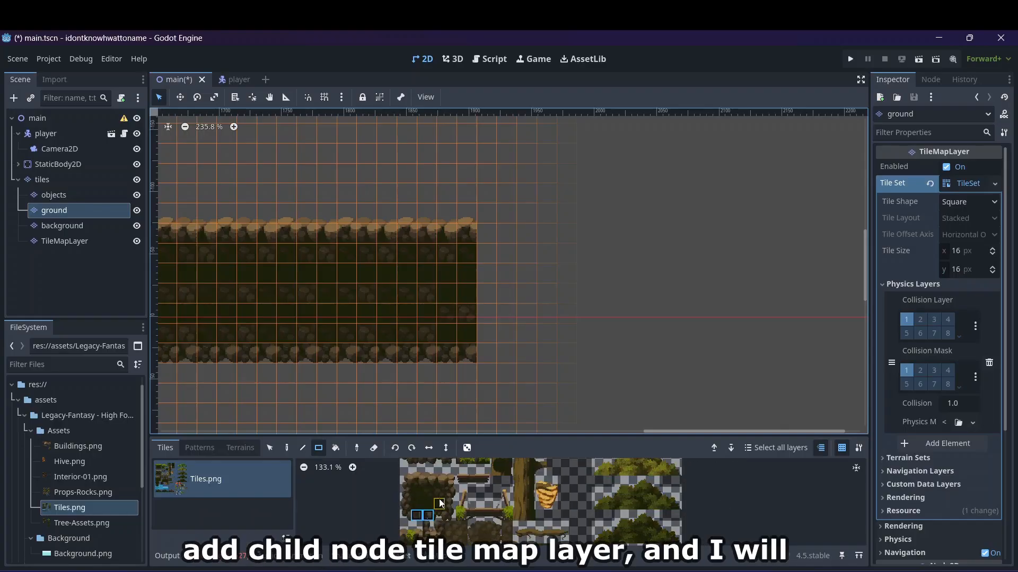
{"action": "left_click", "coordinate": [455, 477]}
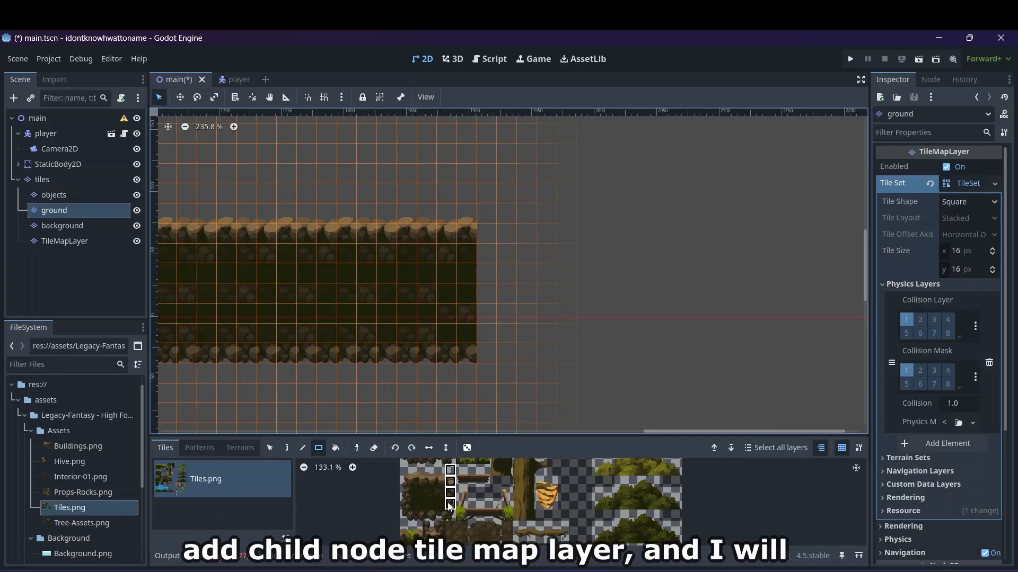
{"action": "left_click_drag", "start_coordinate": [448, 506], "coordinate": [450, 514]}
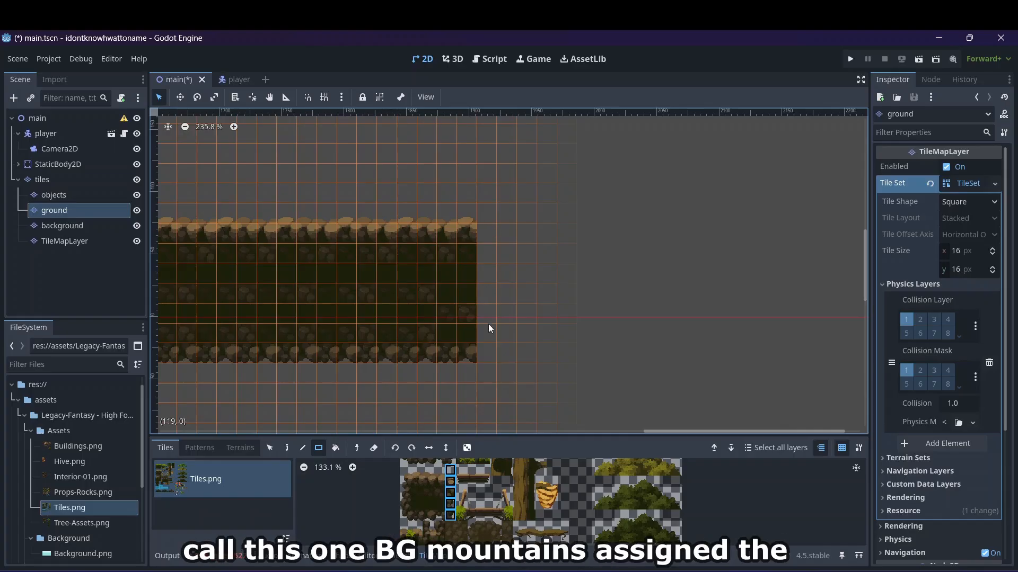
{"action": "left_click", "coordinate": [287, 448]}
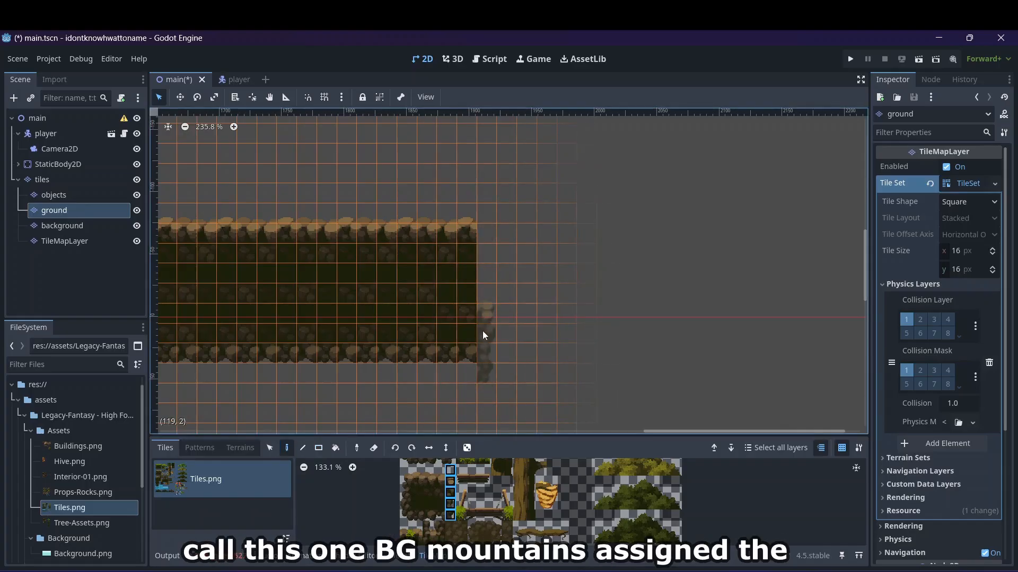
{"action": "left_click", "coordinate": [484, 252]}
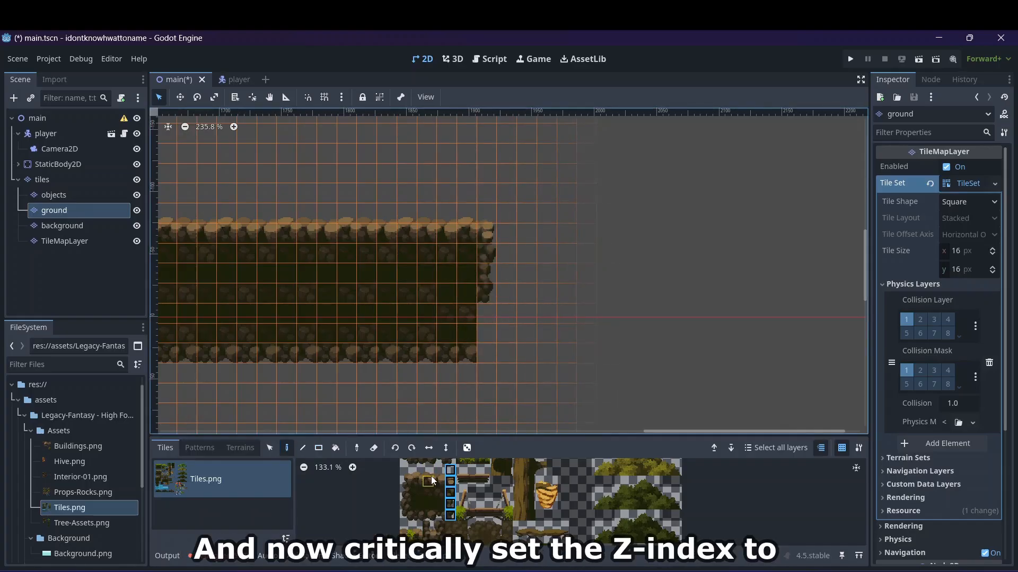
- Finish the ground's right edge down to its bottom corner with a column of four rocky edge tiles
{"action": "left_click", "coordinate": [451, 482]}
{"action": "left_click", "coordinate": [489, 301]}
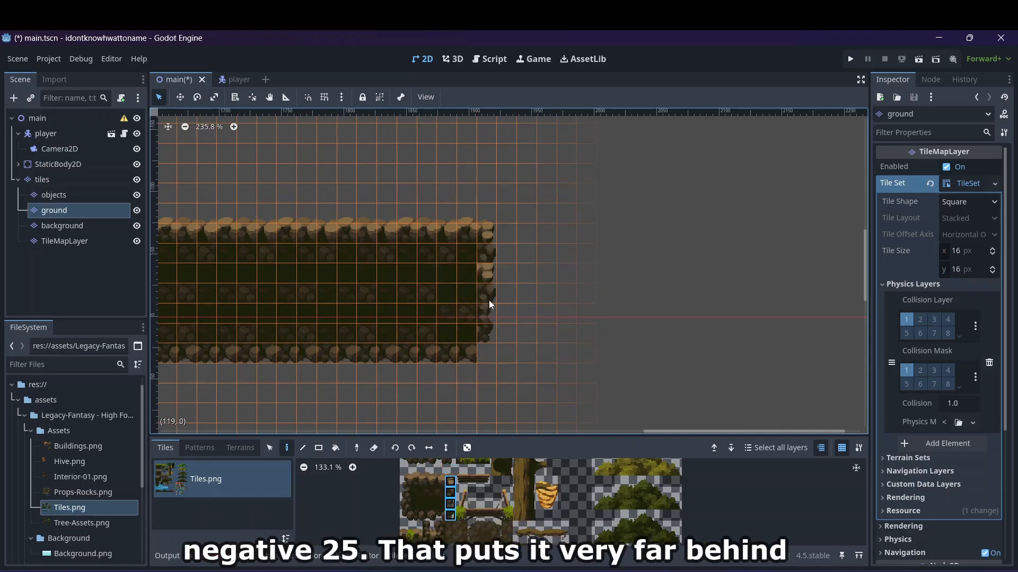
{"action": "left_click", "coordinate": [488, 333]}
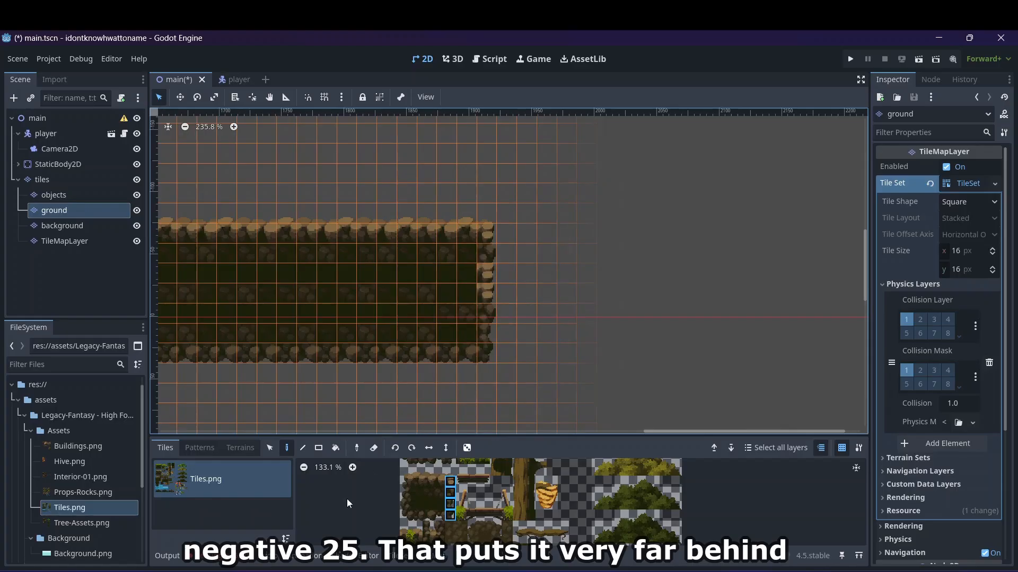
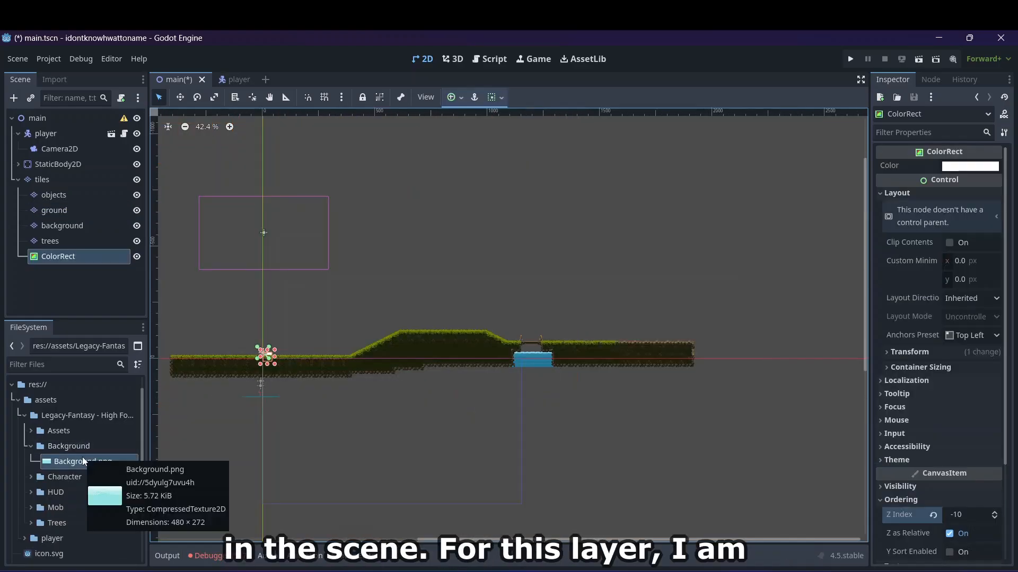
- Add Background.png to the scene as a sprite, enlarge it and position it over the terrain
{"action": "left_click_drag", "start_coordinate": [77, 468], "coordinate": [326, 280]}
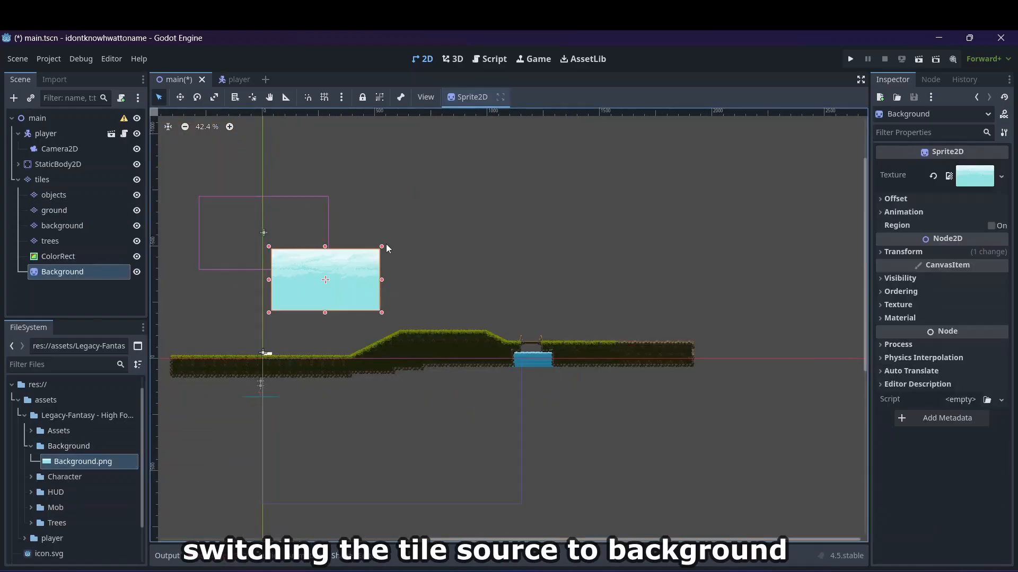
{"action": "left_click_drag", "start_coordinate": [381, 247], "coordinate": [679, 121]}
{"action": "left_click_drag", "start_coordinate": [406, 272], "coordinate": [381, 365]}
- Set the Background sprite's Z Index to -10 in its ordering properties
{"action": "left_click", "coordinate": [925, 292]}
{"action": "left_click", "coordinate": [993, 306]}
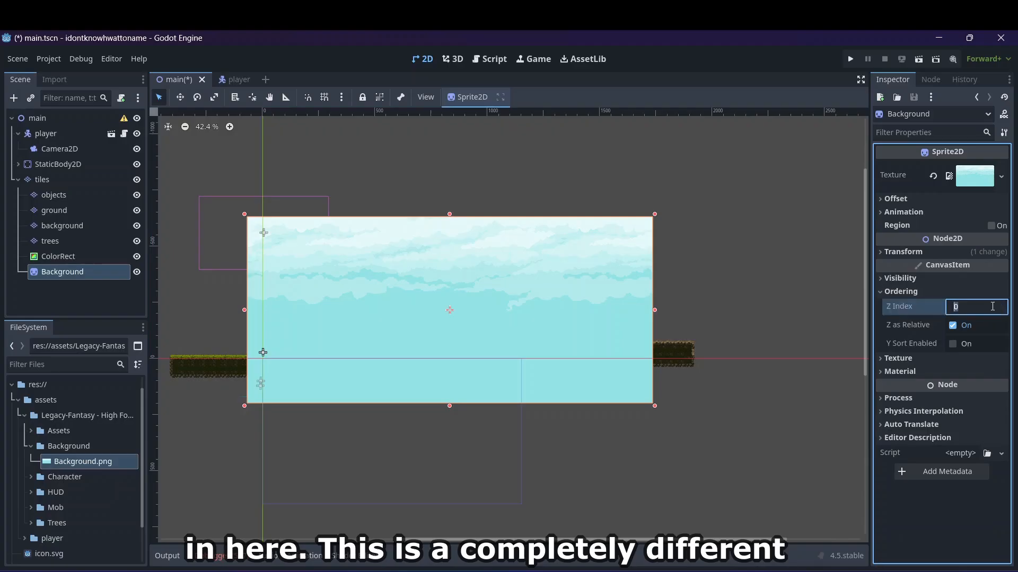
{"action": "type", "text": "-10"}
{"action": "key", "text": "Return"}
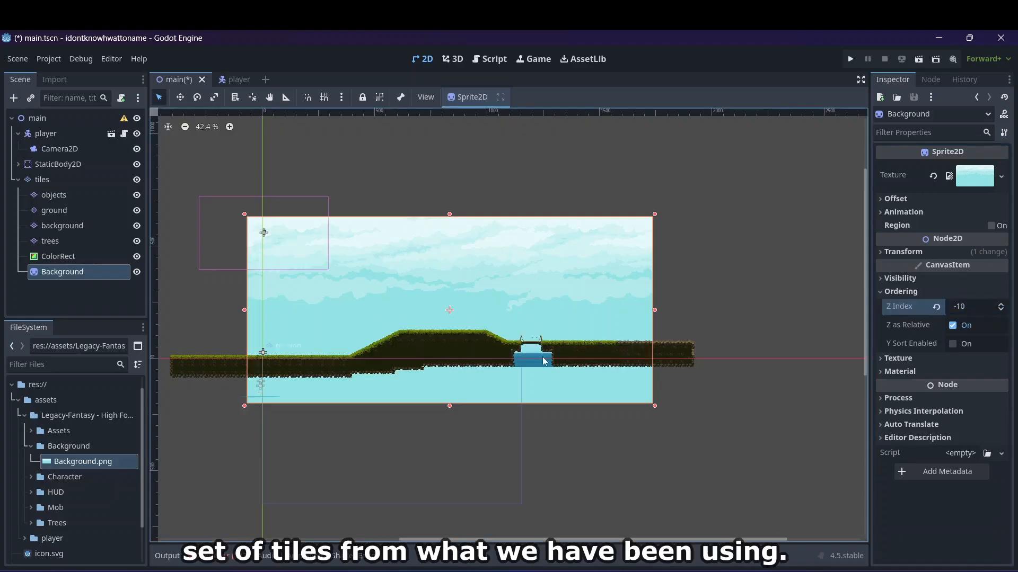
- Enlarge and reposition the Background sprite so it spans the terrain from its left end to well past its right end
{"action": "left_click_drag", "start_coordinate": [244, 218], "coordinate": [158, 151]}
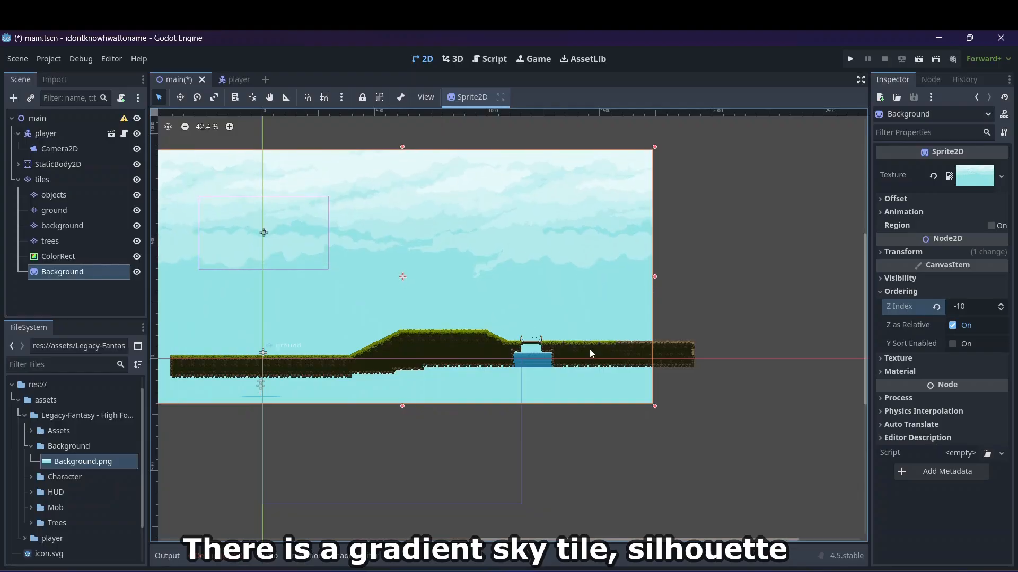
{"action": "left_click_drag", "start_coordinate": [581, 275], "coordinate": [600, 326]}
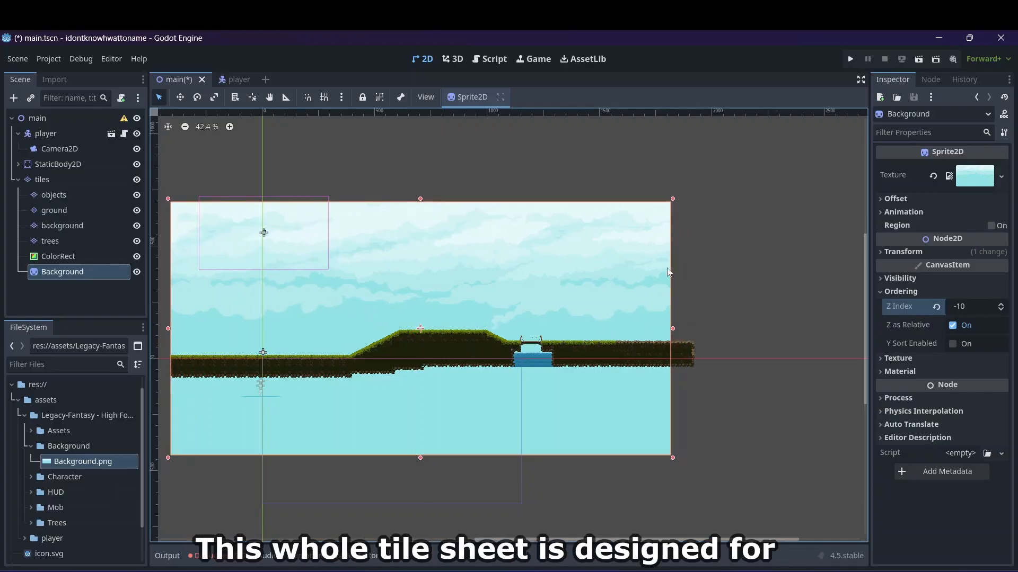
{"action": "left_click", "coordinate": [694, 205]}
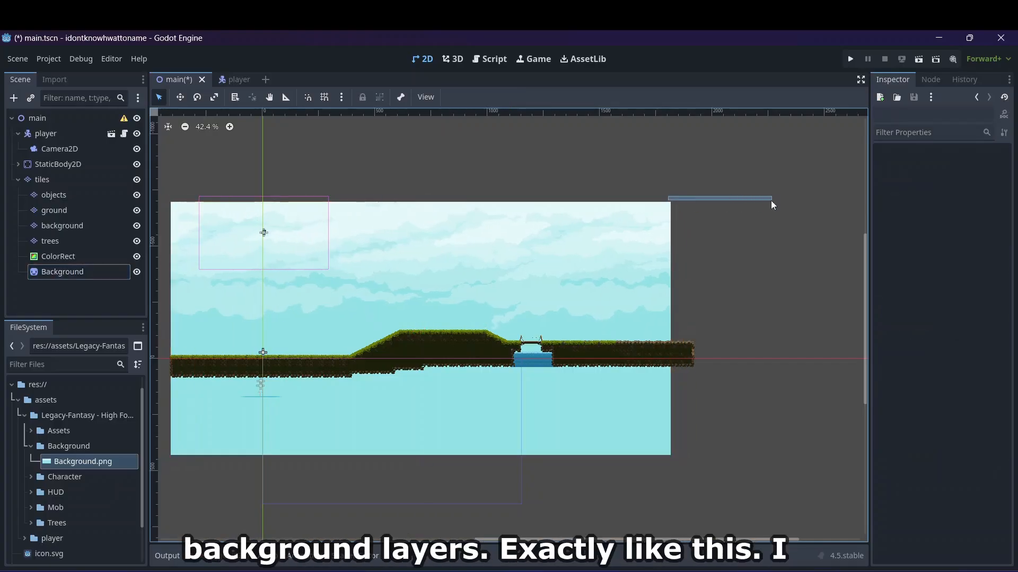
{"action": "left_click_drag", "start_coordinate": [771, 201], "coordinate": [771, 201]}
{"action": "left_click", "coordinate": [602, 275]}
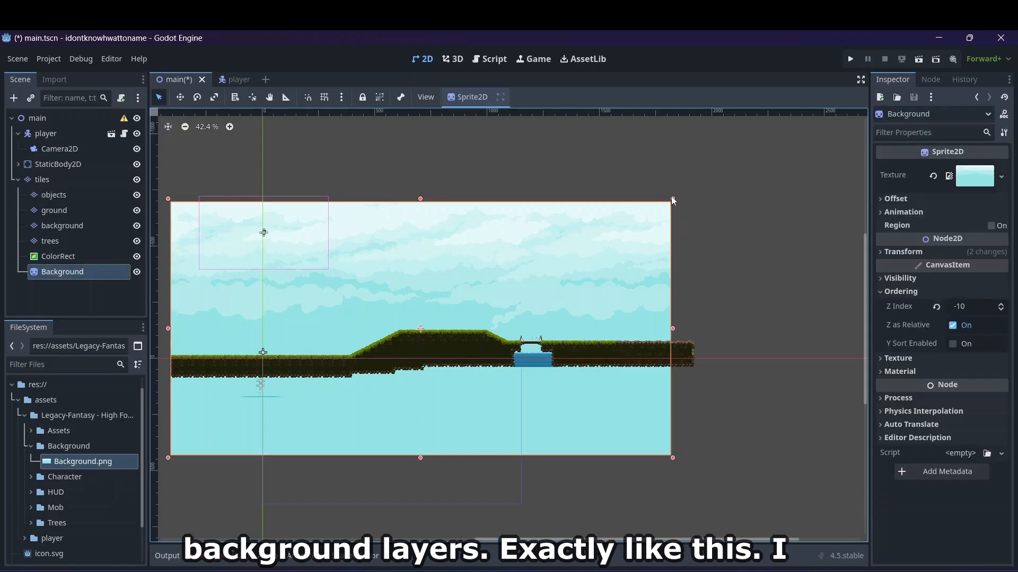
{"action": "left_click_drag", "start_coordinate": [670, 199], "coordinate": [848, 194]}
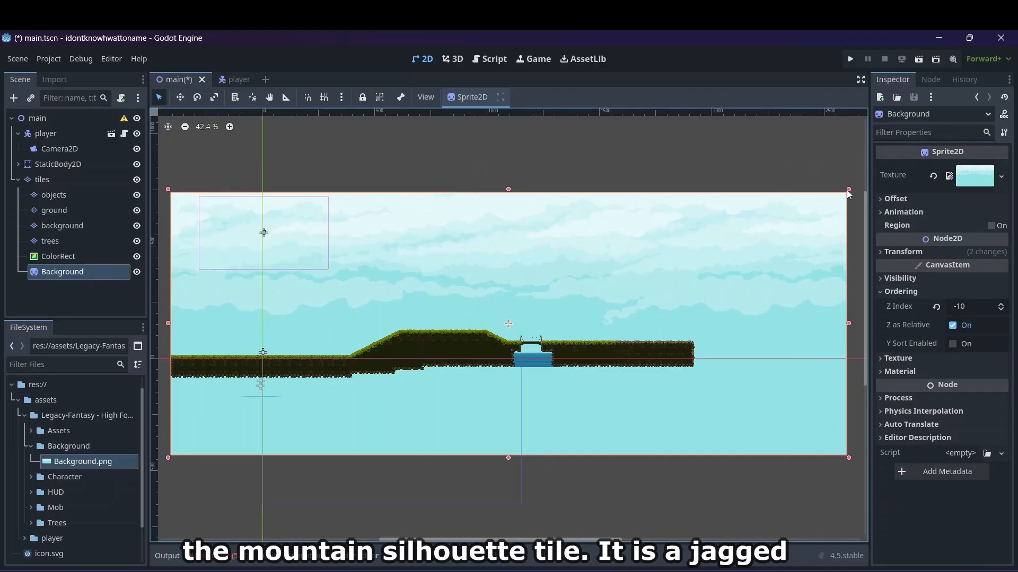
- Extend the Background sprite far beyond the level on all sides and roughly center it on the terrain
{"action": "scroll", "coordinate": [489, 275], "scroll_direction": "down", "scroll_amount": 9}
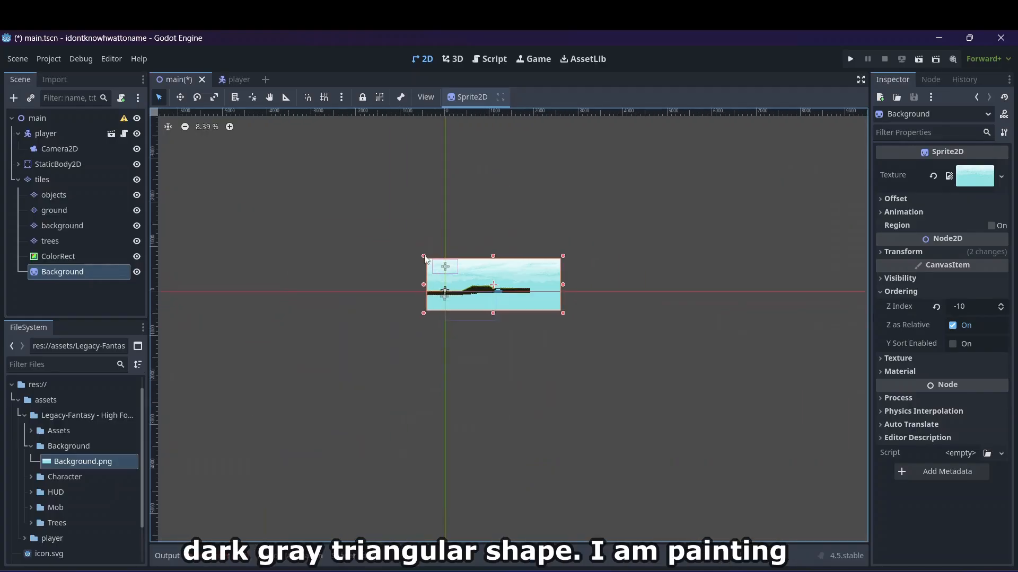
{"action": "left_click_drag", "start_coordinate": [425, 256], "coordinate": [297, 246]}
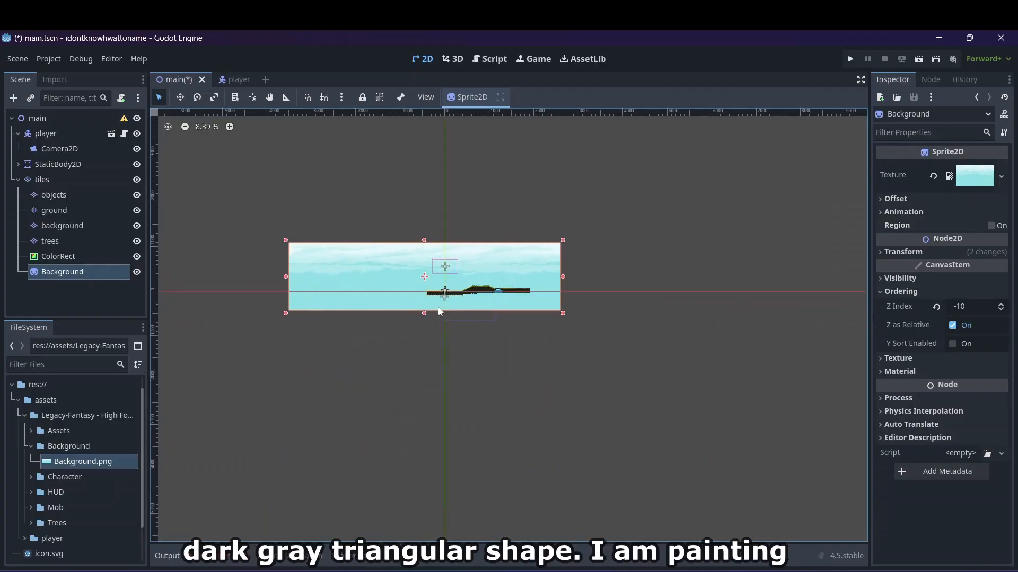
{"action": "left_click_drag", "start_coordinate": [563, 315], "coordinate": [649, 390]}
{"action": "left_click_drag", "start_coordinate": [516, 297], "coordinate": [511, 276]}
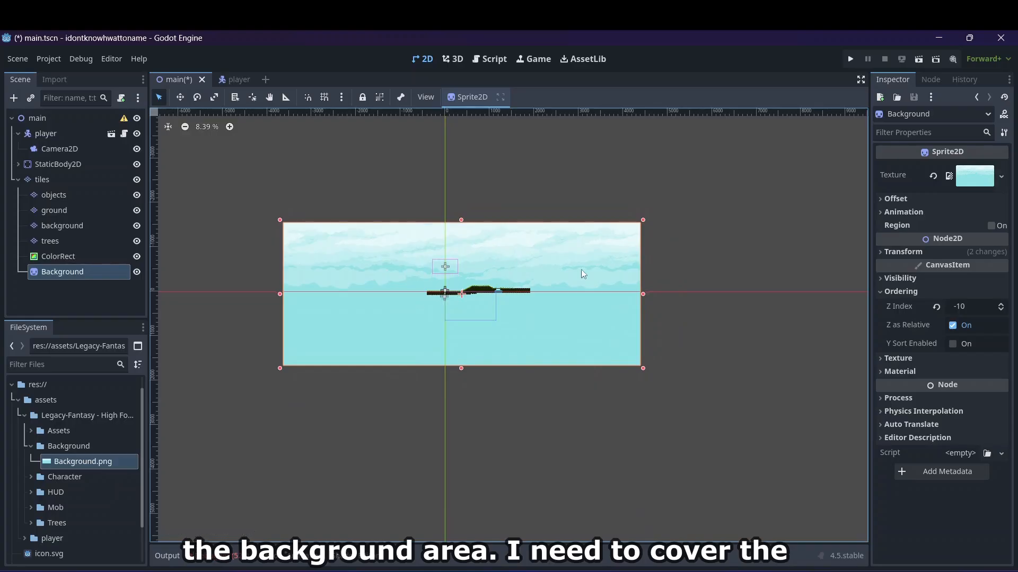
- Run the project, walk the player back and forth across the slope and bridge to check the sky background, and close the game
{"action": "left_click", "coordinate": [851, 59]}
{"action": "key", "text": "Right"}
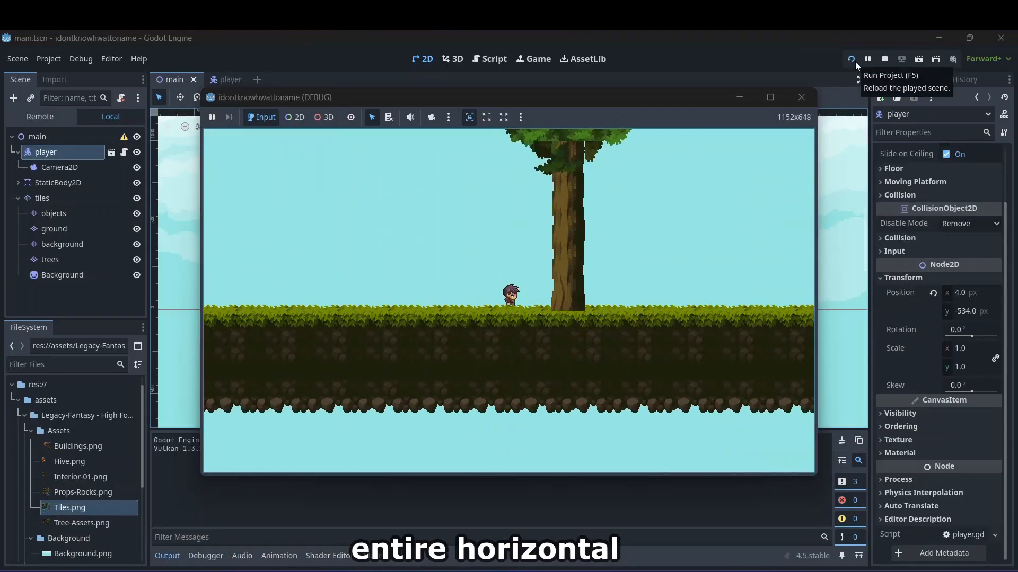
{"action": "key", "text": "Left"}
{"action": "key", "text": "Right"}
{"action": "key", "text": "Right"}
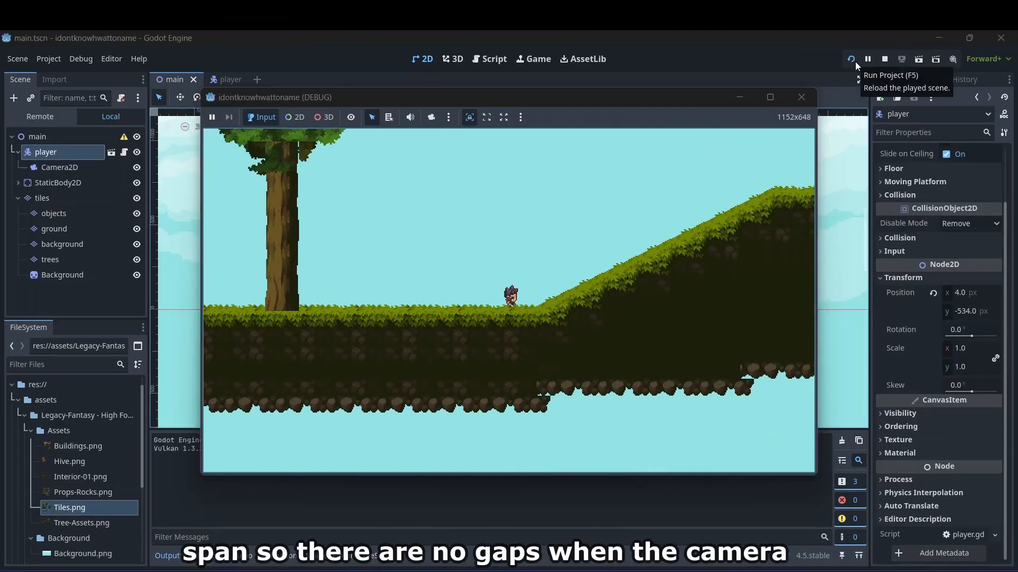
{"action": "key", "text": "Left"}
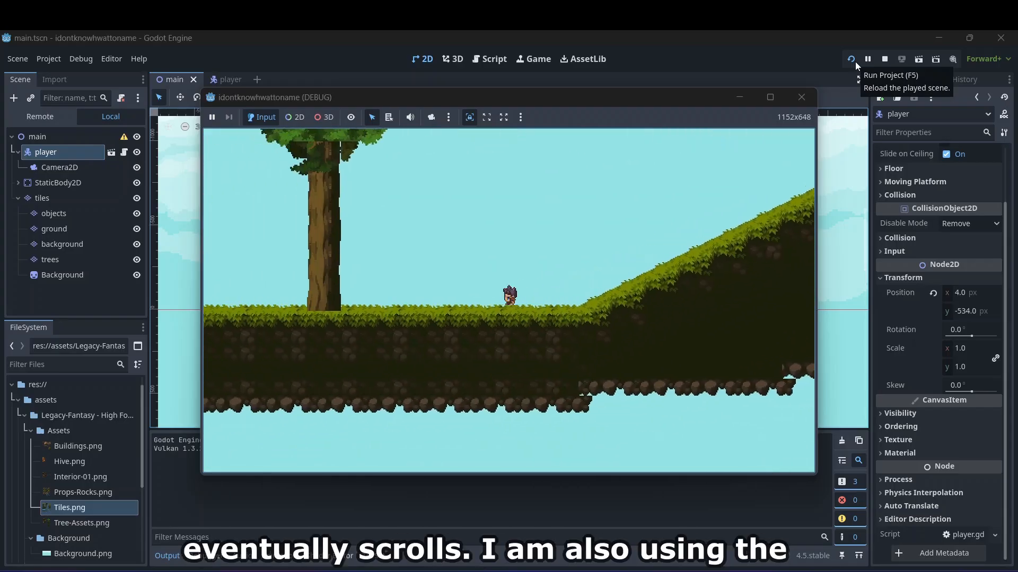
{"action": "key", "text": "Right"}
{"action": "key", "text": "Right"}
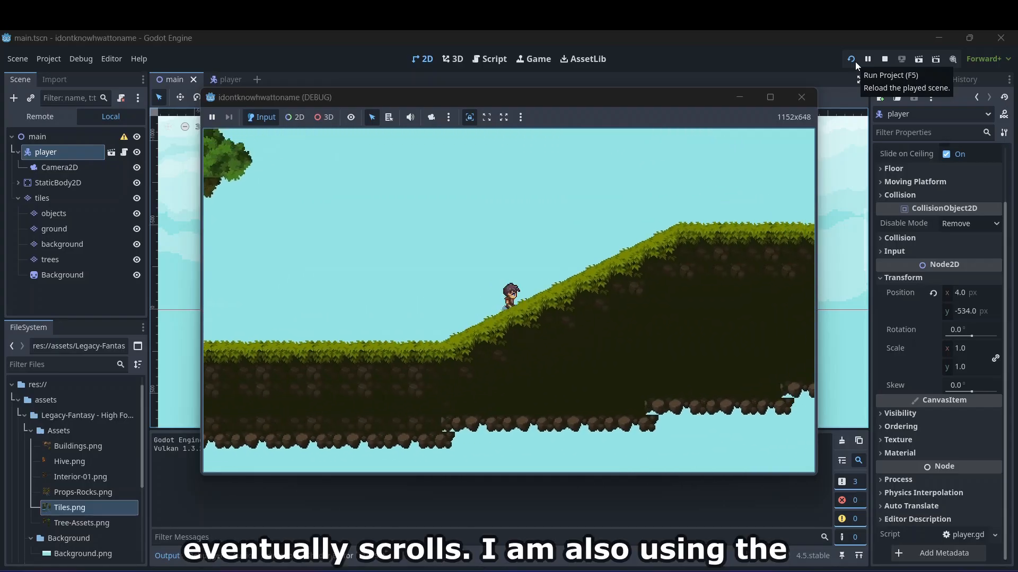
{"action": "key", "text": "Right"}
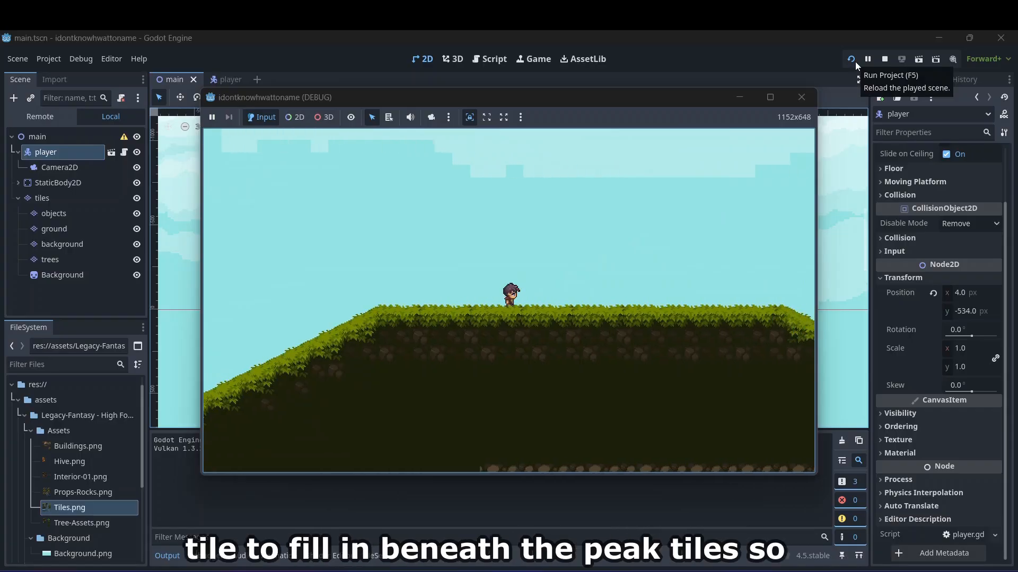
{"action": "key", "text": "Right"}
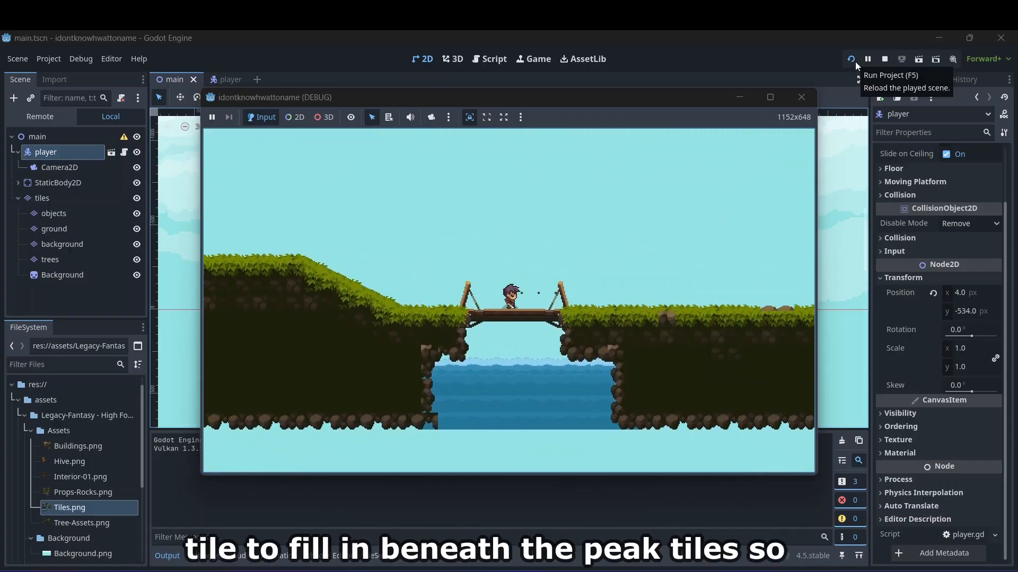
{"action": "key", "text": "Left"}
{"action": "key", "text": "Left"}
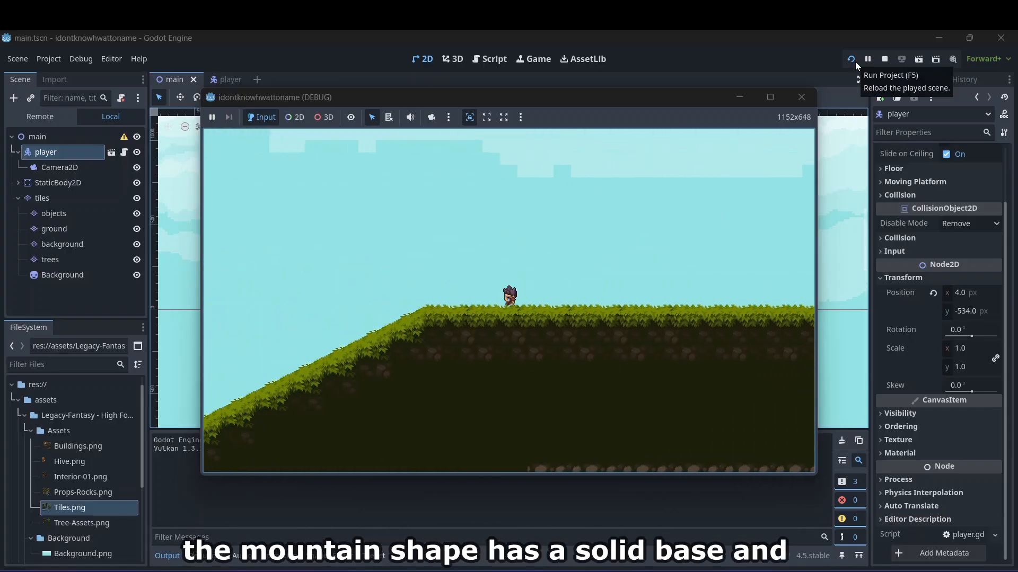
{"action": "key", "text": "Left"}
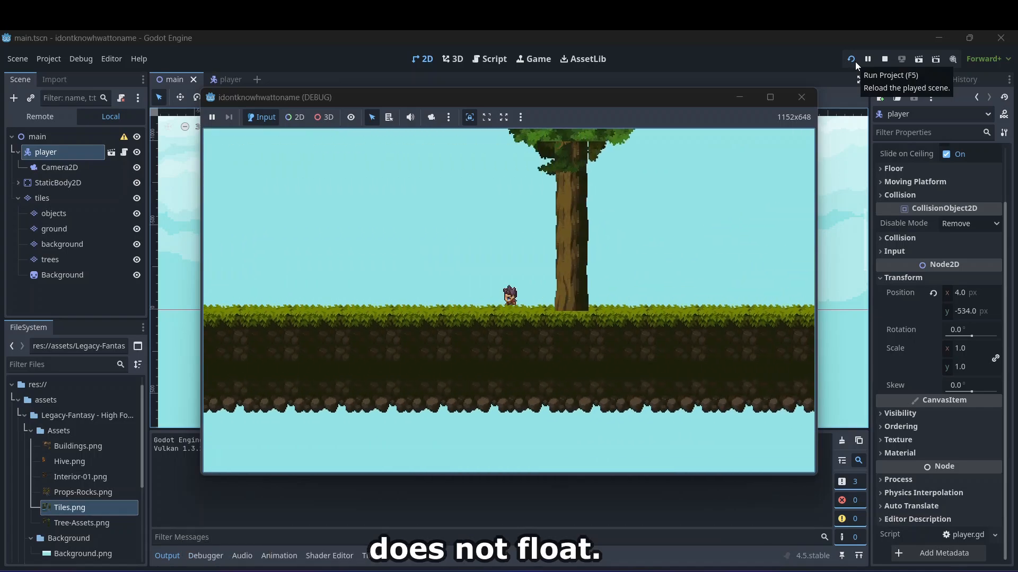
{"action": "key", "text": "Right"}
{"action": "key", "text": "Right"}
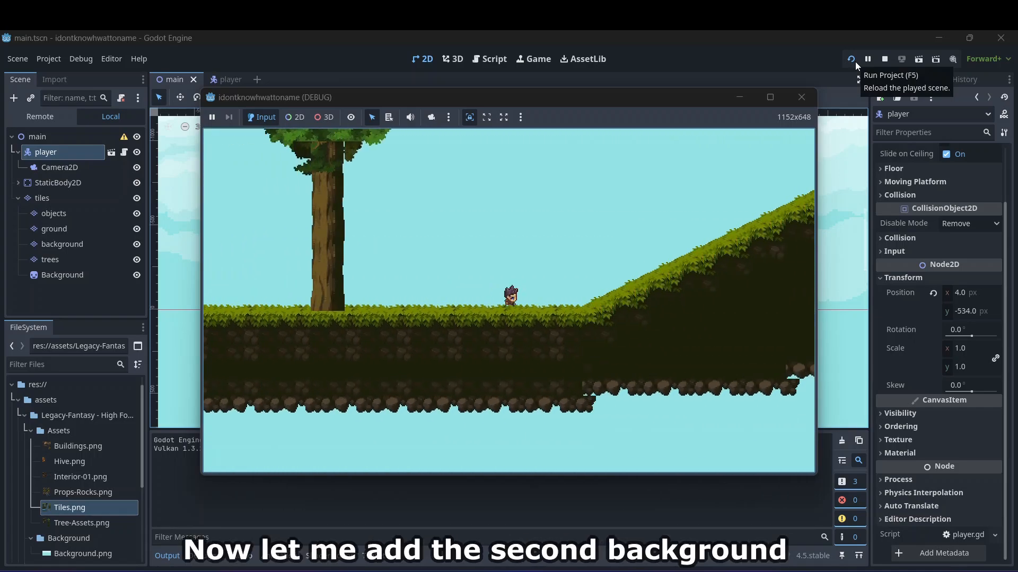
{"action": "key", "text": "Right"}
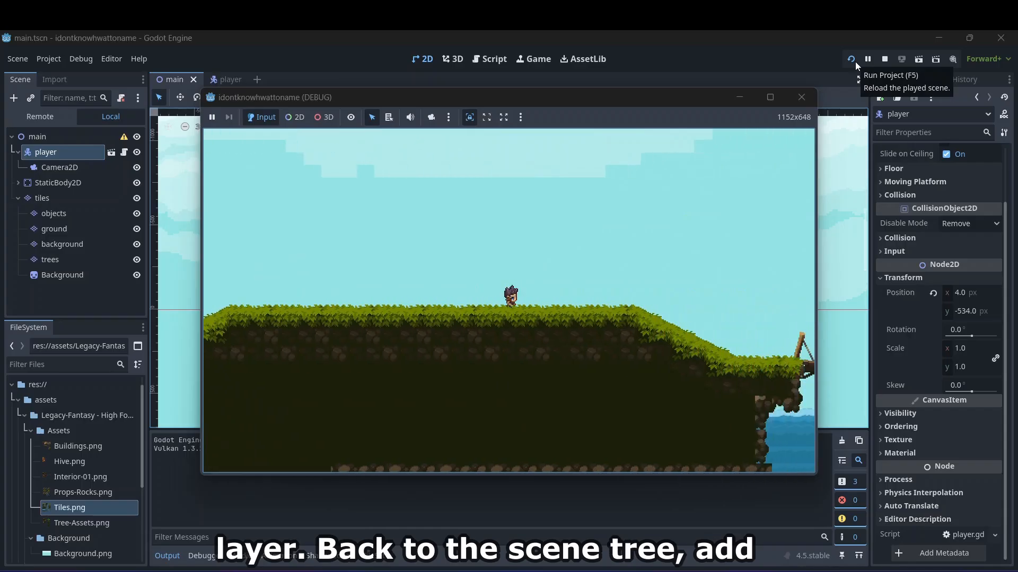
{"action": "key", "text": "Left"}
{"action": "key", "text": "Left"}
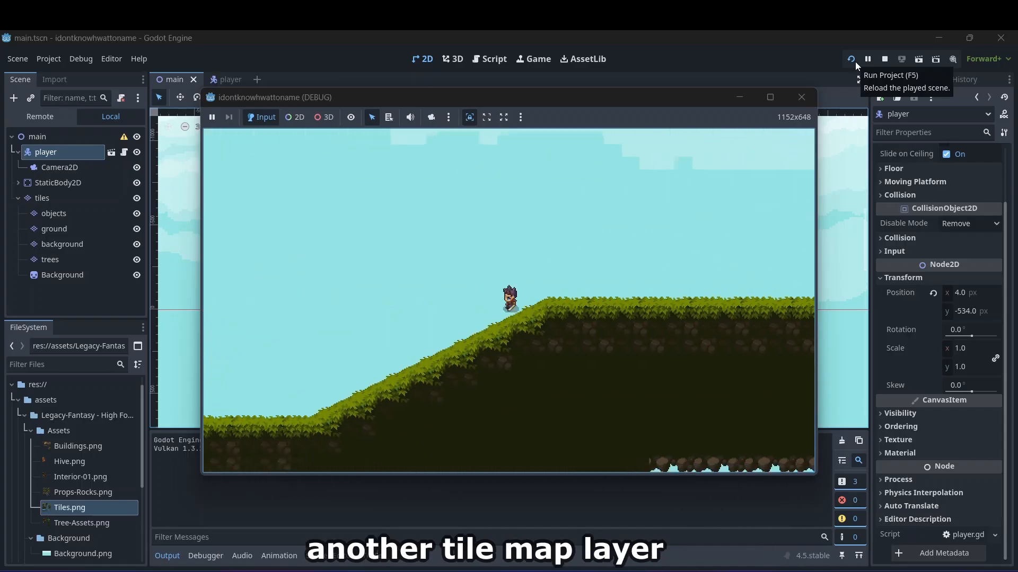
{"action": "key", "text": "Left"}
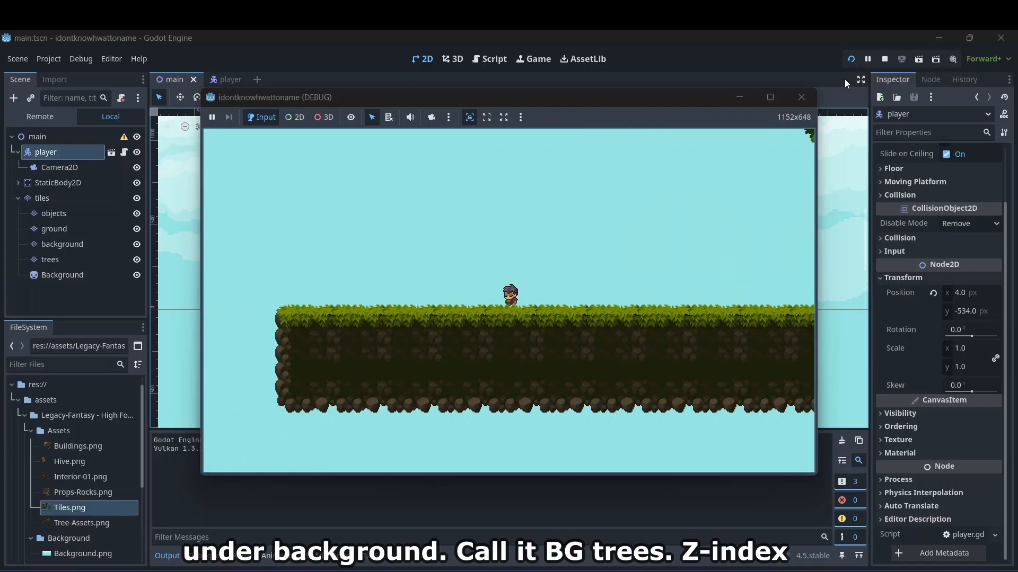
{"action": "left_click", "coordinate": [801, 96]}
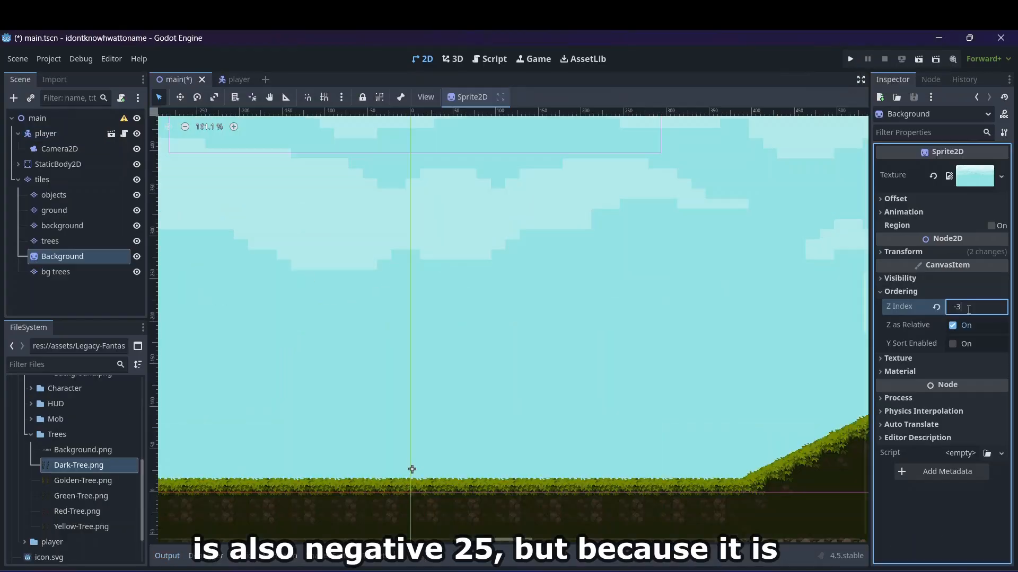
- Set the Background sprite's Z Index to -30 and check the dark trees against the sky
{"action": "scroll", "coordinate": [781, 302], "scroll_direction": "down", "scroll_amount": 6}
{"action": "scroll", "coordinate": [705, 381], "scroll_direction": "down", "scroll_amount": 1}
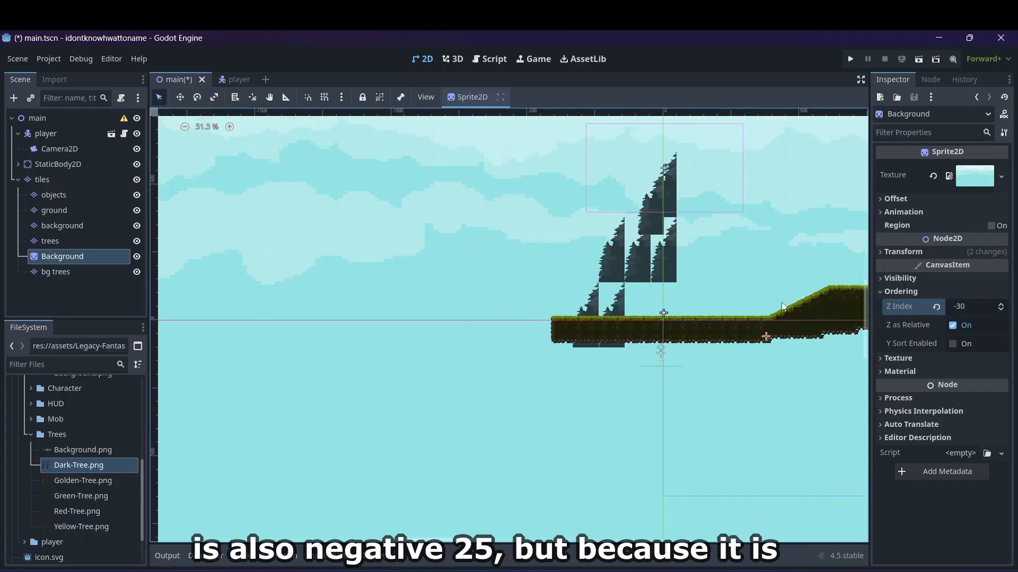
{"action": "scroll", "coordinate": [799, 459], "scroll_direction": "down", "scroll_amount": 8}
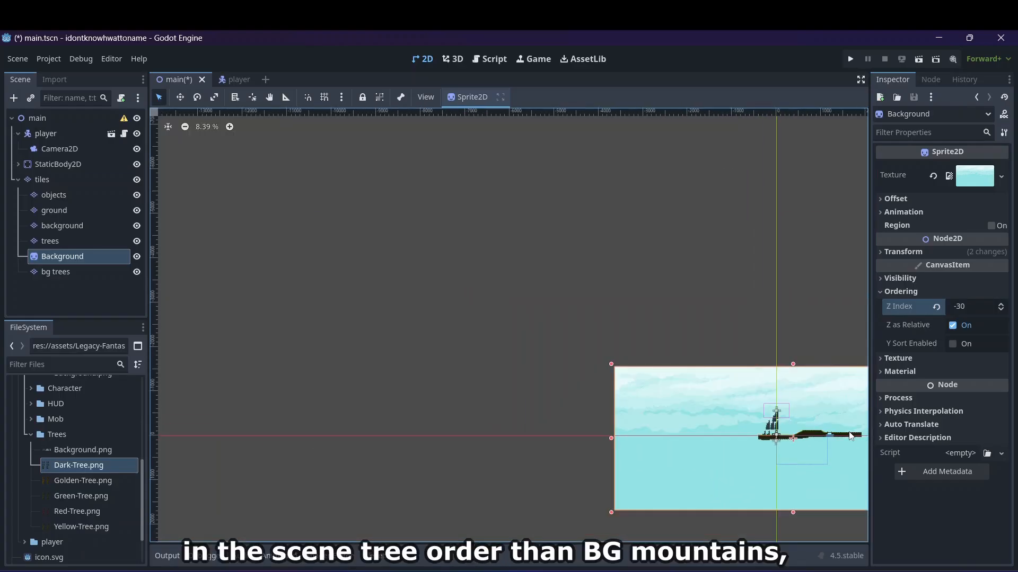
{"action": "scroll", "coordinate": [849, 435], "scroll_direction": "up", "scroll_amount": 8}
{"action": "scroll", "coordinate": [850, 436], "scroll_direction": "down", "scroll_amount": 3}
{"action": "scroll", "coordinate": [604, 412], "scroll_direction": "up", "scroll_amount": 10}
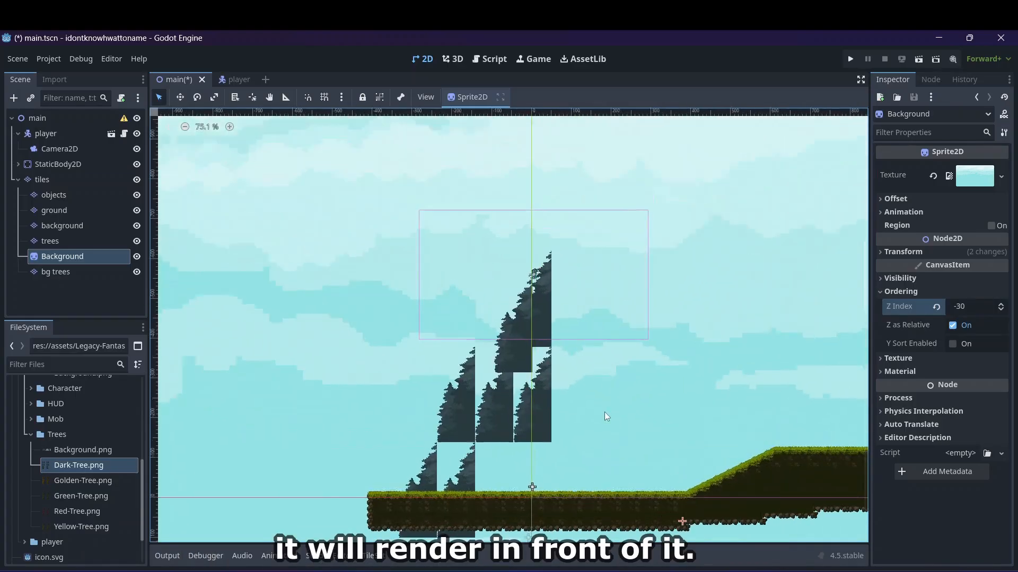
- Erase all the placed dark tree tiles from the bg trees layer
{"action": "scroll", "coordinate": [604, 412], "scroll_direction": "down", "scroll_amount": 6}
{"action": "scroll", "coordinate": [604, 412], "scroll_direction": "up", "scroll_amount": 12}
{"action": "scroll", "coordinate": [604, 412], "scroll_direction": "down", "scroll_amount": 5}
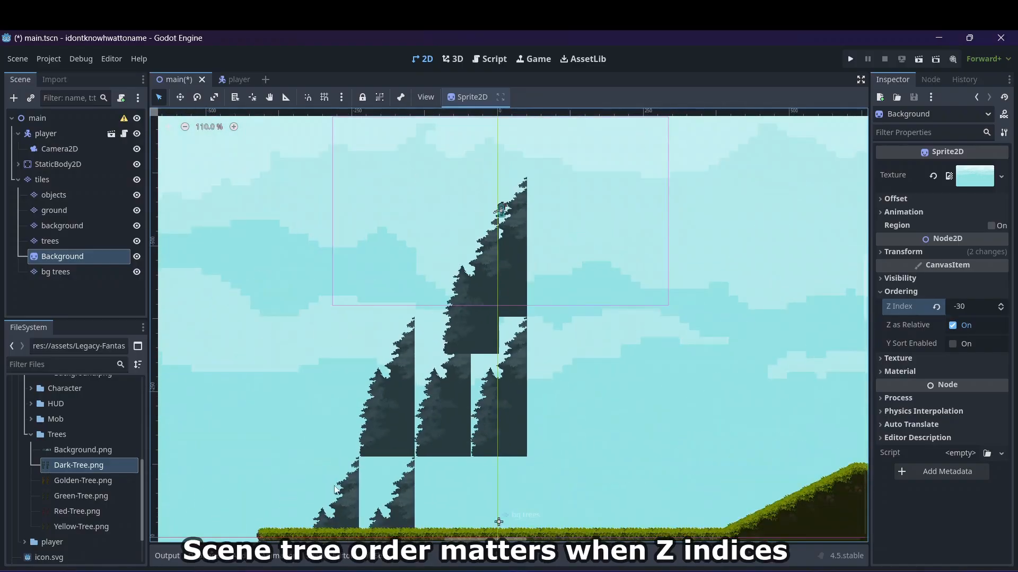
{"action": "left_click", "coordinate": [84, 275]}
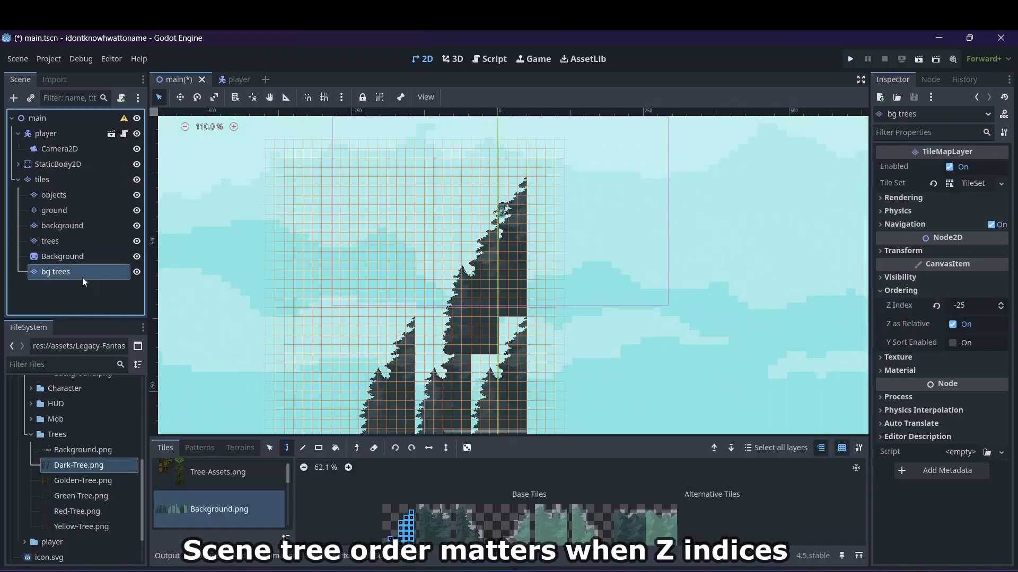
{"action": "left_click", "coordinate": [317, 450]}
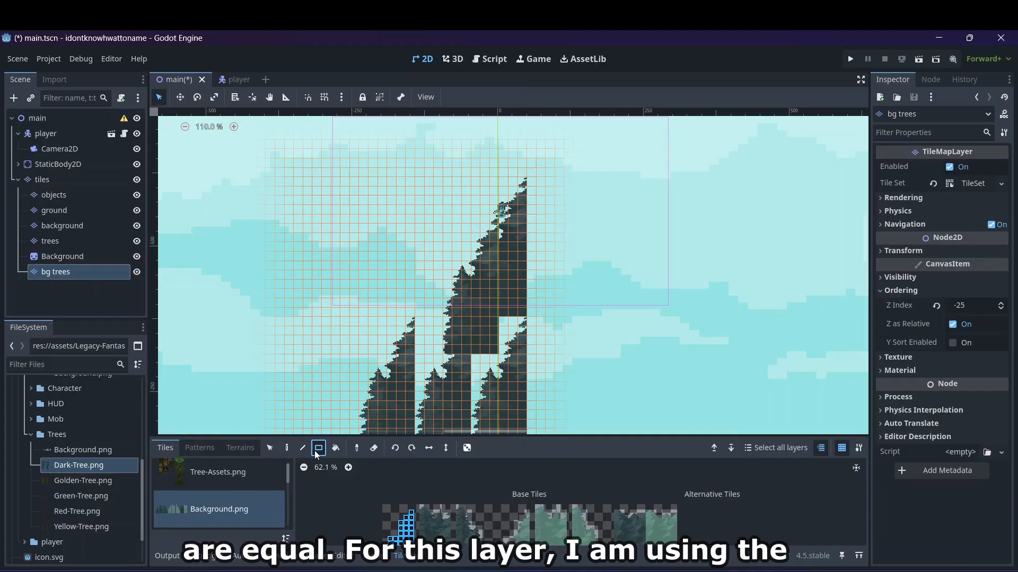
{"action": "left_click", "coordinate": [375, 448]}
{"action": "mouse_move", "coordinate": [694, 139]}
{"action": "left_mouse_down"}
{"action": "mouse_move", "coordinate": [574, 271]}
{"action": "mouse_move", "coordinate": [239, 424]}
{"action": "left_mouse_up"}
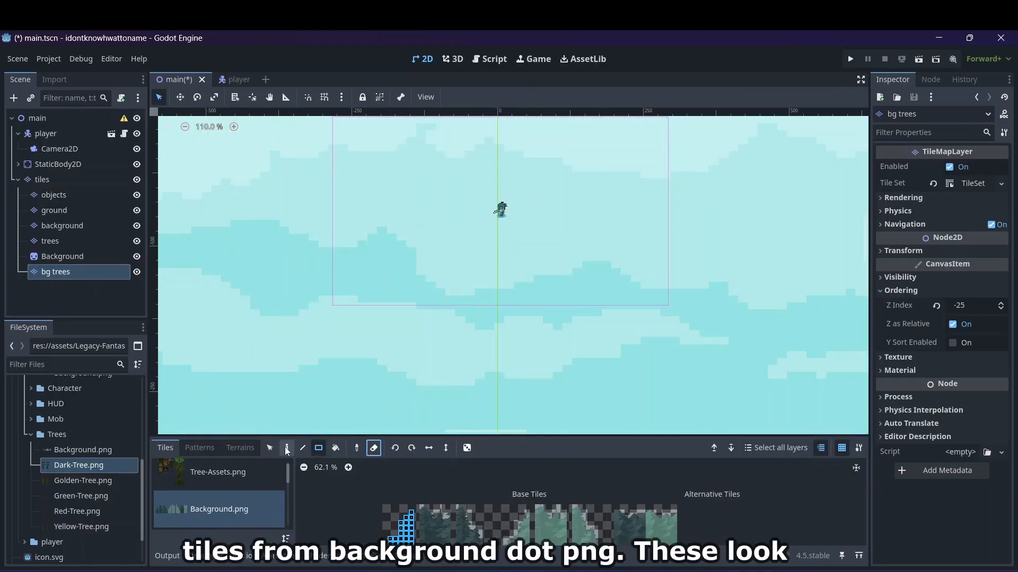
- Pick the whole left half of the dark pine in Background.png as the tiles to paint on bg trees
{"action": "scroll", "coordinate": [412, 463], "scroll_direction": "down", "scroll_amount": 2}
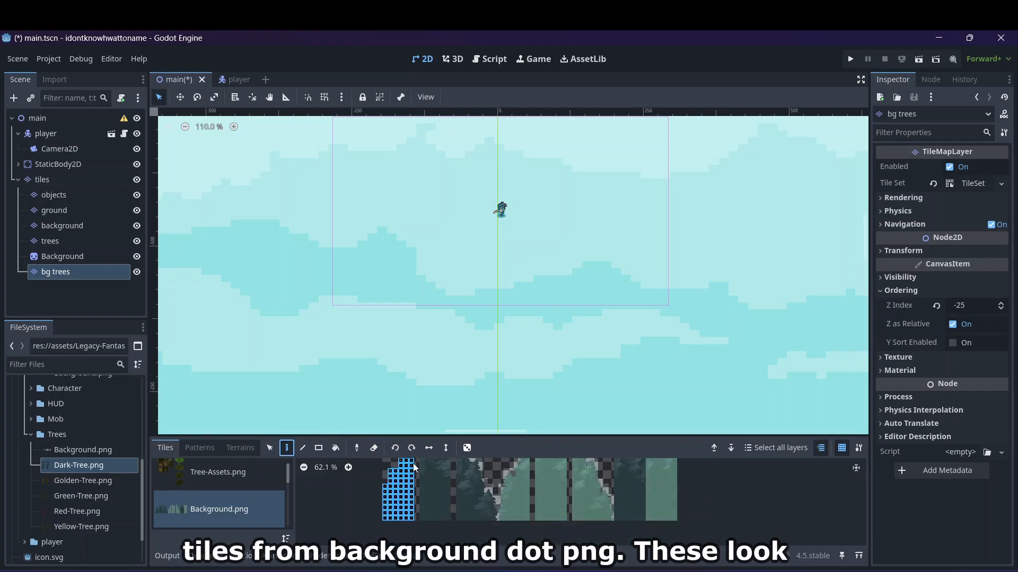
{"action": "scroll", "coordinate": [412, 465], "scroll_direction": "down", "scroll_amount": 2, "text": "ctrl"}
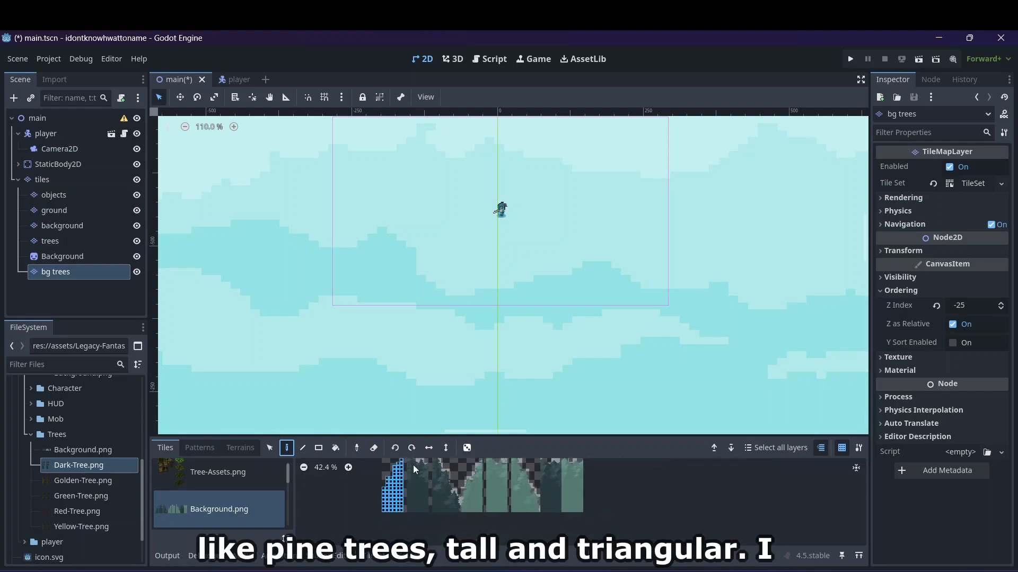
{"action": "left_click", "coordinate": [382, 501]}
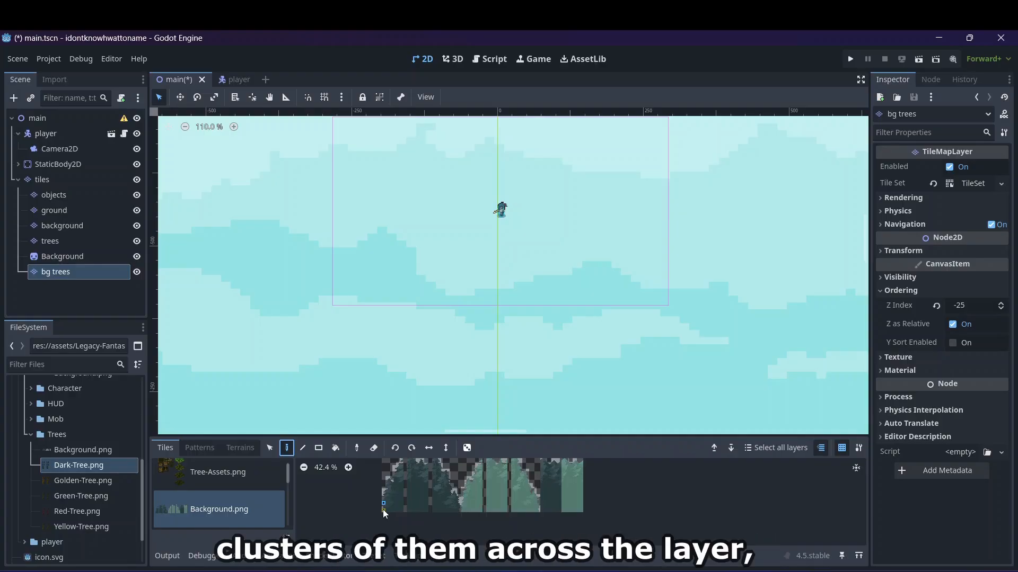
{"action": "left_click_drag", "start_coordinate": [385, 512], "coordinate": [402, 465]}
{"action": "scroll", "coordinate": [411, 387], "scroll_direction": "down", "scroll_amount": 5}
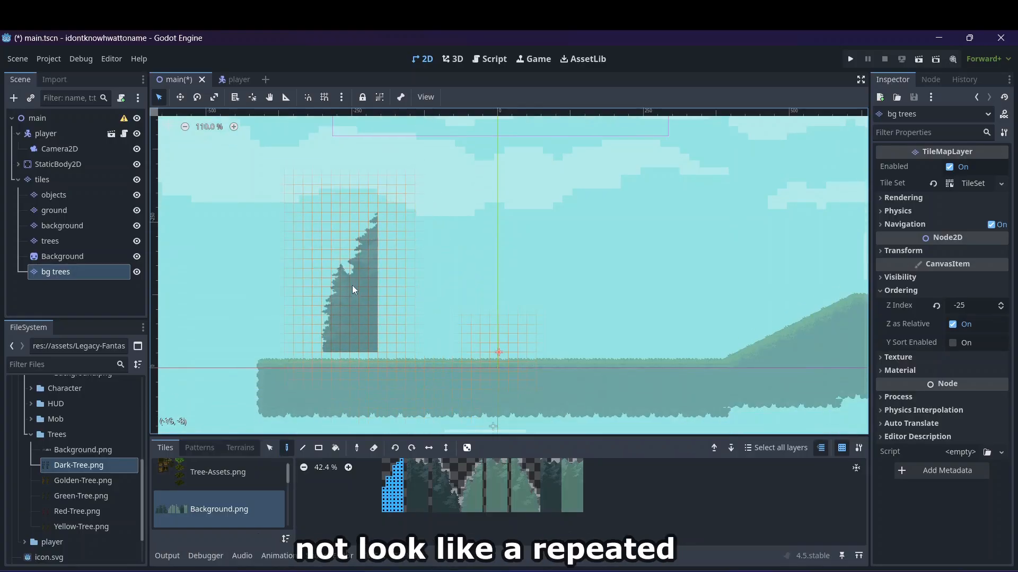
- Look through the other tree tile sources, from Golden-Tree.png to Dark-Tree.png, and return to Background.png
{"action": "scroll", "coordinate": [194, 475], "scroll_direction": "down", "scroll_amount": 2}
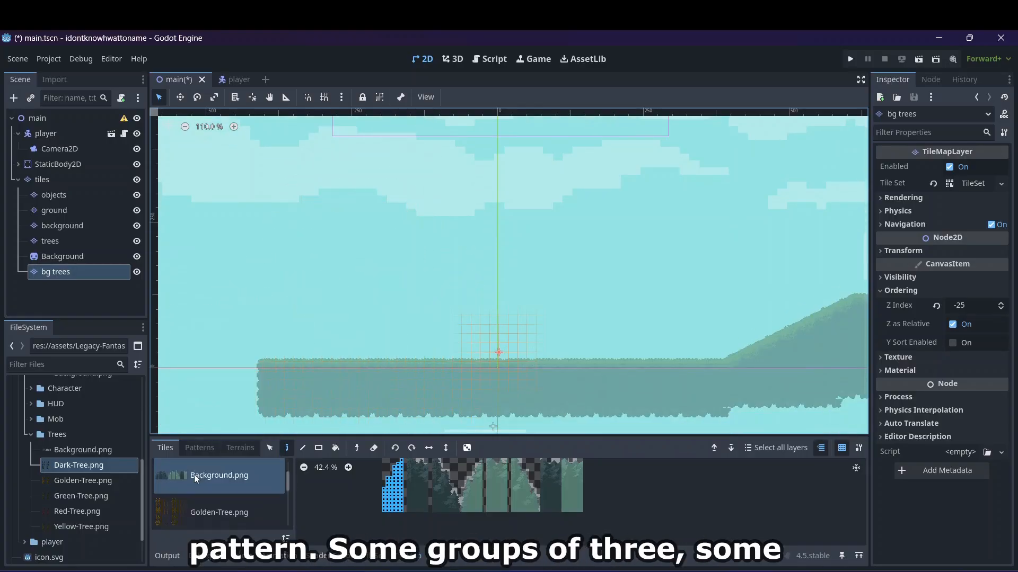
{"action": "left_click", "coordinate": [184, 500]}
{"action": "scroll", "coordinate": [232, 501], "scroll_direction": "down", "scroll_amount": 3}
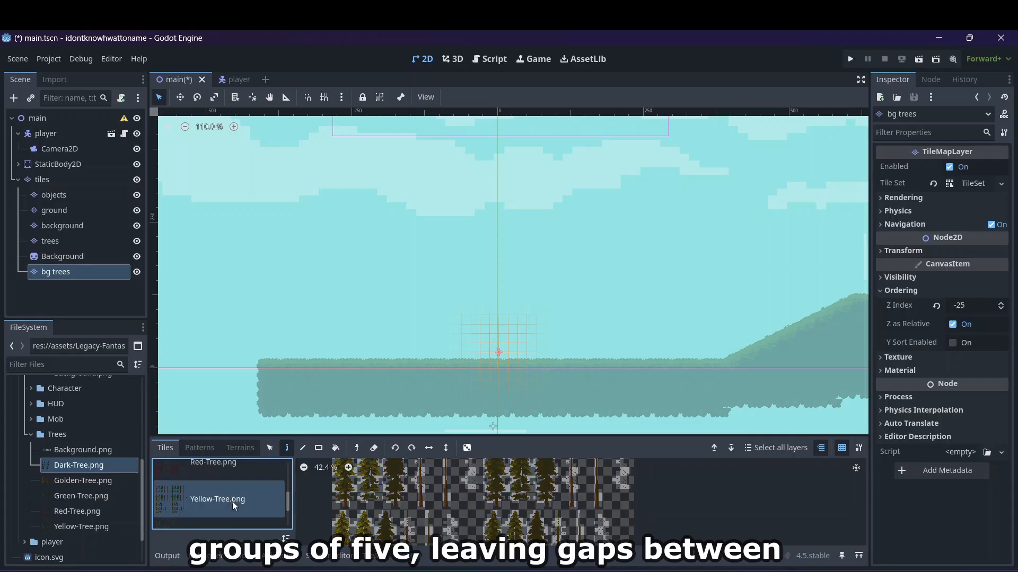
{"action": "left_click", "coordinate": [232, 502]}
{"action": "scroll", "coordinate": [233, 501], "scroll_direction": "down", "scroll_amount": 1}
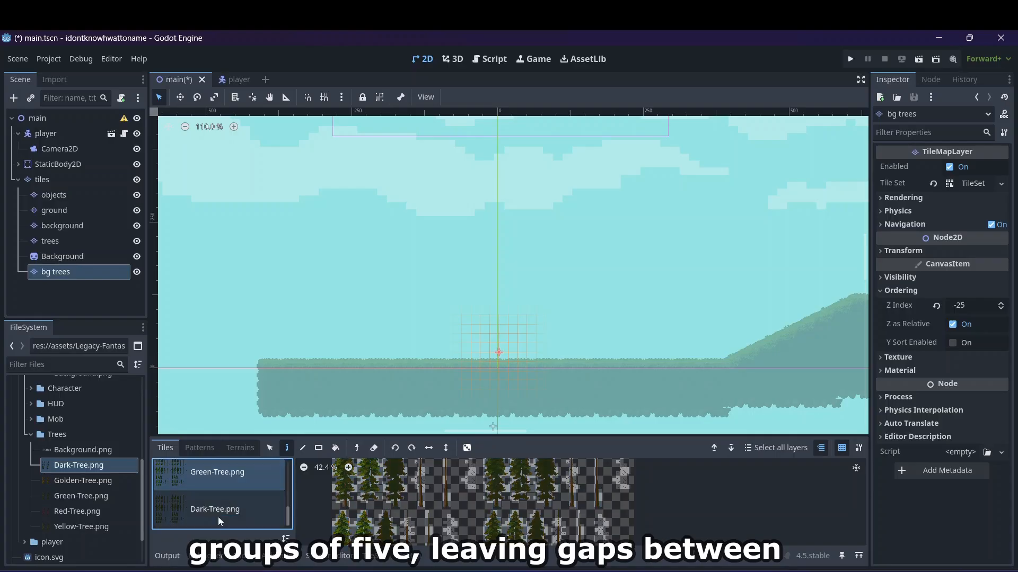
{"action": "scroll", "coordinate": [219, 481], "scroll_direction": "up", "scroll_amount": 4}
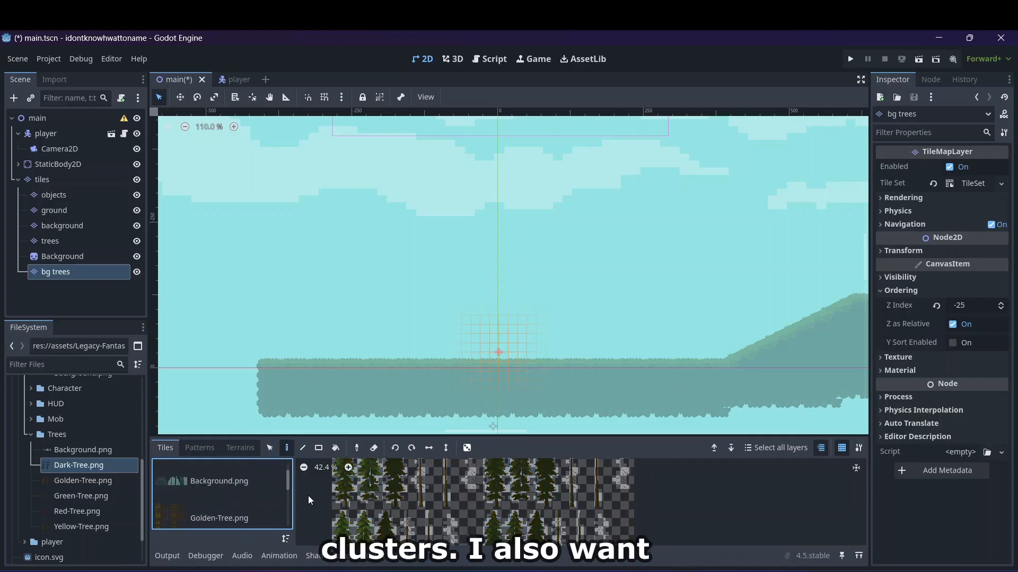
{"action": "scroll", "coordinate": [539, 513], "scroll_direction": "down", "scroll_amount": 3}
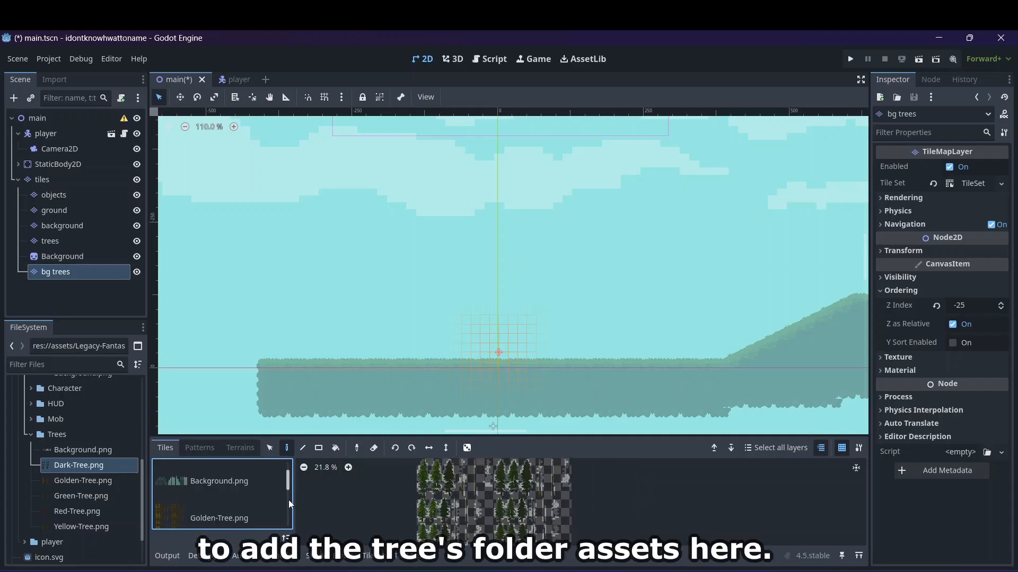
{"action": "left_click", "coordinate": [264, 491]}
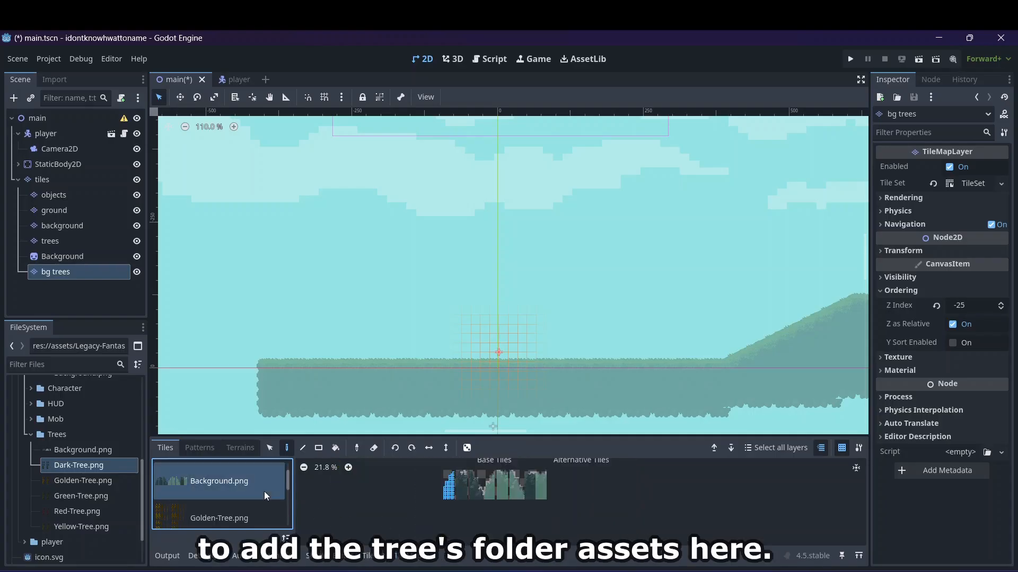
- Paint a complete dark pine above the flat ground on bg trees by joining its left and right halves
{"action": "left_click", "coordinate": [491, 500]}
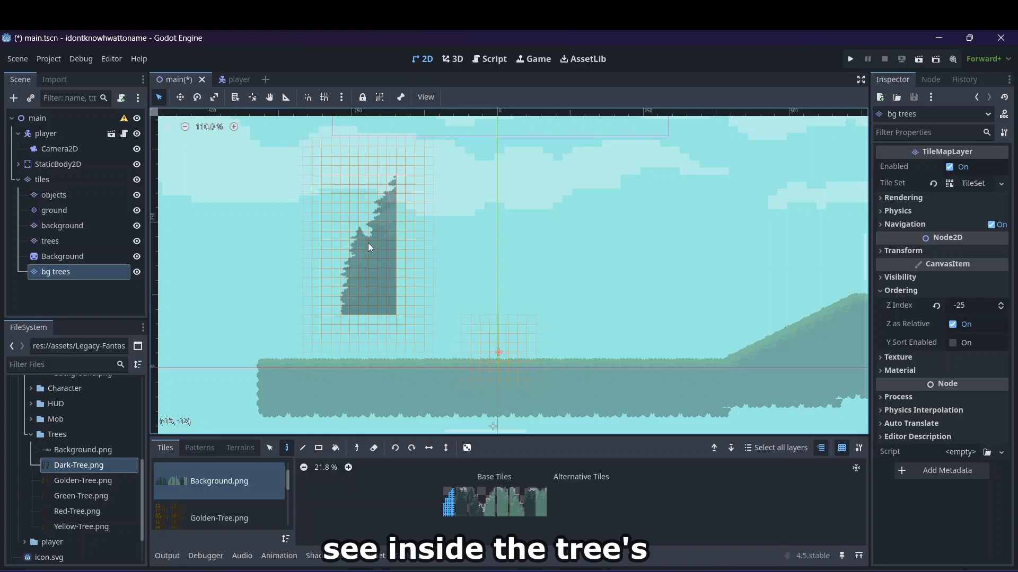
{"action": "left_click", "coordinate": [422, 208]}
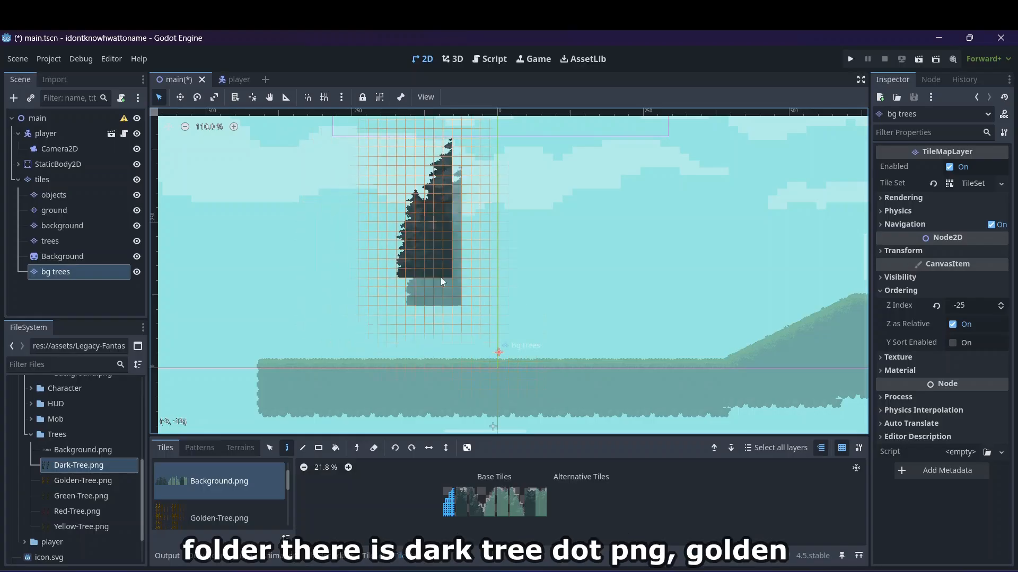
{"action": "left_click", "coordinate": [475, 500]}
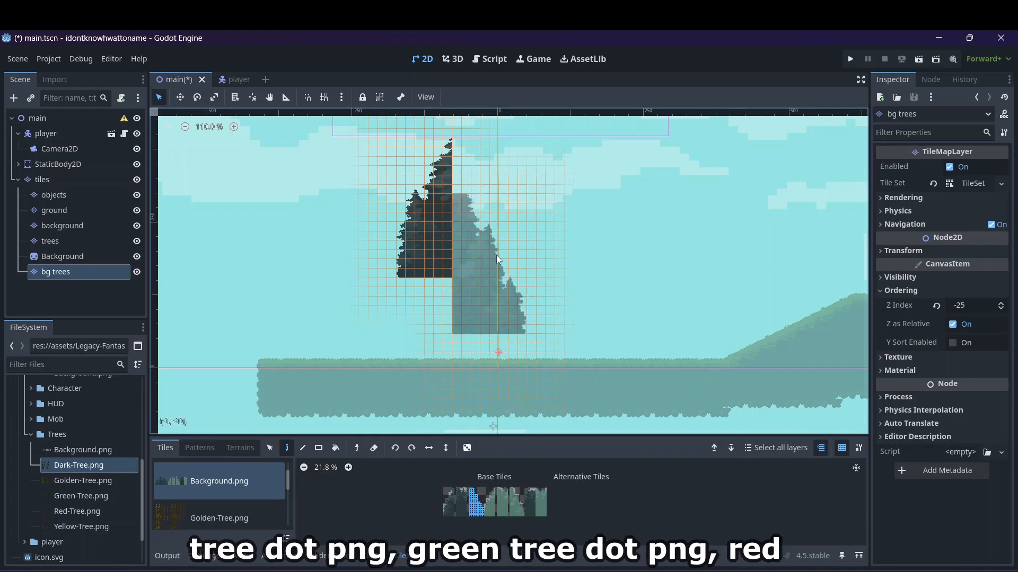
{"action": "left_click", "coordinate": [493, 206]}
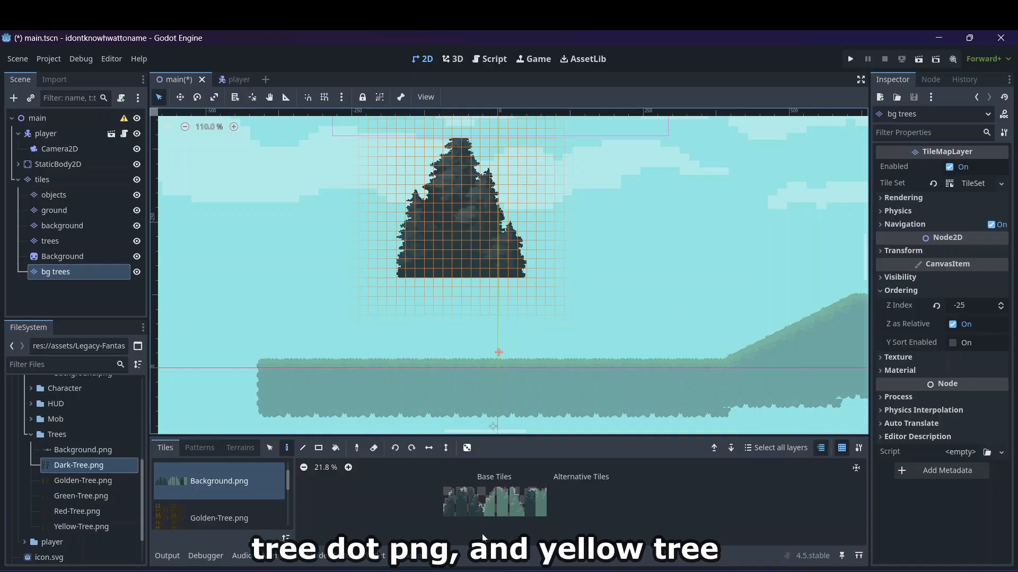
{"action": "scroll", "coordinate": [499, 519], "scroll_direction": "up", "scroll_amount": 5}
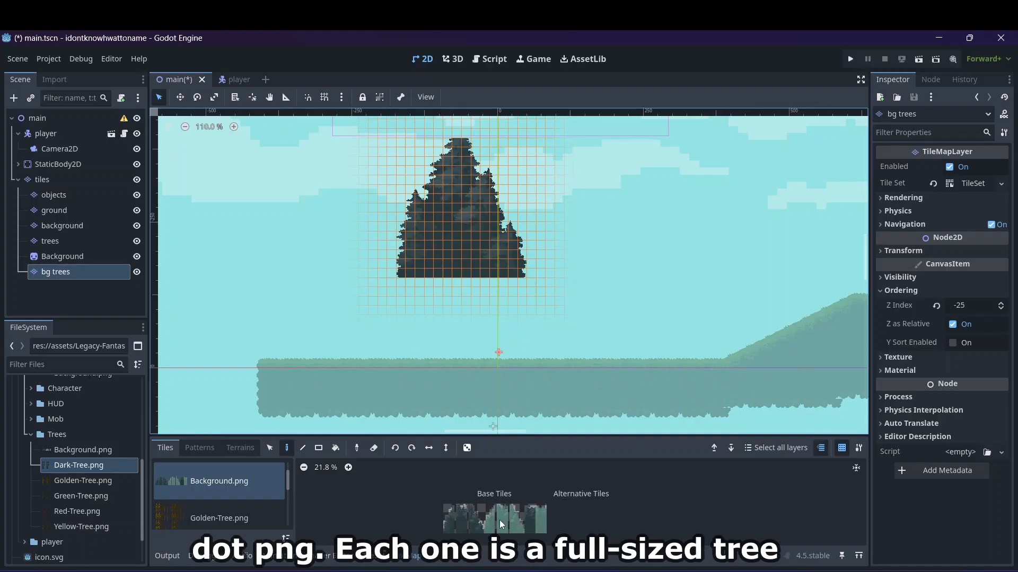
{"action": "scroll", "coordinate": [542, 525], "scroll_direction": "down", "scroll_amount": 2}
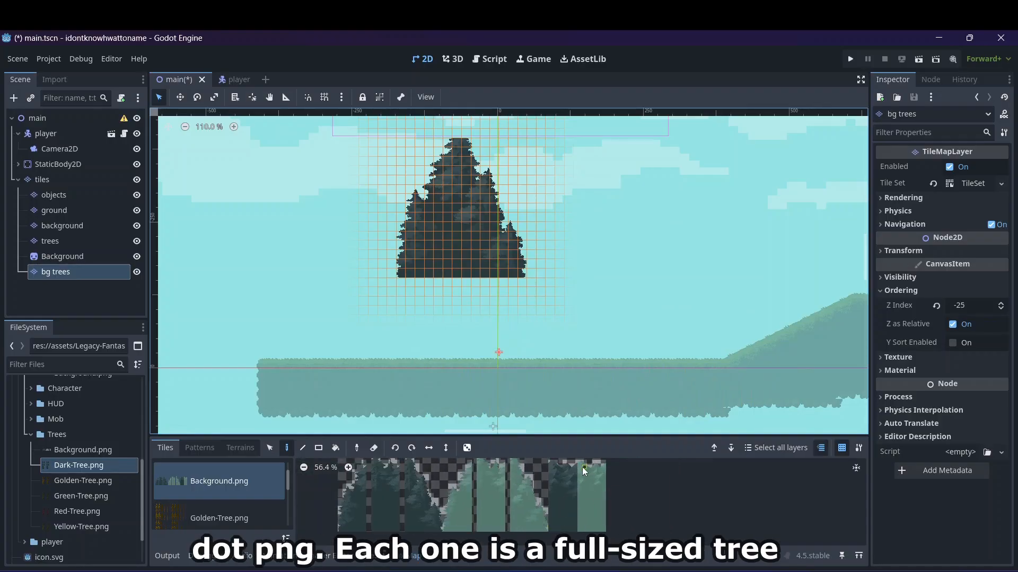
{"action": "left_click_drag", "start_coordinate": [580, 465], "coordinate": [604, 532]}
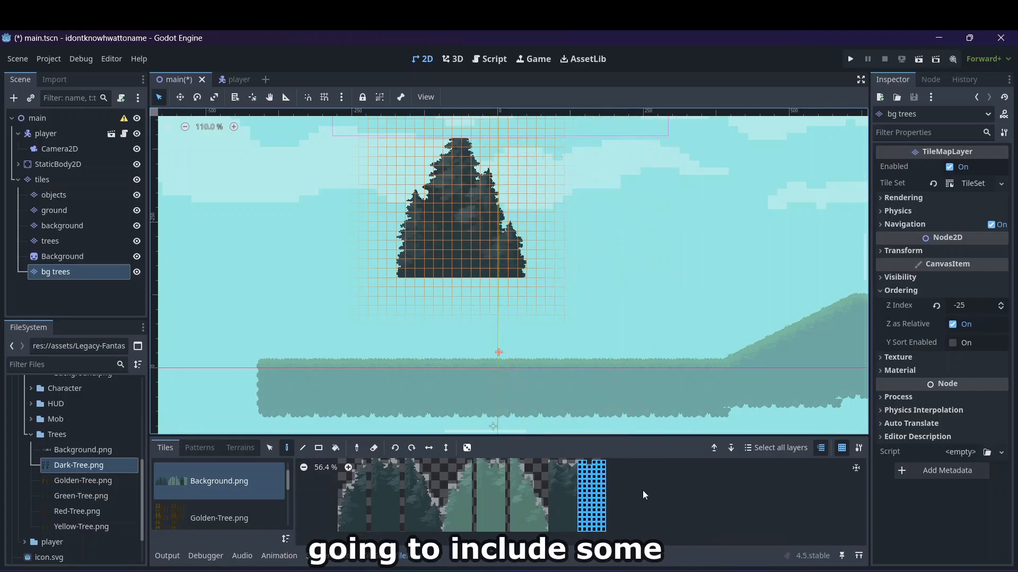
{"action": "left_click", "coordinate": [545, 491]}
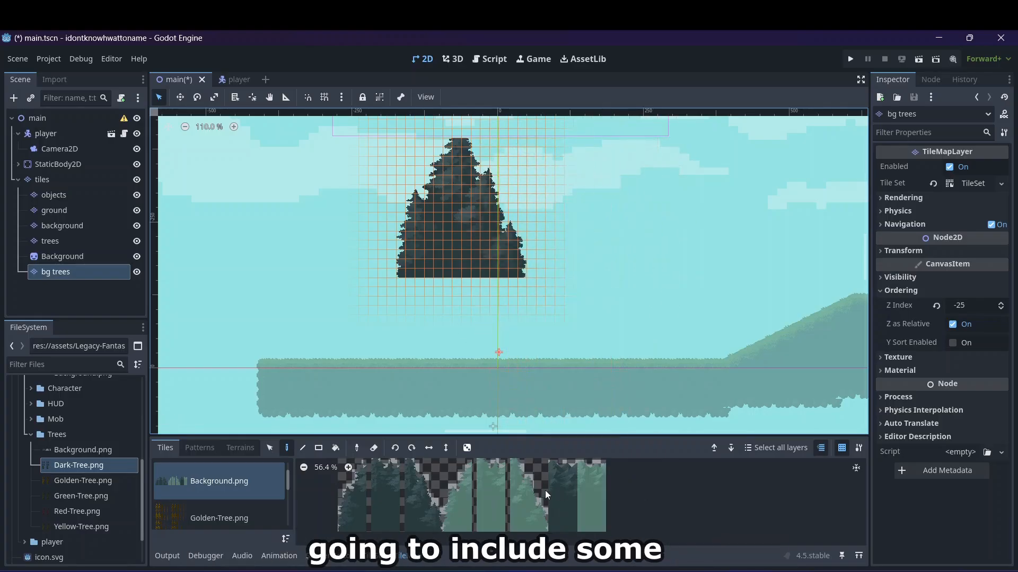
- Copy the bg trees layer and paste the copy inside it
{"action": "right_click", "coordinate": [55, 274]}
{"action": "left_click", "coordinate": [79, 316]}
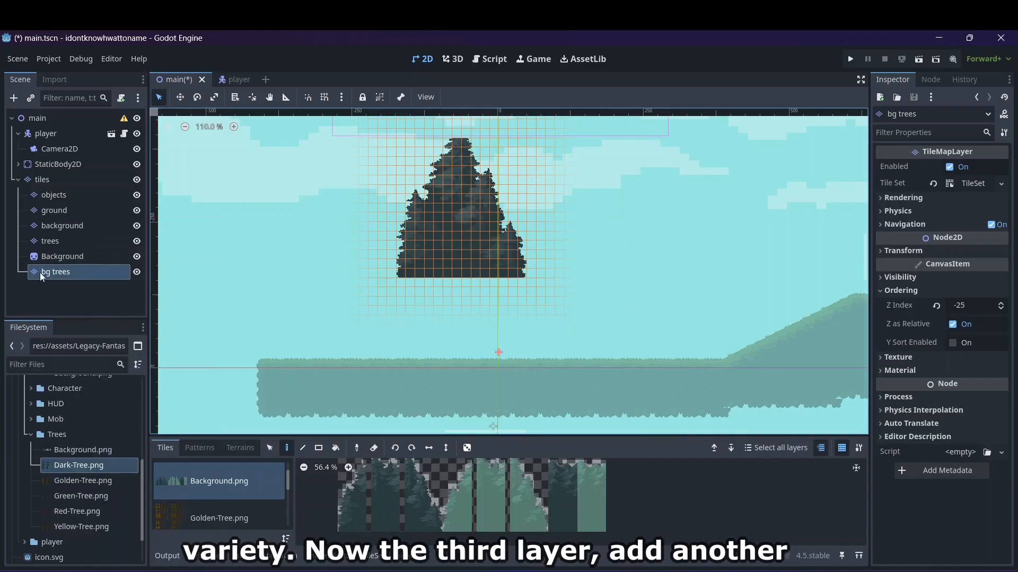
{"action": "key", "text": "ctrl+v"}
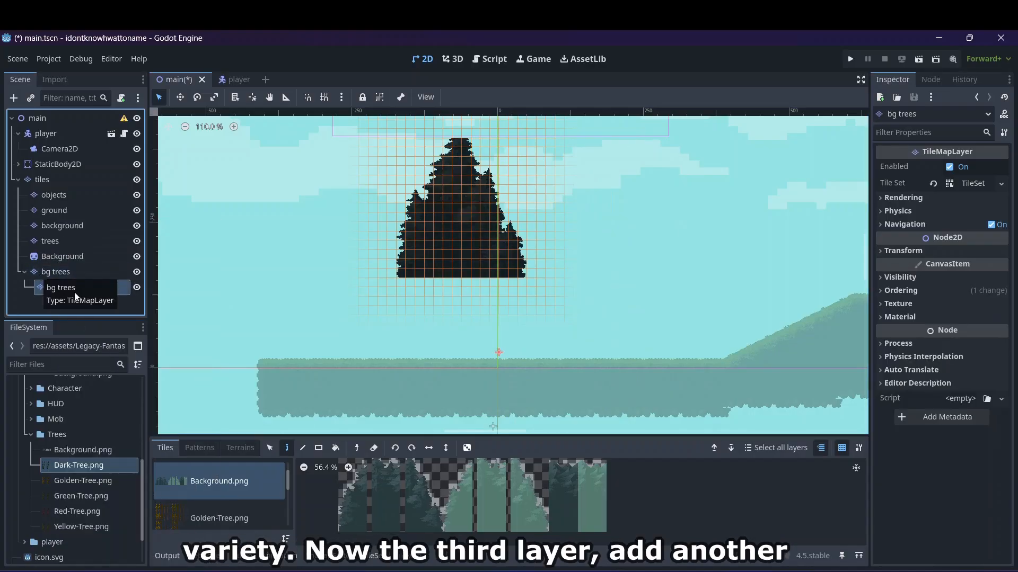
- Rename the pasted copy of the bg trees layer to bg mountains
{"action": "double_click", "coordinate": [75, 295]}
{"action": "left_click", "coordinate": [80, 292]}
{"action": "key", "text": "BackSpace"}
{"action": "key", "text": "BackSpace"}
{"action": "key", "text": "BackSpace"}
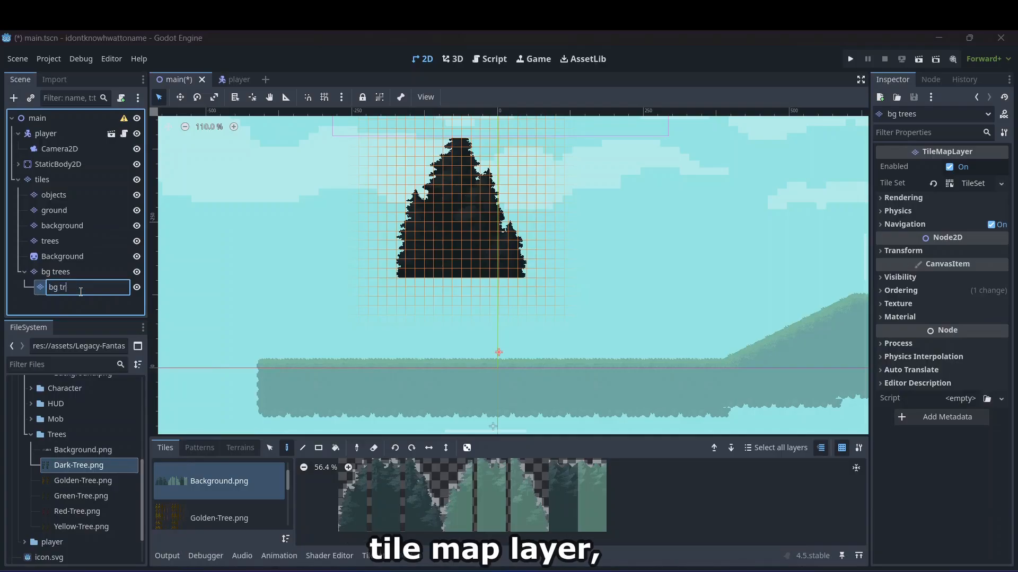
{"action": "key", "text": "BackSpace"}
{"action": "key", "text": "BackSpace"}
{"action": "type", "text": "trees two"}
{"action": "key", "text": "Return"}
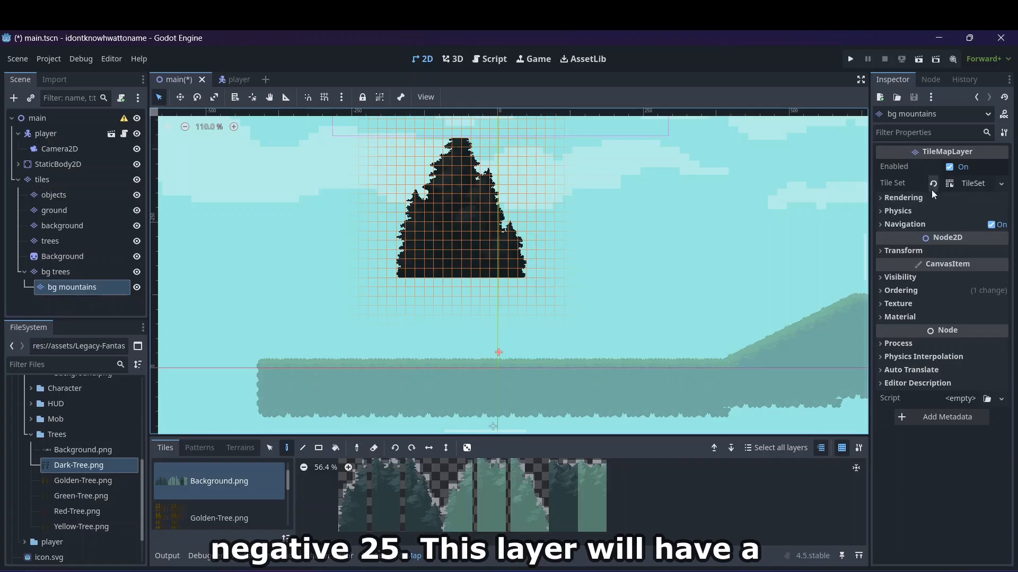
- Set the bg mountains layer's Z Index to -26
{"action": "left_click", "coordinate": [972, 183]}
{"action": "left_click", "coordinate": [972, 183]}
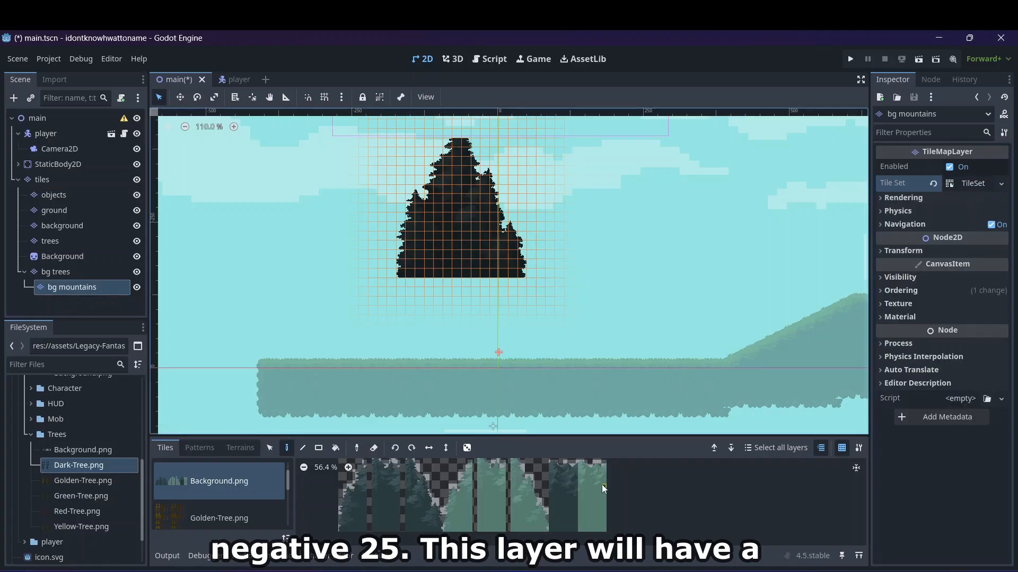
{"action": "left_click", "coordinate": [950, 300]}
{"action": "left_click", "coordinate": [949, 291]}
{"action": "left_click", "coordinate": [972, 306]}
{"action": "type", "text": "-25"}
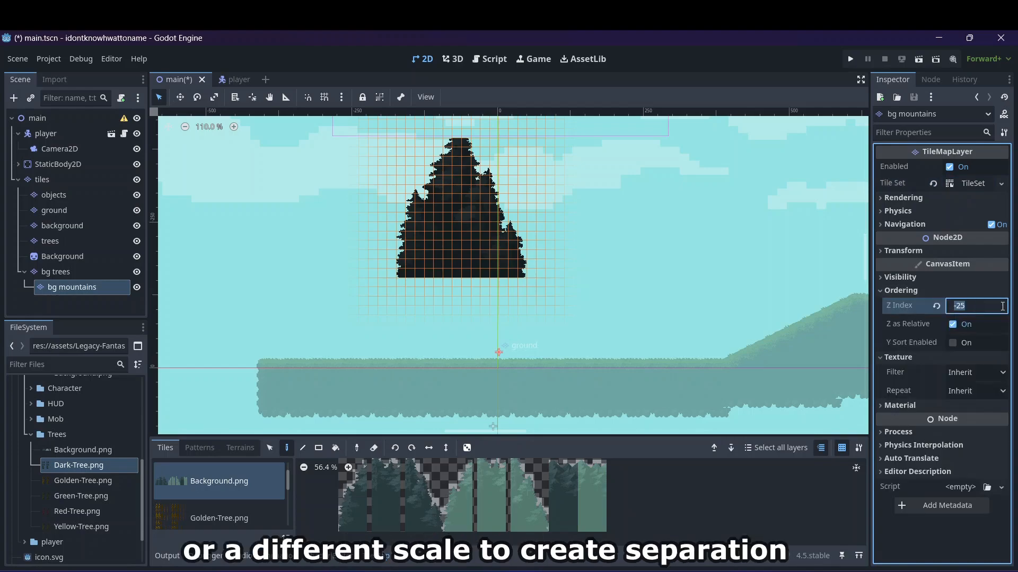
{"action": "key", "text": "BackSpace"}
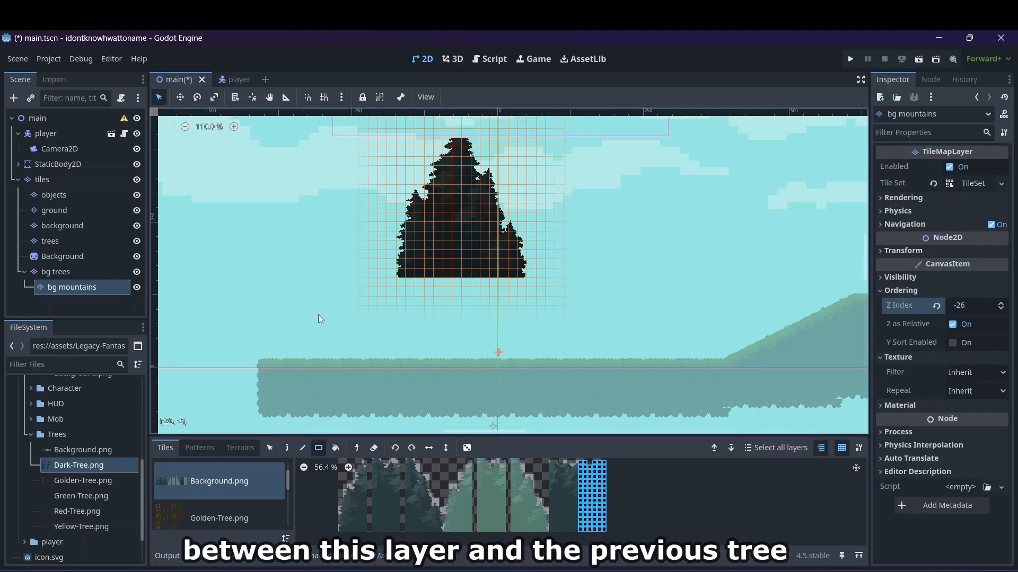
- Fill a wide rectangle across the level on bg mountains with the pale green tree strip from Background.png
{"action": "scroll", "coordinate": [318, 314], "scroll_direction": "down", "scroll_amount": 20}
{"action": "scroll", "coordinate": [318, 314], "scroll_direction": "up", "scroll_amount": 9}
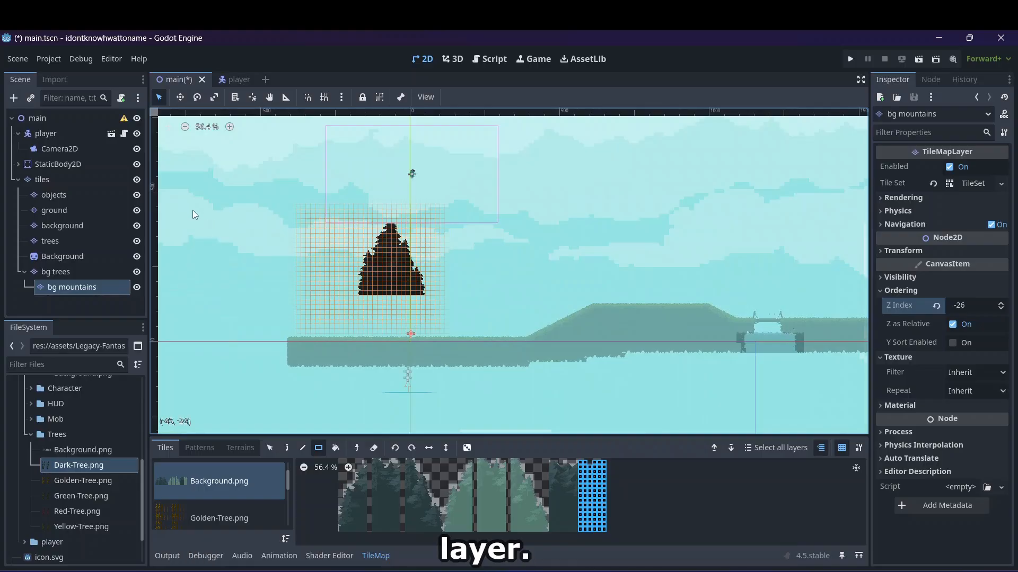
{"action": "mouse_move", "coordinate": [193, 210]}
{"action": "left_mouse_down"}
{"action": "mouse_move", "coordinate": [291, 291]}
{"action": "mouse_move", "coordinate": [519, 287]}
{"action": "mouse_move", "coordinate": [718, 262]}
{"action": "mouse_move", "coordinate": [822, 272]}
{"action": "mouse_move", "coordinate": [788, 282]}
{"action": "mouse_move", "coordinate": [797, 271]}
{"action": "mouse_move", "coordinate": [880, 265]}
{"action": "mouse_move", "coordinate": [701, 215]}
{"action": "mouse_move", "coordinate": [925, 273]}
{"action": "mouse_move", "coordinate": [940, 267]}
{"action": "mouse_move", "coordinate": [937, 274]}
{"action": "left_mouse_up"}
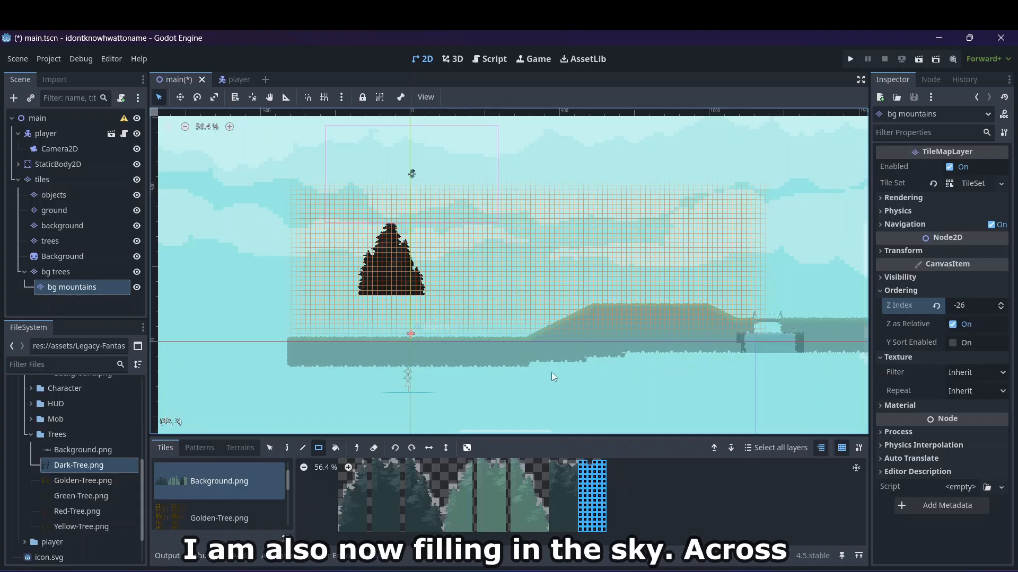
{"action": "scroll", "coordinate": [571, 326], "scroll_direction": "down", "scroll_amount": 3}
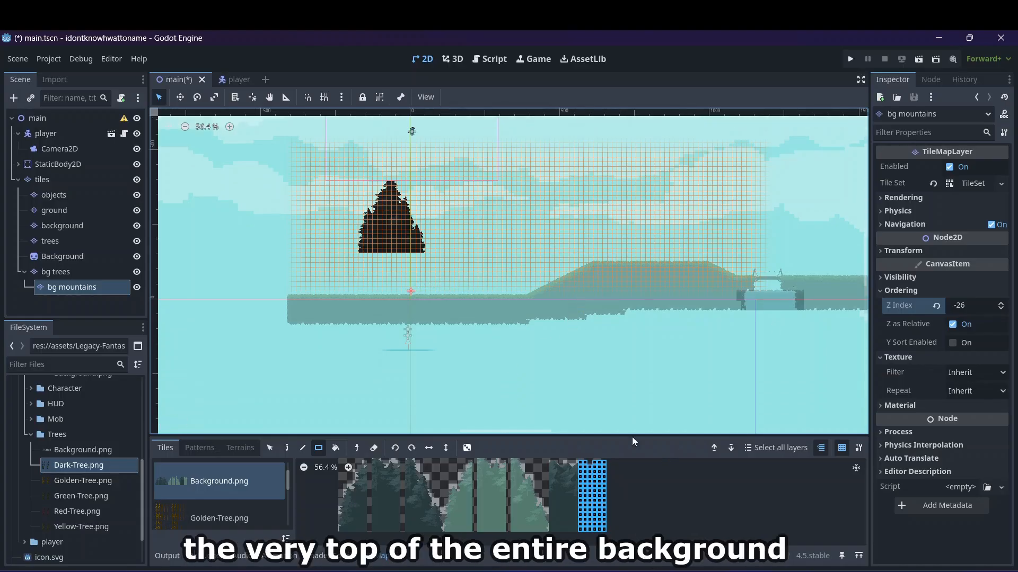
- Move bg mountains out of bg trees so it sits directly under tiles, and check the tree row across the level
{"action": "left_click_drag", "start_coordinate": [55, 287], "coordinate": [62, 180]}
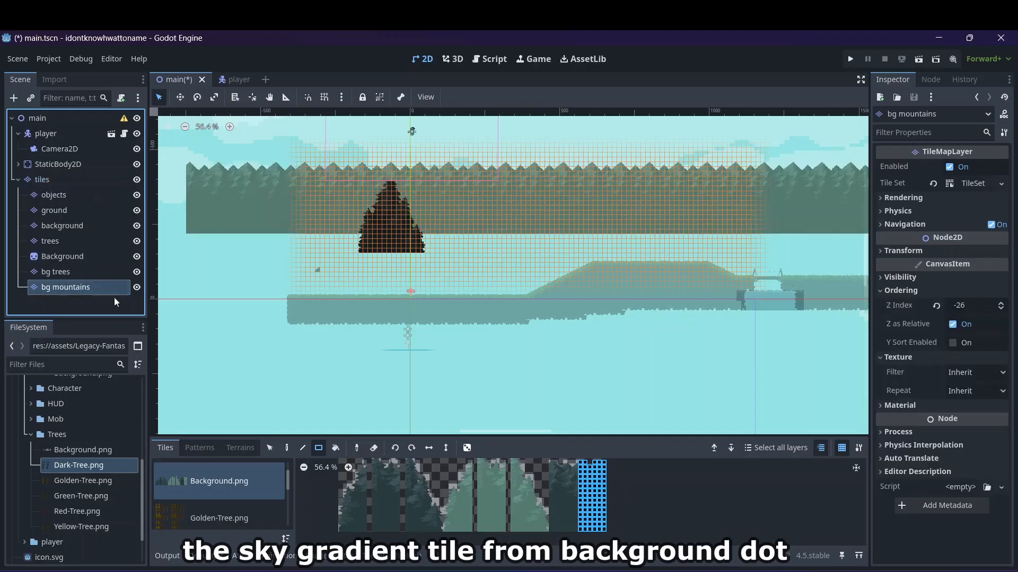
{"action": "scroll", "coordinate": [505, 345], "scroll_direction": "down", "scroll_amount": 7}
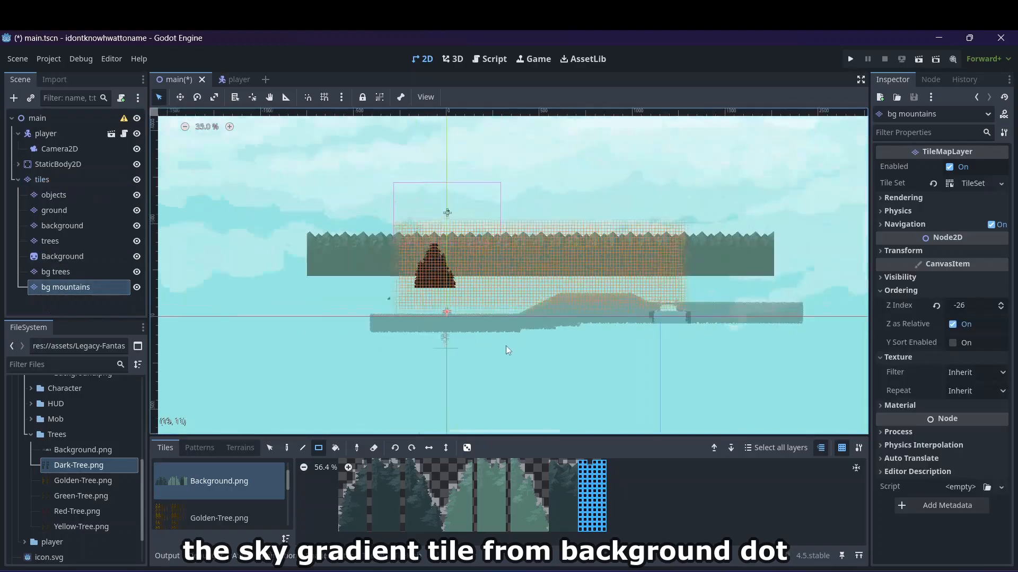
{"action": "scroll", "coordinate": [505, 346], "scroll_direction": "up", "scroll_amount": 19}
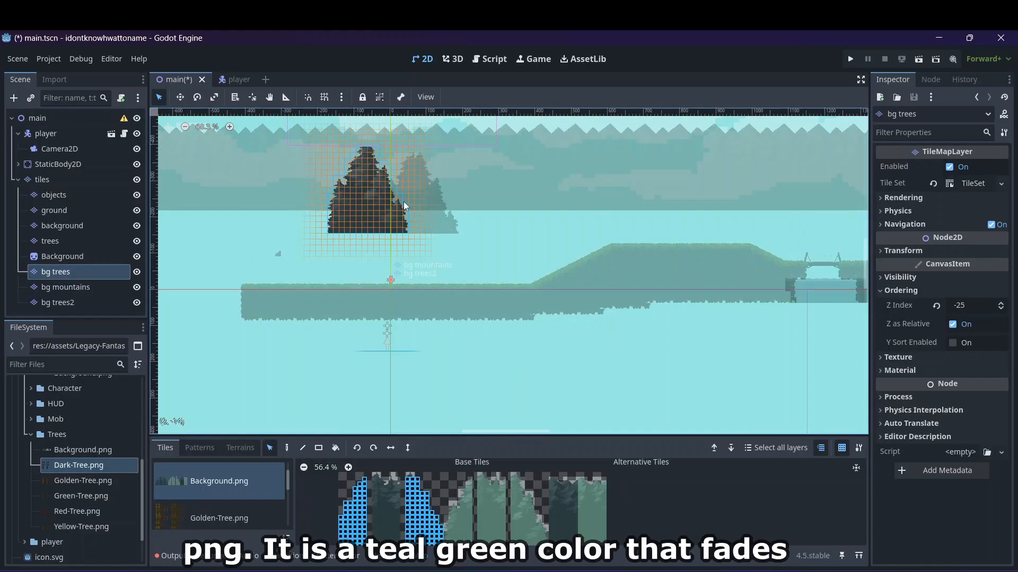
- Stamp four more dark pine trees on bg trees, spaced in two staggered rows above the ground and hill
{"action": "left_click", "coordinate": [497, 194]}
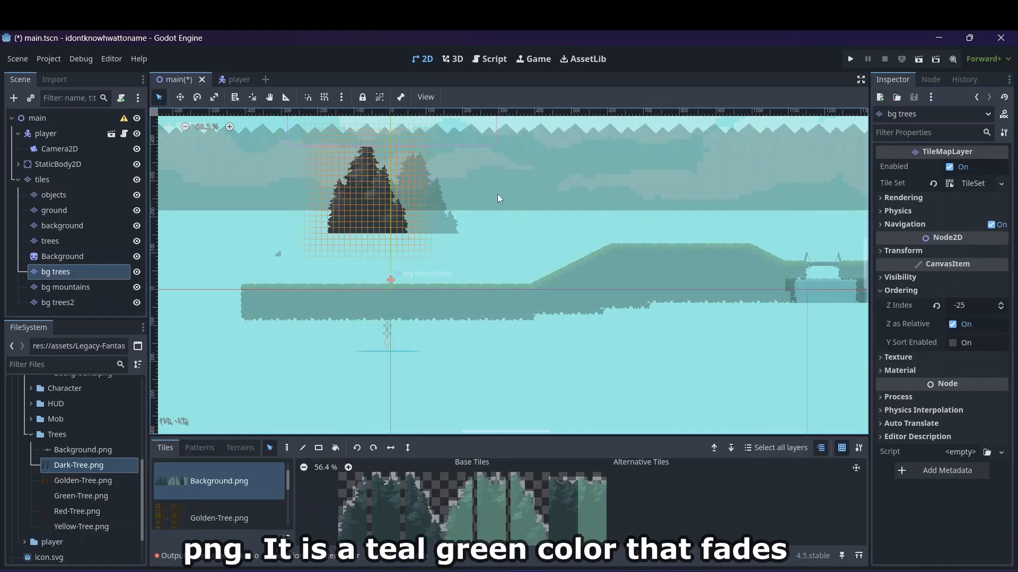
{"action": "left_click", "coordinate": [494, 192]}
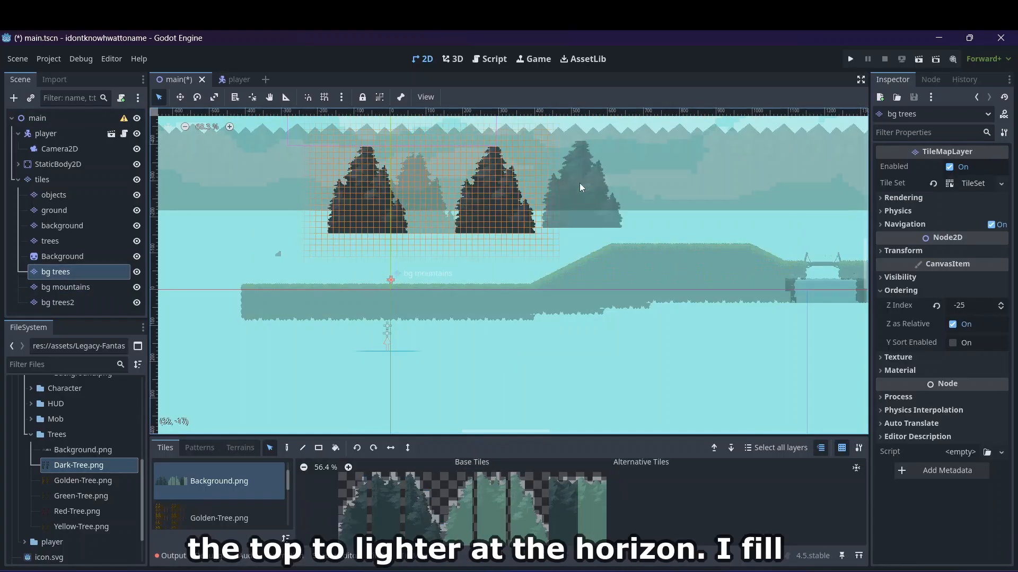
{"action": "left_click", "coordinate": [621, 183]}
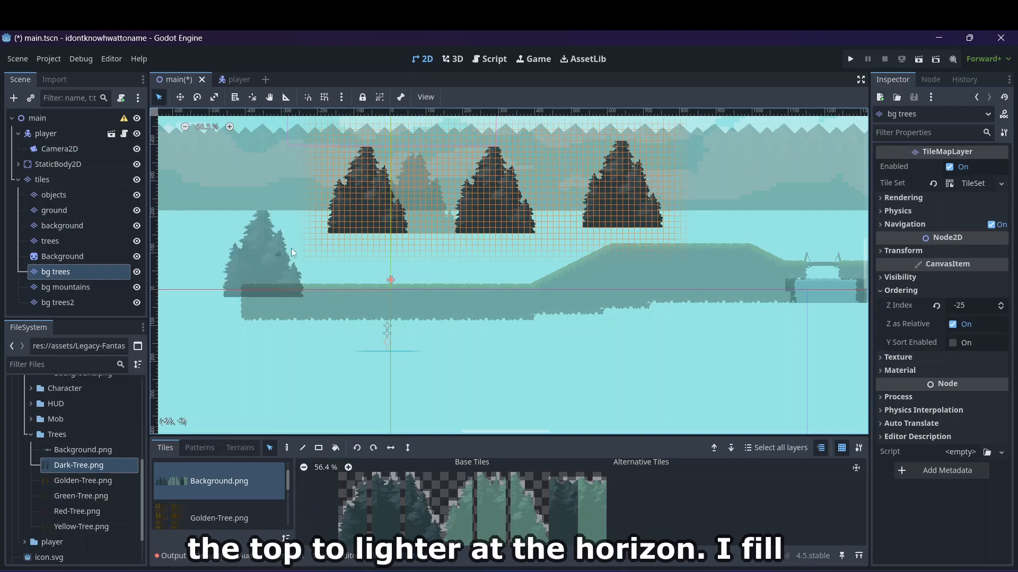
{"action": "left_click", "coordinate": [439, 233]}
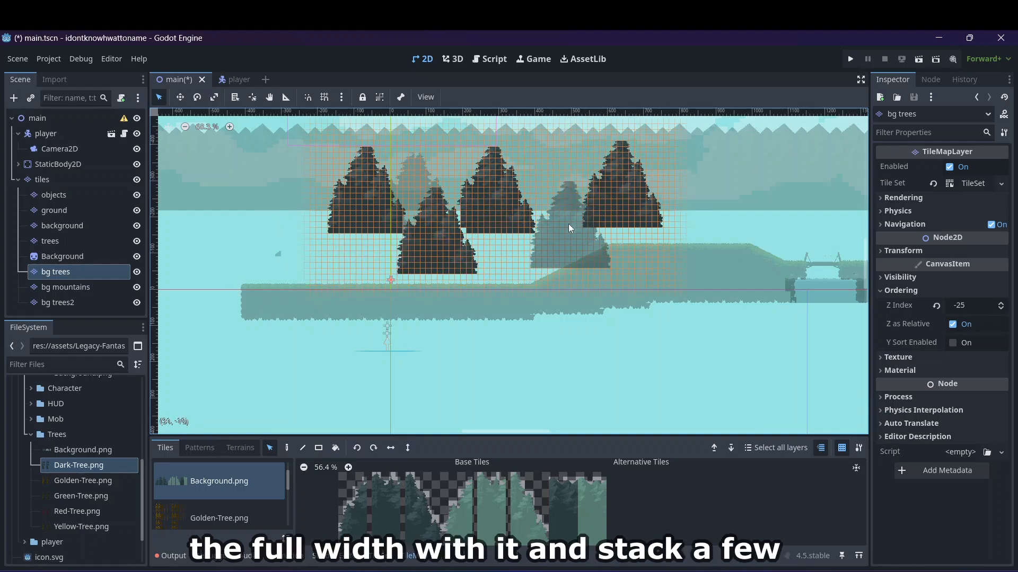
{"action": "left_click", "coordinate": [566, 225]}
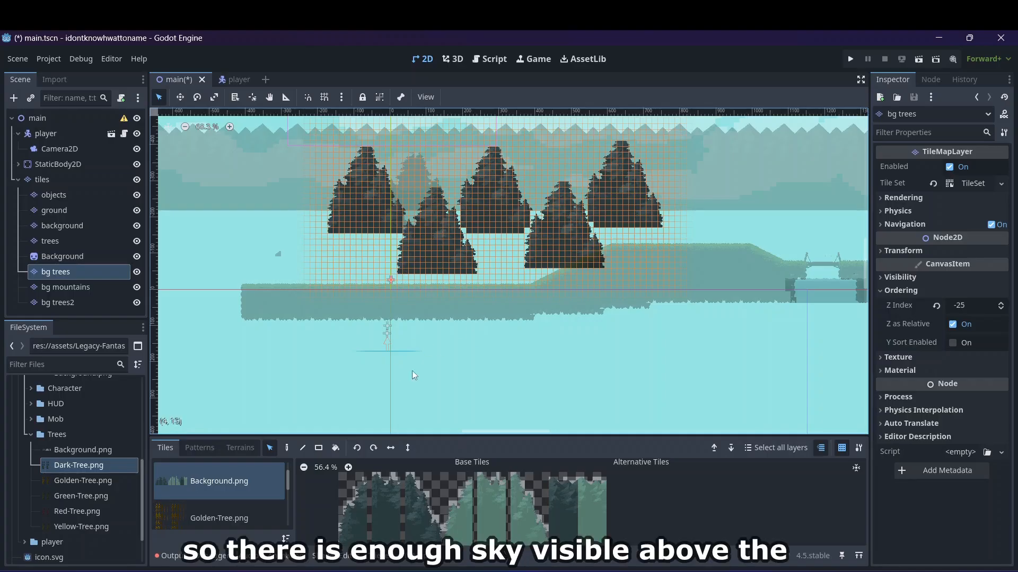
- Stamp a dark pine above the hill's right slope and another just past the bridge on bg trees, undoing one misplaced stamp
{"action": "left_click_drag", "start_coordinate": [484, 433], "coordinate": [564, 433]}
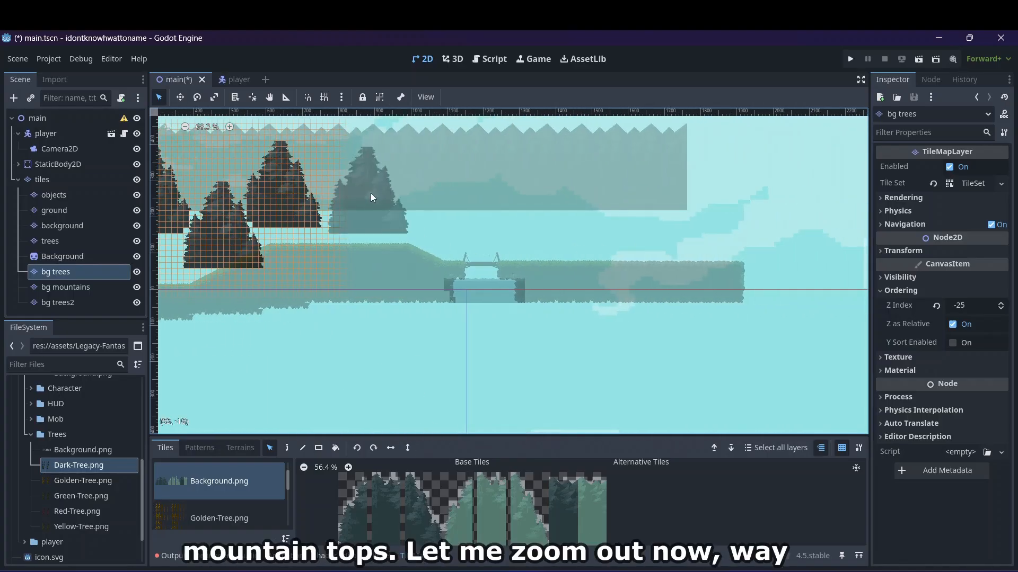
{"action": "left_click", "coordinate": [373, 197]}
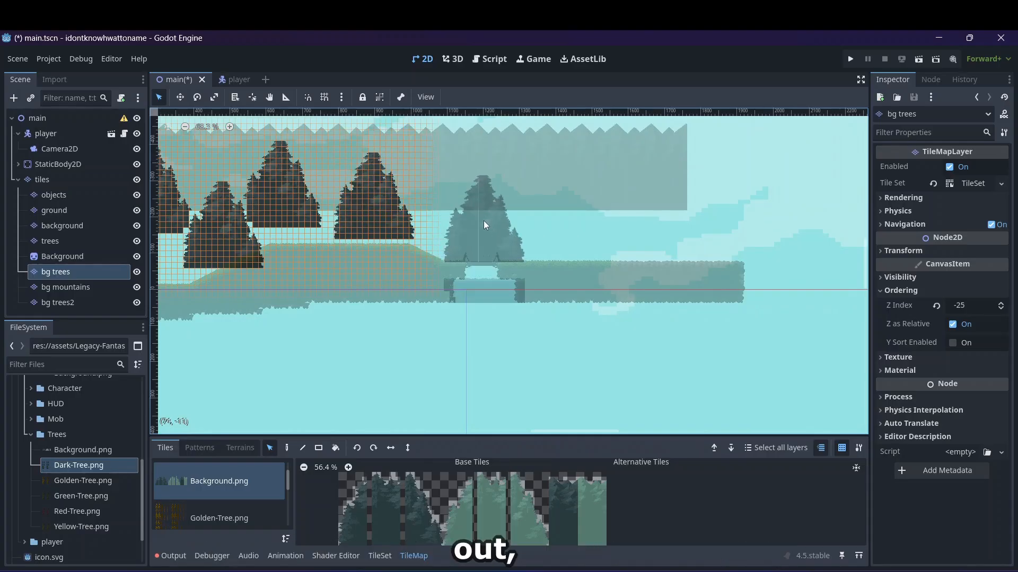
{"action": "left_click", "coordinate": [485, 219]}
{"action": "key", "text": "ctrl+z"}
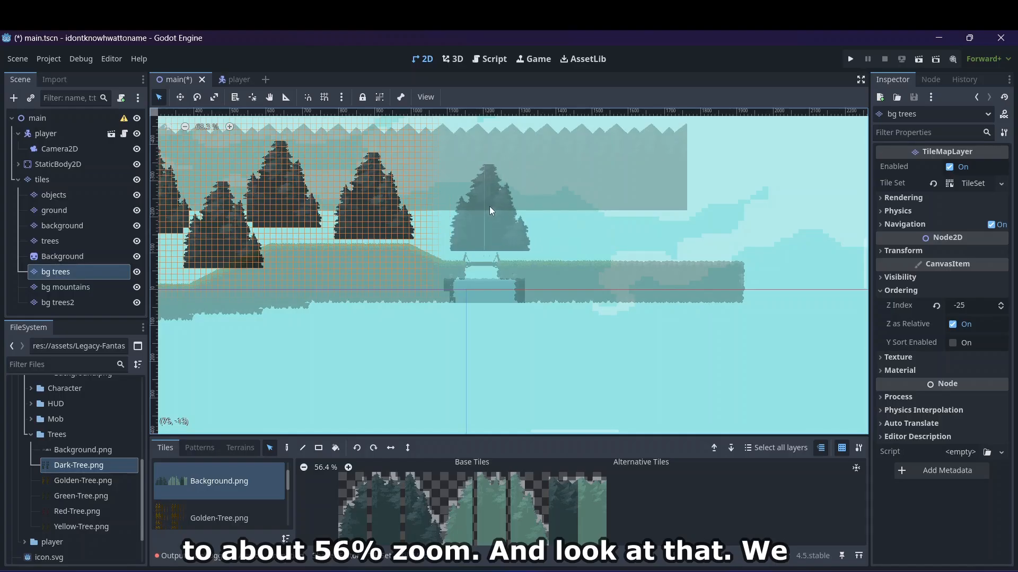
{"action": "left_click", "coordinate": [549, 219]}
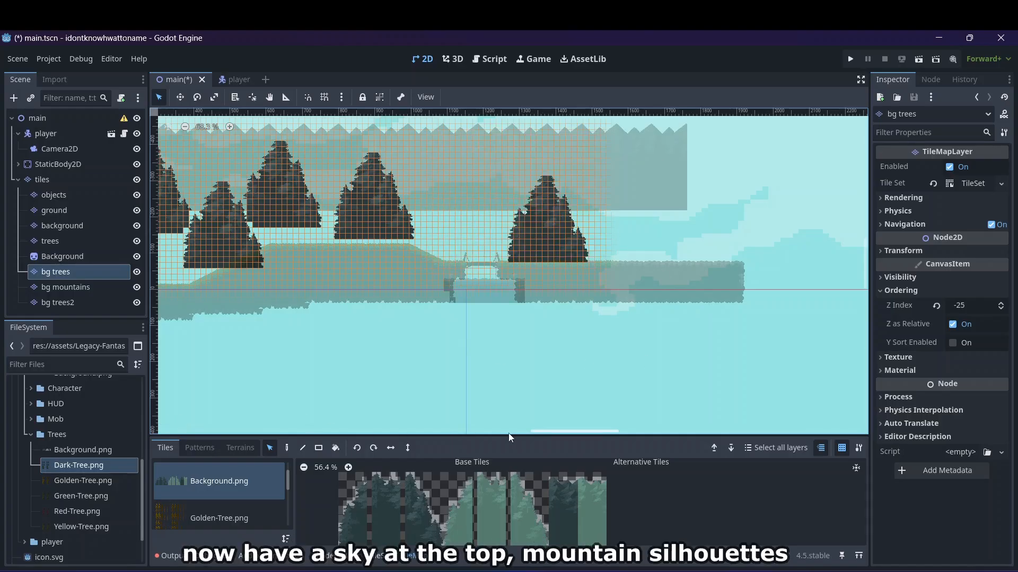
- Switch to bg trees2 and select its overlapping dark and pale tree tiles to examine them up close
{"action": "left_click_drag", "start_coordinate": [543, 431], "coordinate": [509, 421]}
{"action": "left_click", "coordinate": [133, 300]}
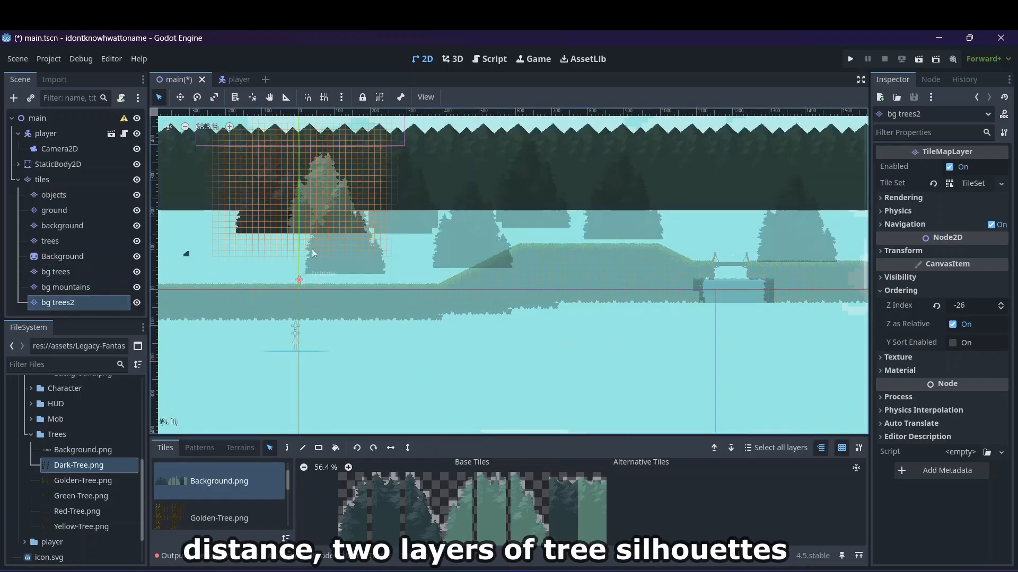
{"action": "left_click_drag", "start_coordinate": [521, 119], "coordinate": [211, 130]}
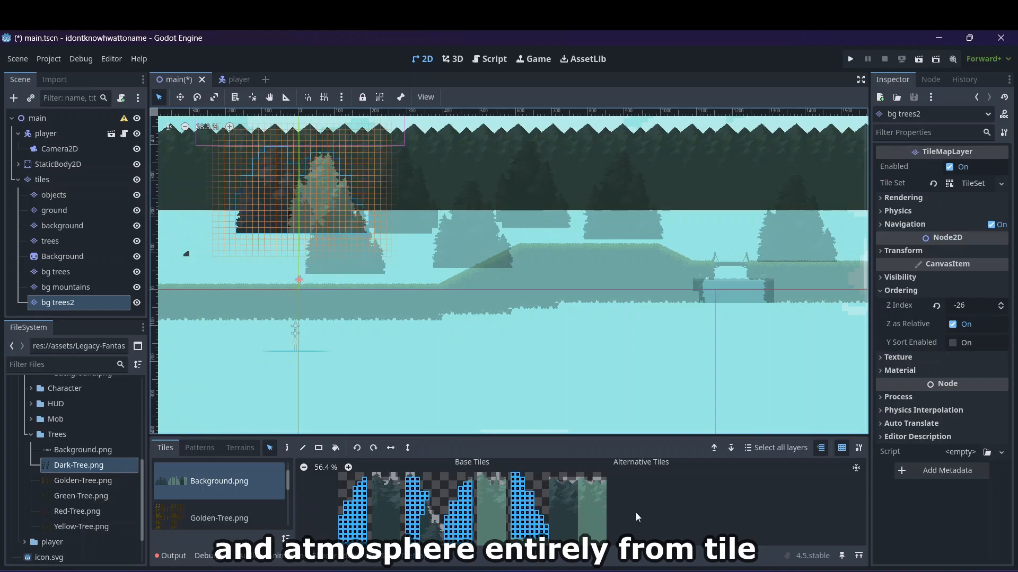
{"action": "scroll", "coordinate": [184, 168], "scroll_direction": "up", "scroll_amount": 10}
{"action": "scroll", "coordinate": [184, 168], "scroll_direction": "down", "scroll_amount": 2}
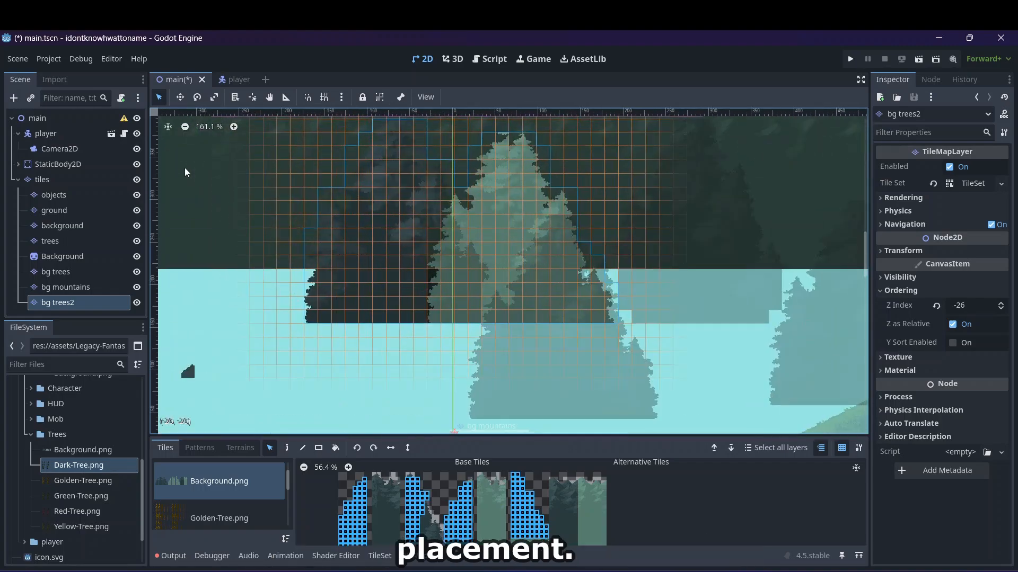
{"action": "scroll", "coordinate": [445, 499], "scroll_direction": "down", "scroll_amount": 5}
{"action": "scroll", "coordinate": [443, 496], "scroll_direction": "up", "scroll_amount": 6}
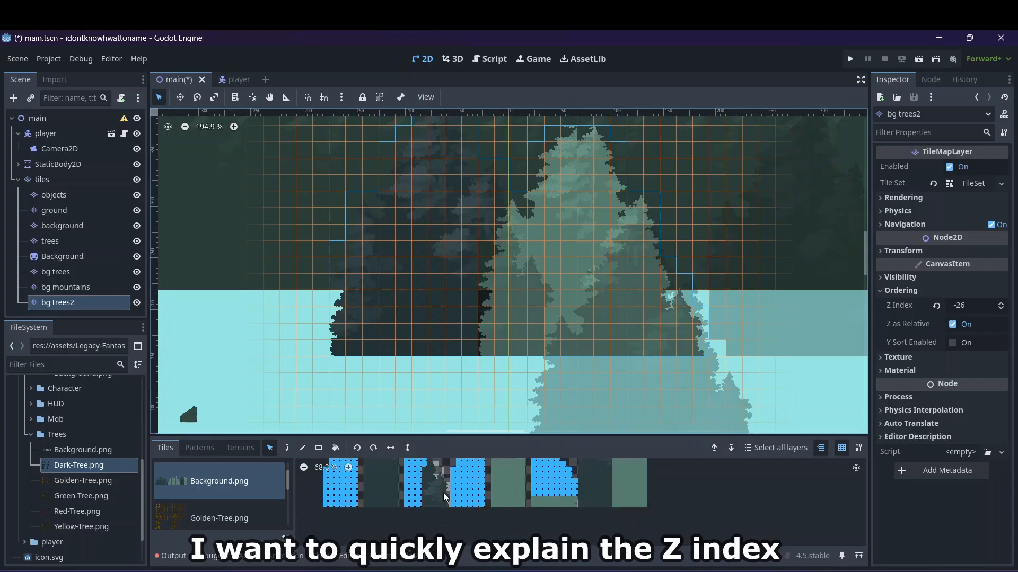
{"action": "scroll", "coordinate": [443, 496], "scroll_direction": "down", "scroll_amount": 2}
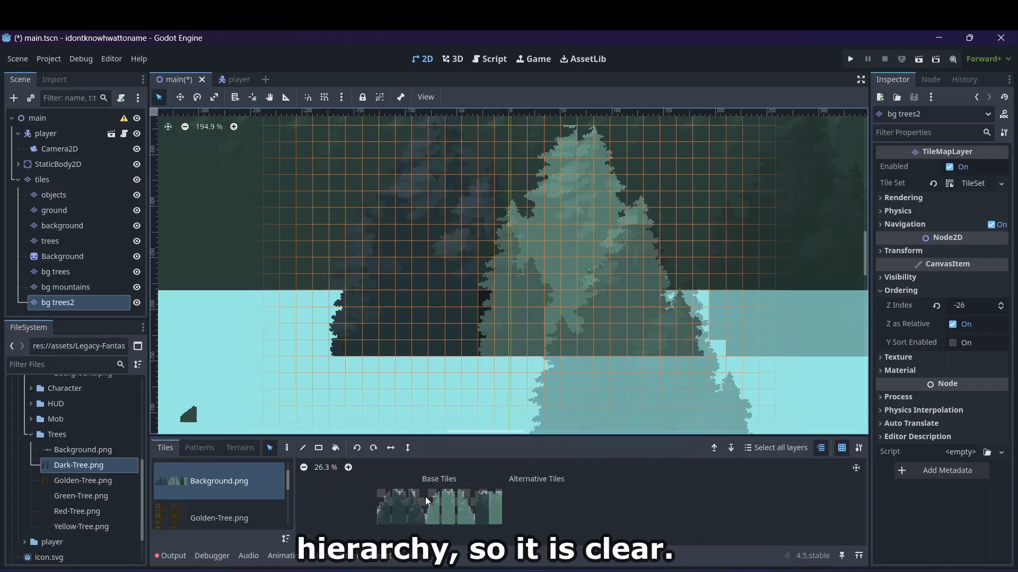
{"action": "scroll", "coordinate": [393, 498], "scroll_direction": "down", "scroll_amount": 1}
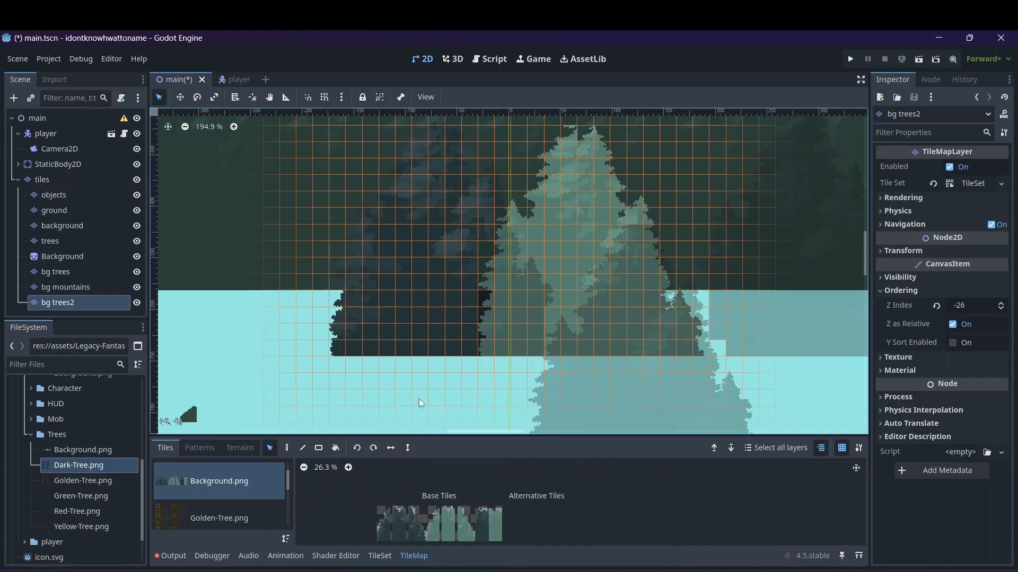
{"action": "left_click", "coordinate": [335, 448]}
{"action": "left_click", "coordinate": [350, 307]}
{"action": "mouse_move", "coordinate": [443, 165]}
{"action": "left_mouse_down"}
{"action": "mouse_move", "coordinate": [364, 285]}
{"action": "mouse_move", "coordinate": [347, 255]}
{"action": "mouse_move", "coordinate": [329, 247]}
{"action": "left_mouse_up"}
{"action": "key", "text": "ctrl+z"}
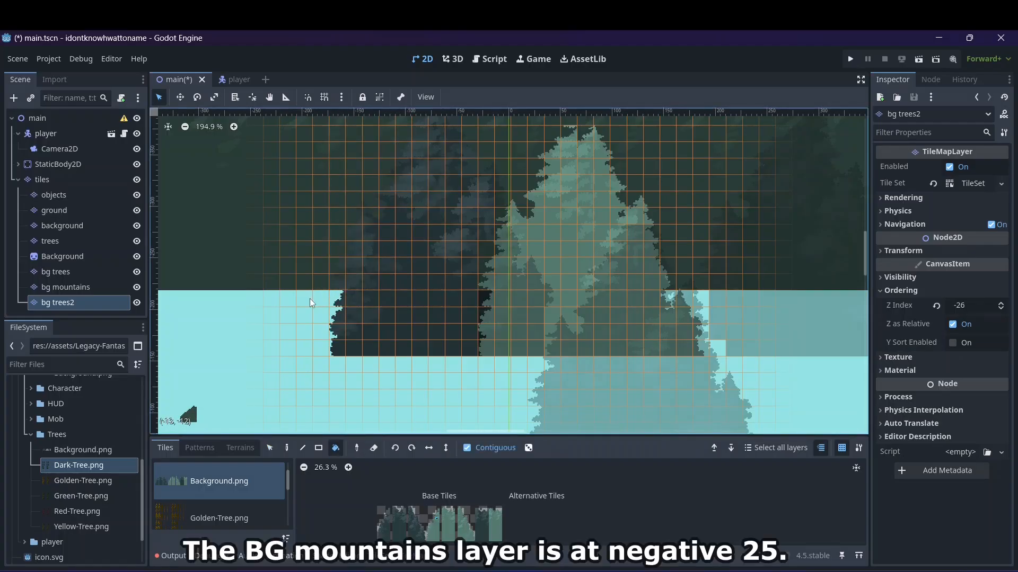
- Erase the dark tree beside the pale one from bg trees2 using rectangular areas
{"action": "left_click", "coordinate": [318, 448]}
{"action": "left_click_drag", "start_coordinate": [468, 350], "coordinate": [329, 141]}
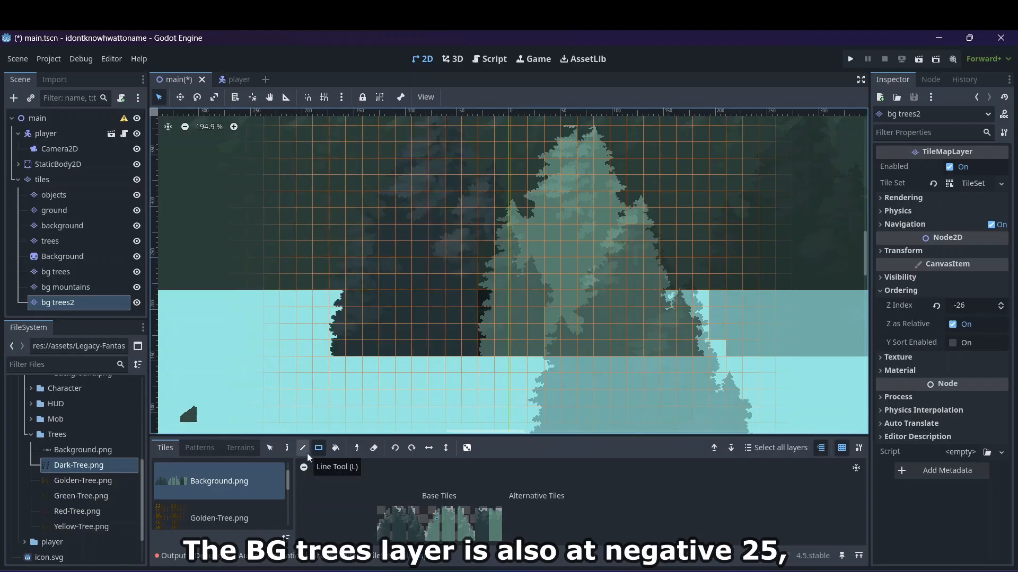
{"action": "left_click", "coordinate": [372, 448]}
{"action": "mouse_move", "coordinate": [474, 351]}
{"action": "left_mouse_down"}
{"action": "mouse_move", "coordinate": [352, 118]}
{"action": "mouse_move", "coordinate": [309, 117]}
{"action": "left_mouse_up"}
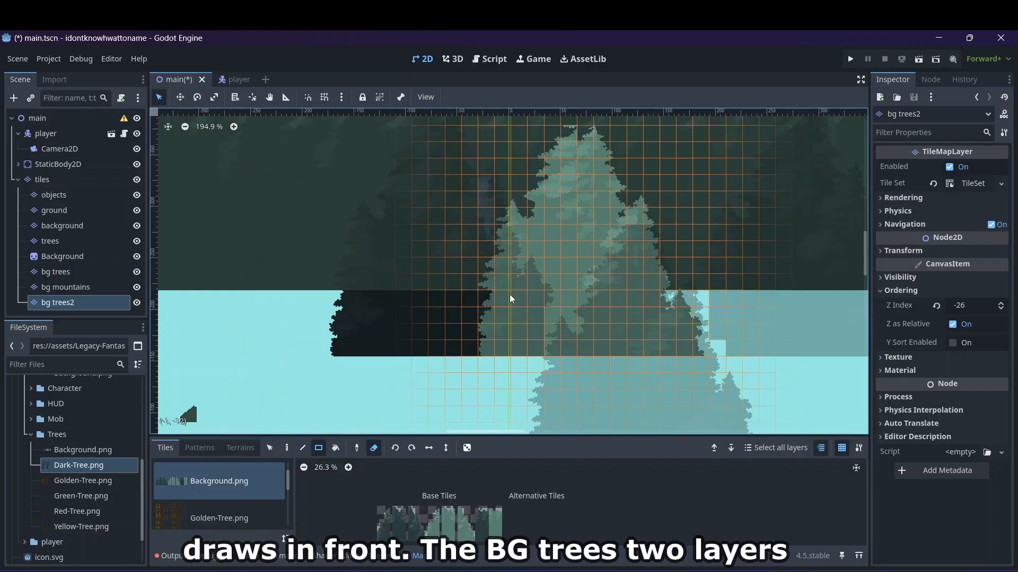
{"action": "scroll", "coordinate": [498, 265], "scroll_direction": "up", "scroll_amount": 2}
{"action": "left_click_drag", "start_coordinate": [486, 197], "coordinate": [478, 271]}
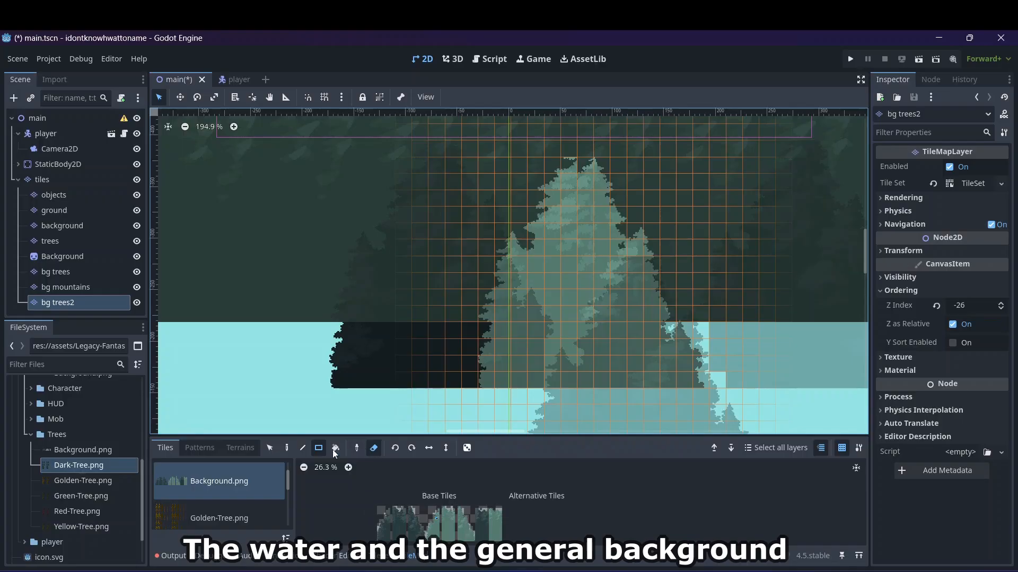
- Select all tiles of the remaining pale green pine on bg trees2 as the stamp pattern
{"action": "left_click", "coordinate": [271, 449]}
{"action": "left_click_drag", "start_coordinate": [394, 156], "coordinate": [737, 448]}
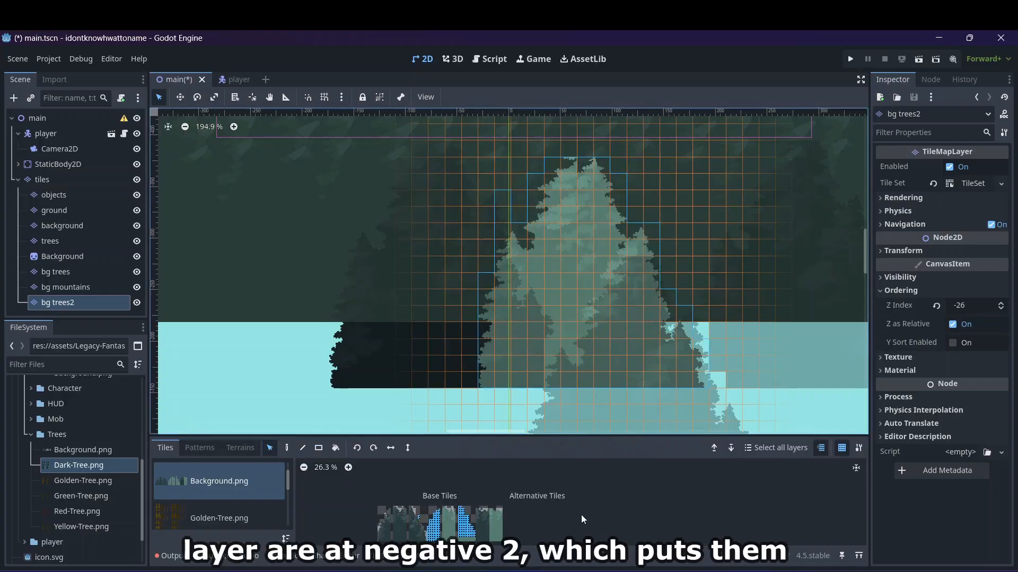
{"action": "scroll", "coordinate": [583, 509], "scroll_direction": "down", "scroll_amount": 2}
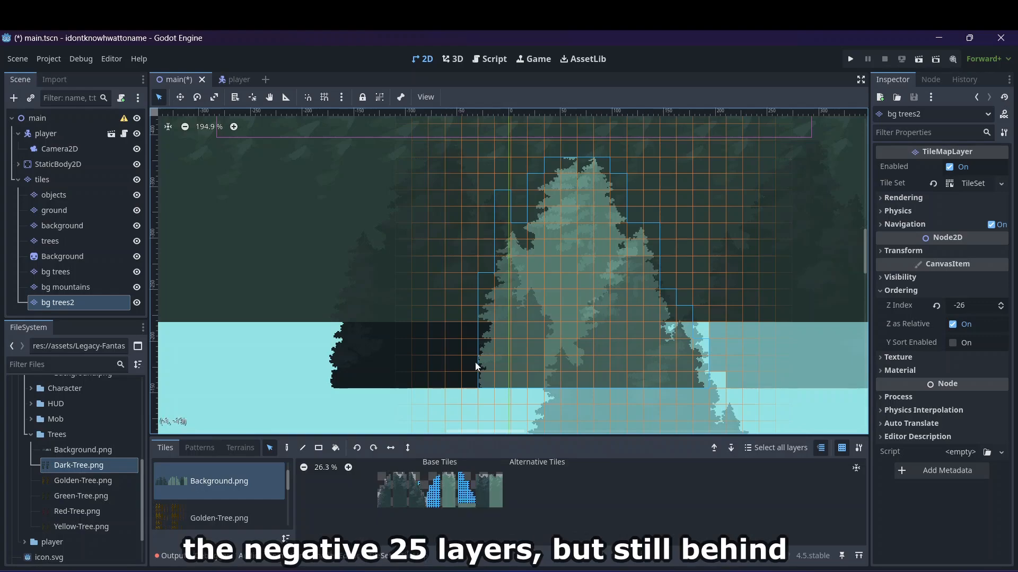
{"action": "left_click", "coordinate": [719, 288]}
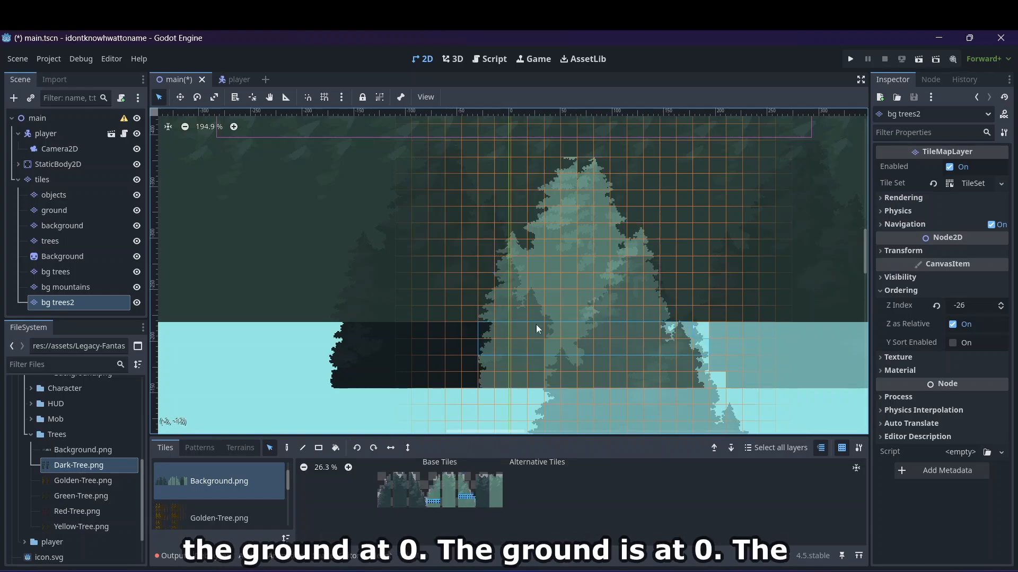
{"action": "key", "text": "d"}
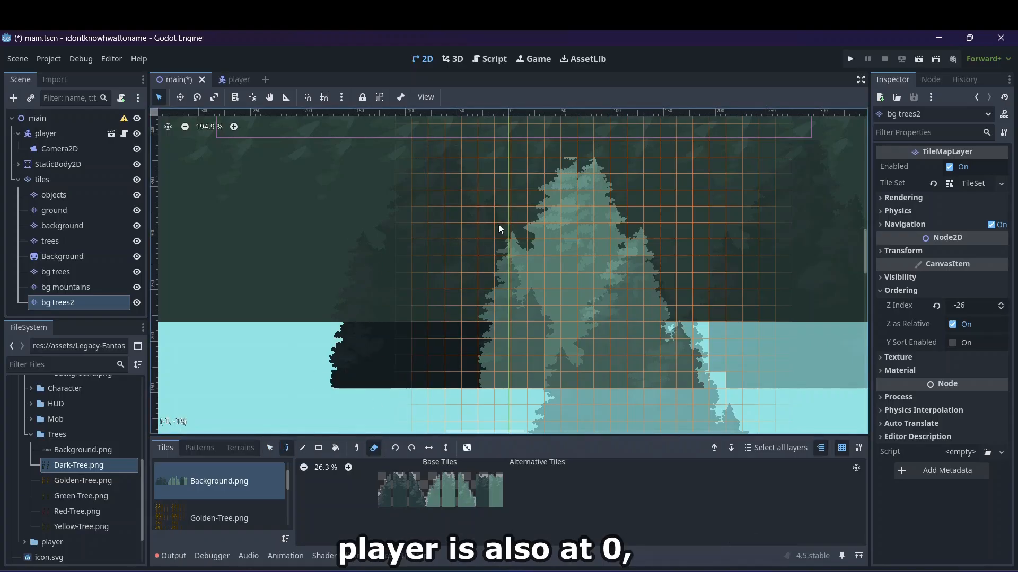
{"action": "key", "text": "s"}
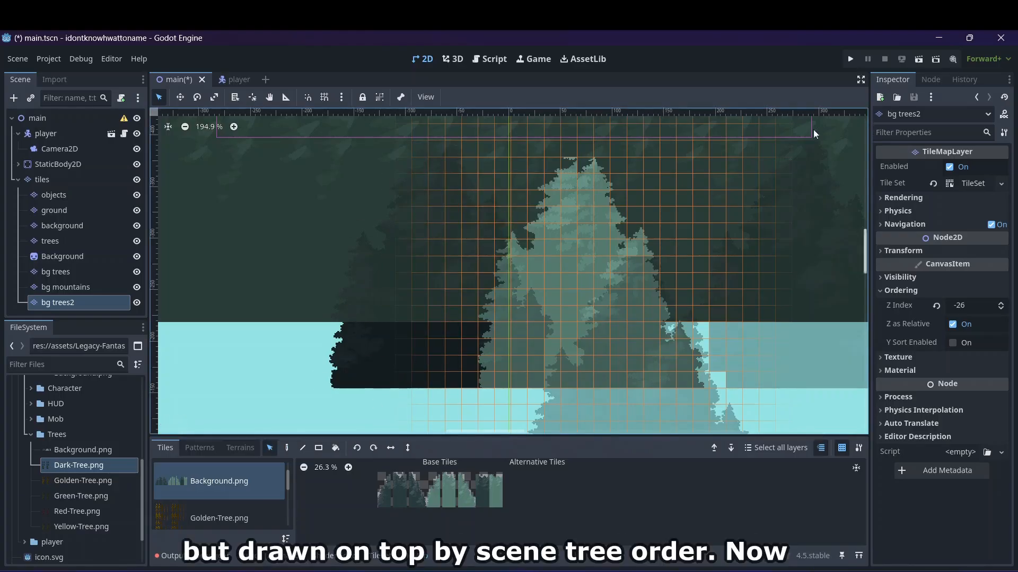
{"action": "left_click_drag", "start_coordinate": [815, 134], "coordinate": [444, 433]}
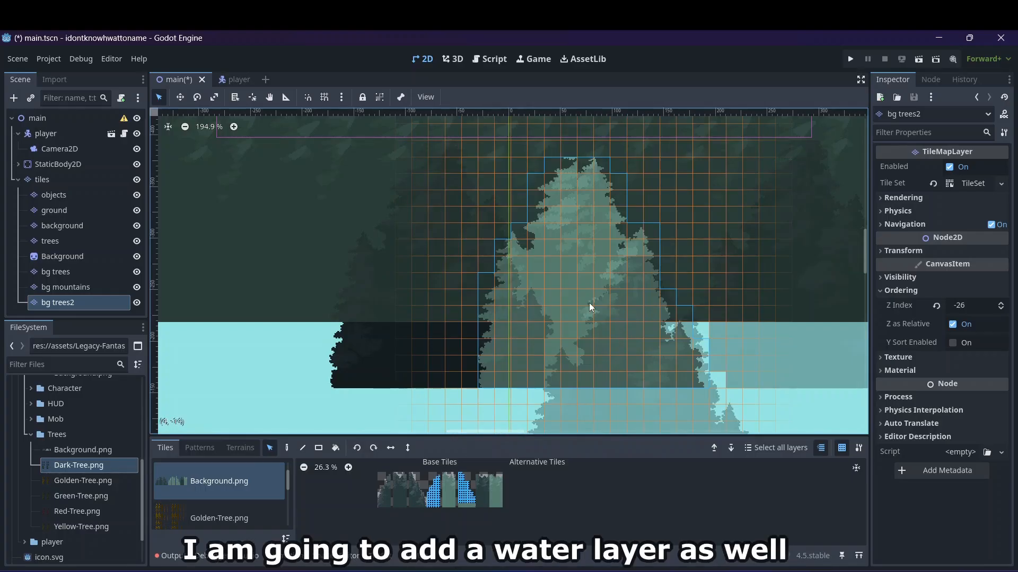
- Stamp seven pale green pines on bg trees2 at varied heights, spread from the level's left end to its right end
{"action": "scroll", "coordinate": [590, 303], "scroll_direction": "down", "scroll_amount": 6}
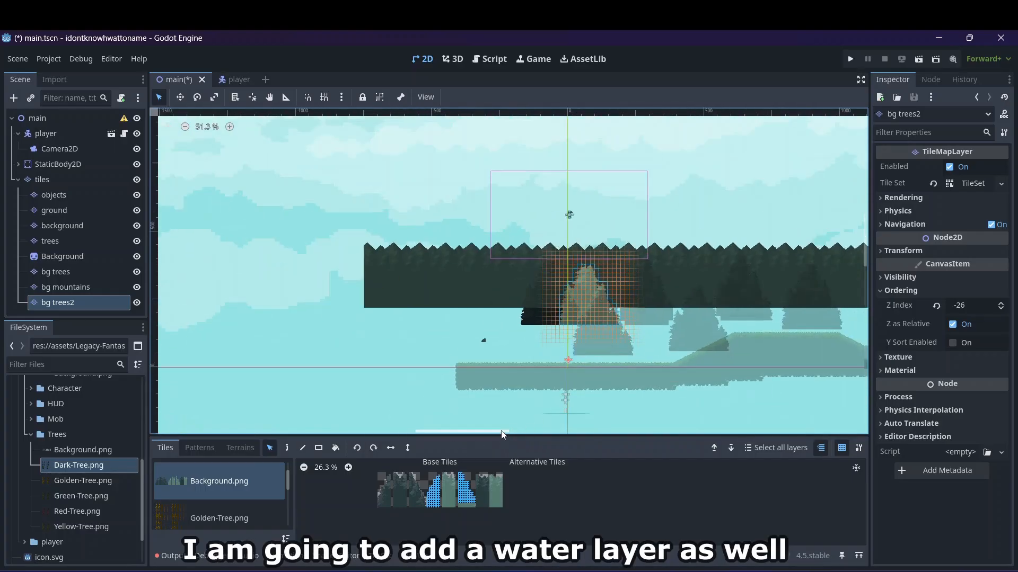
{"action": "left_click_drag", "start_coordinate": [502, 435], "coordinate": [561, 419]}
{"action": "left_click", "coordinate": [464, 335]}
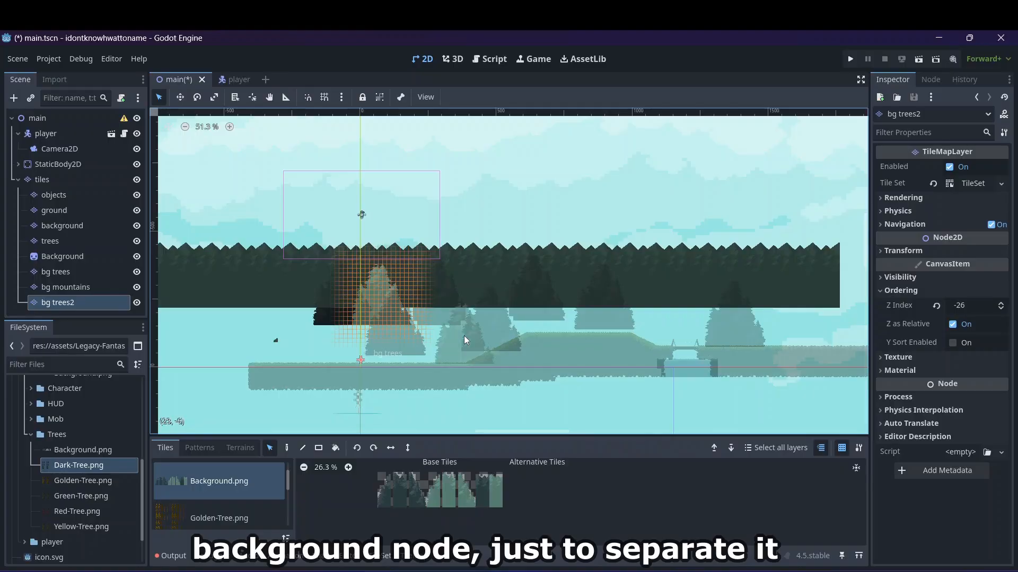
{"action": "left_click", "coordinate": [478, 285]}
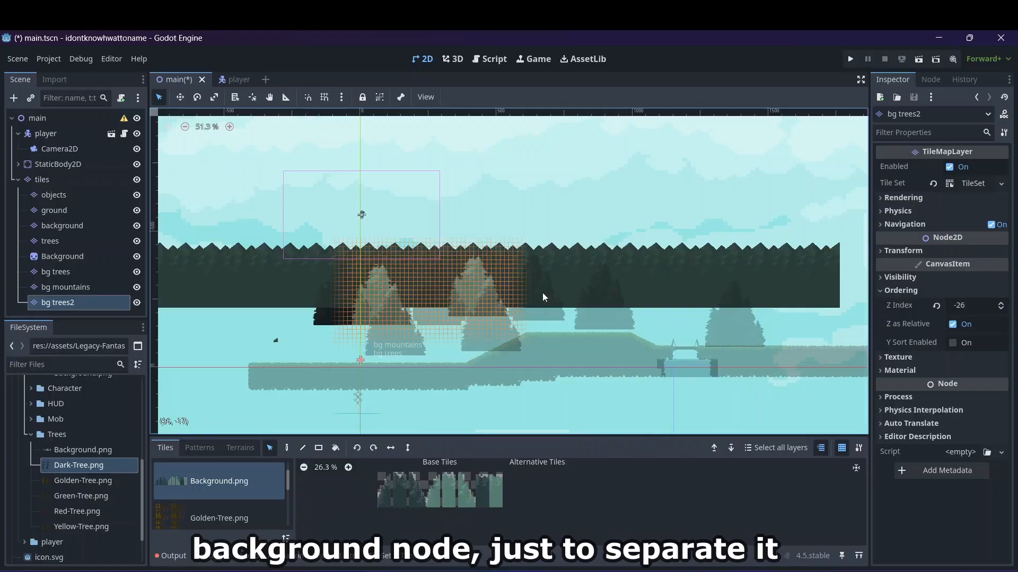
{"action": "left_click", "coordinate": [579, 295]}
{"action": "left_click", "coordinate": [666, 297]}
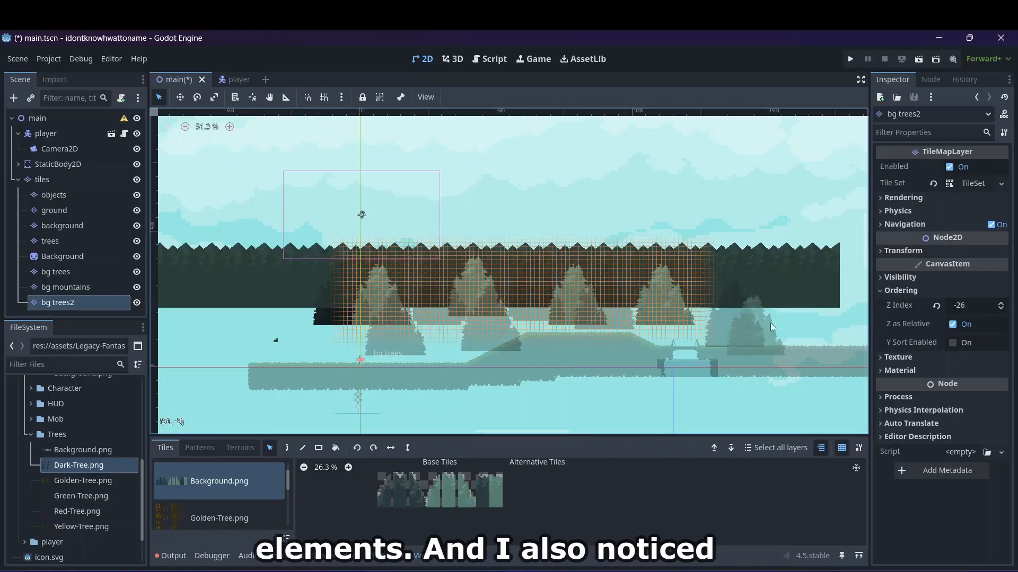
{"action": "left_click", "coordinate": [778, 311]}
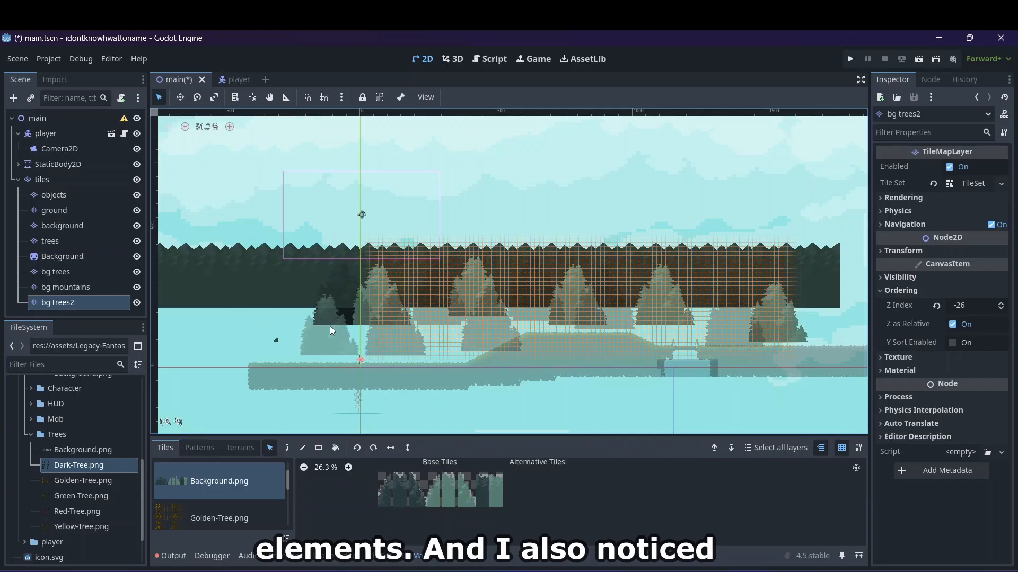
{"action": "left_click", "coordinate": [329, 326]}
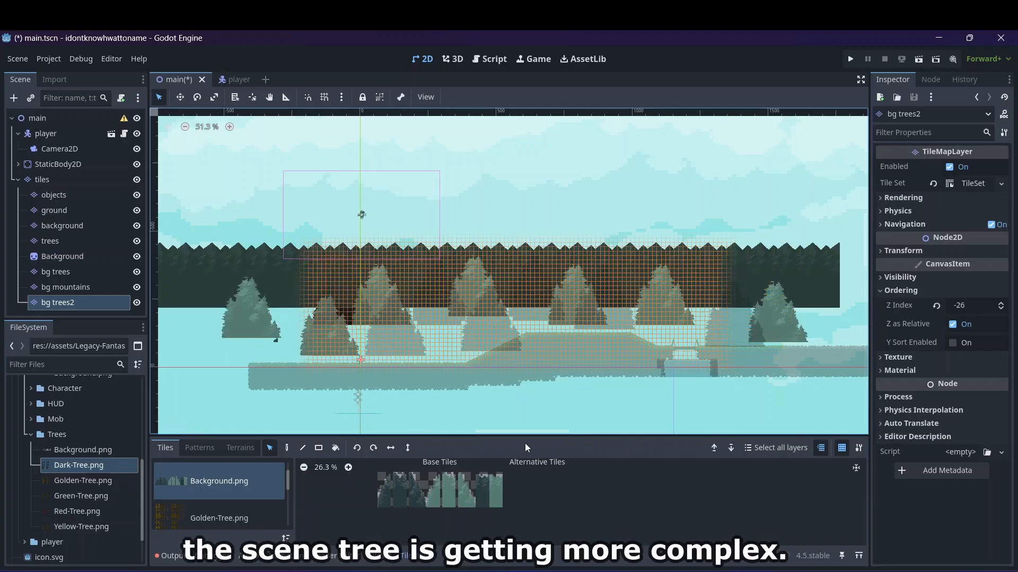
{"action": "left_click_drag", "start_coordinate": [550, 432], "coordinate": [591, 319]}
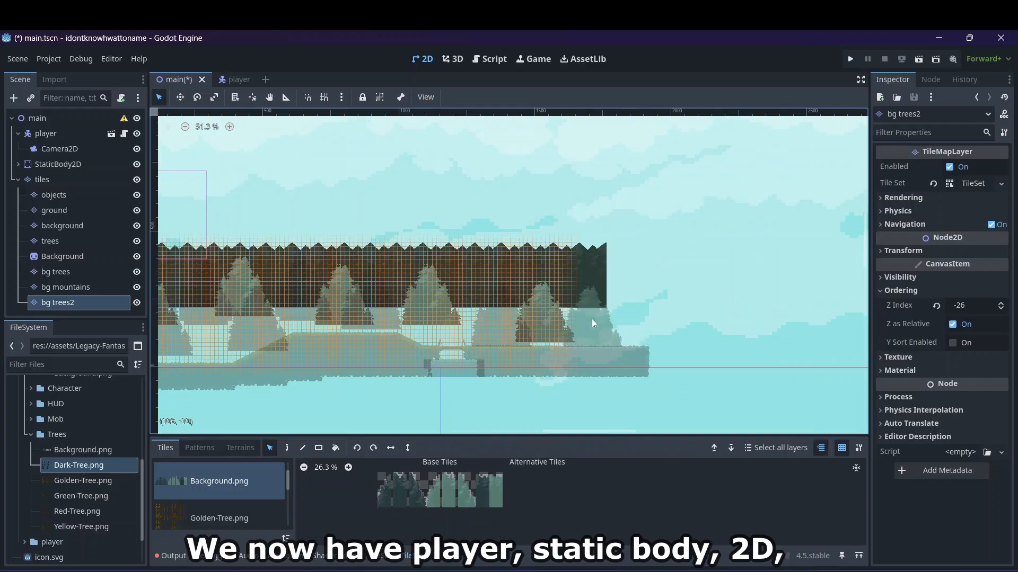
{"action": "left_click", "coordinate": [592, 319]}
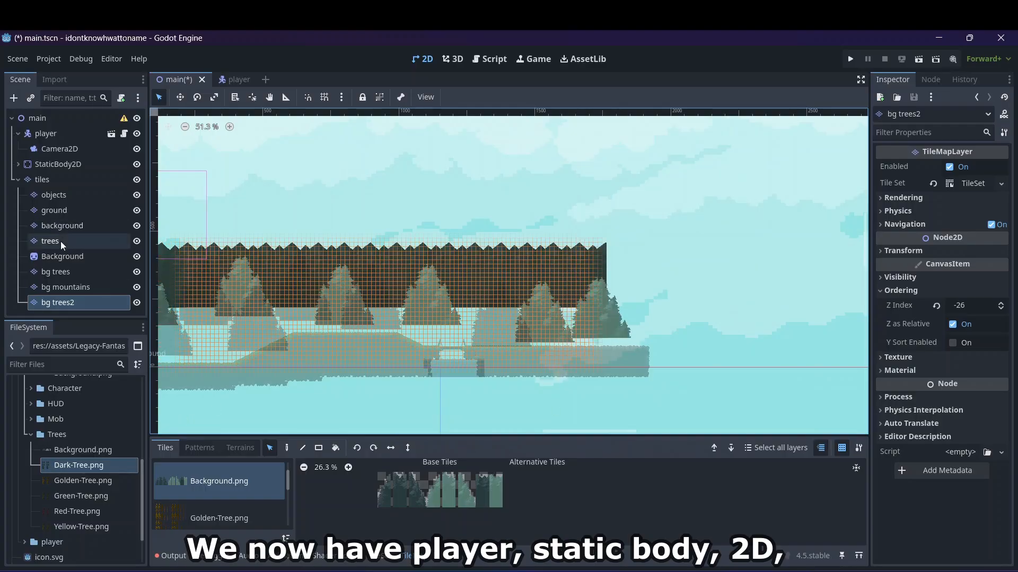
- Switch to the bg trees layer and erase all its tiles with a rectangular area spanning the level
{"action": "left_click", "coordinate": [61, 124]}
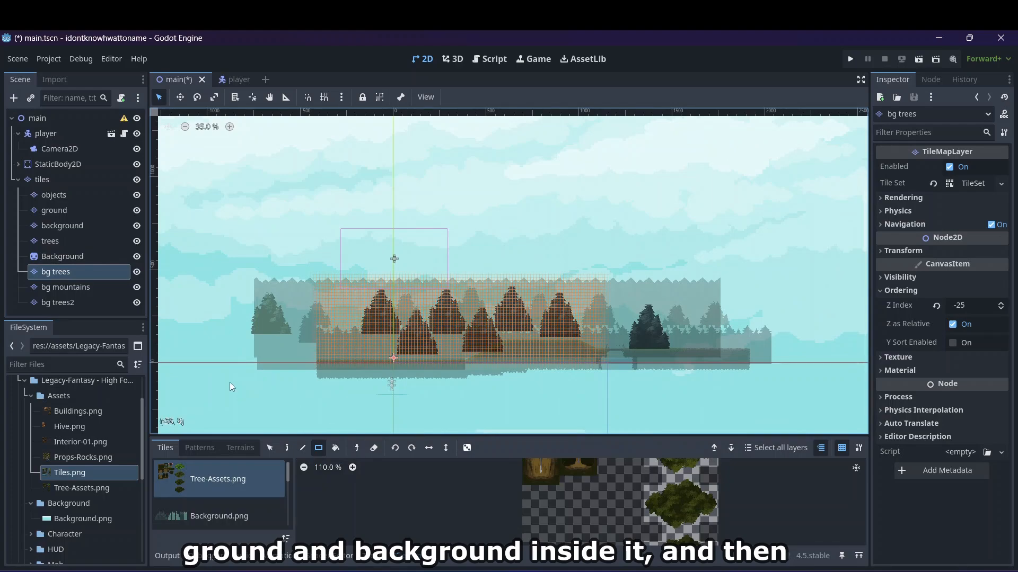
{"action": "mouse_move", "coordinate": [231, 383]}
{"action": "left_mouse_down"}
{"action": "mouse_move", "coordinate": [895, 159]}
{"action": "mouse_move", "coordinate": [815, 236]}
{"action": "left_mouse_up"}
{"action": "left_click", "coordinate": [375, 449]}
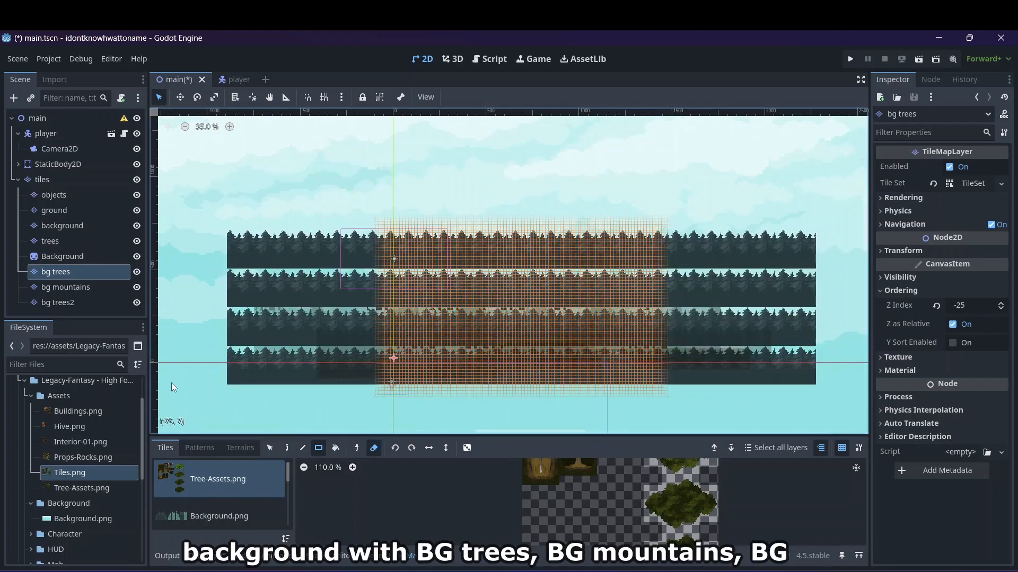
{"action": "mouse_move", "coordinate": [171, 383]}
{"action": "left_mouse_down"}
{"action": "mouse_move", "coordinate": [596, 191]}
{"action": "mouse_move", "coordinate": [819, 133]}
{"action": "mouse_move", "coordinate": [864, 132]}
{"action": "left_mouse_up"}
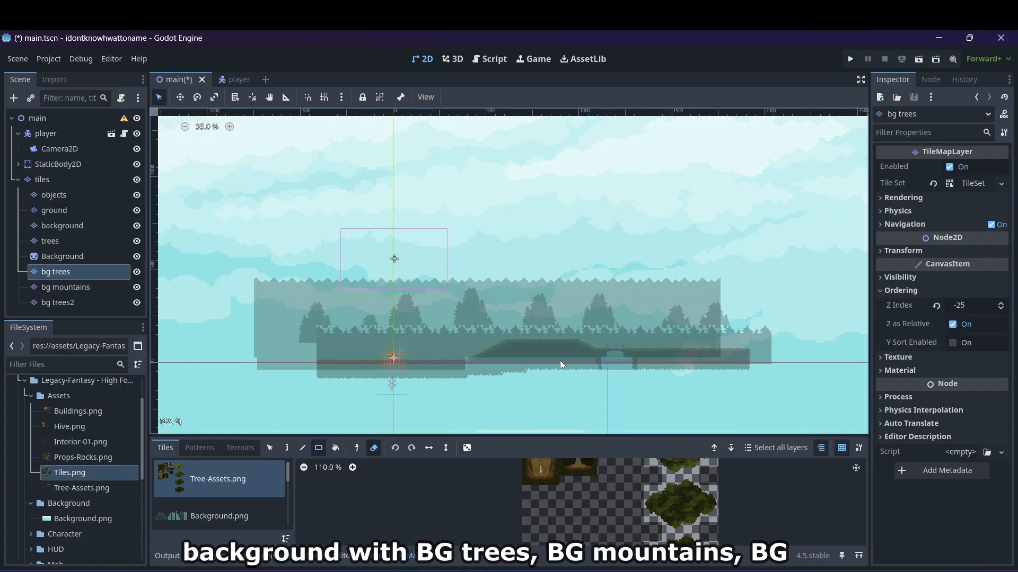
- Paint a freehand arch outline on bg trees with dark brown tiles from Tiles.png, from the grassy hill over the bridge to the far bank
{"action": "scroll", "coordinate": [475, 351], "scroll_direction": "up", "scroll_amount": 5}
{"action": "scroll", "coordinate": [366, 351], "scroll_direction": "down", "scroll_amount": 5}
{"action": "scroll", "coordinate": [366, 351], "scroll_direction": "up", "scroll_amount": 5}
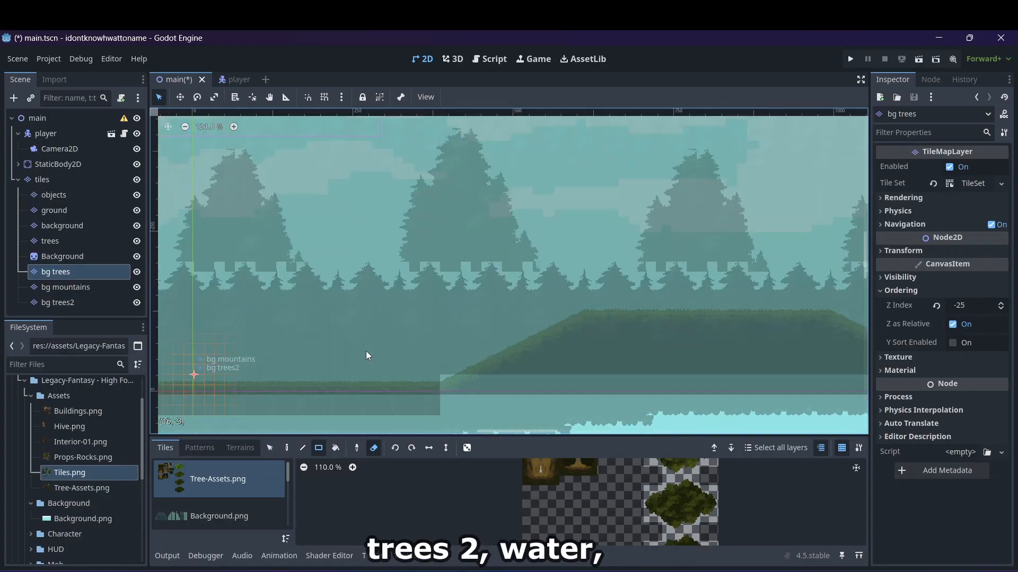
{"action": "scroll", "coordinate": [186, 521], "scroll_direction": "down", "scroll_amount": 2}
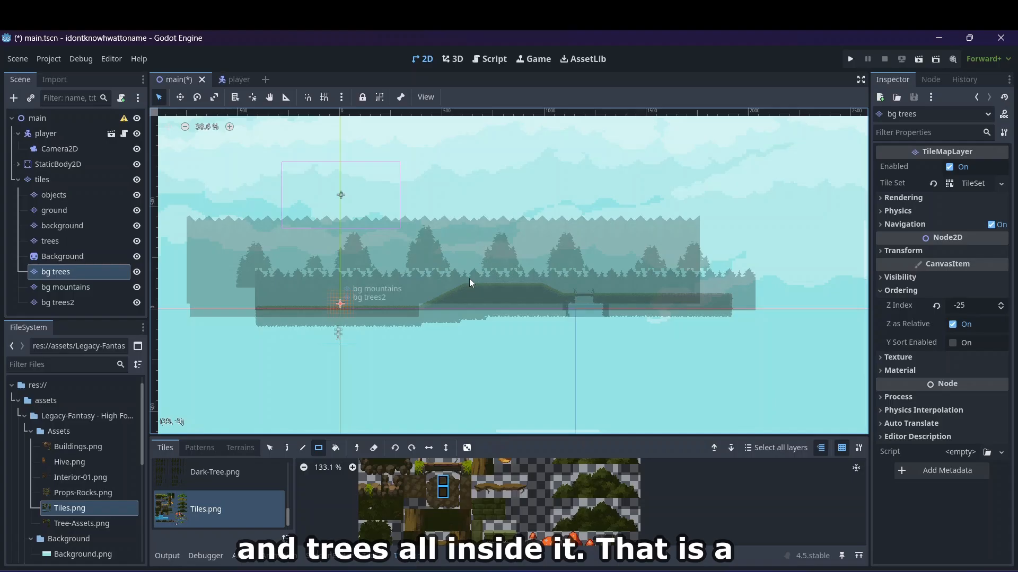
{"action": "left_click", "coordinate": [287, 448]}
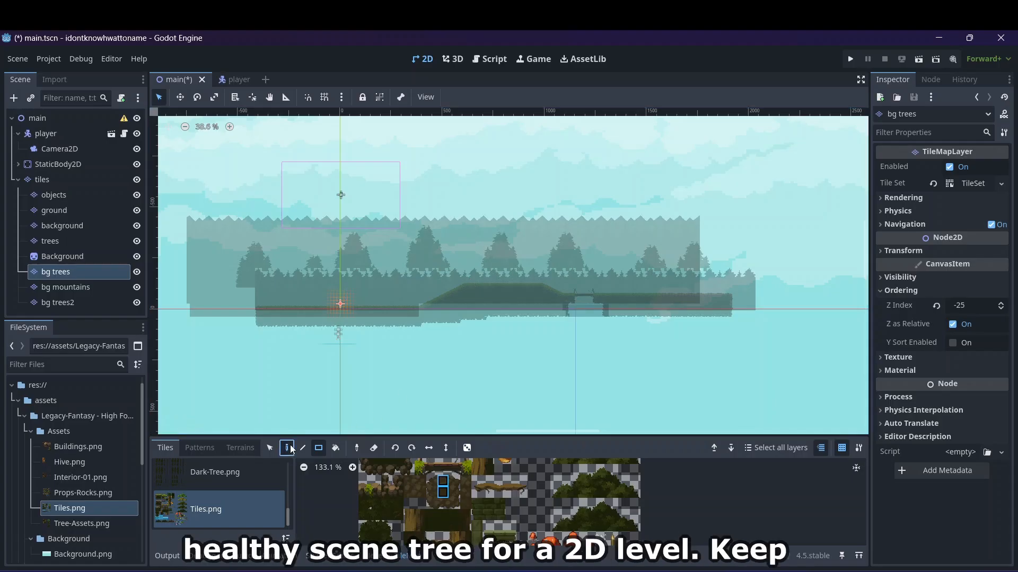
{"action": "mouse_move", "coordinate": [481, 289]}
{"action": "left_mouse_down"}
{"action": "mouse_move", "coordinate": [520, 255]}
{"action": "mouse_move", "coordinate": [572, 240]}
{"action": "mouse_move", "coordinate": [644, 252]}
{"action": "mouse_move", "coordinate": [680, 291]}
{"action": "left_mouse_up"}
- Fill the area under the arch's hill-side end with rectangles of a two-by-two dark tile block from Tiles.png
{"action": "left_click", "coordinate": [318, 448]}
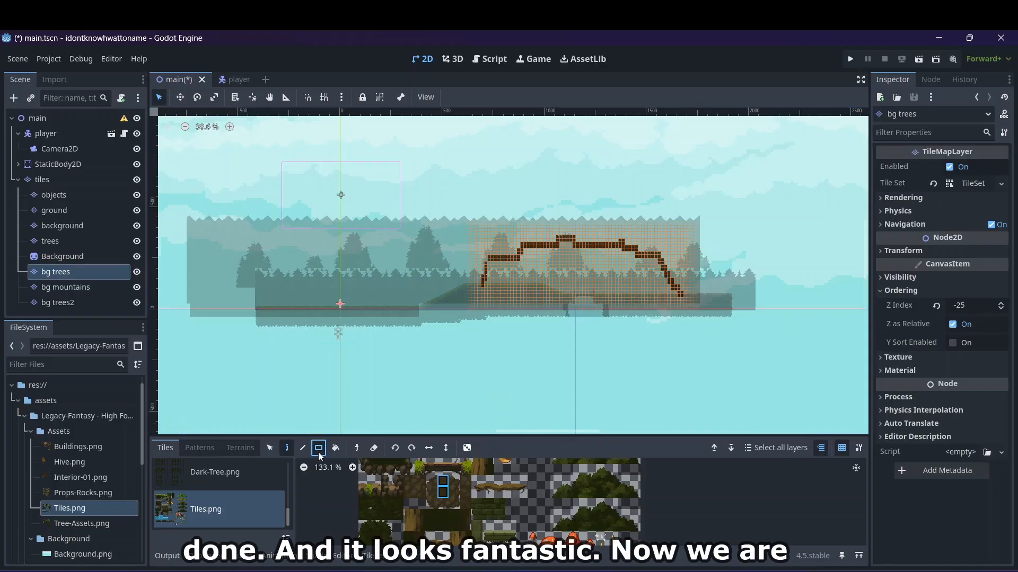
{"action": "left_click_drag", "start_coordinate": [408, 481], "coordinate": [423, 495]}
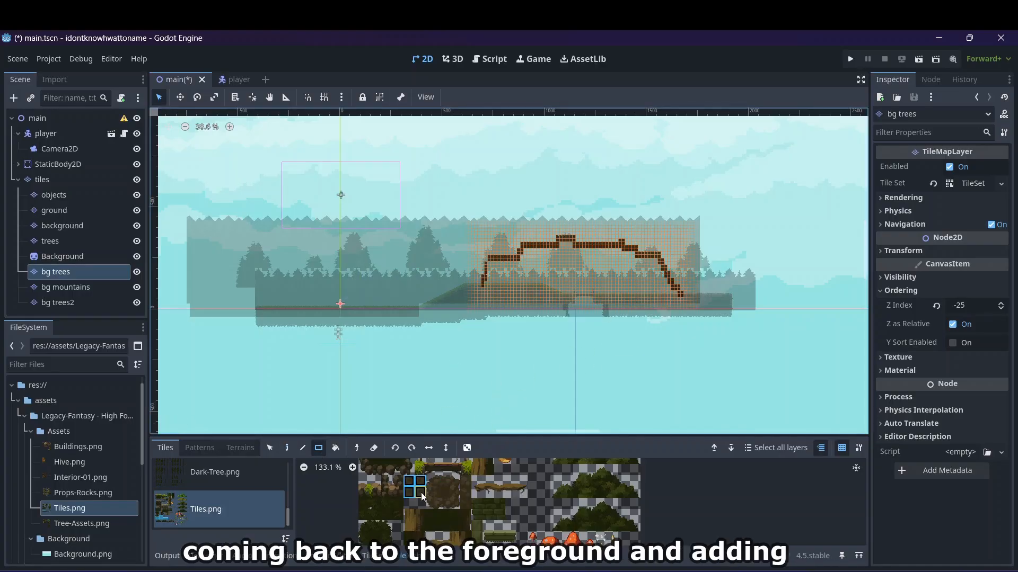
{"action": "scroll", "coordinate": [624, 259], "scroll_direction": "up", "scroll_amount": 6}
{"action": "scroll", "coordinate": [521, 290], "scroll_direction": "down", "scroll_amount": 3}
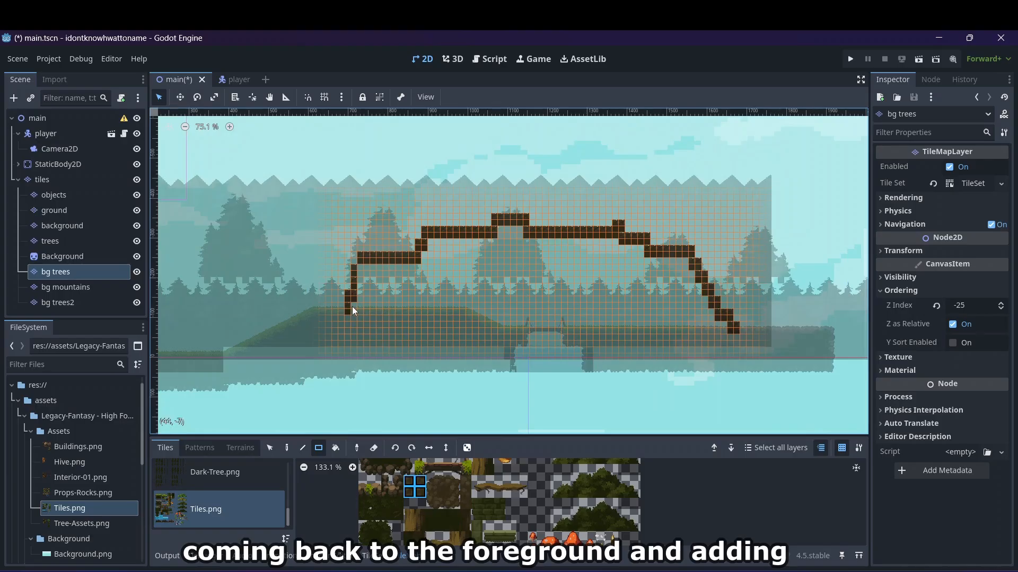
{"action": "mouse_move", "coordinate": [352, 309]}
{"action": "left_mouse_down"}
{"action": "mouse_move", "coordinate": [577, 264]}
{"action": "mouse_move", "coordinate": [661, 276]}
{"action": "mouse_move", "coordinate": [665, 265]}
{"action": "mouse_move", "coordinate": [470, 272]}
{"action": "left_mouse_up"}
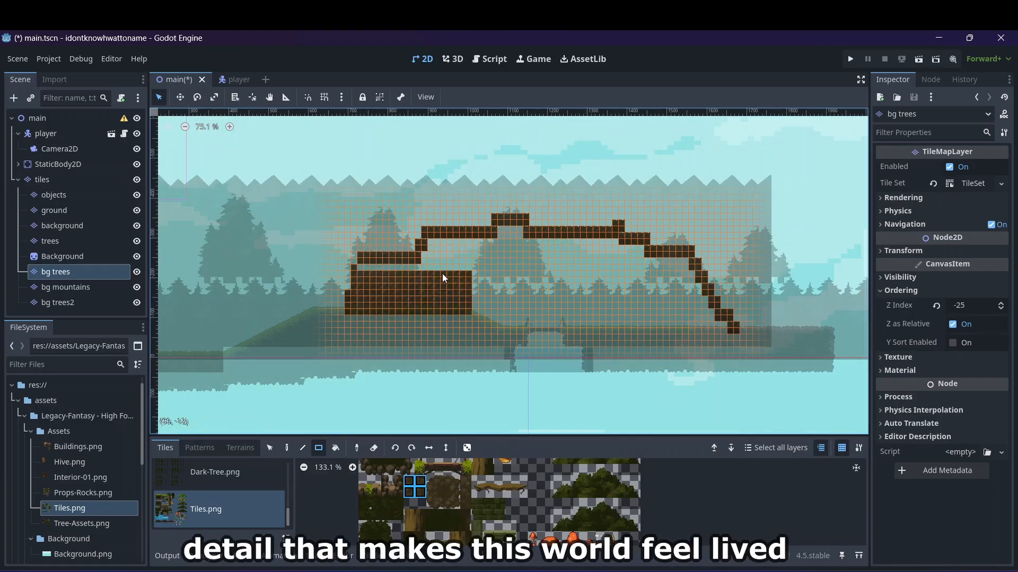
{"action": "left_click_drag", "start_coordinate": [366, 269], "coordinate": [465, 269]}
{"action": "mouse_move", "coordinate": [465, 268]}
{"action": "left_mouse_down"}
{"action": "mouse_move", "coordinate": [463, 246]}
{"action": "mouse_move", "coordinate": [421, 253]}
{"action": "mouse_move", "coordinate": [425, 242]}
{"action": "left_mouse_up"}
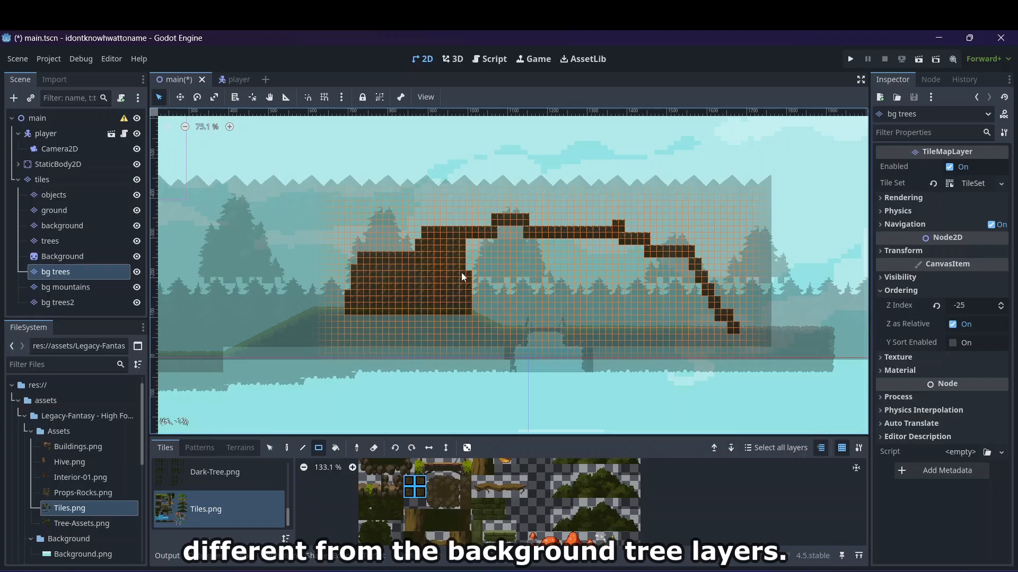
- Thicken the arch's top span and its far descending slope with rectangles of the same dark tiles
{"action": "mouse_move", "coordinate": [461, 273]}
{"action": "left_mouse_down"}
{"action": "mouse_move", "coordinate": [502, 250]}
{"action": "mouse_move", "coordinate": [506, 232]}
{"action": "mouse_move", "coordinate": [447, 271]}
{"action": "mouse_move", "coordinate": [450, 281]}
{"action": "mouse_move", "coordinate": [553, 246]}
{"action": "mouse_move", "coordinate": [609, 246]}
{"action": "mouse_move", "coordinate": [615, 230]}
{"action": "left_mouse_up"}
{"action": "left_click", "coordinate": [644, 249]}
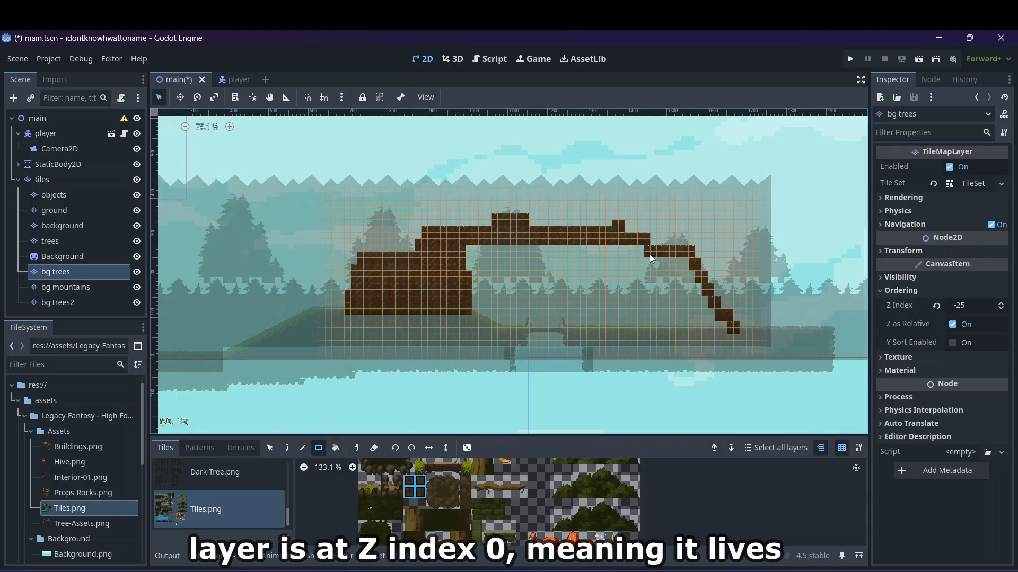
{"action": "left_click_drag", "start_coordinate": [675, 253], "coordinate": [726, 326]}
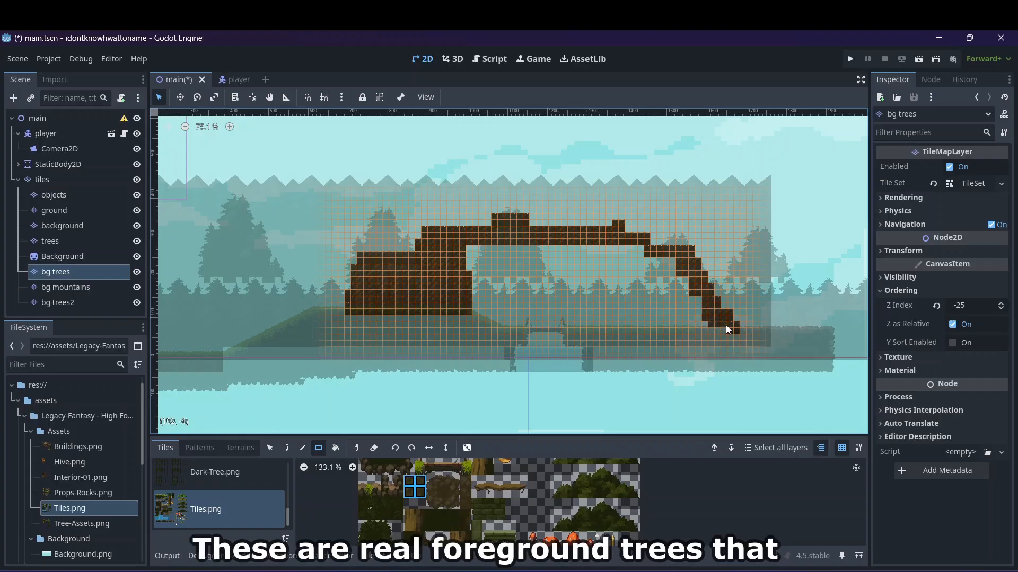
- Round off the hill-side inner edge of the arch opening freehand with a single dark tile
{"action": "left_click", "coordinate": [420, 492]}
{"action": "left_click_drag", "start_coordinate": [472, 280], "coordinate": [465, 279]}
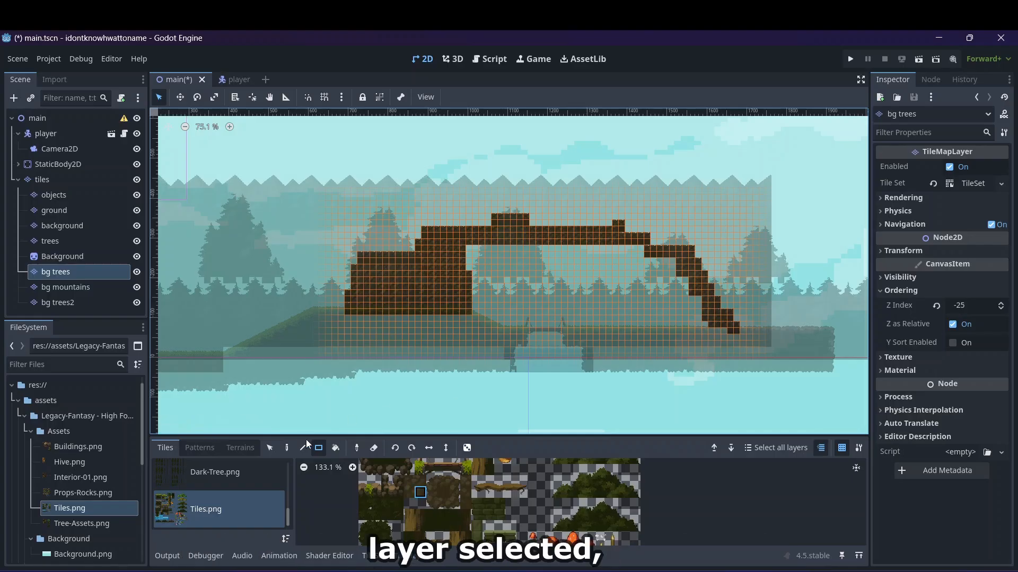
{"action": "key", "text": "d"}
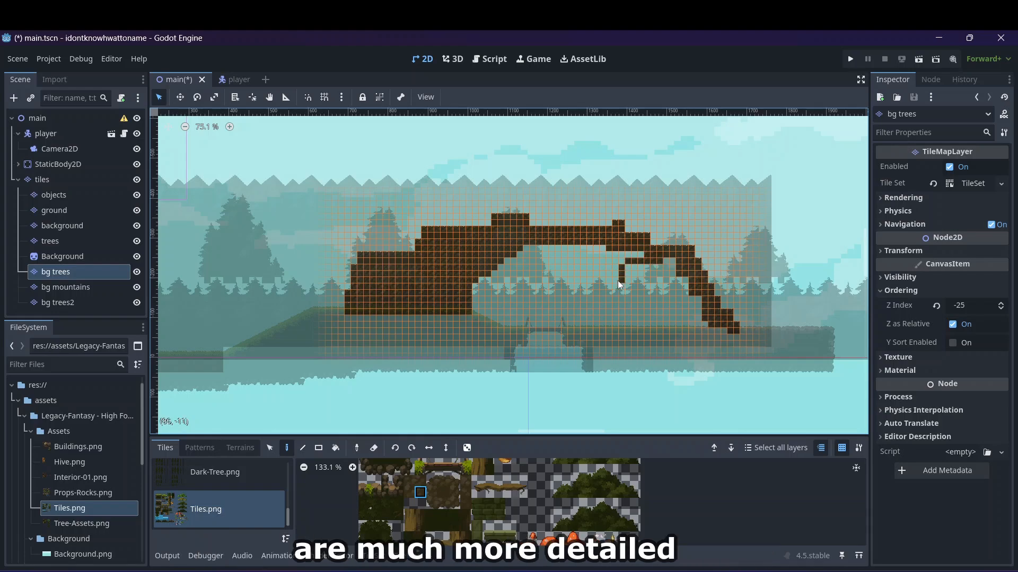
- Try to close the arch opening with a curved band of dark tiles above the bridge, and undo those strokes
{"action": "mouse_move", "coordinate": [618, 281]}
{"action": "left_mouse_down"}
{"action": "mouse_move", "coordinate": [549, 331]}
{"action": "mouse_move", "coordinate": [490, 313]}
{"action": "mouse_move", "coordinate": [501, 300]}
{"action": "left_mouse_up"}
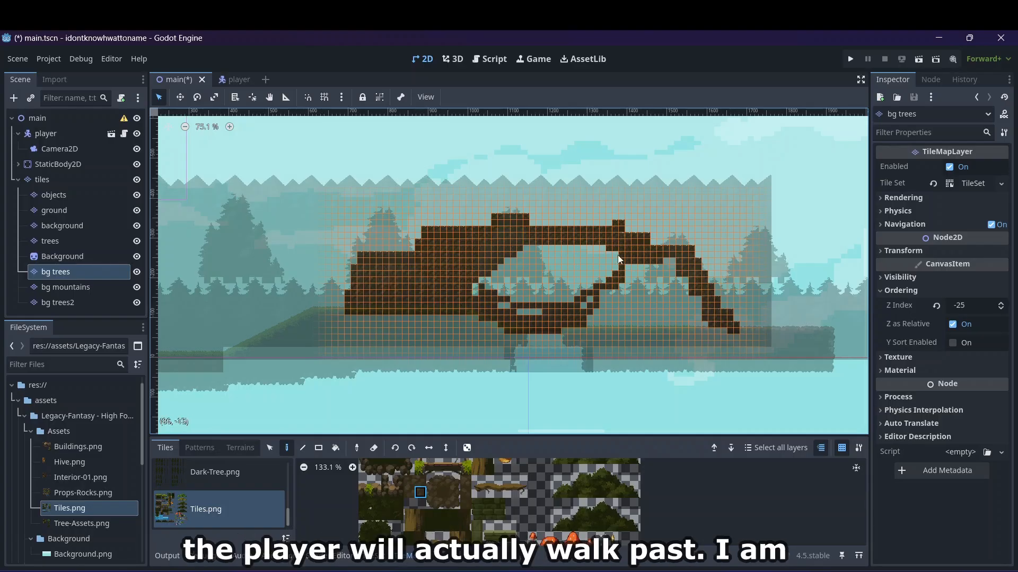
{"action": "left_click_drag", "start_coordinate": [593, 291], "coordinate": [534, 316]}
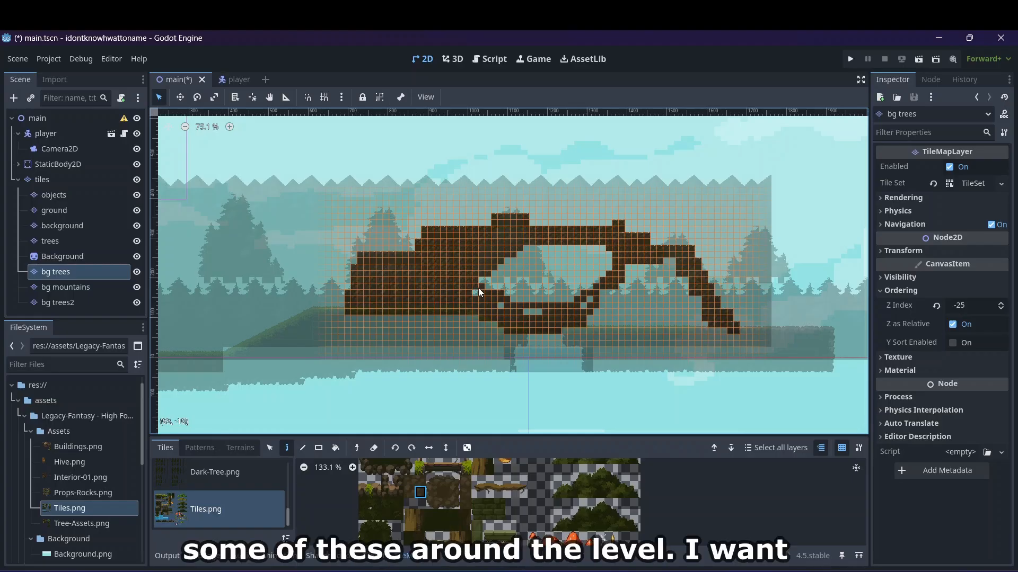
{"action": "key", "text": "ctrl+z"}
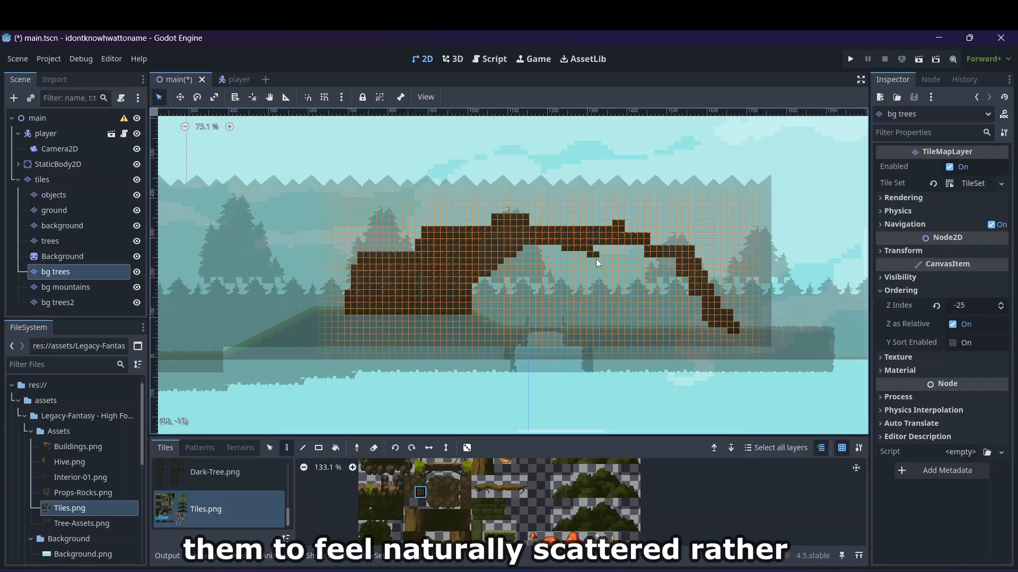
- Paint a solid dark tapering pillar from the arch's top span down to the ground just past the bridge, filling the gaps inside it
{"action": "left_click_drag", "start_coordinate": [628, 314], "coordinate": [616, 322]}
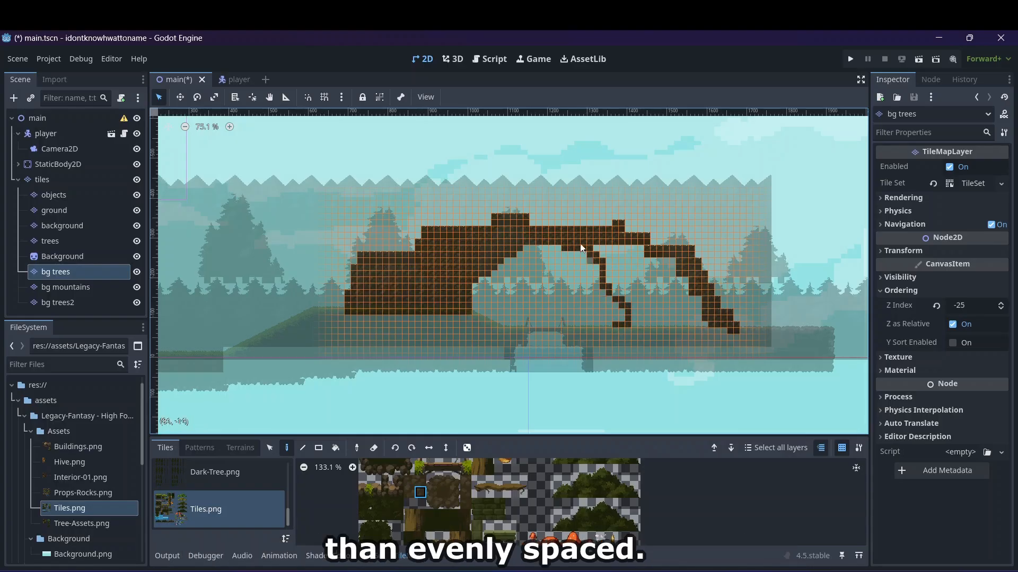
{"action": "left_click_drag", "start_coordinate": [588, 263], "coordinate": [592, 287]}
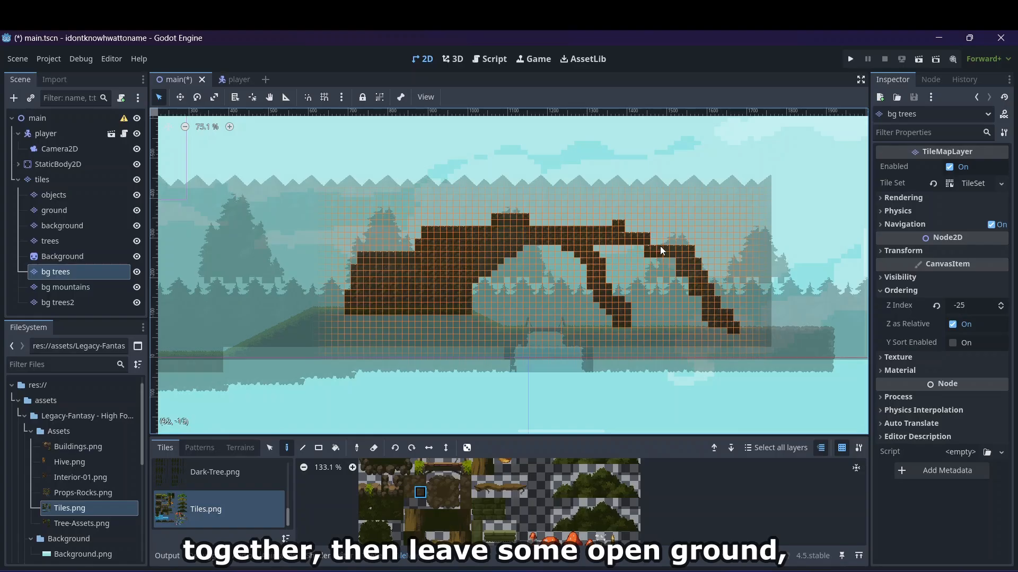
{"action": "left_click_drag", "start_coordinate": [667, 262], "coordinate": [656, 288]}
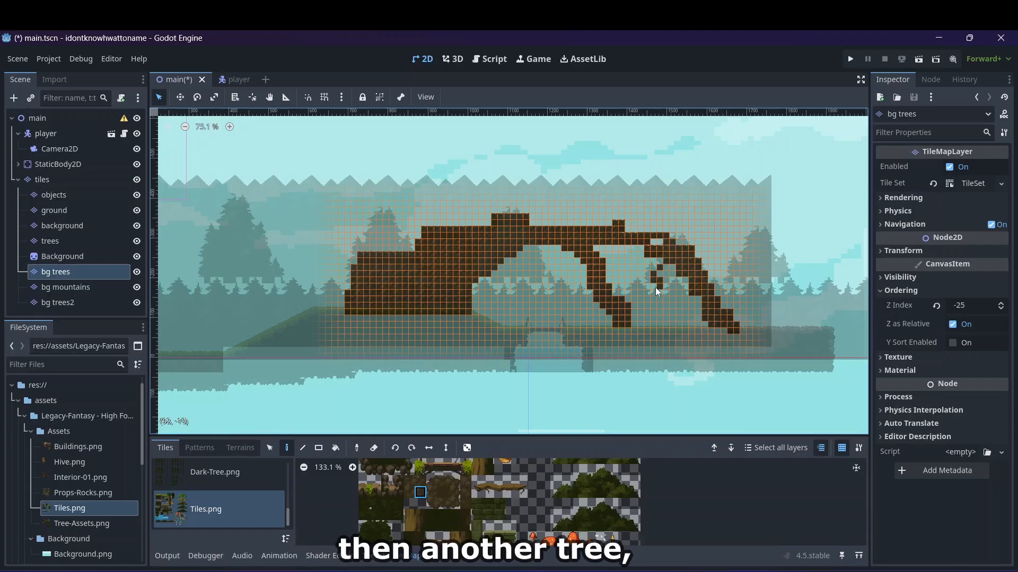
{"action": "left_click_drag", "start_coordinate": [629, 328], "coordinate": [641, 297]}
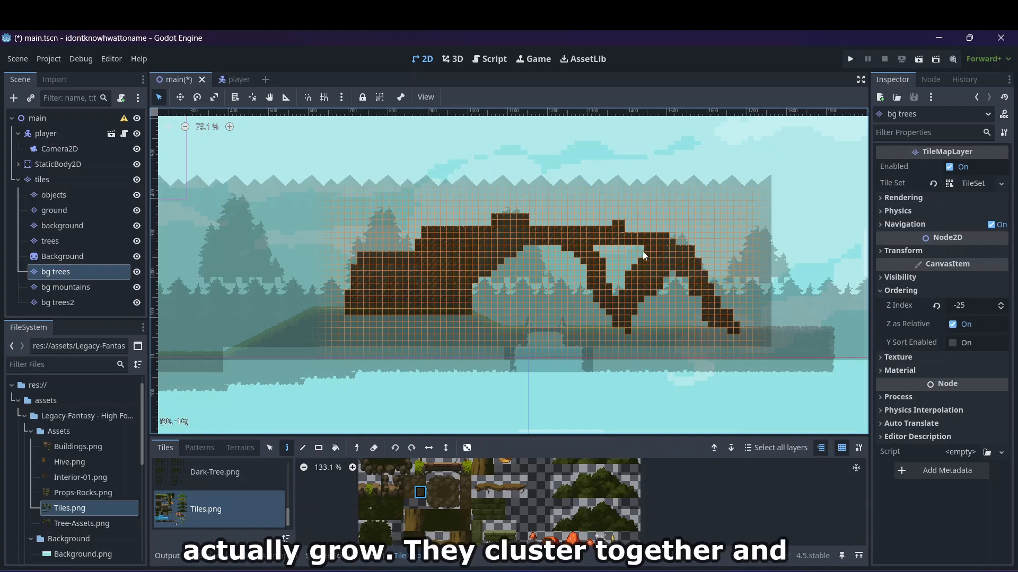
{"action": "mouse_move", "coordinate": [644, 256]}
{"action": "left_mouse_down"}
{"action": "mouse_move", "coordinate": [625, 275]}
{"action": "mouse_move", "coordinate": [594, 254]}
{"action": "left_mouse_up"}
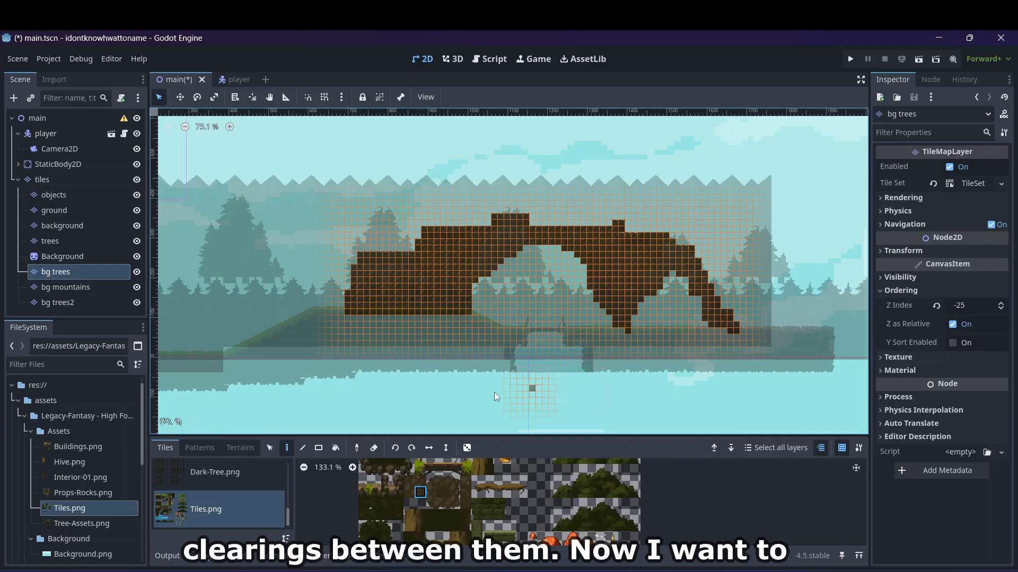
- Erase the outer sloping leg of the arch beyond the new pillar
{"action": "left_click", "coordinate": [376, 451]}
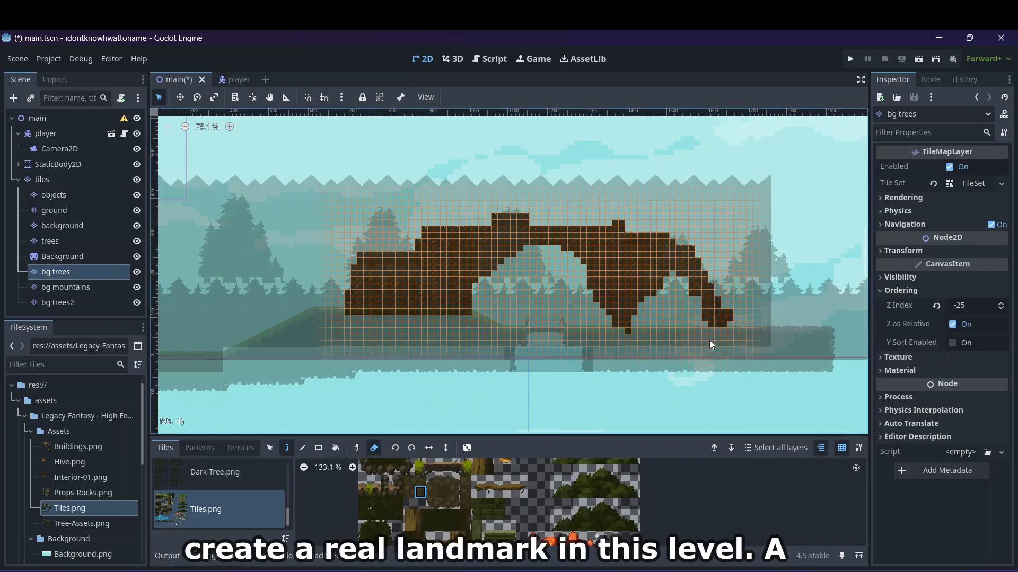
{"action": "left_click_drag", "start_coordinate": [738, 313], "coordinate": [698, 280]}
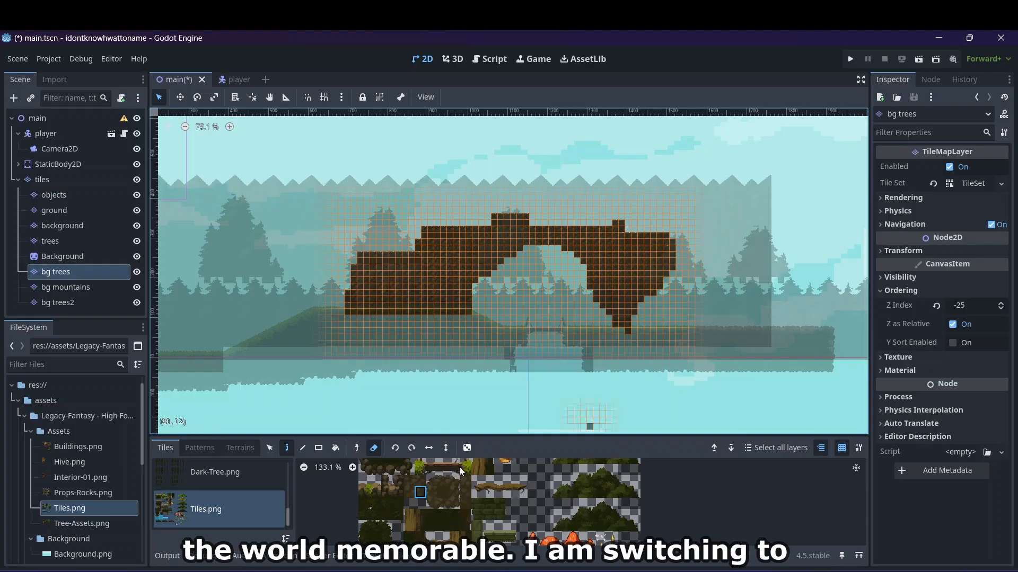
{"action": "left_click", "coordinate": [338, 471]}
{"action": "left_click", "coordinate": [377, 447]}
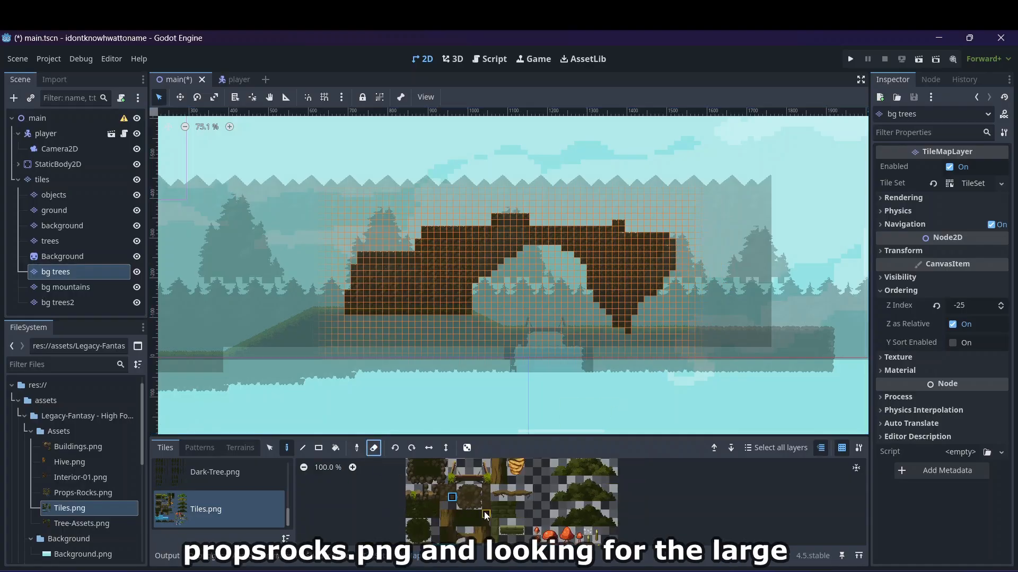
- On the water layer, place waterfall crest tiles from Tiles.png at the arch's top span and paint falling water down to the pool
{"action": "scroll", "coordinate": [485, 510], "scroll_direction": "down", "scroll_amount": 3}
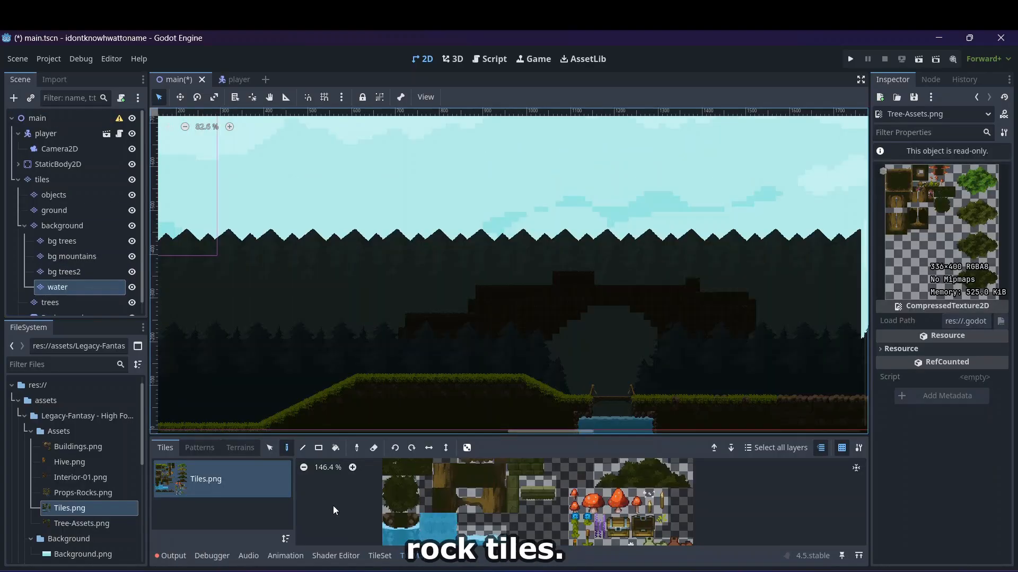
{"action": "left_click", "coordinate": [414, 525]}
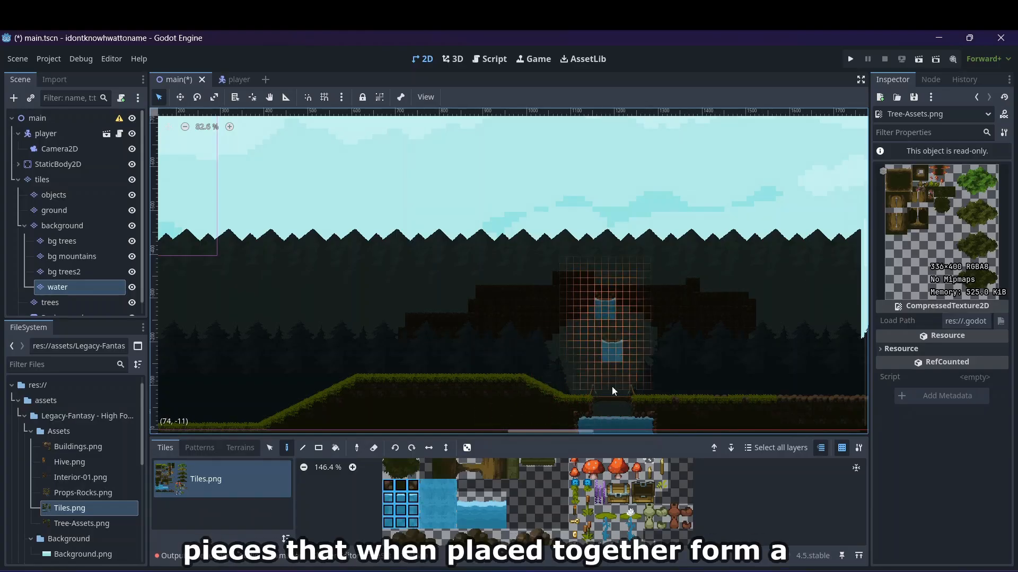
{"action": "left_click", "coordinate": [450, 486]}
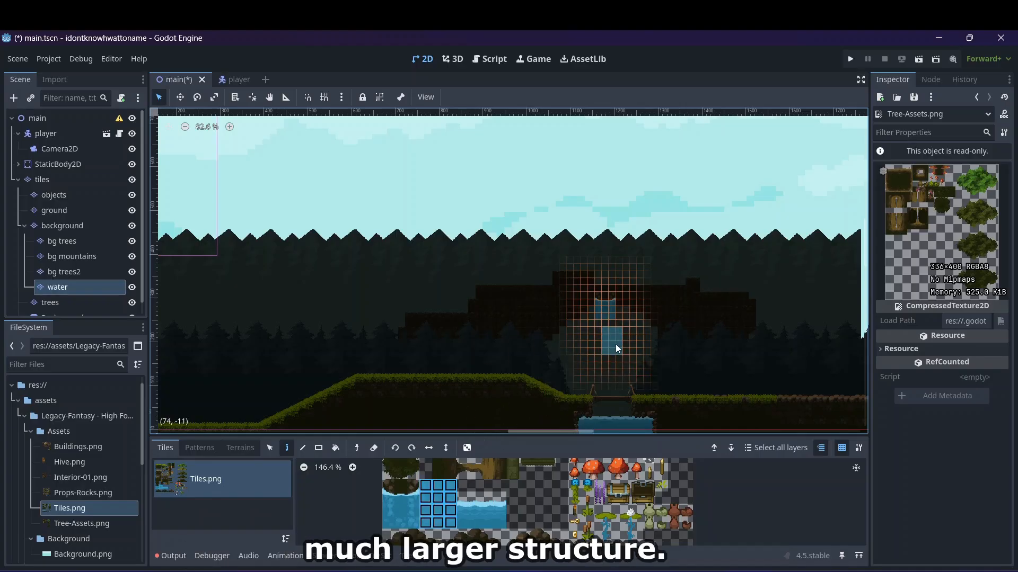
{"action": "left_click_drag", "start_coordinate": [606, 336], "coordinate": [609, 406]}
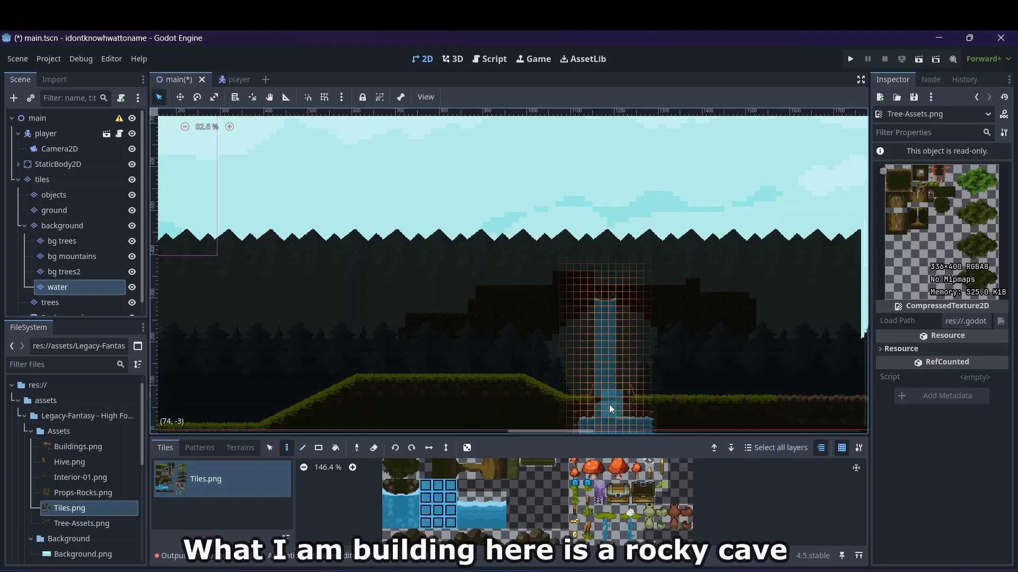
- Widen the waterfall to five tiles with matching crest tiles and falling water tiles down to the pool
{"action": "left_click_drag", "start_coordinate": [412, 487], "coordinate": [400, 523]}
{"action": "scroll", "coordinate": [615, 303], "scroll_direction": "up", "scroll_amount": 4}
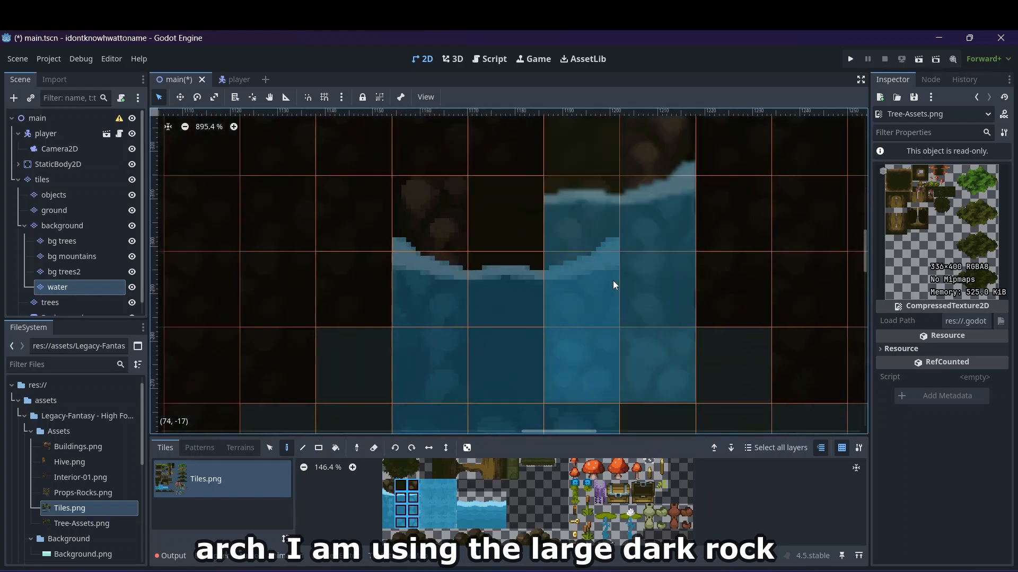
{"action": "scroll", "coordinate": [625, 317], "scroll_direction": "down", "scroll_amount": 2}
{"action": "scroll", "coordinate": [625, 315], "scroll_direction": "down", "scroll_amount": 5}
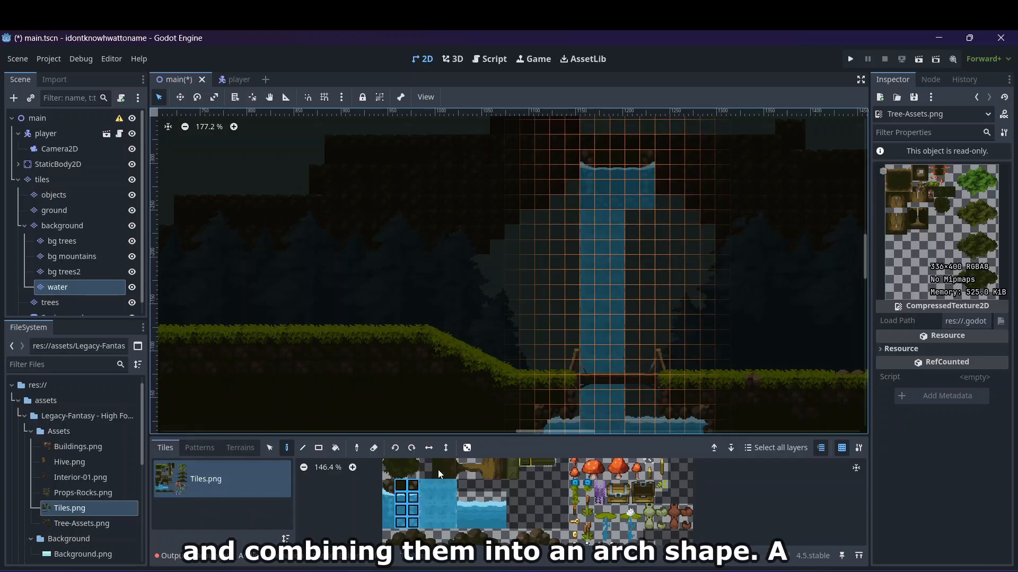
{"action": "left_click_drag", "start_coordinate": [425, 485], "coordinate": [452, 522]}
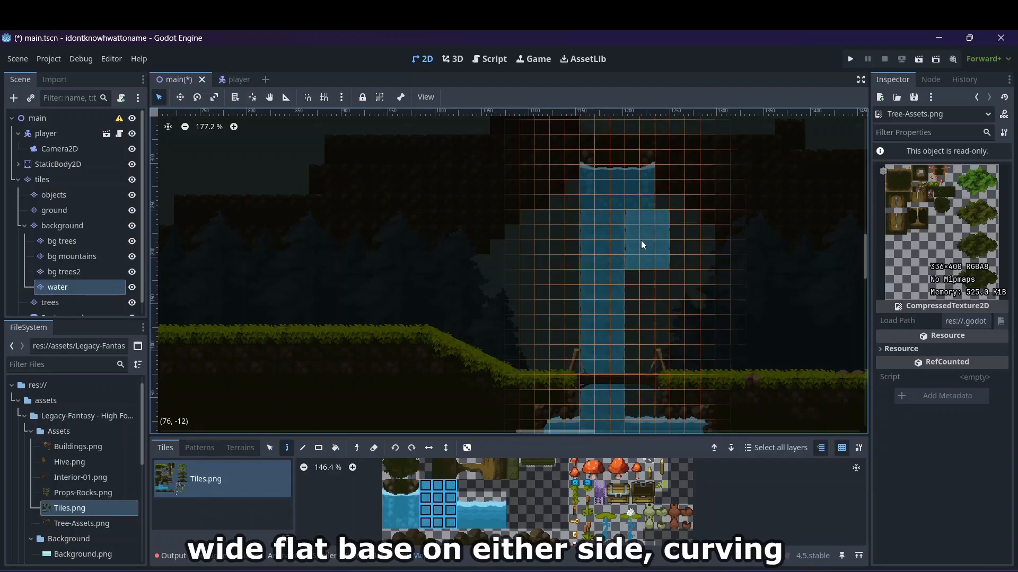
{"action": "left_click_drag", "start_coordinate": [626, 242], "coordinate": [641, 391]}
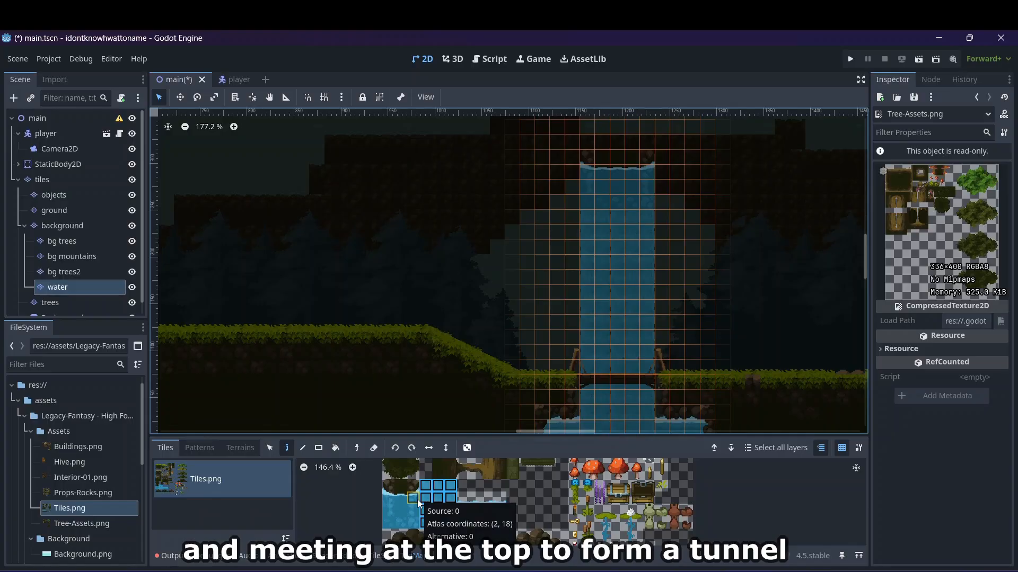
- Repaint the five-tile waterfall's body with the textured left-edge, middle and right-edge water tiles from Tiles.png, using rectangular fills down to the pool
{"action": "mouse_move", "coordinate": [414, 510]}
{"action": "left_mouse_down"}
{"action": "mouse_move", "coordinate": [391, 512]}
{"action": "mouse_move", "coordinate": [402, 524]}
{"action": "left_mouse_up"}
{"action": "left_click", "coordinate": [391, 512]}
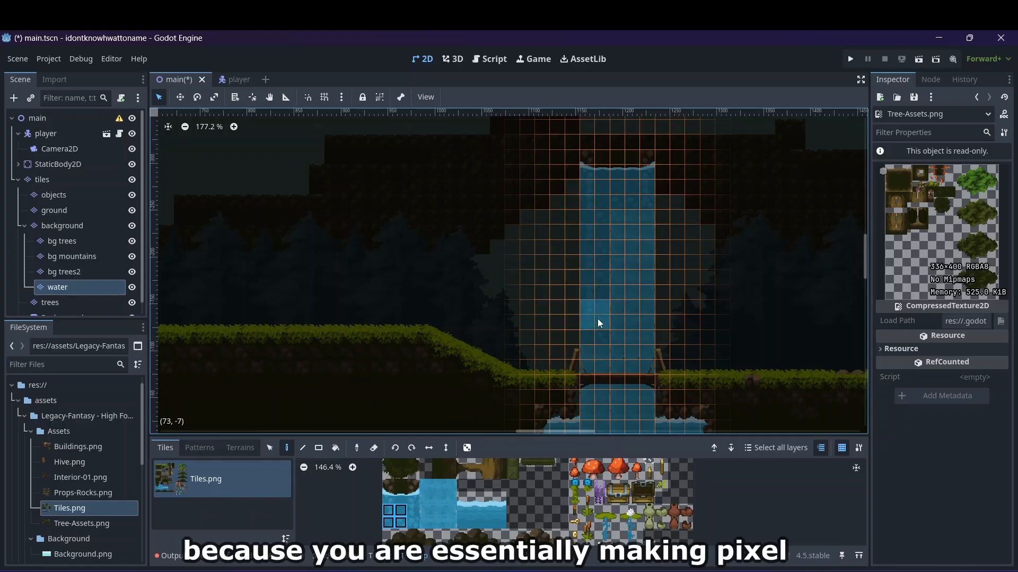
{"action": "left_click", "coordinate": [393, 510]}
{"action": "left_click_drag", "start_coordinate": [393, 510], "coordinate": [402, 511]}
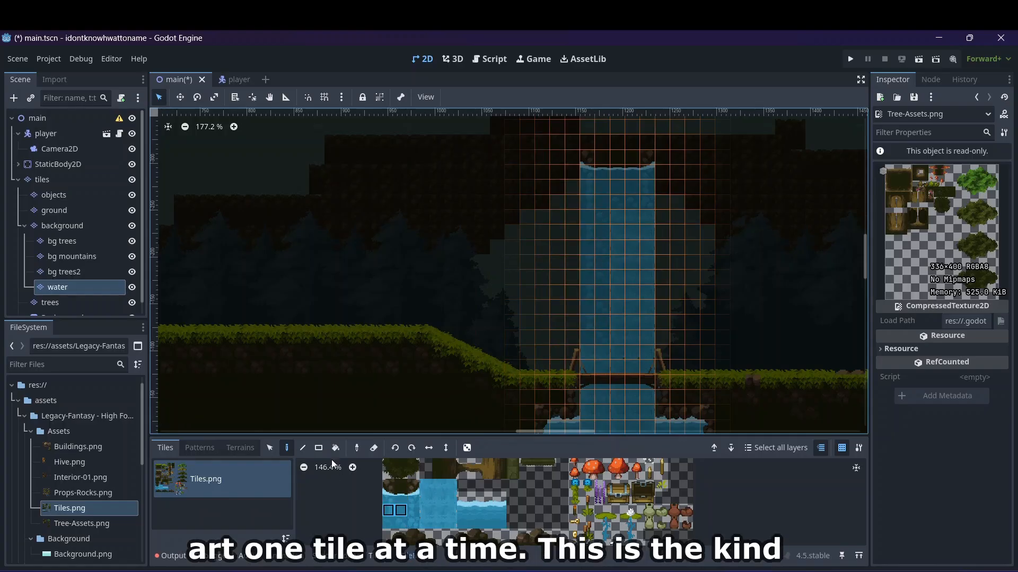
{"action": "left_click", "coordinate": [318, 448]}
{"action": "left_click_drag", "start_coordinate": [591, 212], "coordinate": [596, 419]}
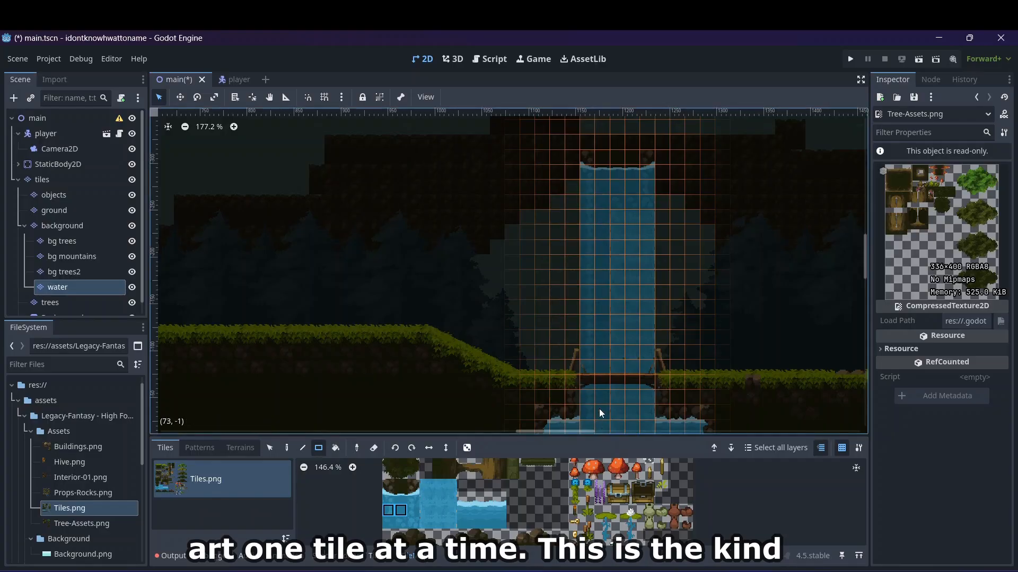
{"action": "left_click", "coordinate": [401, 510]}
{"action": "mouse_move", "coordinate": [605, 208]}
{"action": "left_mouse_down"}
{"action": "mouse_move", "coordinate": [642, 342]}
{"action": "mouse_move", "coordinate": [625, 403]}
{"action": "left_mouse_up"}
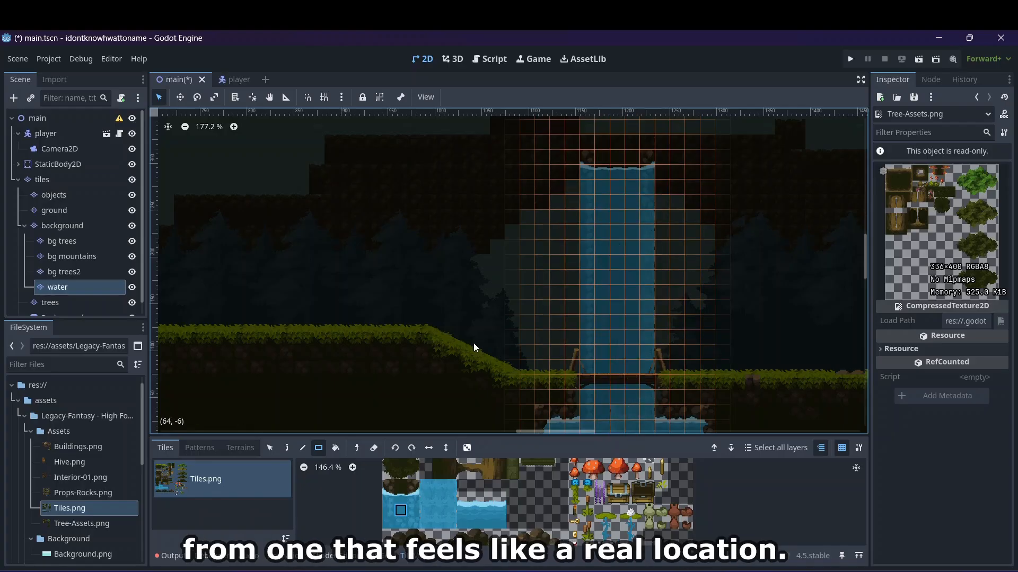
{"action": "left_click", "coordinate": [413, 510]}
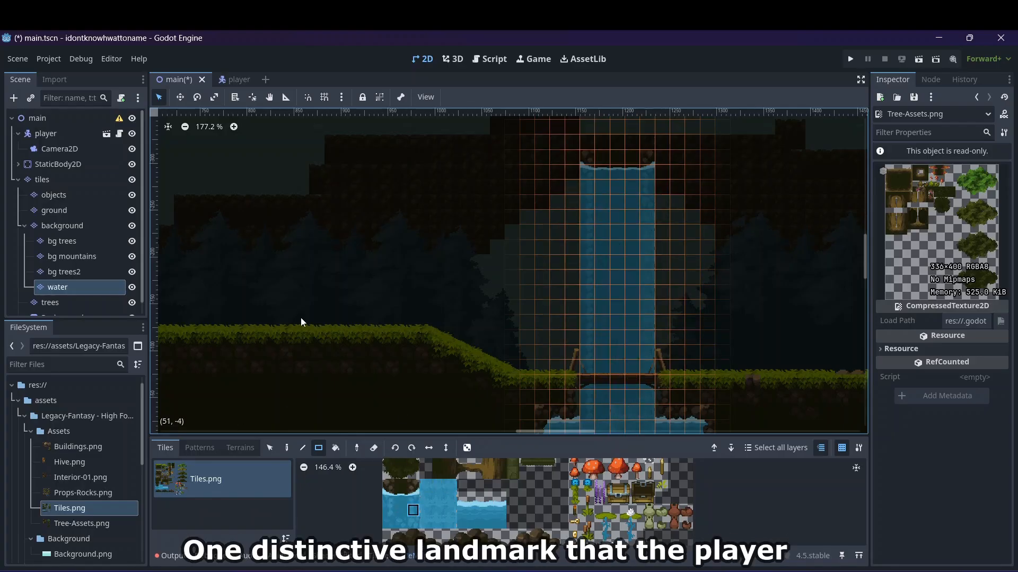
{"action": "left_click", "coordinate": [100, 118]}
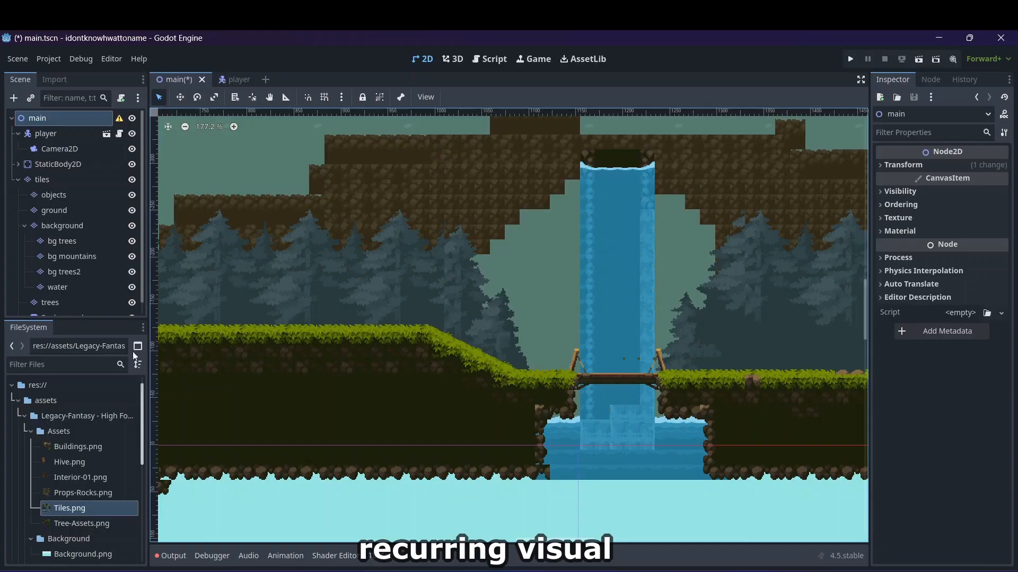
- Examine the bg trees, bg trees2, water and trees layers to identify which one holds the rocky arch
{"action": "left_click", "coordinate": [67, 272]}
{"action": "left_click", "coordinate": [74, 241]}
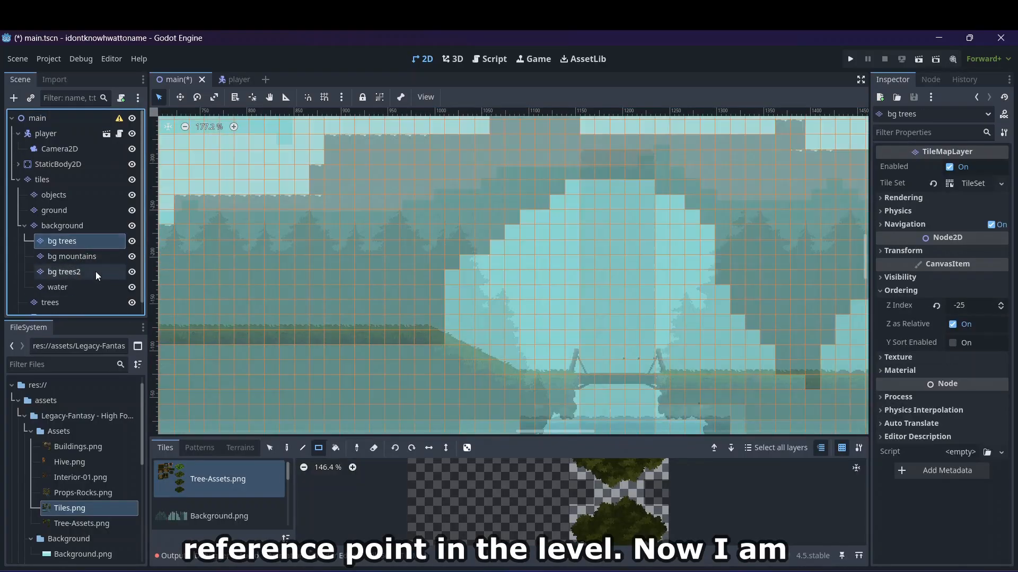
{"action": "left_click", "coordinate": [88, 273]}
{"action": "left_click", "coordinate": [90, 289]}
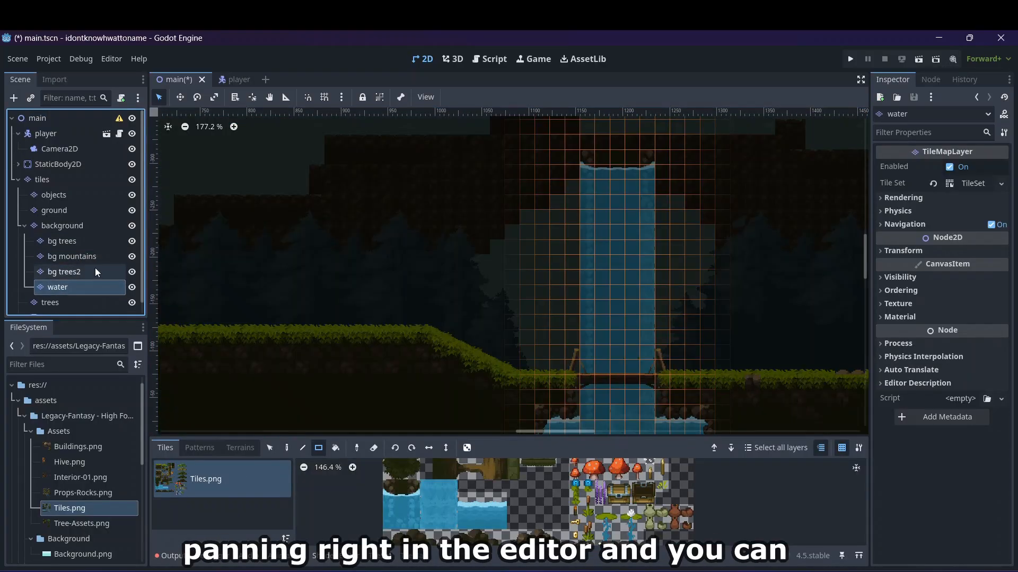
{"action": "left_click", "coordinate": [94, 270]}
{"action": "scroll", "coordinate": [364, 321], "scroll_direction": "down", "scroll_amount": 7}
{"action": "scroll", "coordinate": [368, 324], "scroll_direction": "up", "scroll_amount": 6}
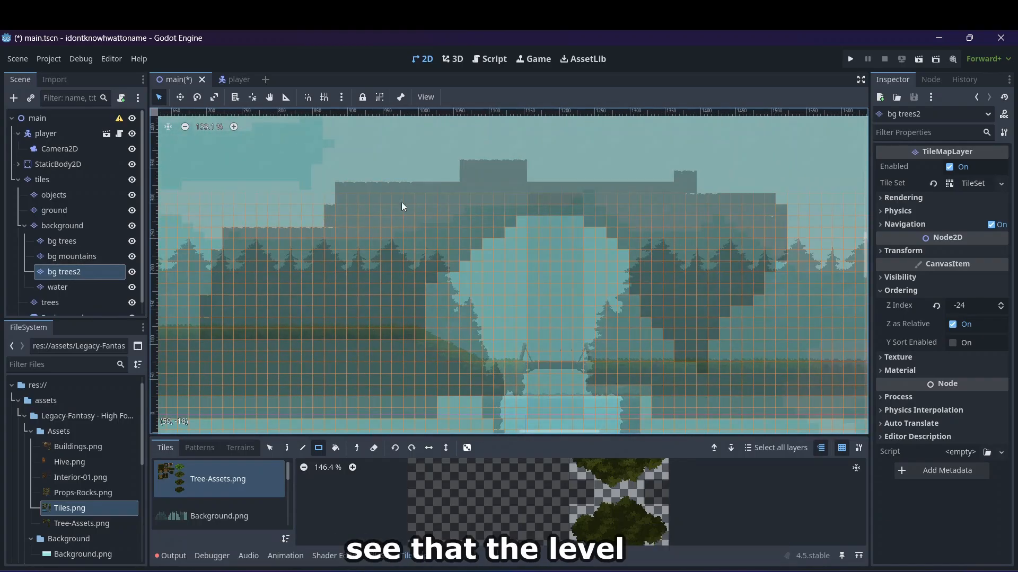
{"action": "scroll", "coordinate": [70, 301], "scroll_direction": "down", "scroll_amount": 1}
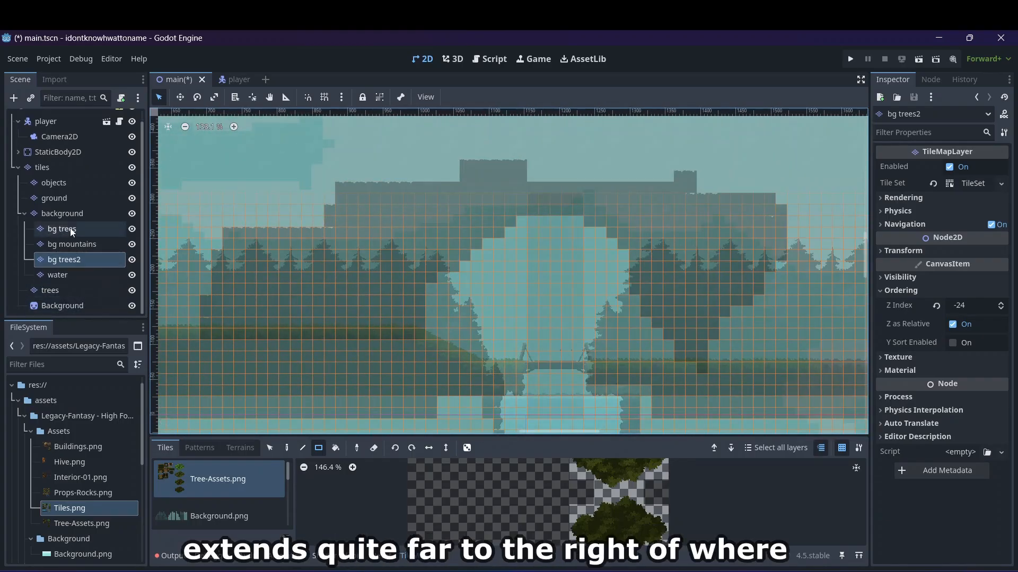
{"action": "left_click", "coordinate": [79, 290]}
{"action": "left_click", "coordinate": [75, 261]}
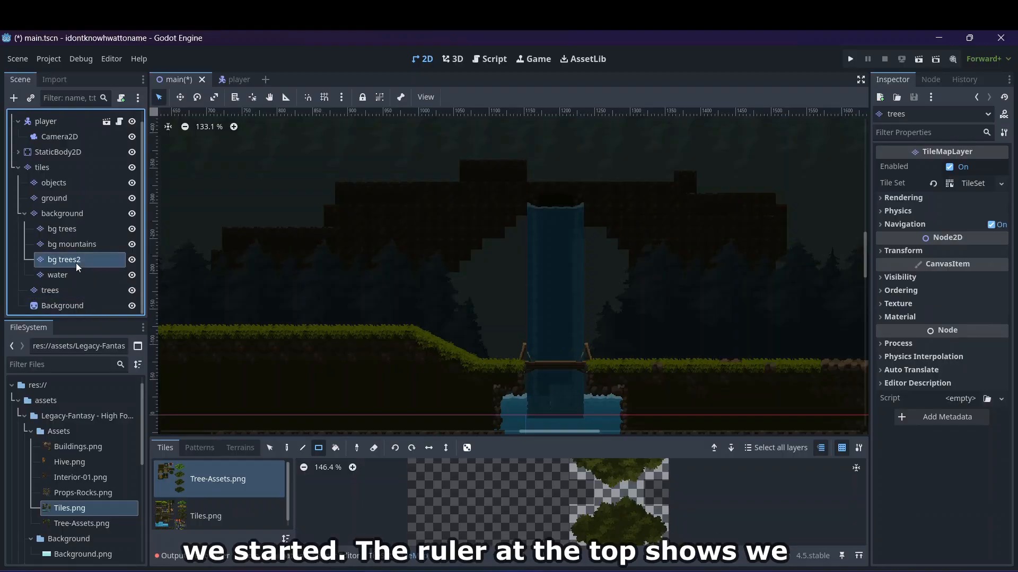
- On the bg trees layer, paint a strip of grass-topped ground tiles from Tiles.png along the arch's lowest ledge left of the waterfall
{"action": "left_click", "coordinate": [86, 230]}
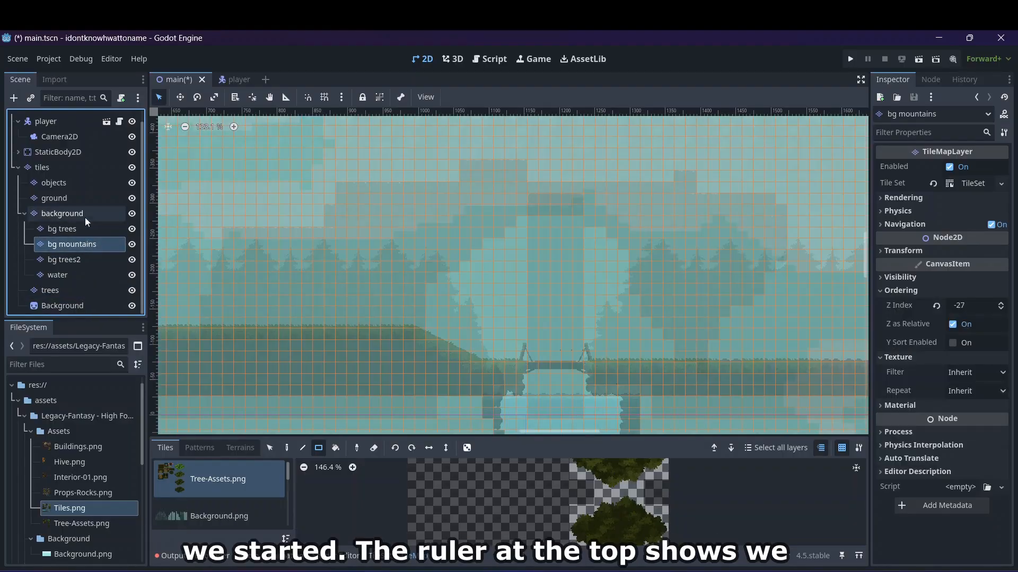
{"action": "scroll", "coordinate": [467, 300], "scroll_direction": "down", "scroll_amount": 5}
{"action": "scroll", "coordinate": [467, 300], "scroll_direction": "up", "scroll_amount": 8}
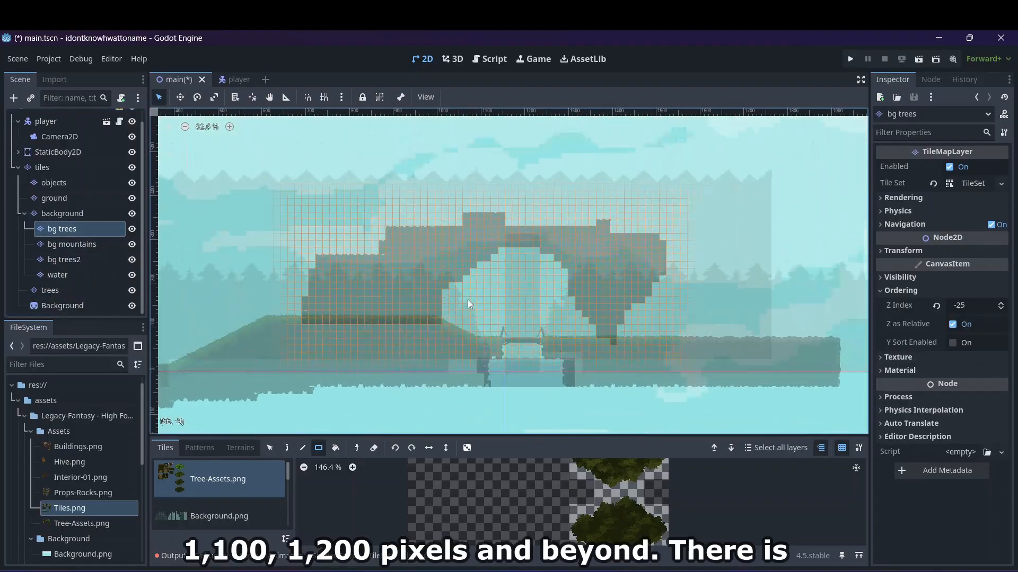
{"action": "scroll", "coordinate": [467, 300], "scroll_direction": "down", "scroll_amount": 7}
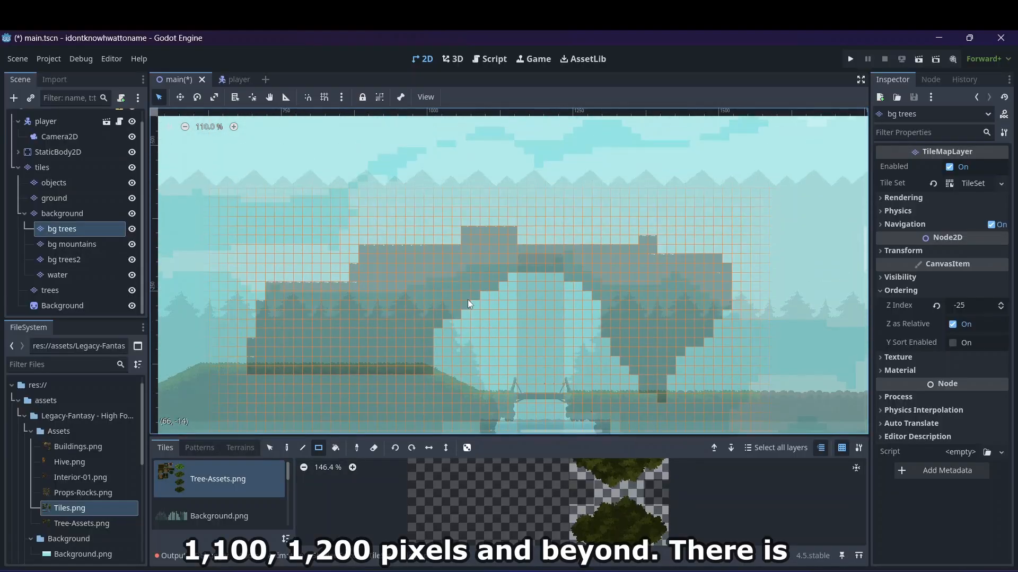
{"action": "left_click", "coordinate": [205, 522]}
{"action": "scroll", "coordinate": [206, 526], "scroll_direction": "down", "scroll_amount": 2}
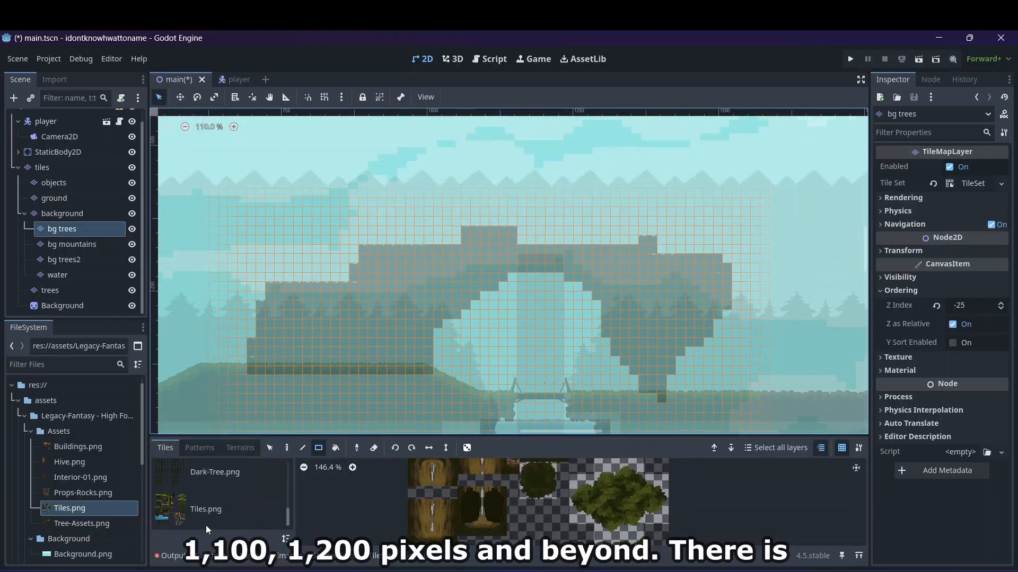
{"action": "left_click", "coordinate": [206, 522]}
{"action": "scroll", "coordinate": [424, 524], "scroll_direction": "up", "scroll_amount": 5}
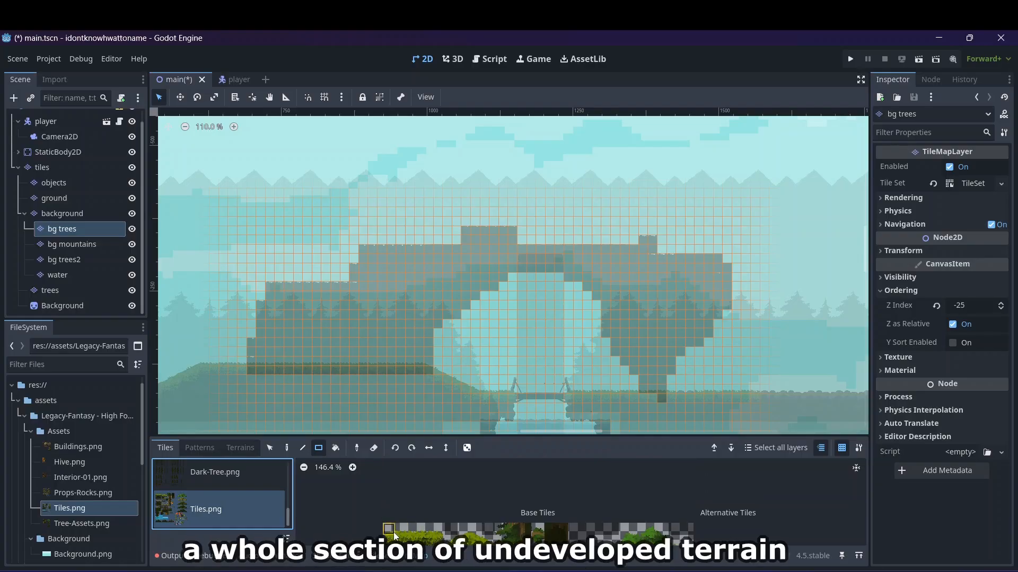
{"action": "scroll", "coordinate": [394, 537], "scroll_direction": "down", "scroll_amount": 6}
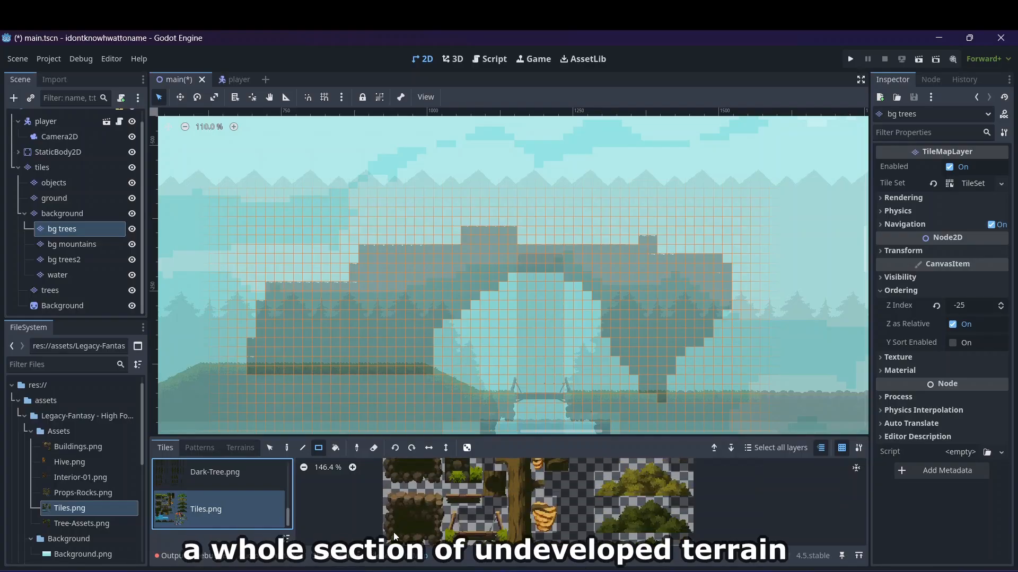
{"action": "scroll", "coordinate": [394, 536], "scroll_direction": "up", "scroll_amount": 6}
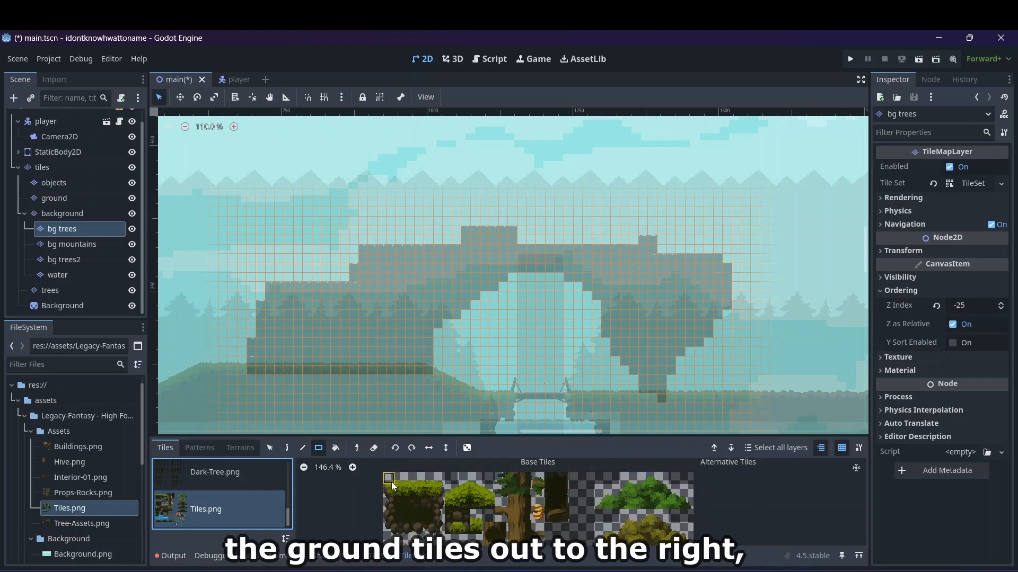
{"action": "left_click_drag", "start_coordinate": [402, 479], "coordinate": [427, 504]}
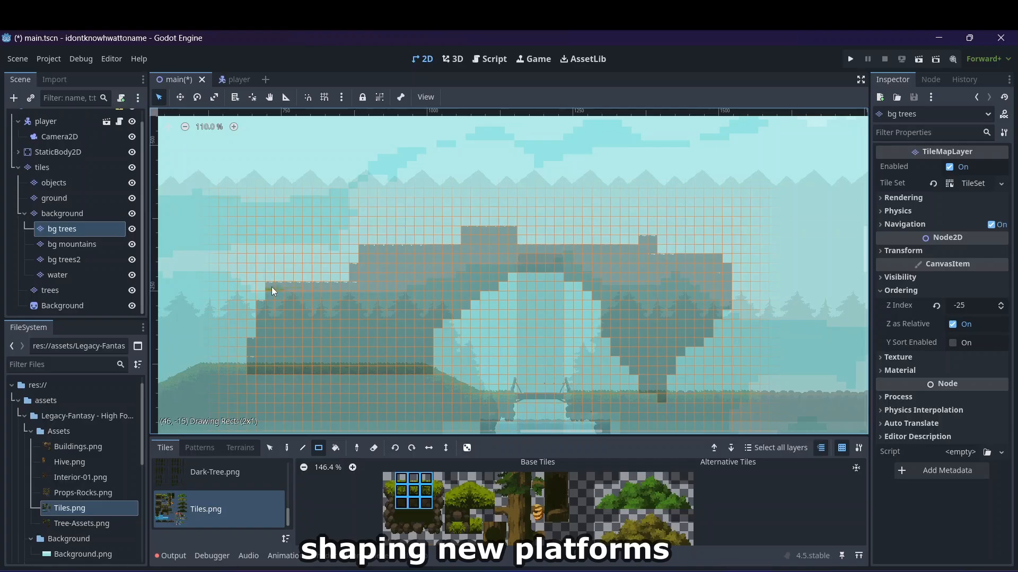
{"action": "mouse_move", "coordinate": [269, 281]}
{"action": "left_mouse_down"}
{"action": "mouse_move", "coordinate": [314, 300]}
{"action": "mouse_move", "coordinate": [343, 298]}
{"action": "left_mouse_up"}
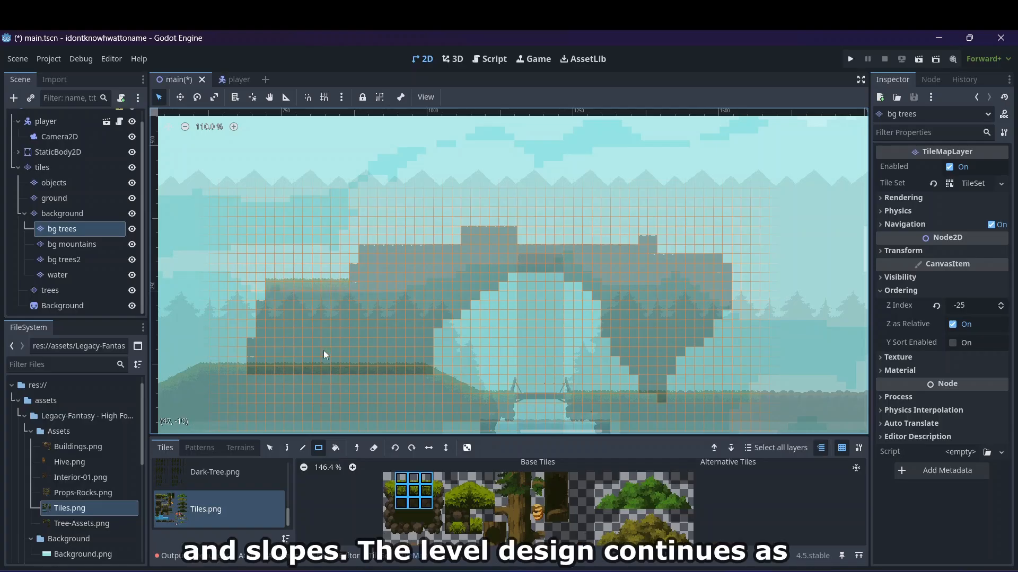
{"action": "scroll", "coordinate": [72, 128], "scroll_direction": "up", "scroll_amount": 1}
{"action": "left_click", "coordinate": [72, 124]}
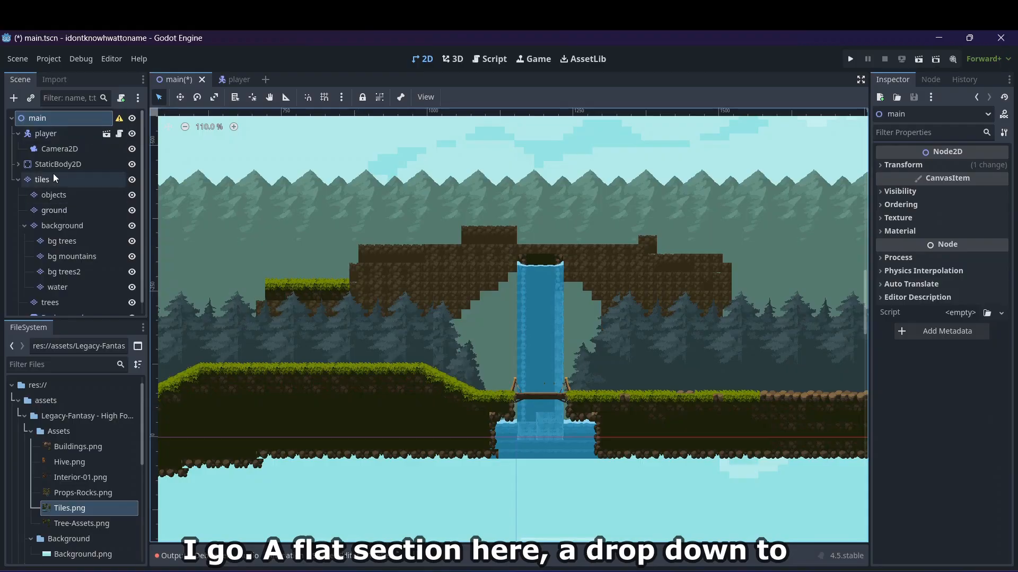
- Paint rising grass slope tiles over the arch's steps left of the waterfall on bg trees, and erase the stray tiles beside them
{"action": "left_click", "coordinate": [75, 256]}
{"action": "left_click", "coordinate": [76, 241]}
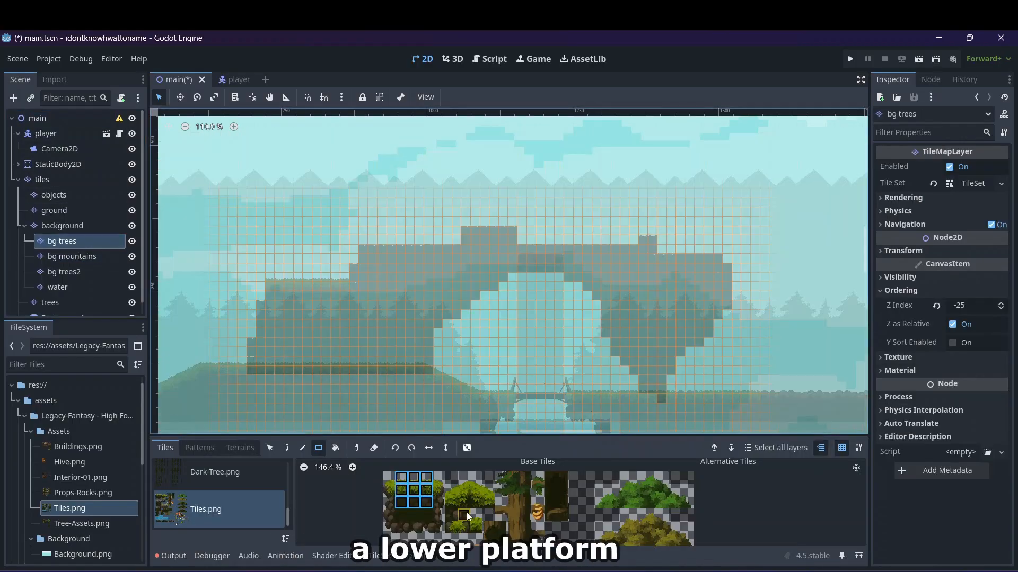
{"action": "scroll", "coordinate": [466, 512], "scroll_direction": "down", "scroll_amount": 5}
{"action": "scroll", "coordinate": [466, 512], "scroll_direction": "up", "scroll_amount": 5}
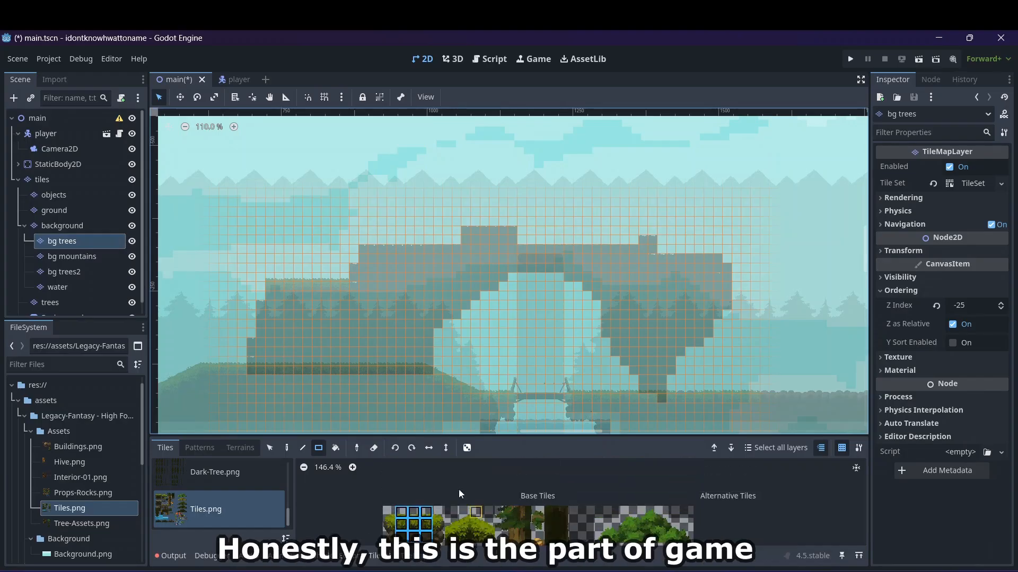
{"action": "mouse_move", "coordinate": [450, 525]}
{"action": "left_mouse_down"}
{"action": "mouse_move", "coordinate": [452, 535]}
{"action": "mouse_move", "coordinate": [464, 530]}
{"action": "left_mouse_up"}
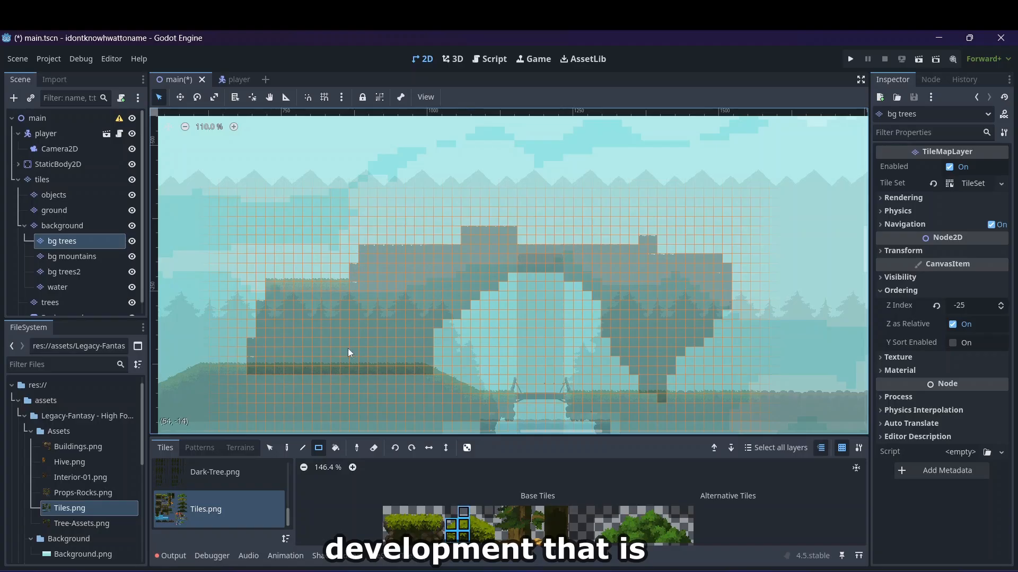
{"action": "left_click", "coordinate": [286, 448]}
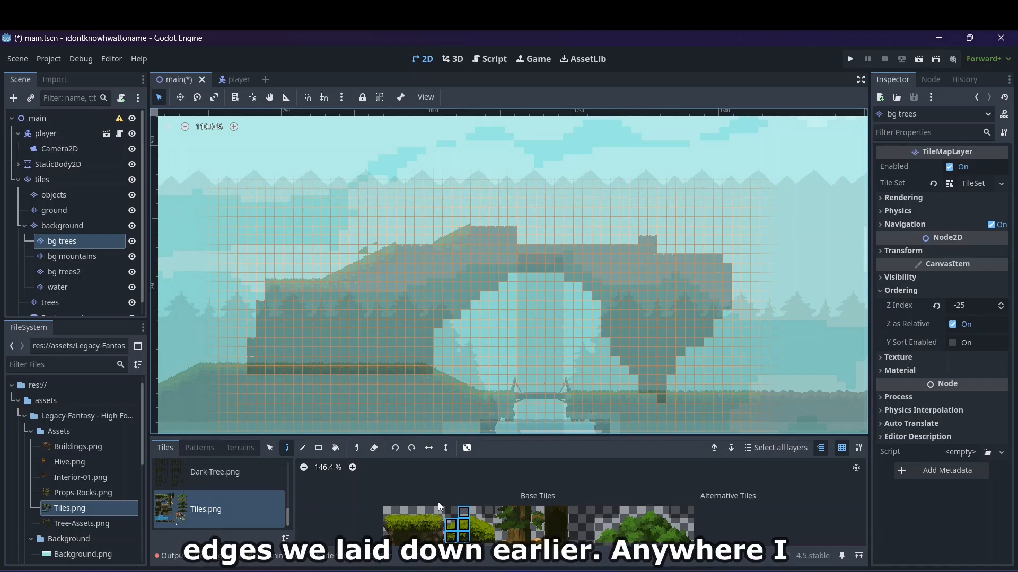
{"action": "left_click", "coordinate": [474, 512]}
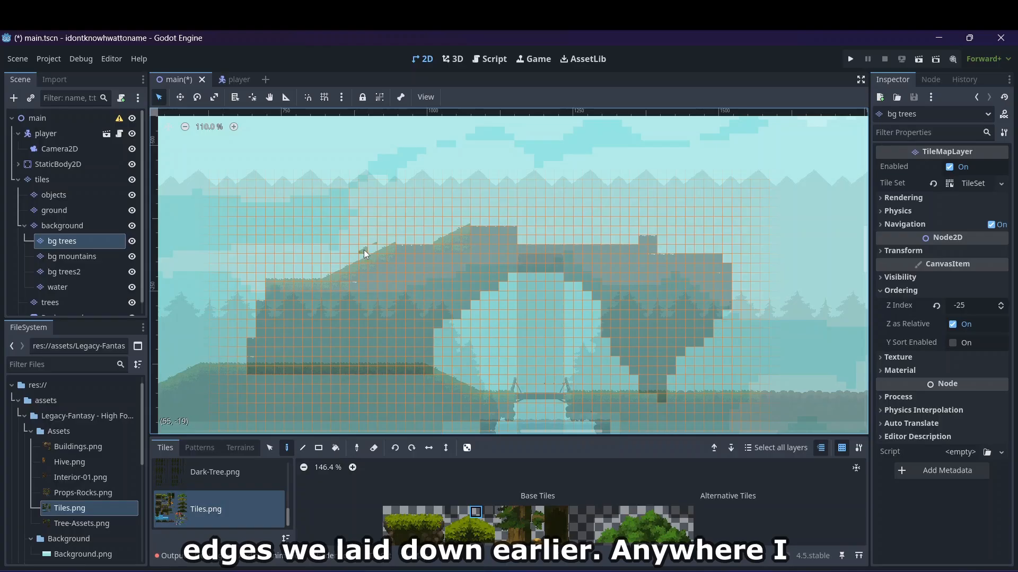
{"action": "left_click", "coordinate": [373, 448]}
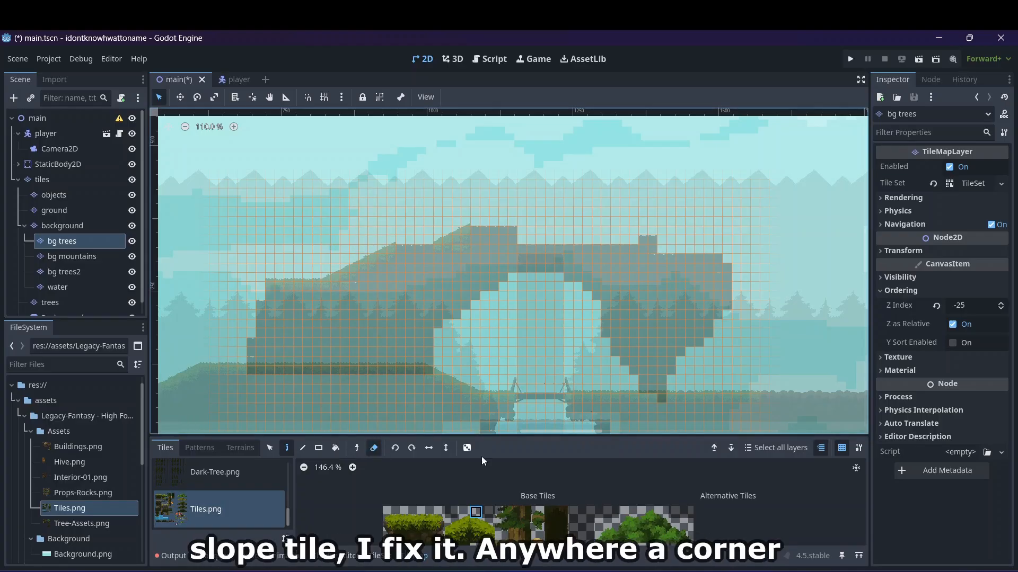
- Place falling grass slope tiles at the right end of the arch's highest block and beside the small bump further right
{"action": "left_click_drag", "start_coordinate": [488, 537], "coordinate": [473, 512]}
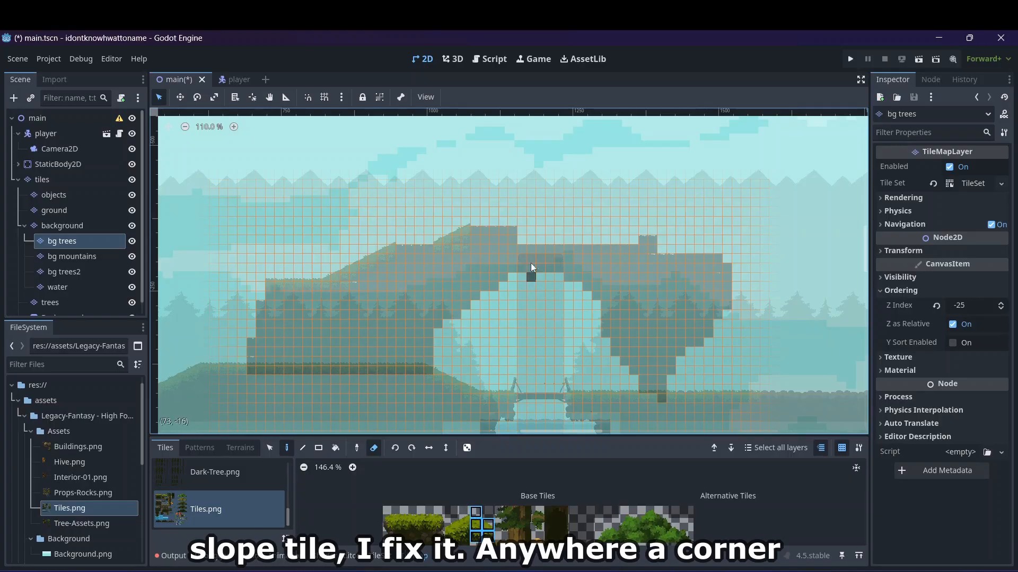
{"action": "left_click", "coordinate": [374, 448]}
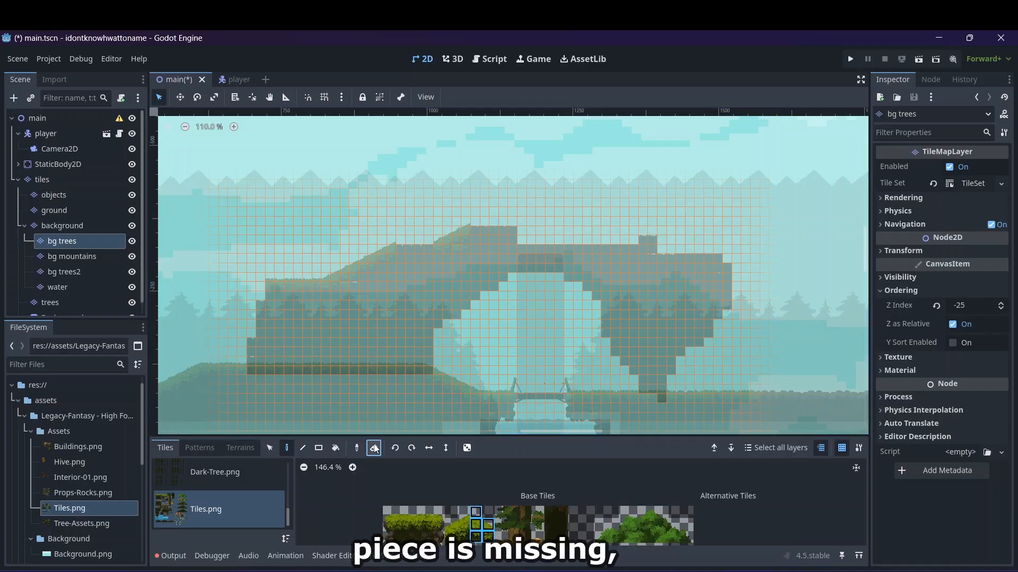
{"action": "left_click", "coordinate": [524, 229]}
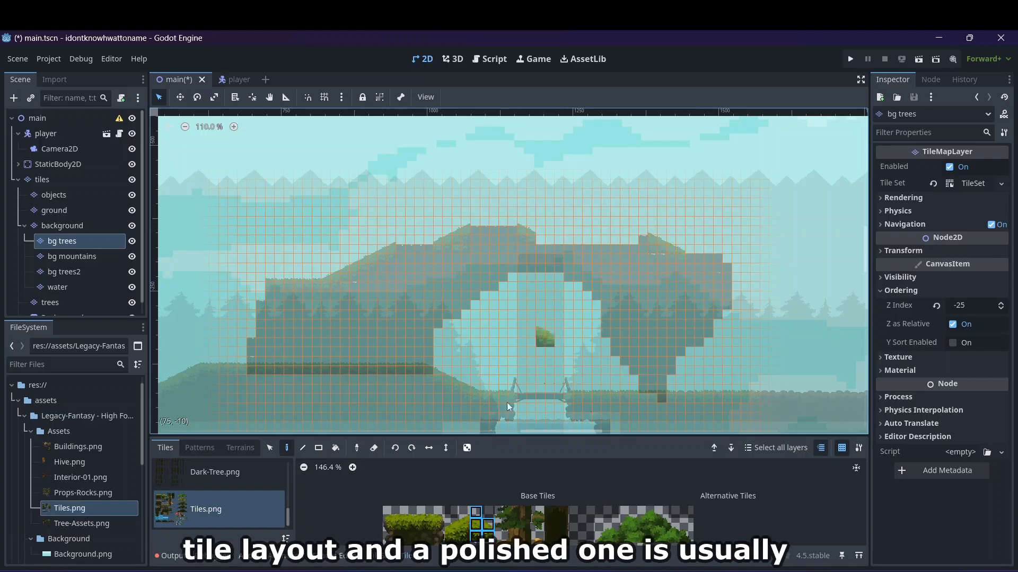
- Cover the flat stretches of the arch's top between the slopes with grass-topped ground tiles from Tiles.png
{"action": "left_click_drag", "start_coordinate": [423, 523], "coordinate": [414, 512]}
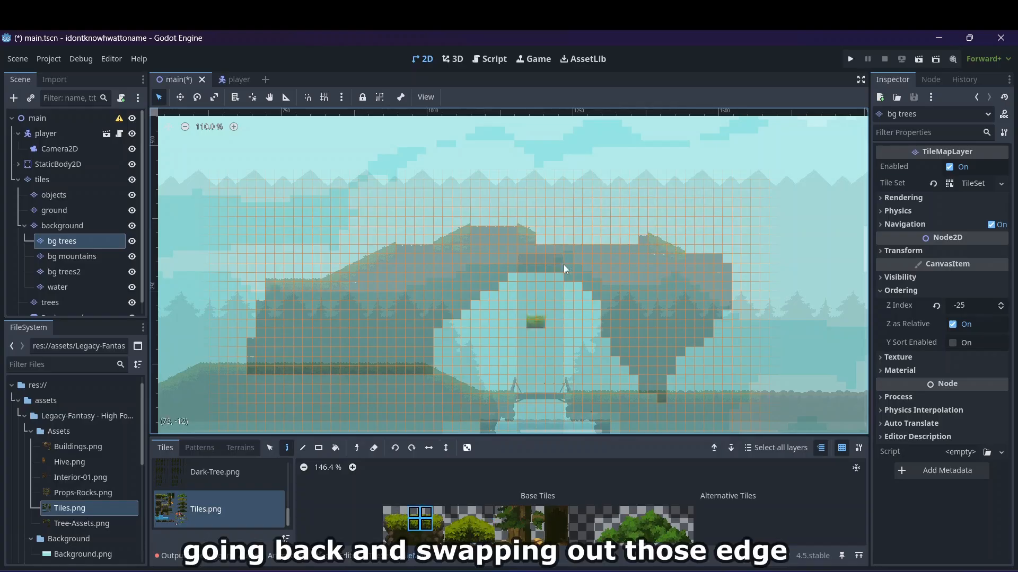
{"action": "left_click_drag", "start_coordinate": [596, 239], "coordinate": [640, 237]}
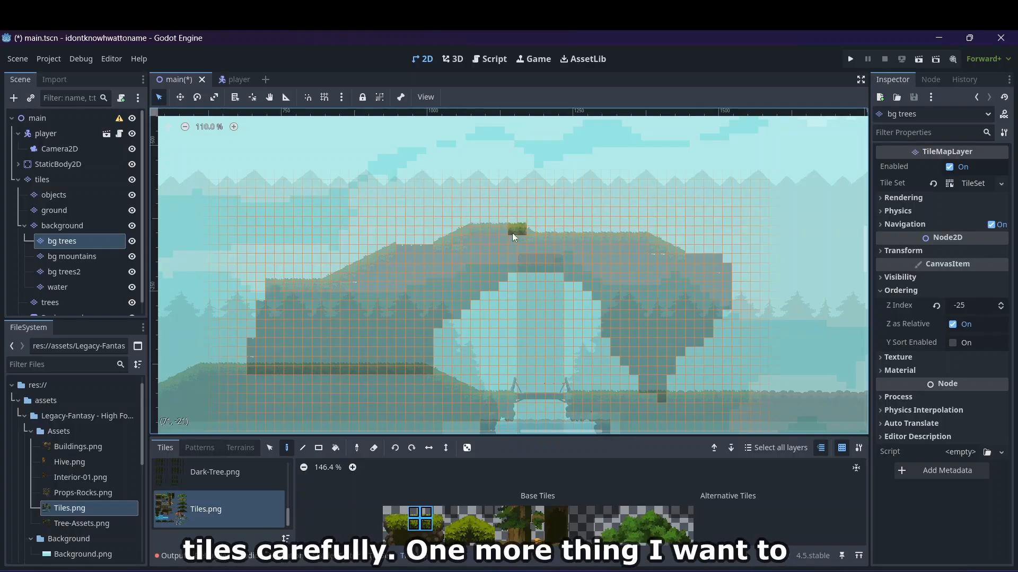
{"action": "left_click", "coordinate": [71, 118]}
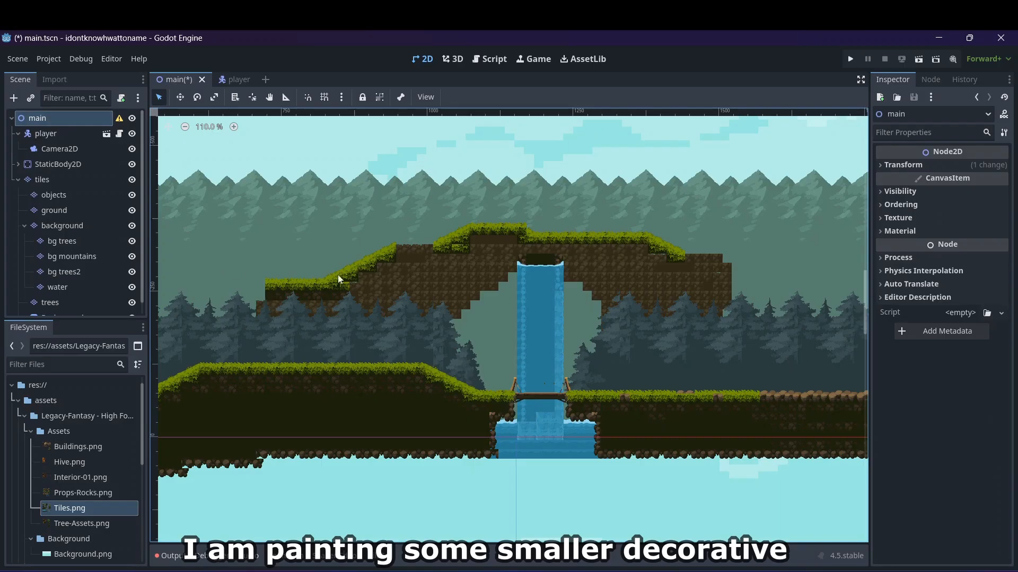
{"action": "left_click", "coordinate": [62, 242]}
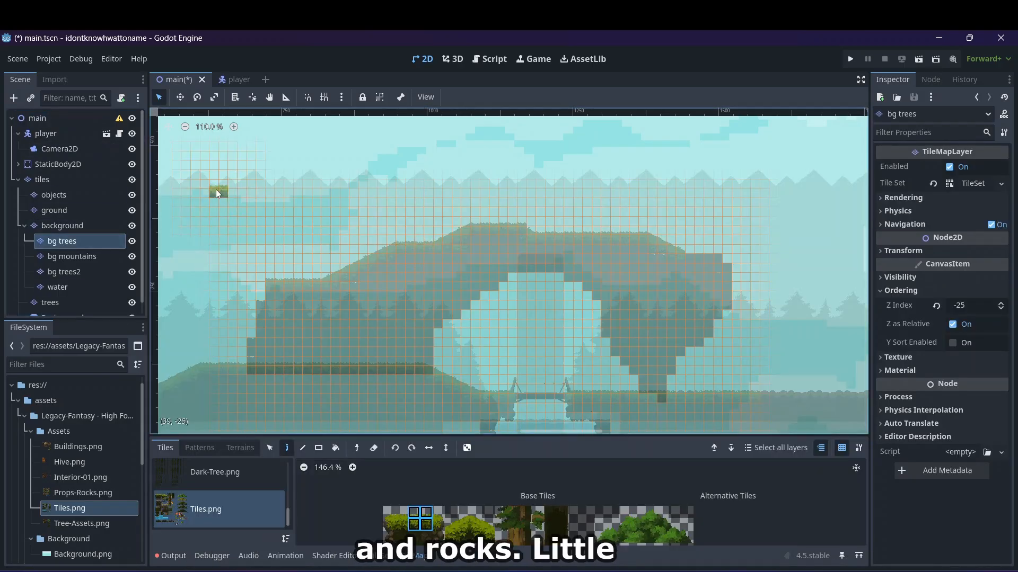
{"action": "left_click", "coordinate": [58, 119]}
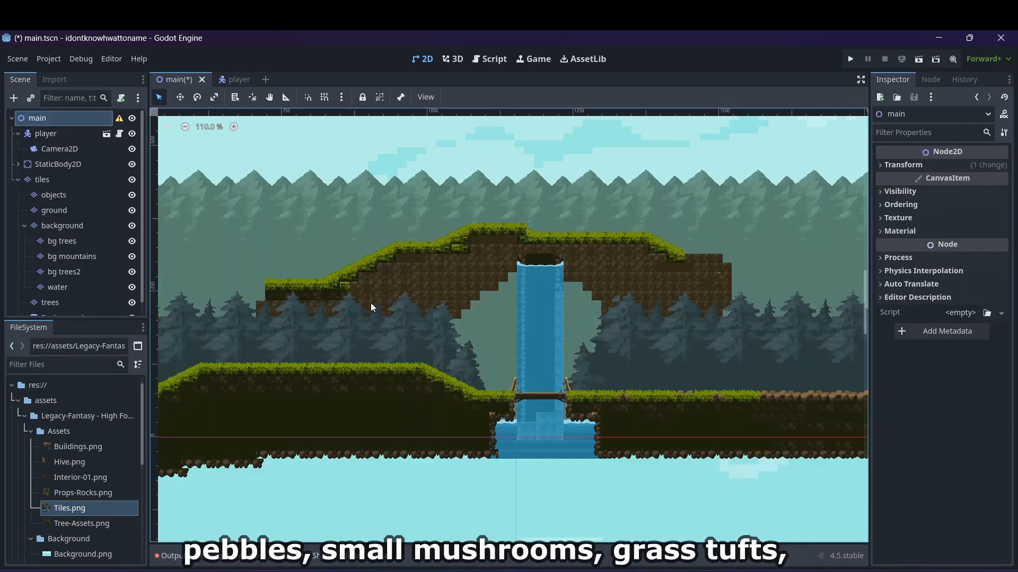
- On the bg trees layer, extend the arch's left end downward with a run of grass slope tiles from Tiles.png
{"action": "left_click", "coordinate": [74, 225]}
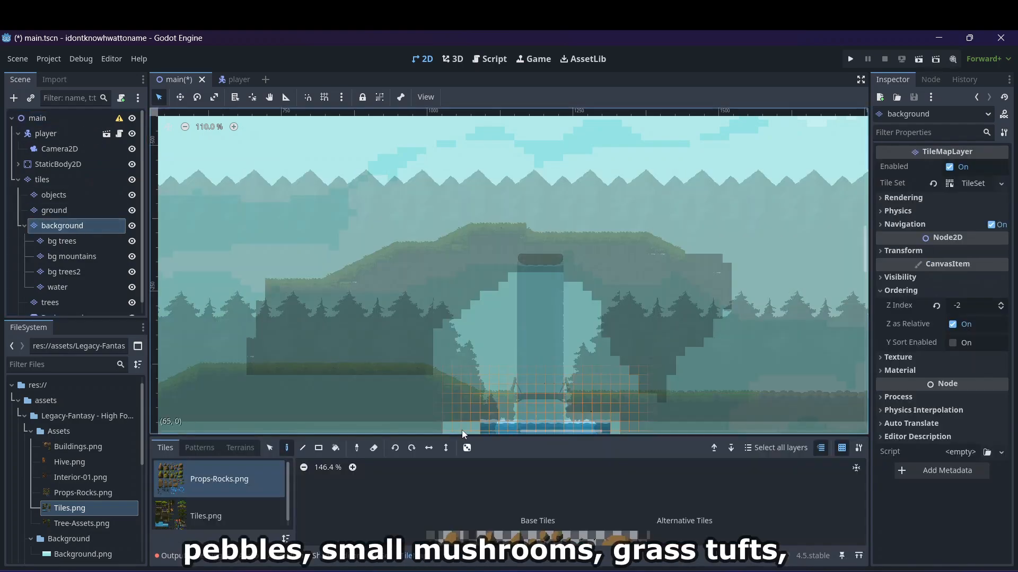
{"action": "scroll", "coordinate": [370, 487], "scroll_direction": "down", "scroll_amount": 3}
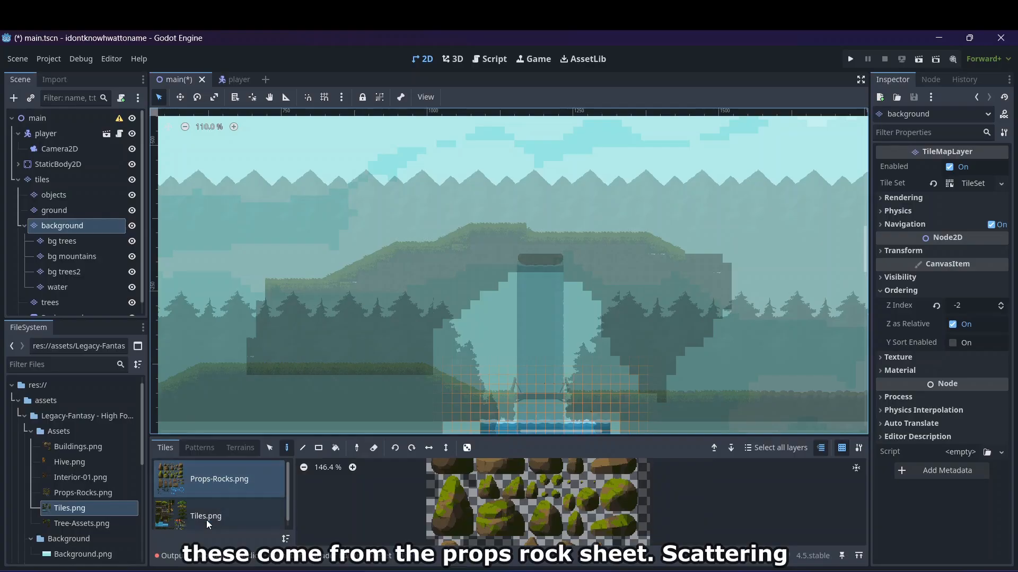
{"action": "scroll", "coordinate": [206, 520], "scroll_direction": "down", "scroll_amount": 1}
{"action": "left_click", "coordinate": [84, 255]}
{"action": "left_click", "coordinate": [75, 239]}
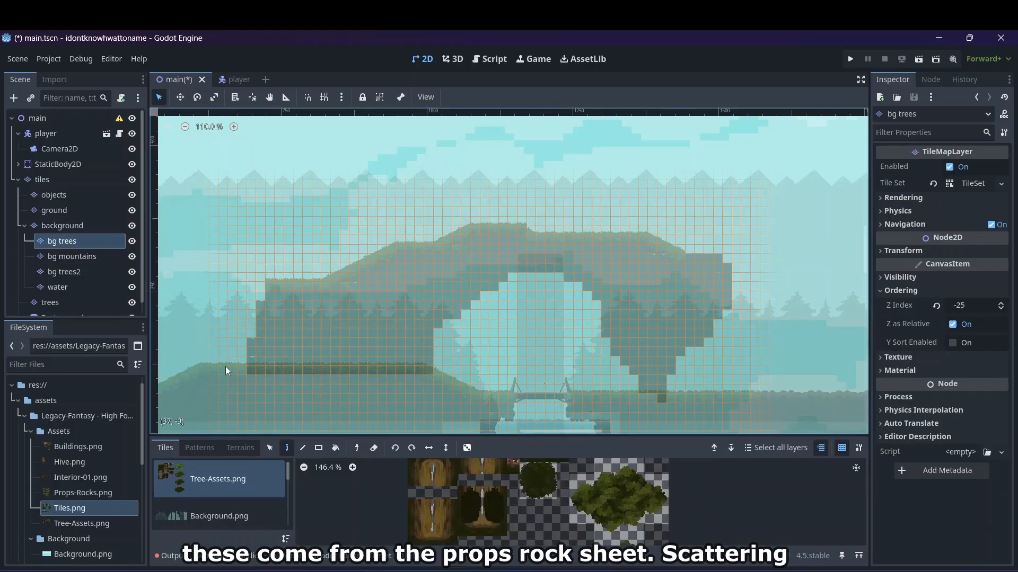
{"action": "scroll", "coordinate": [513, 535], "scroll_direction": "down", "scroll_amount": 2}
{"action": "scroll", "coordinate": [211, 488], "scroll_direction": "down", "scroll_amount": 2}
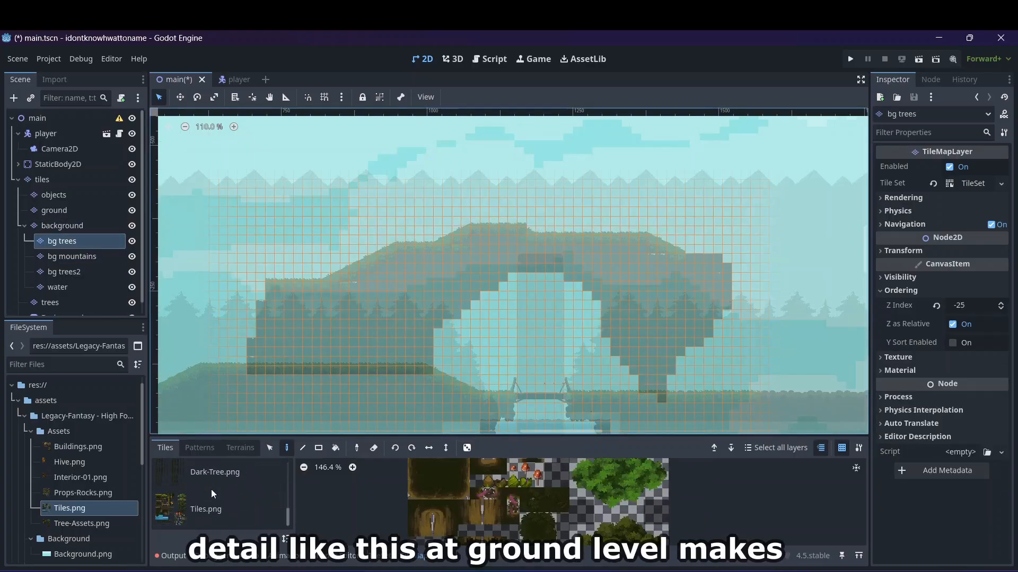
{"action": "left_click", "coordinate": [204, 513]}
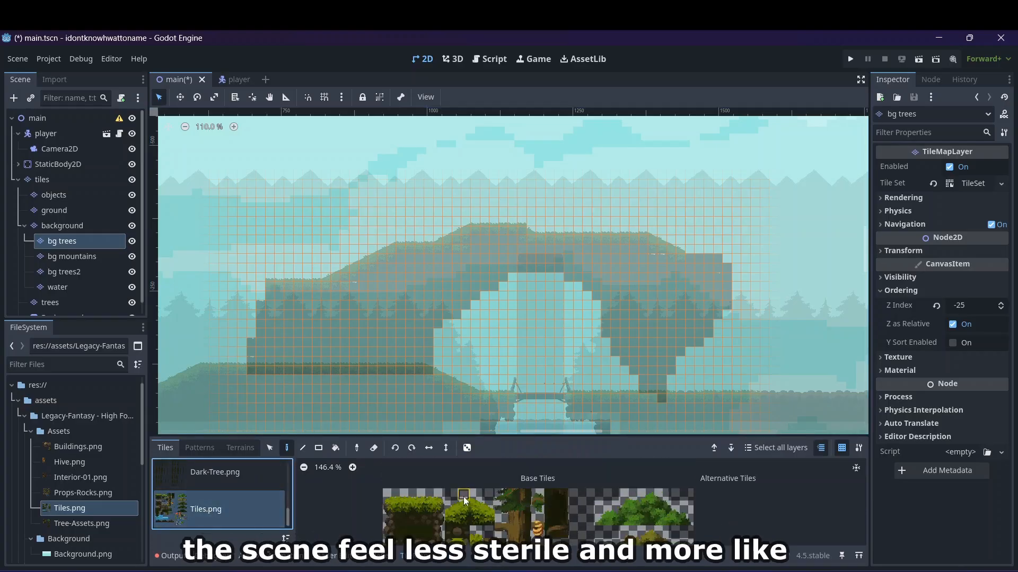
{"action": "left_click_drag", "start_coordinate": [464, 504], "coordinate": [451, 520]}
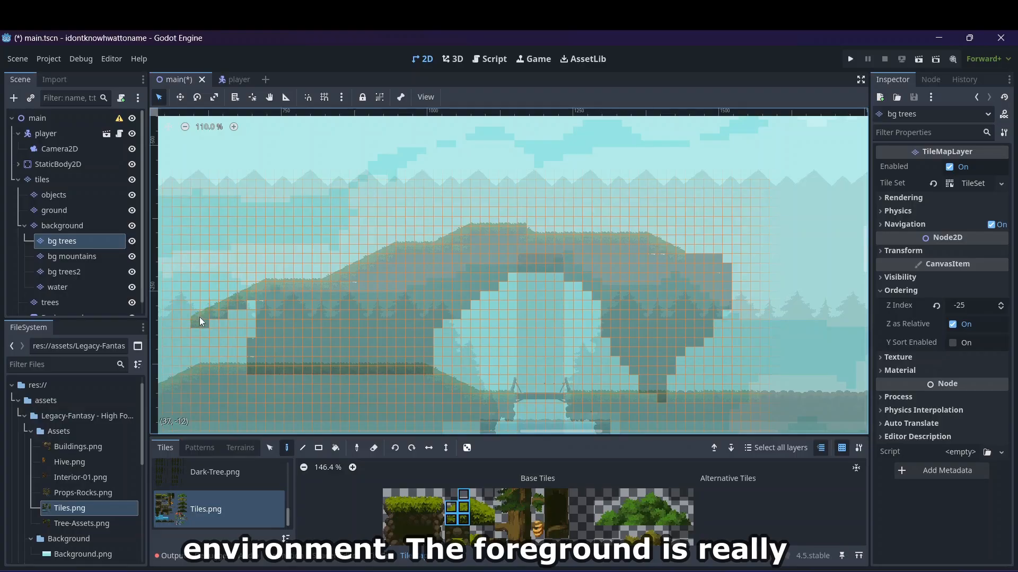
{"action": "mouse_move", "coordinate": [199, 317]}
{"action": "left_mouse_down"}
{"action": "mouse_move", "coordinate": [184, 328]}
{"action": "mouse_move", "coordinate": [215, 322]}
{"action": "left_mouse_up"}
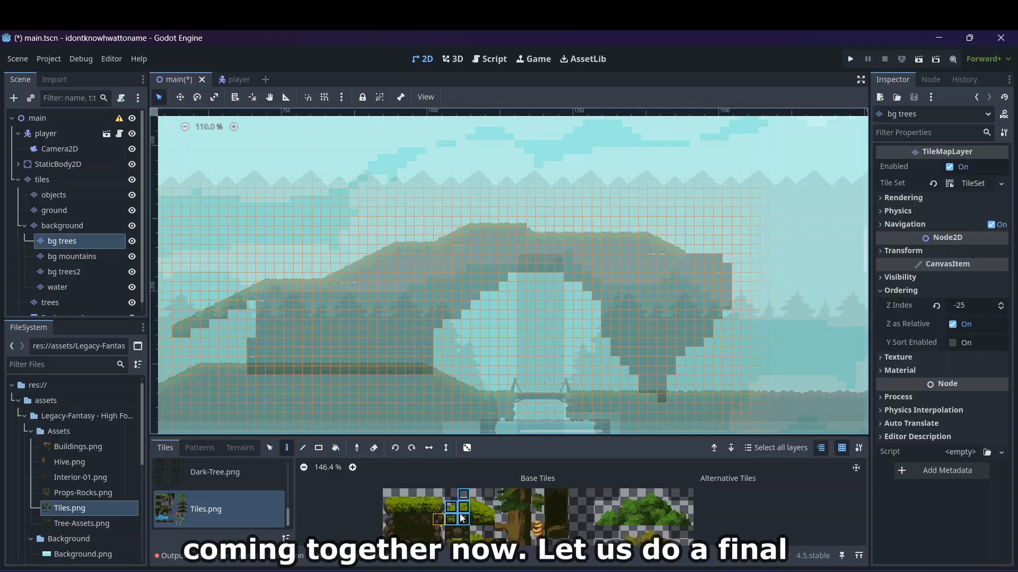
- Fill the space beneath the new left-hand grass slope with a 2-tile-wide block of rock tiles from Tiles.png
{"action": "mouse_move", "coordinate": [428, 532]}
{"action": "left_mouse_down"}
{"action": "mouse_move", "coordinate": [415, 527]}
{"action": "mouse_move", "coordinate": [439, 534]}
{"action": "left_mouse_up"}
{"action": "scroll", "coordinate": [419, 527], "scroll_direction": "down", "scroll_amount": 2}
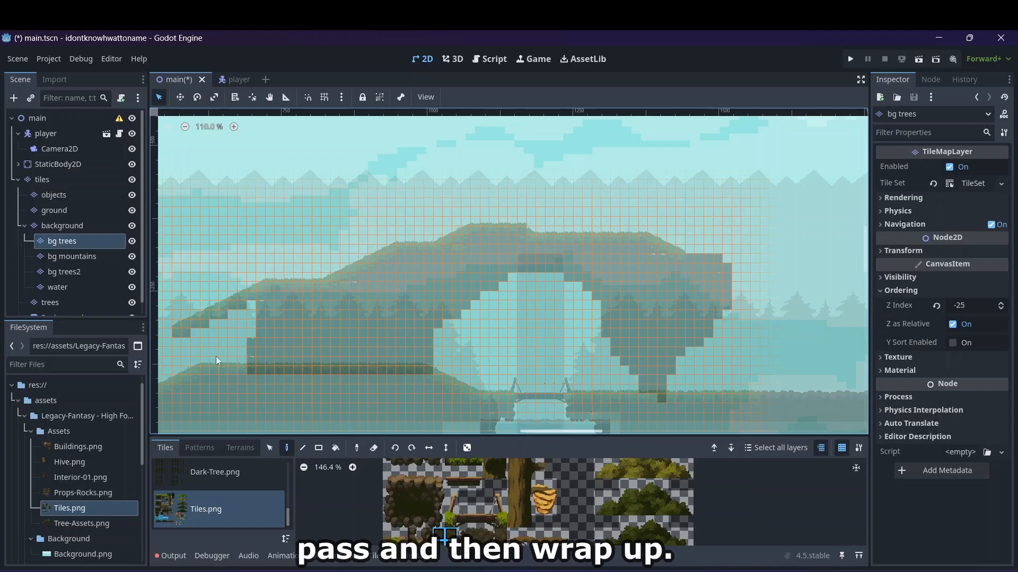
{"action": "mouse_move", "coordinate": [236, 332]}
{"action": "left_mouse_down"}
{"action": "mouse_move", "coordinate": [230, 324]}
{"action": "mouse_move", "coordinate": [247, 319]}
{"action": "left_mouse_up"}
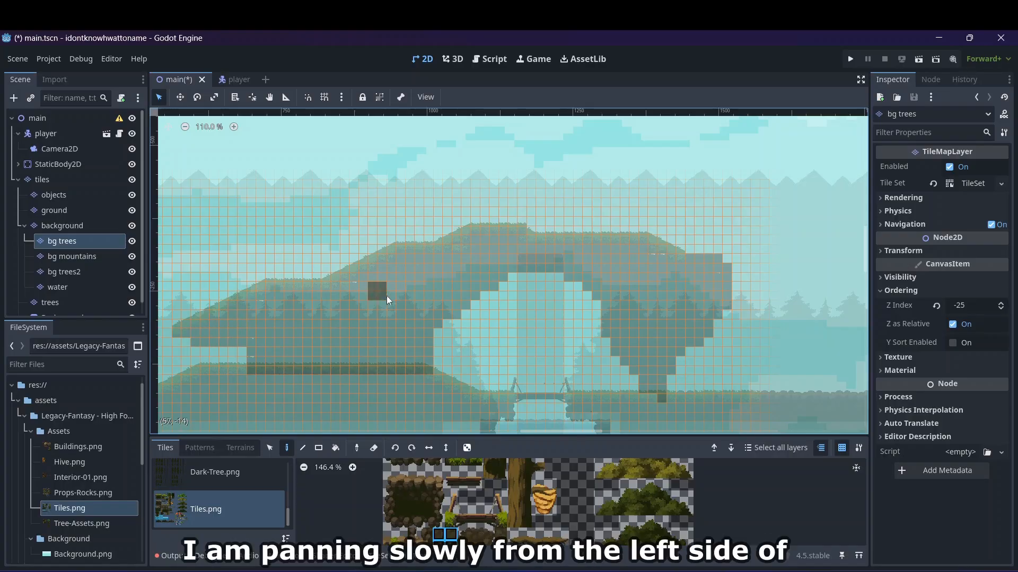
{"action": "left_click", "coordinate": [60, 121]}
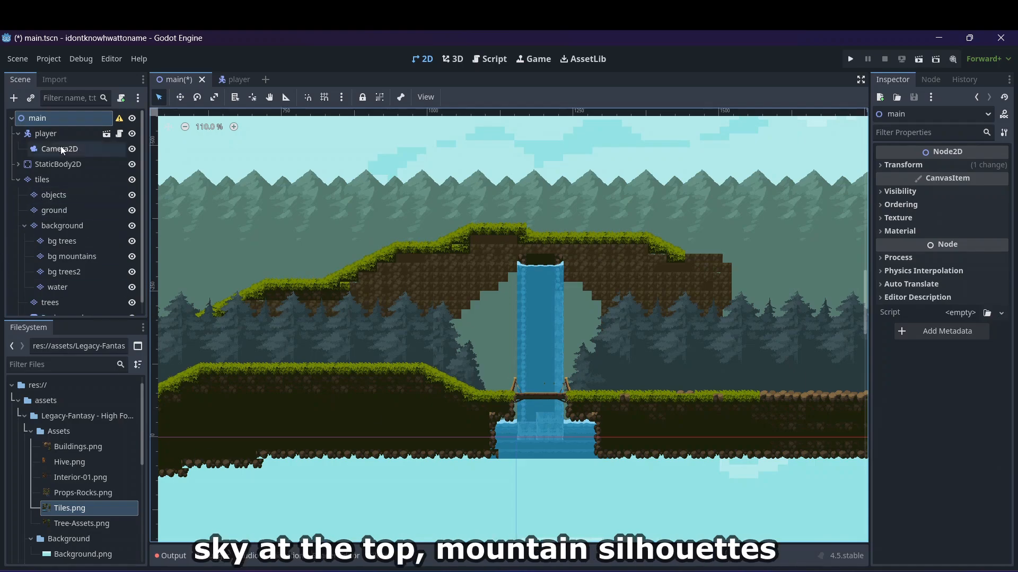
- On bg trees, paint a long falling grass slope from the arch's right end down toward the ground's right edge
{"action": "left_click", "coordinate": [89, 256]}
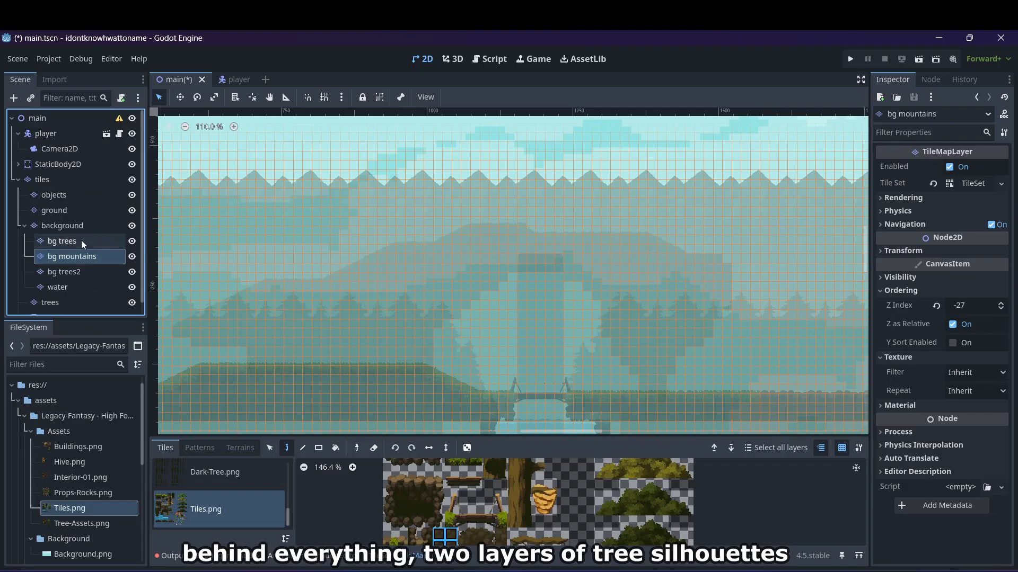
{"action": "left_click", "coordinate": [81, 240]}
{"action": "left_click_drag", "start_coordinate": [474, 493], "coordinate": [489, 521]}
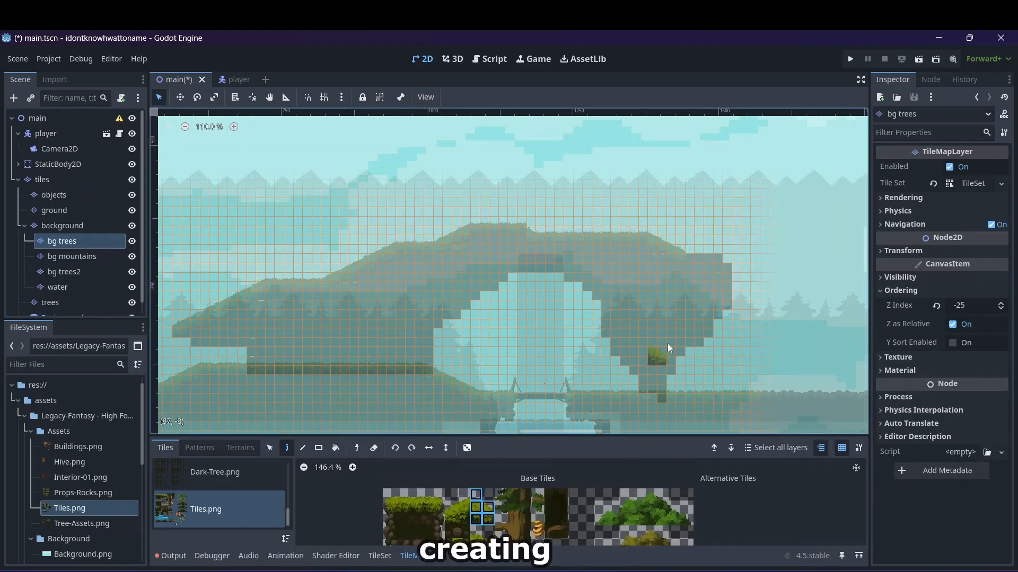
{"action": "left_click", "coordinate": [732, 262]}
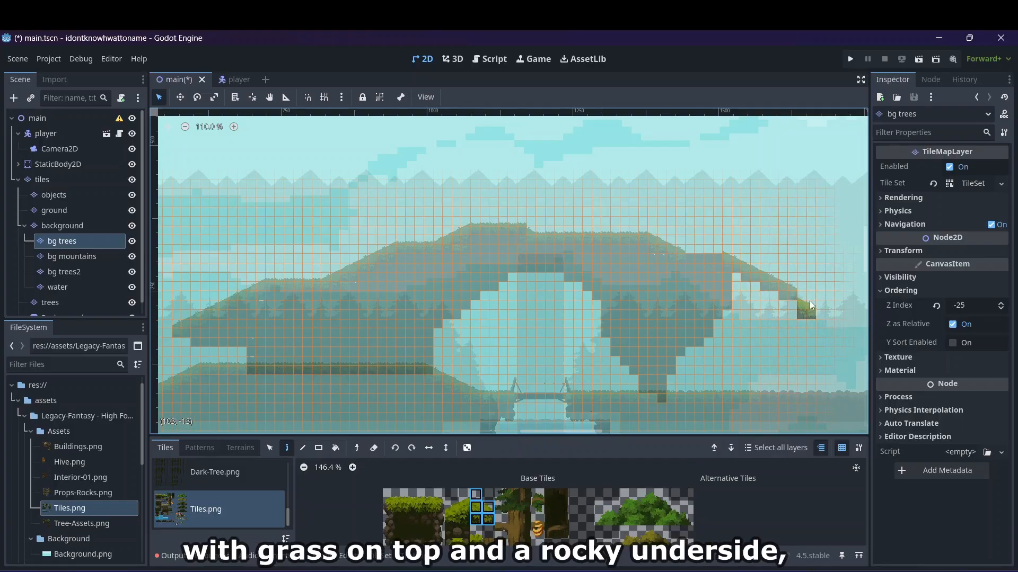
{"action": "left_click_drag", "start_coordinate": [814, 301], "coordinate": [857, 324]}
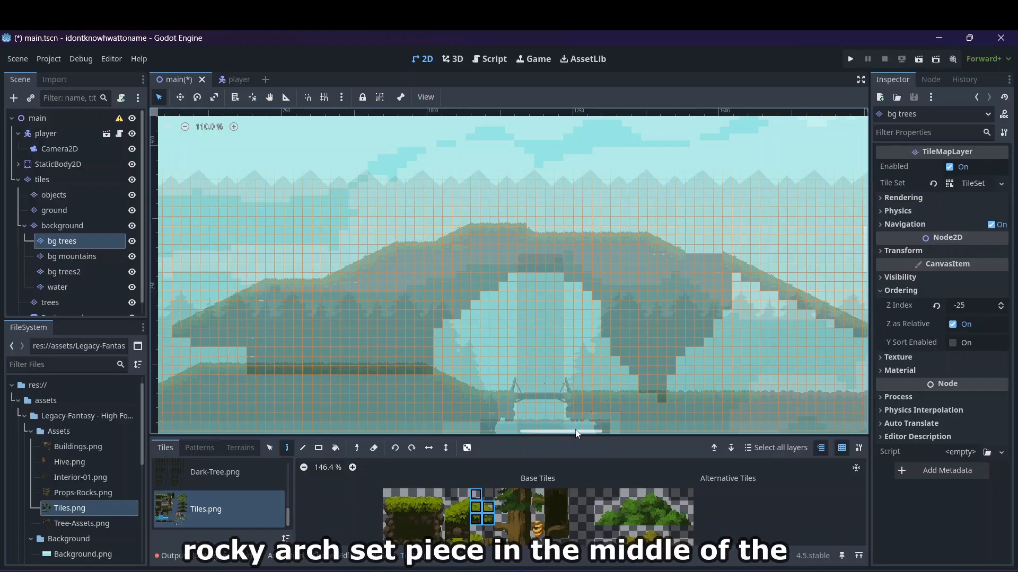
{"action": "middle_click_drag", "start_coordinate": [805, 361], "coordinate": [532, 365]}
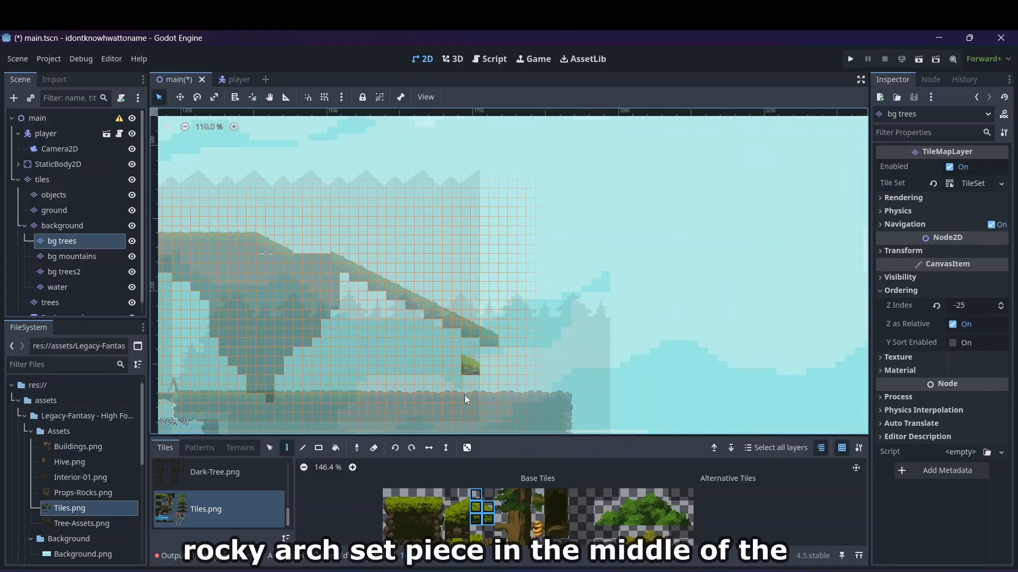
- Fill the area beneath the right-hand falling slope with rock tiles, joining it to the arch's right leg
{"action": "scroll", "coordinate": [439, 519], "scroll_direction": "down", "scroll_amount": 3}
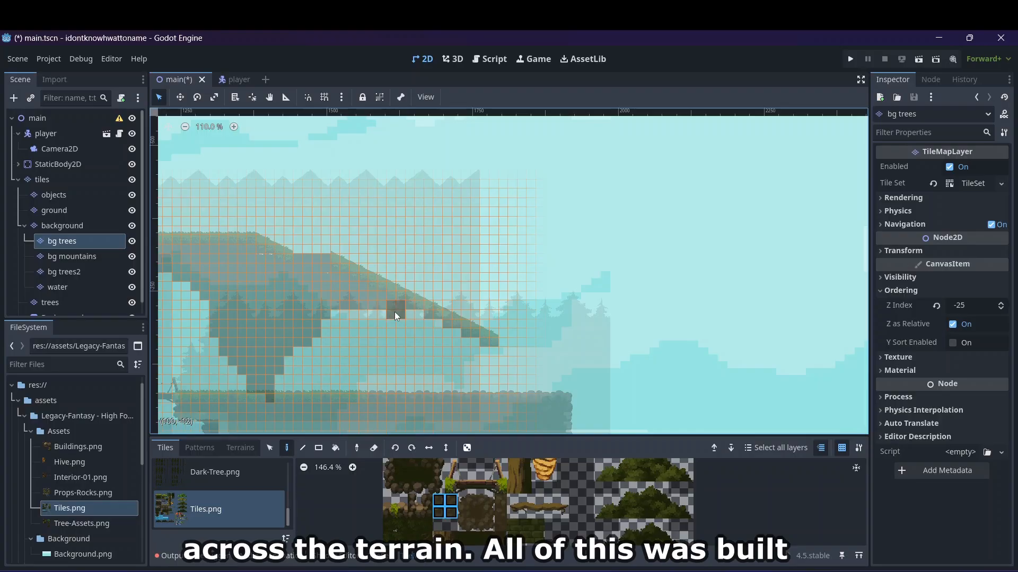
{"action": "left_click_drag", "start_coordinate": [413, 321], "coordinate": [437, 332]}
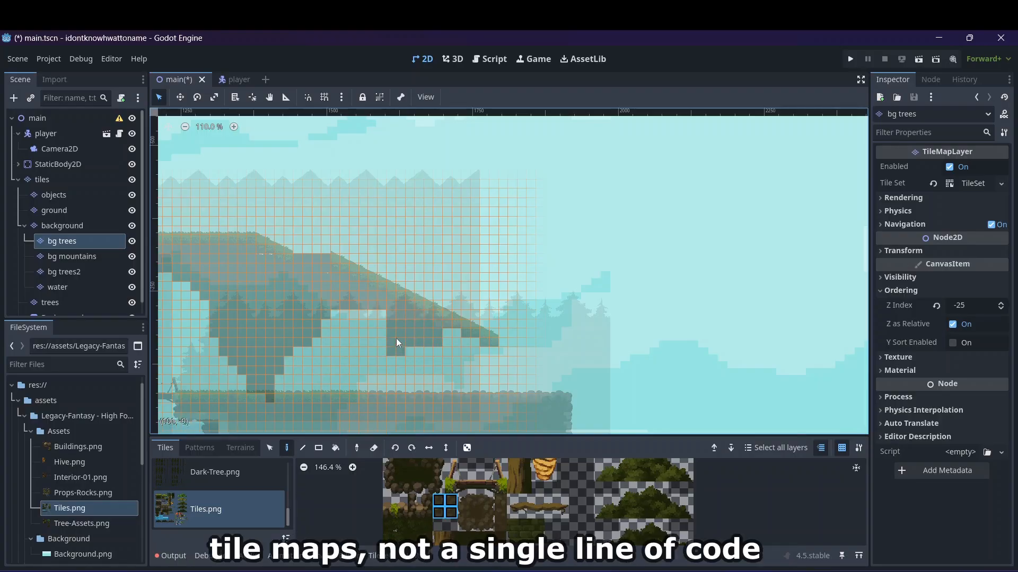
{"action": "left_click_drag", "start_coordinate": [331, 347], "coordinate": [275, 356]}
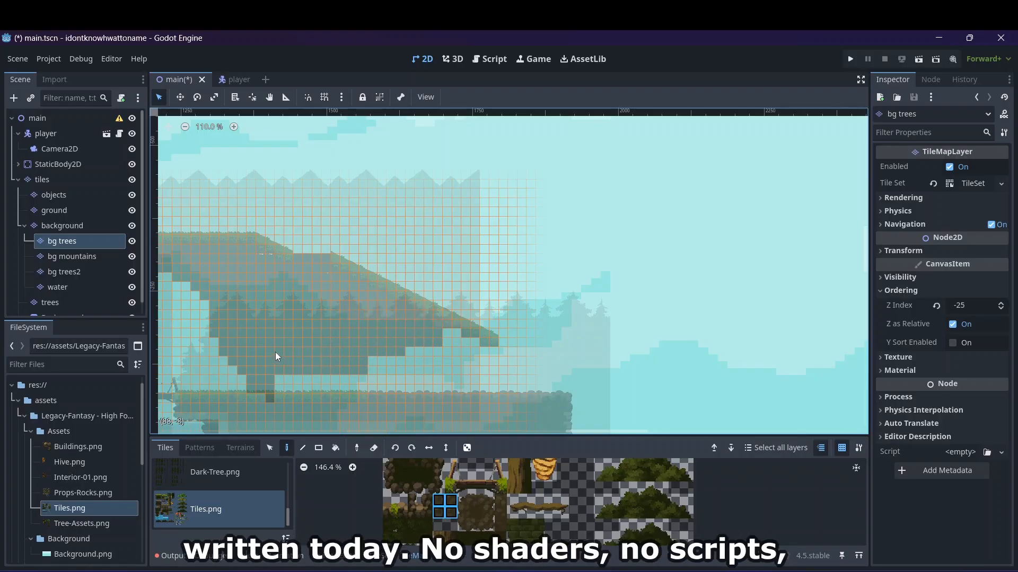
- Cover the bare flat stretch between the two falling slopes right of the waterfall with grass-topped ground tiles
{"action": "scroll", "coordinate": [427, 491], "scroll_direction": "up", "scroll_amount": 3}
{"action": "left_click", "coordinate": [427, 493]}
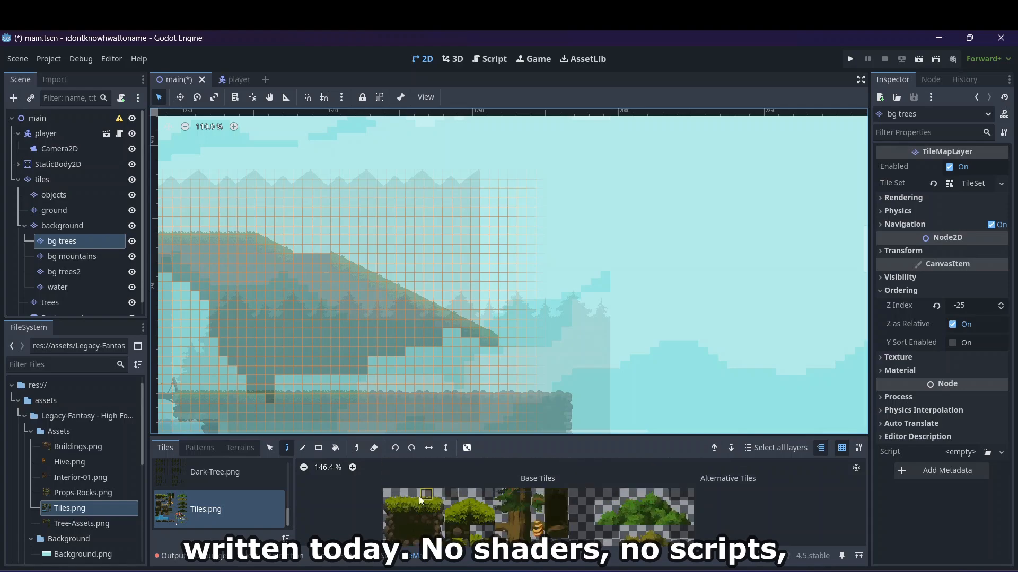
{"action": "left_click_drag", "start_coordinate": [403, 497], "coordinate": [426, 508]}
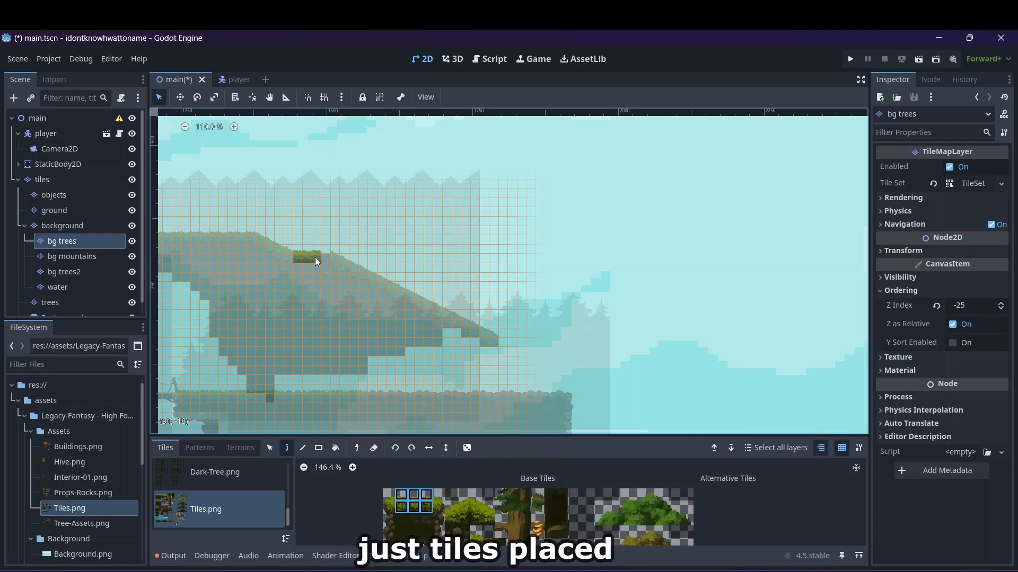
{"action": "left_click", "coordinate": [53, 121]}
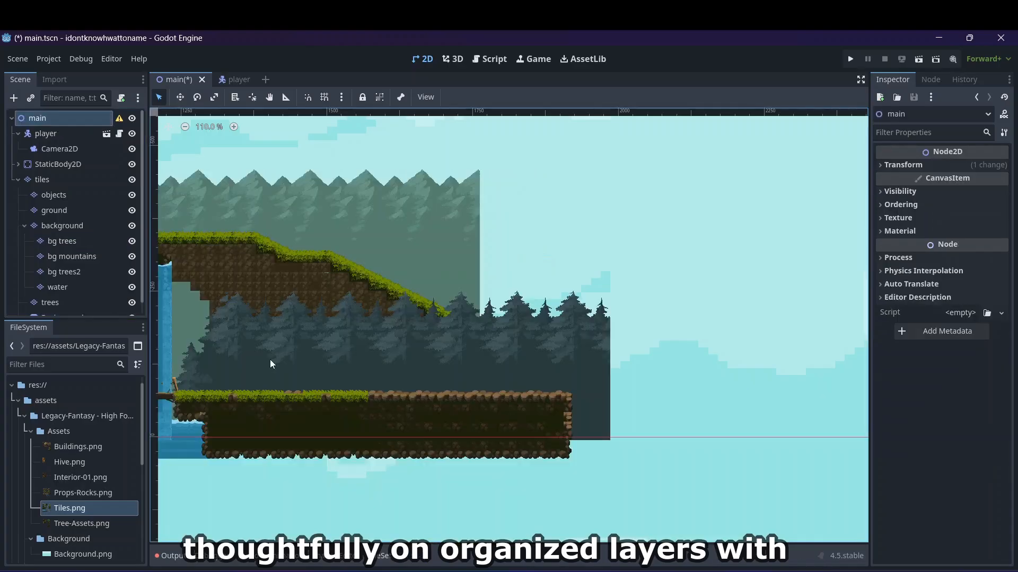
- On bg trees, patch the gaps under the arch's grass slopes and around its highest block with a single rock tile
{"action": "scroll", "coordinate": [609, 535], "scroll_direction": "left", "scroll_amount": 10}
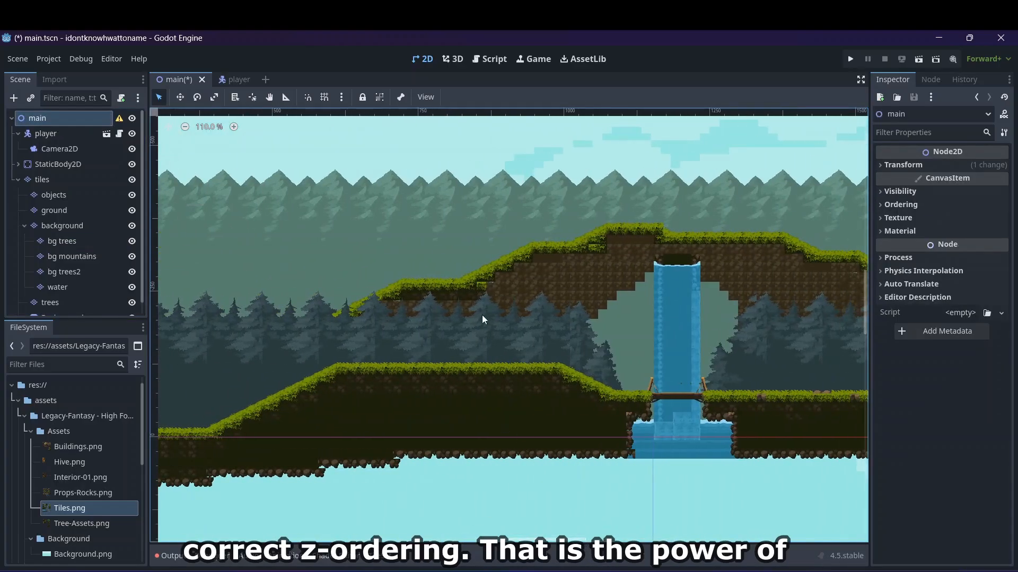
{"action": "left_click", "coordinate": [103, 240]}
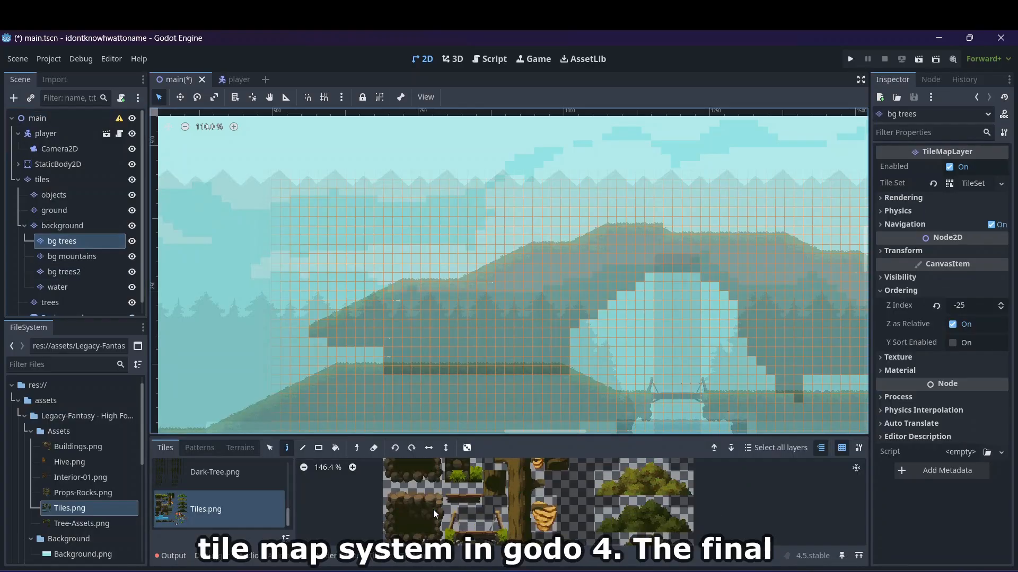
{"action": "scroll", "coordinate": [434, 513], "scroll_direction": "down", "scroll_amount": 3}
{"action": "left_click", "coordinate": [451, 483]}
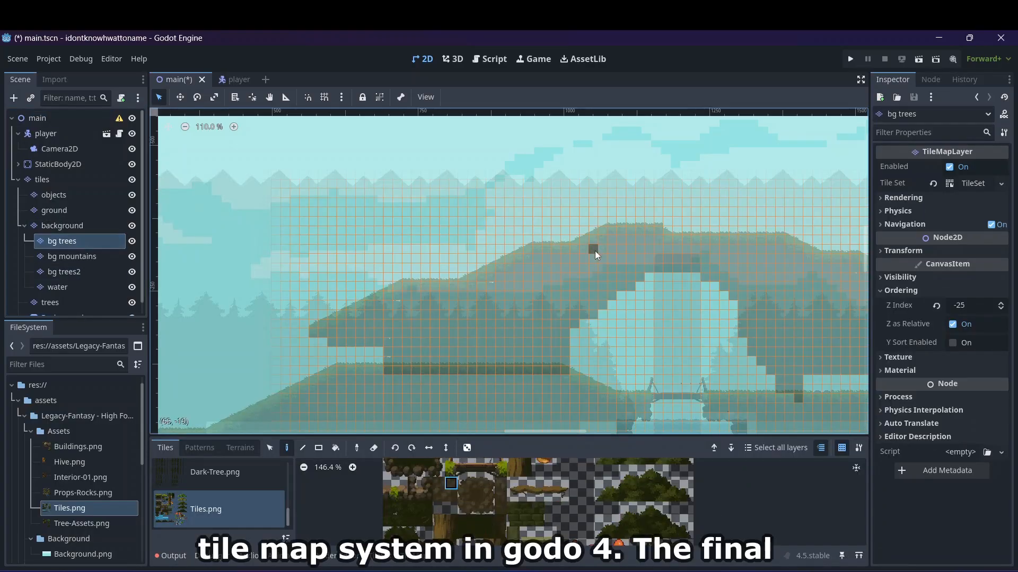
{"action": "left_click", "coordinate": [37, 117]}
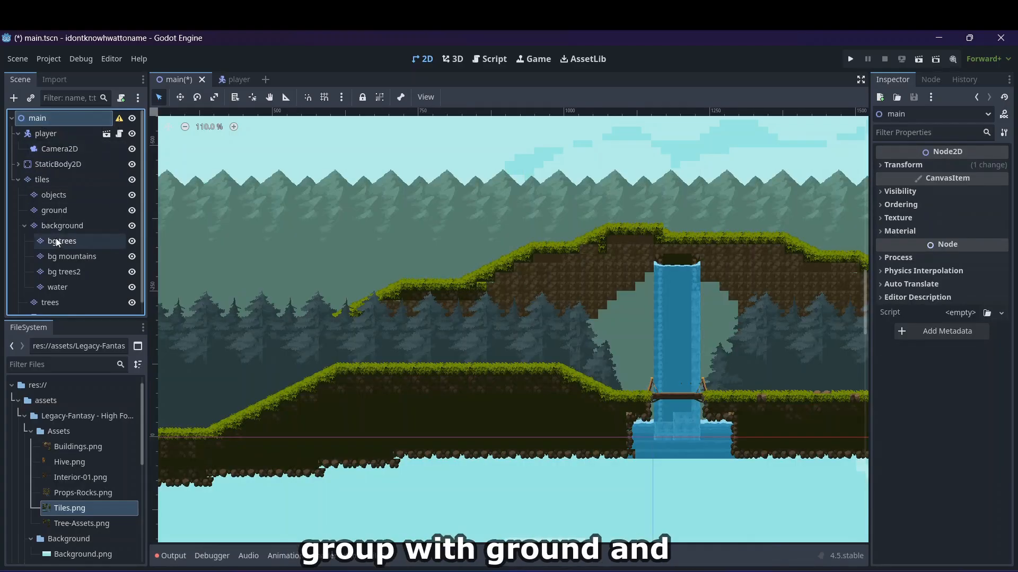
{"action": "left_click", "coordinate": [76, 241]}
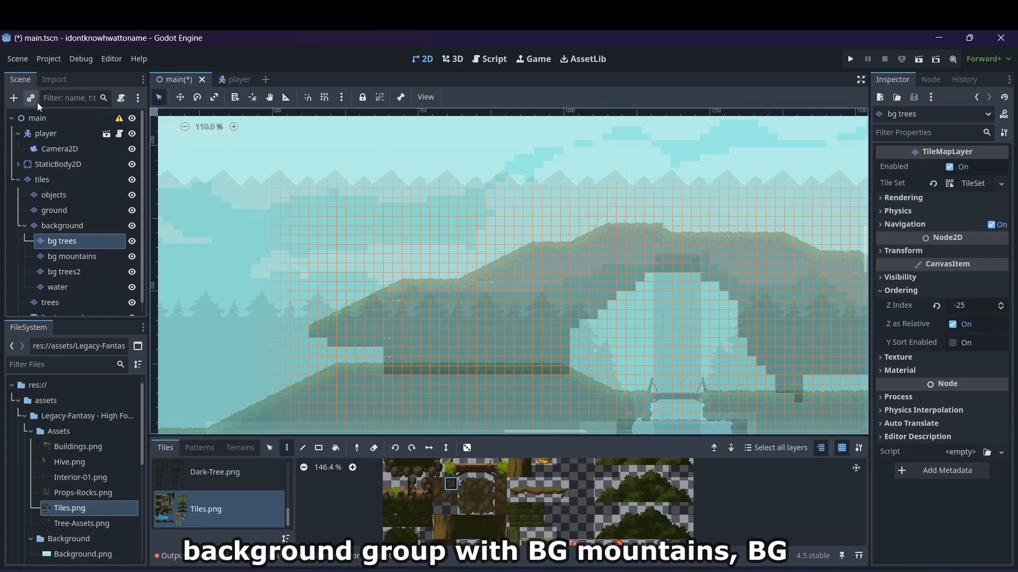
{"action": "left_click", "coordinate": [37, 117]}
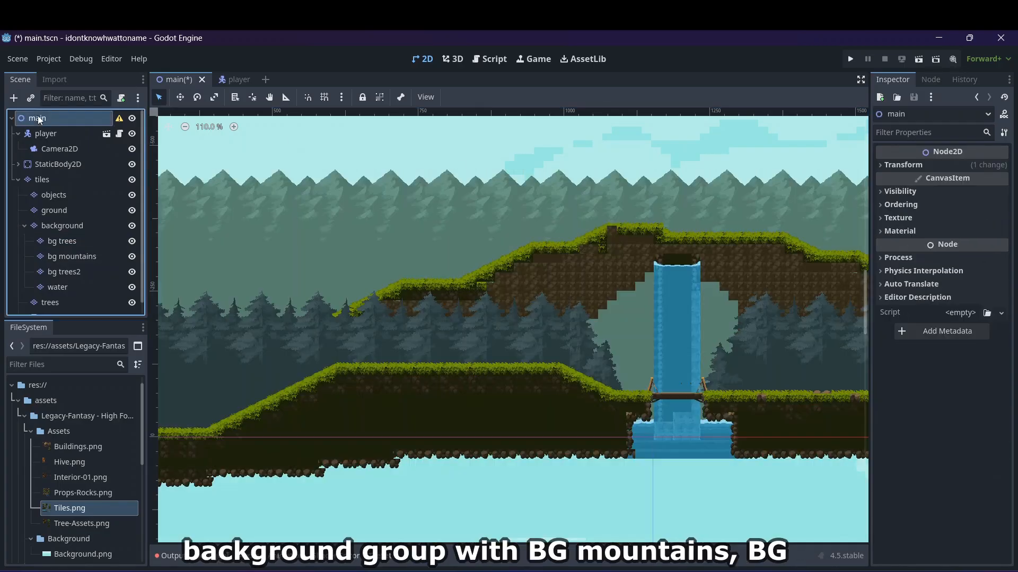
{"action": "left_click", "coordinate": [64, 241]}
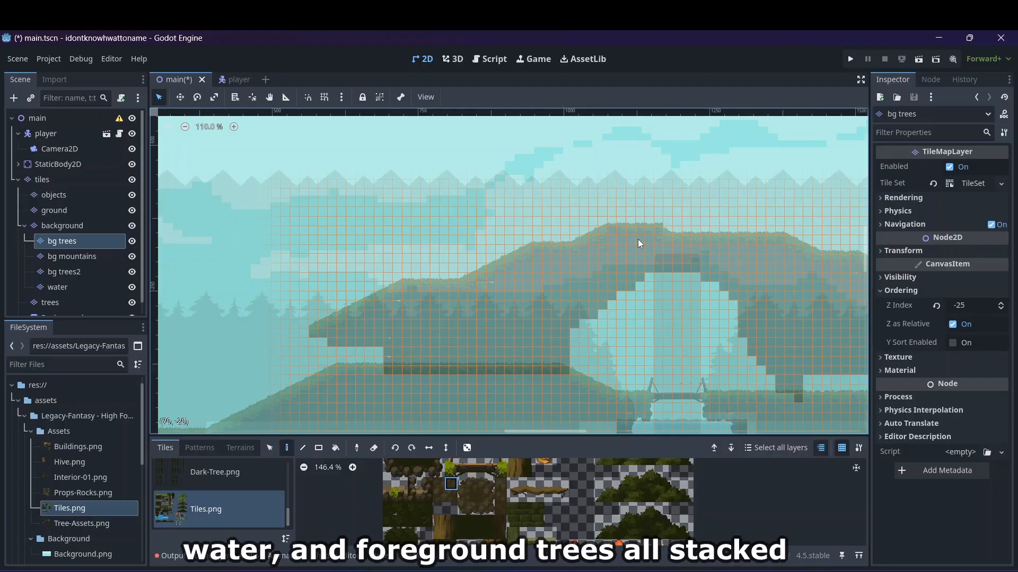
{"action": "left_click", "coordinate": [46, 116]}
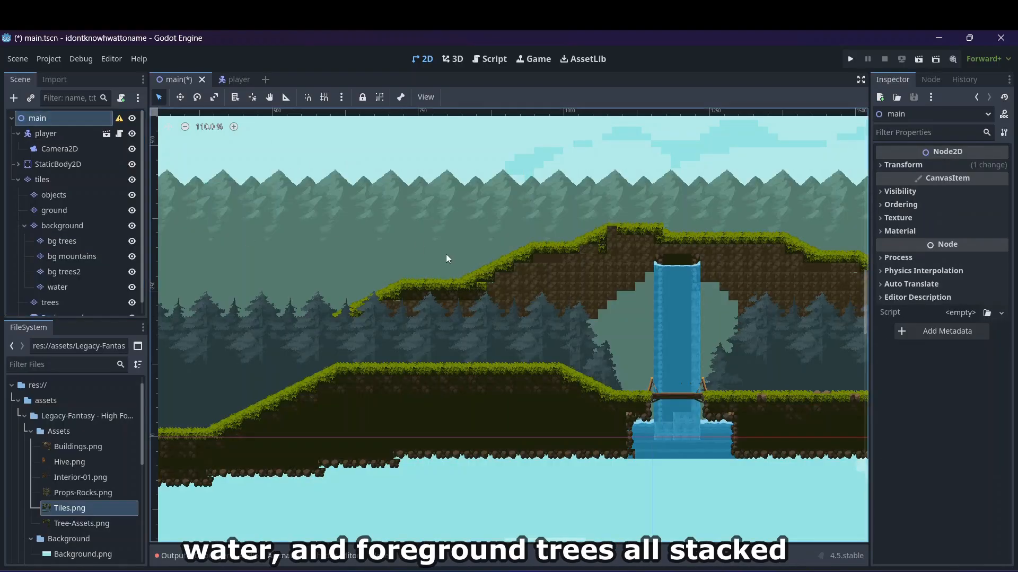
- Repaint the top of the arch's highest block on bg trees with grass-topped ground tiles from Tiles.png
{"action": "left_click", "coordinate": [74, 240]}
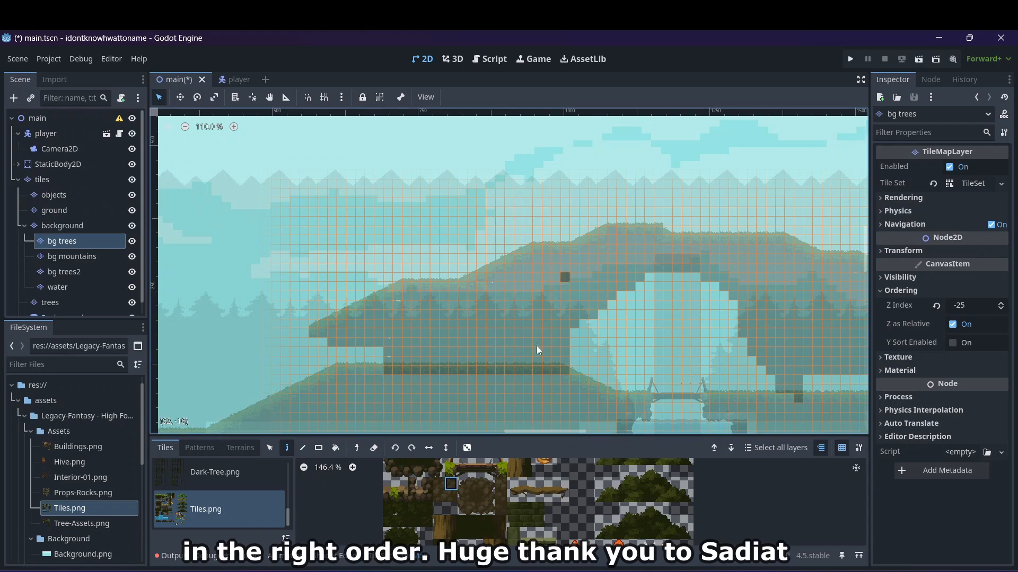
{"action": "scroll", "coordinate": [401, 517], "scroll_direction": "up", "scroll_amount": 2}
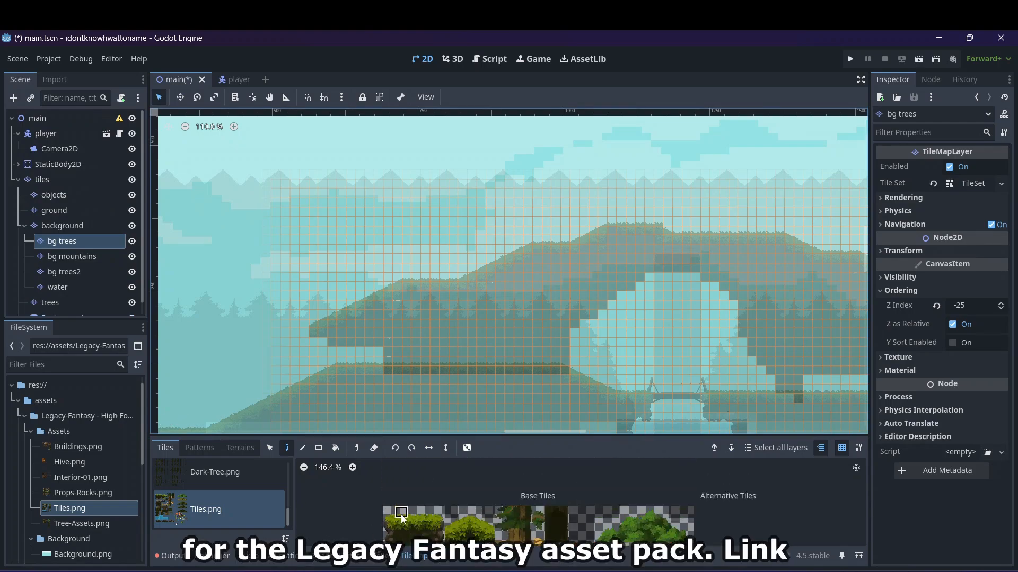
{"action": "left_click_drag", "start_coordinate": [401, 512], "coordinate": [426, 525]}
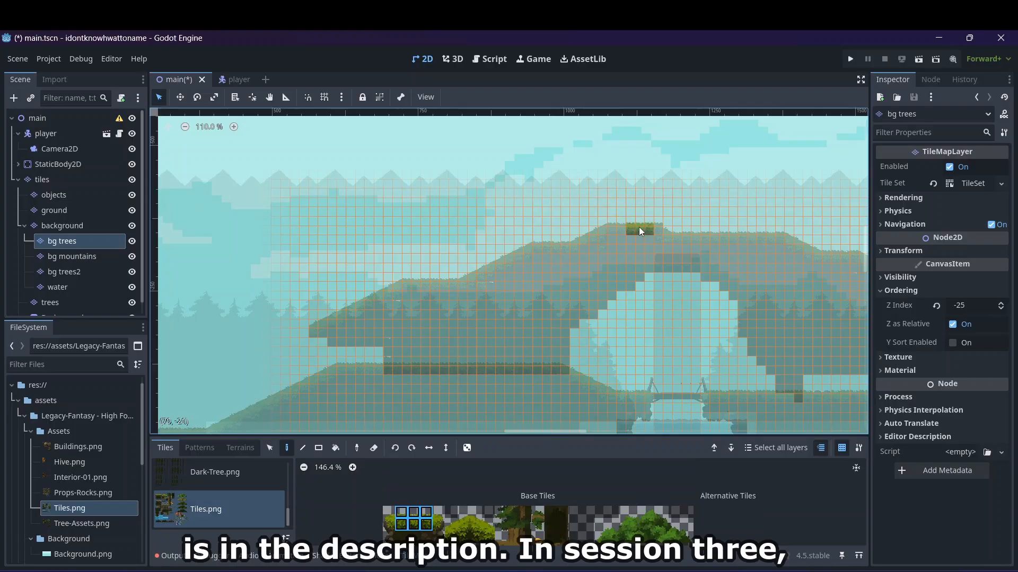
{"action": "left_click", "coordinate": [60, 121]}
- Run the project to check the finished level and player in the game window
{"action": "scroll", "coordinate": [722, 370], "scroll_direction": "down", "scroll_amount": 1}
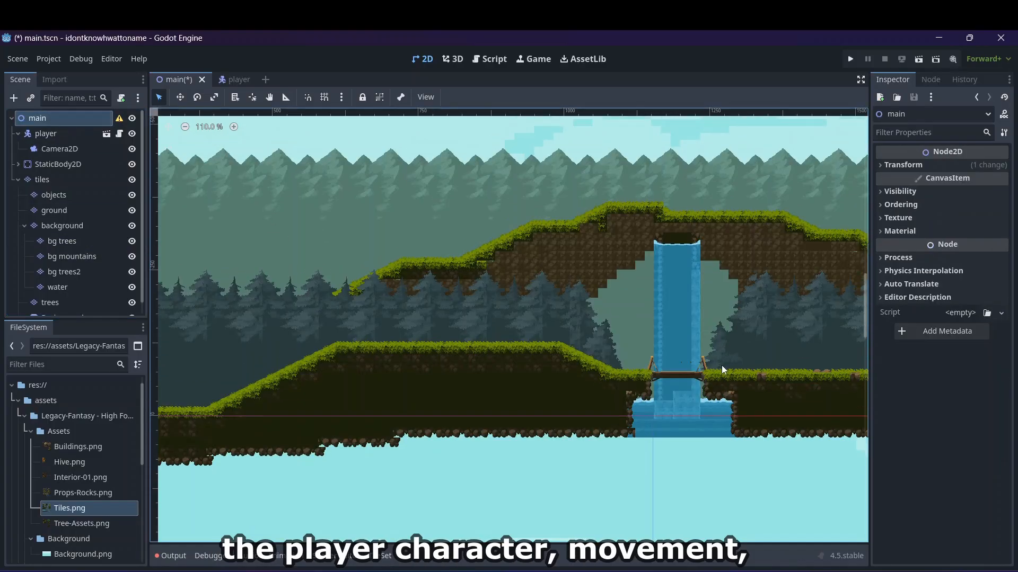
{"action": "left_click", "coordinate": [850, 59]}
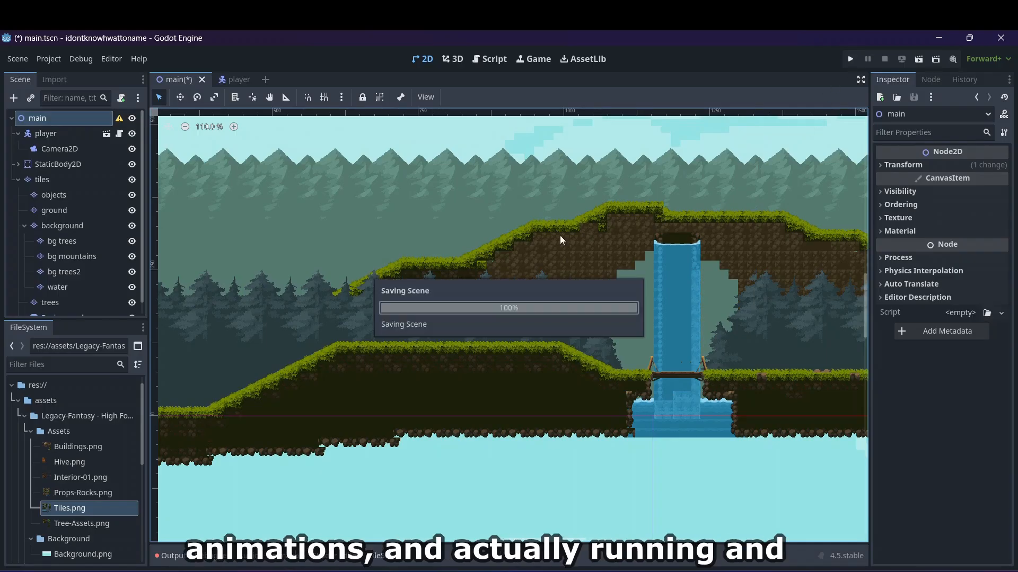
{"action": "left_click", "coordinate": [850, 59]}
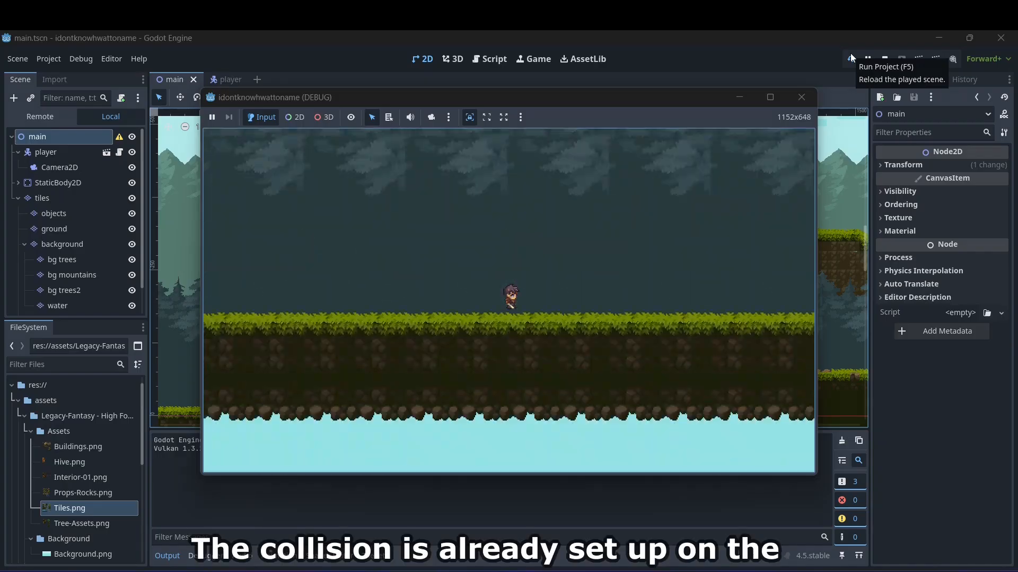
- Playtest the ground collision by walking the player from the level's left edge over the hill and waterfall bridge to the bare rock stretch
{"action": "key", "text": "Left"}
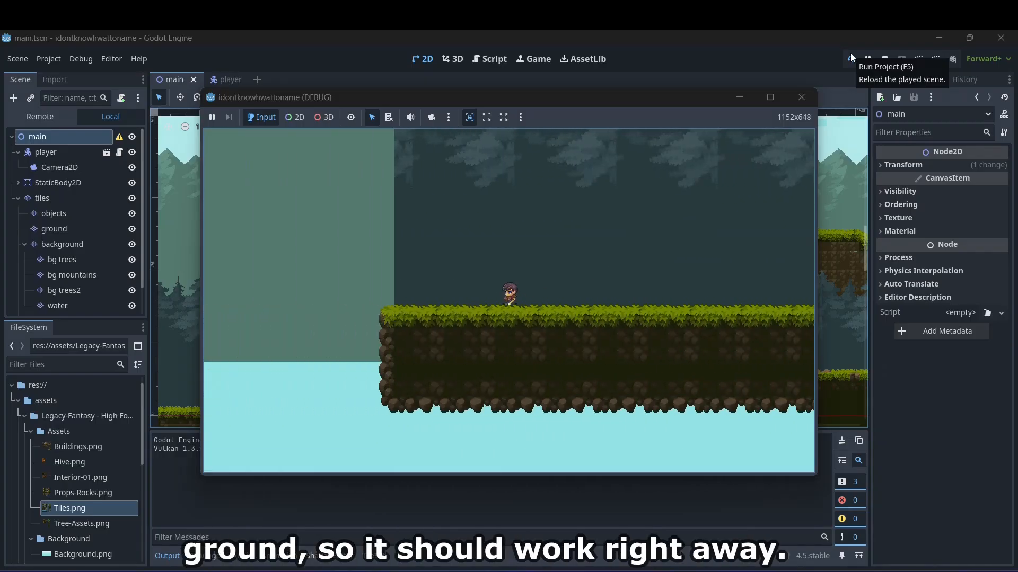
{"action": "key", "text": "Right"}
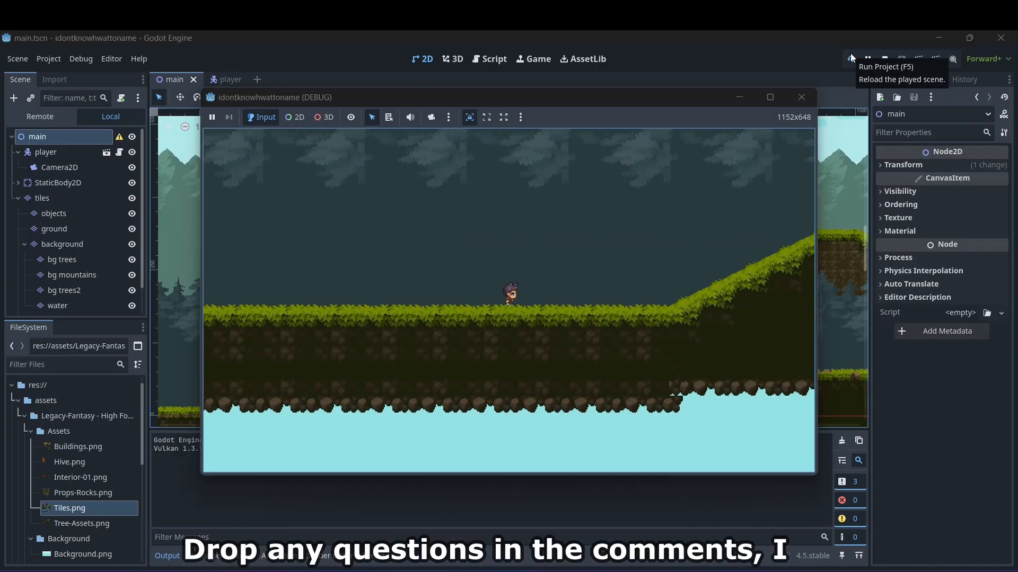
{"action": "key", "text": "Right"}
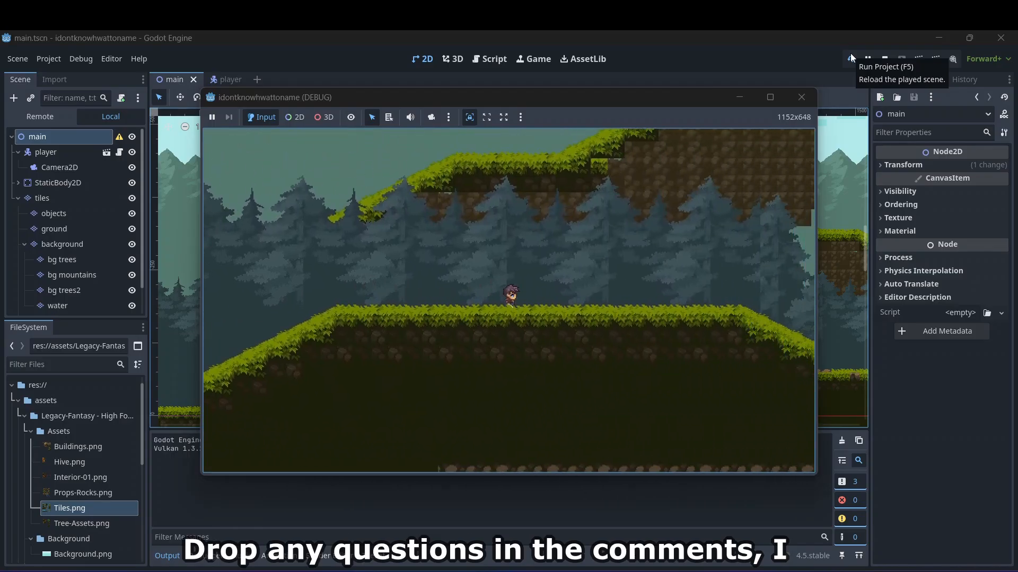
{"action": "key", "text": "Right"}
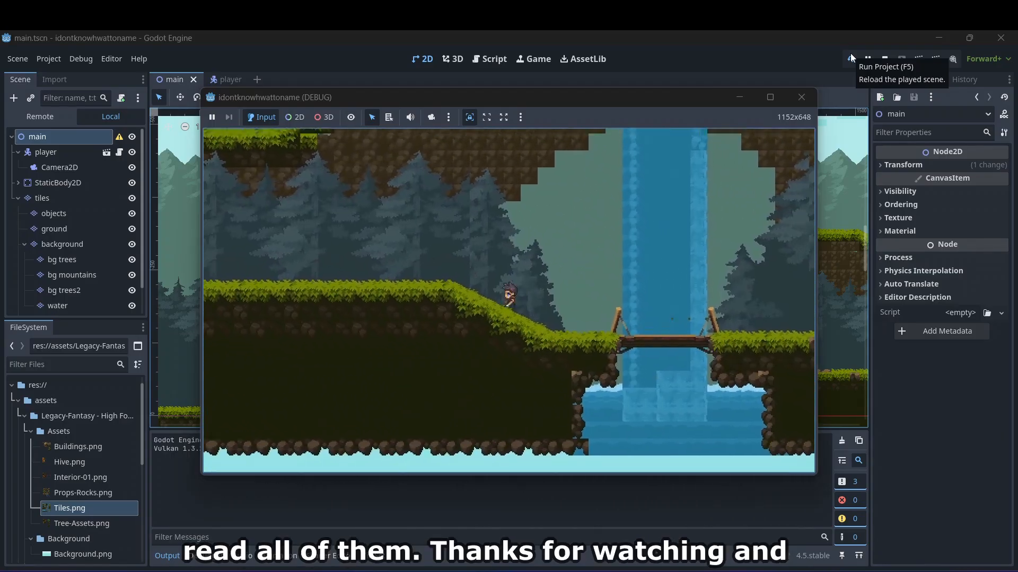
{"action": "key", "text": "Left"}
{"action": "key", "text": "Right"}
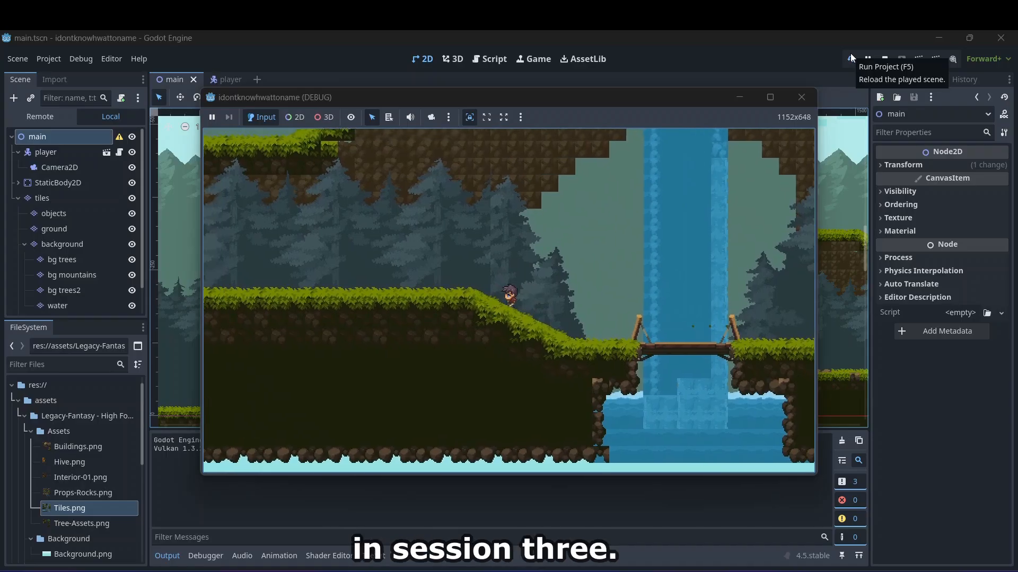
{"action": "key", "text": "Right"}
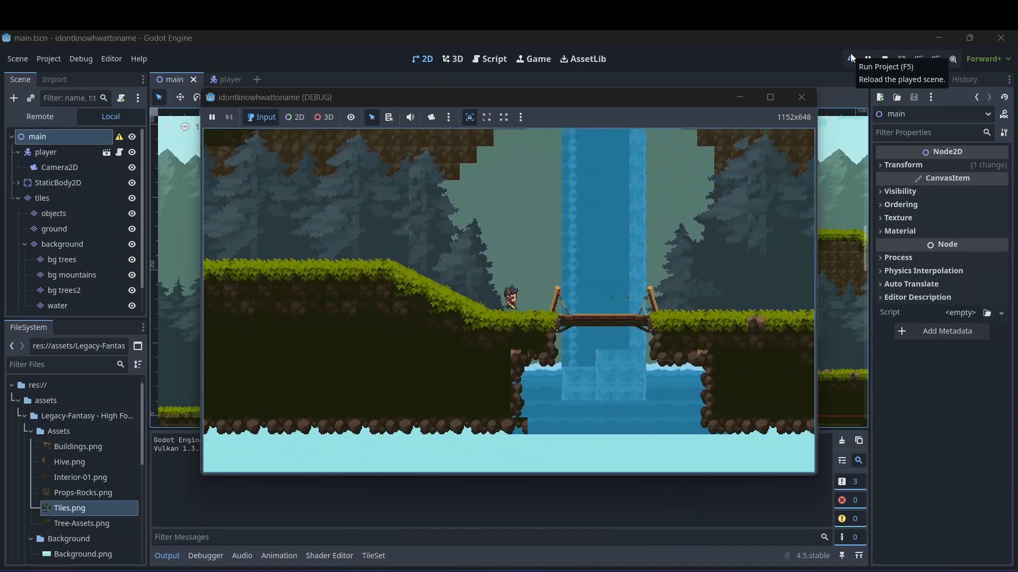
{"action": "key", "text": "Right"}
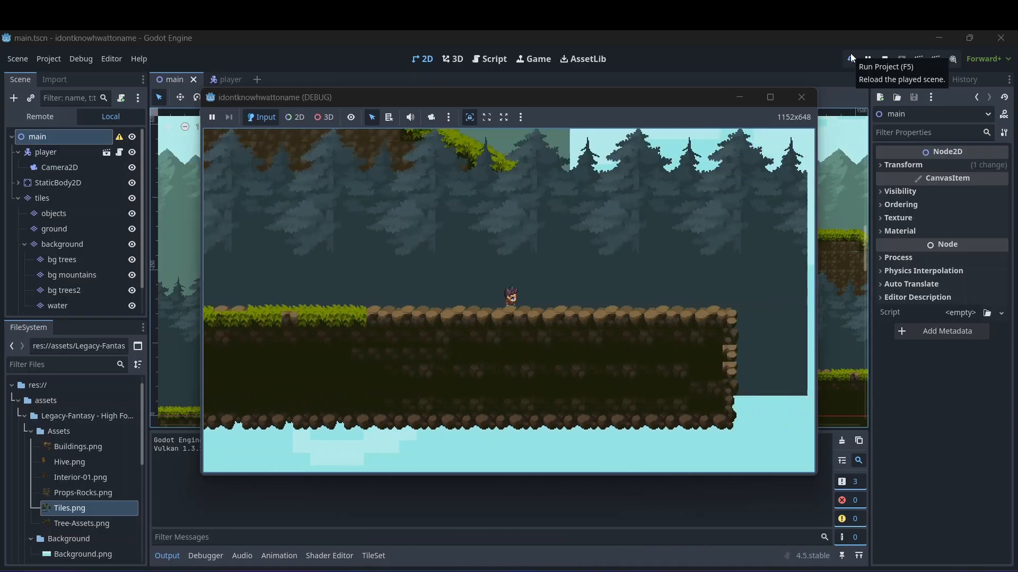
- Walk the player back across the bridge and over the hill to the flat grass on the level's left side
{"action": "key", "text": "Left"}
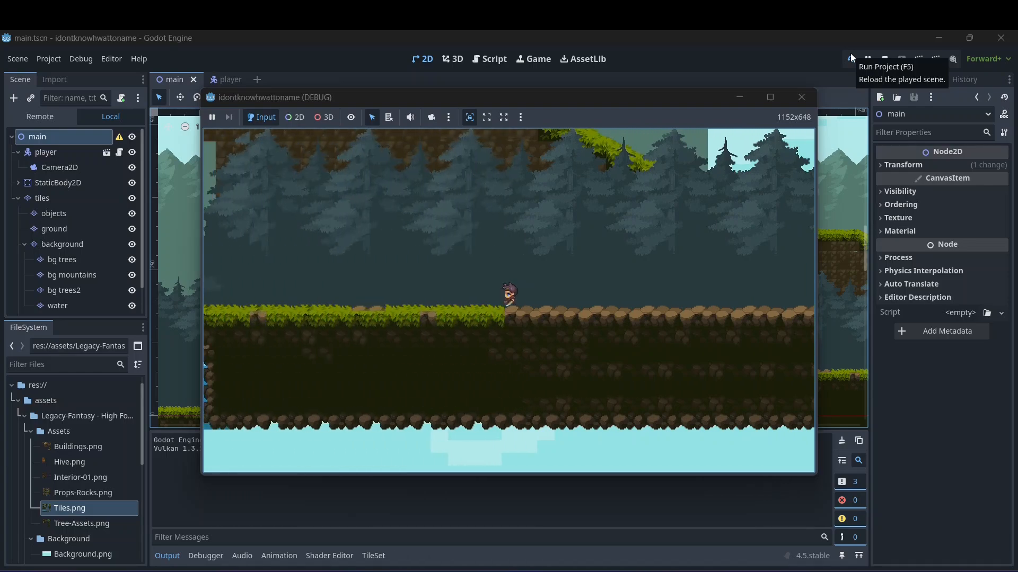
{"action": "key", "text": "Left"}
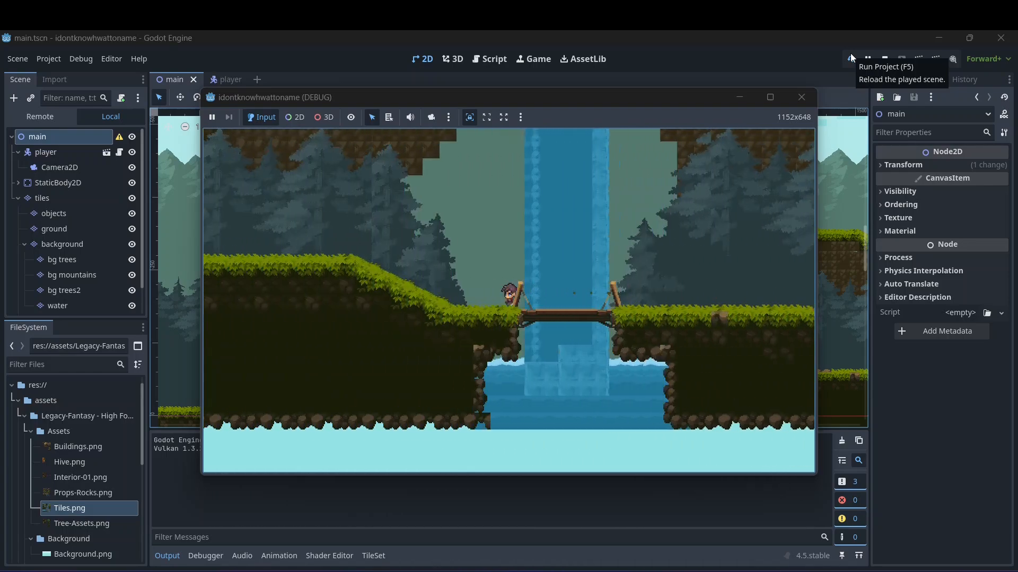
{"action": "key", "text": "Left"}
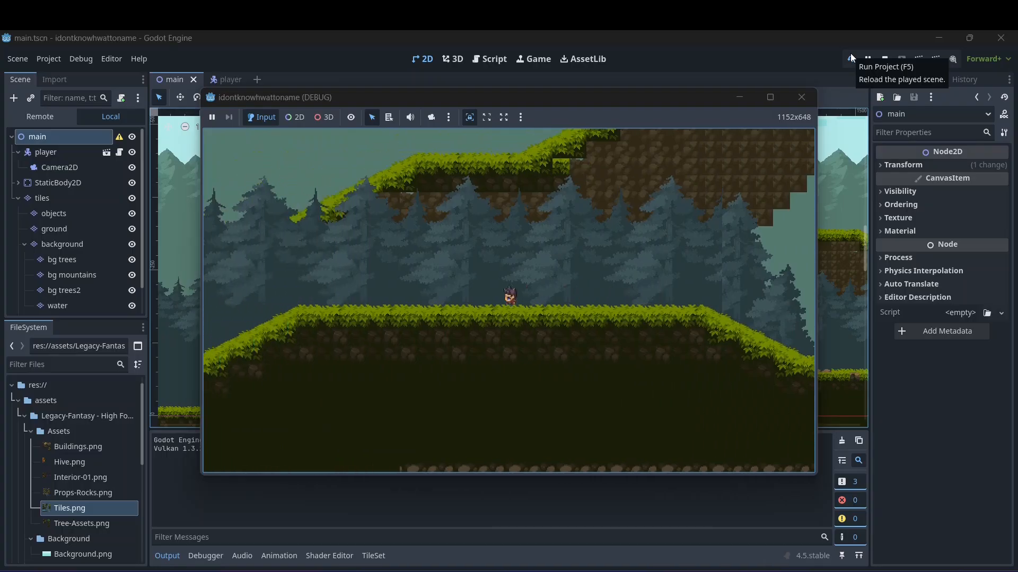
{"action": "key", "text": "Left"}
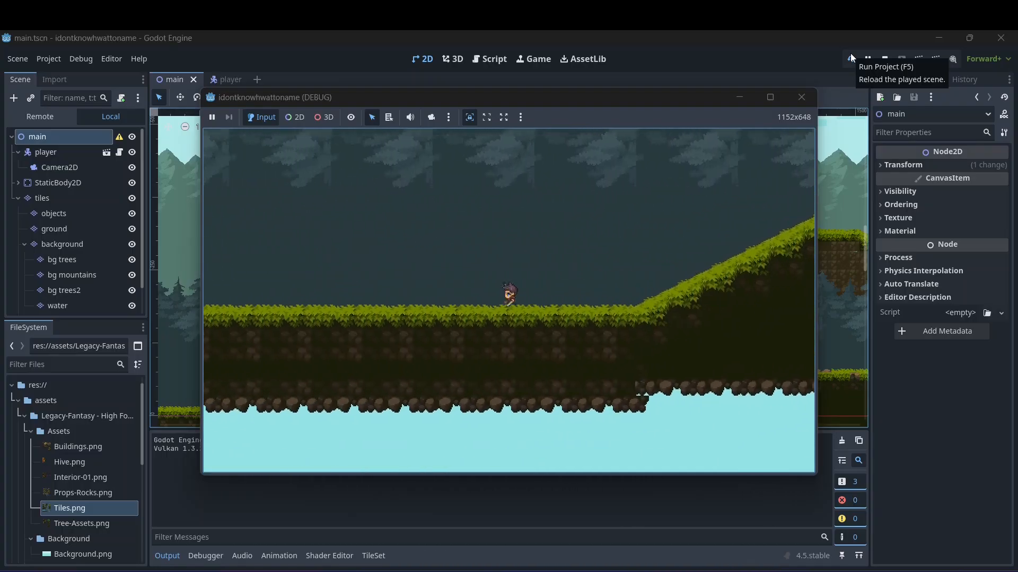
{"action": "key", "text": "Left"}
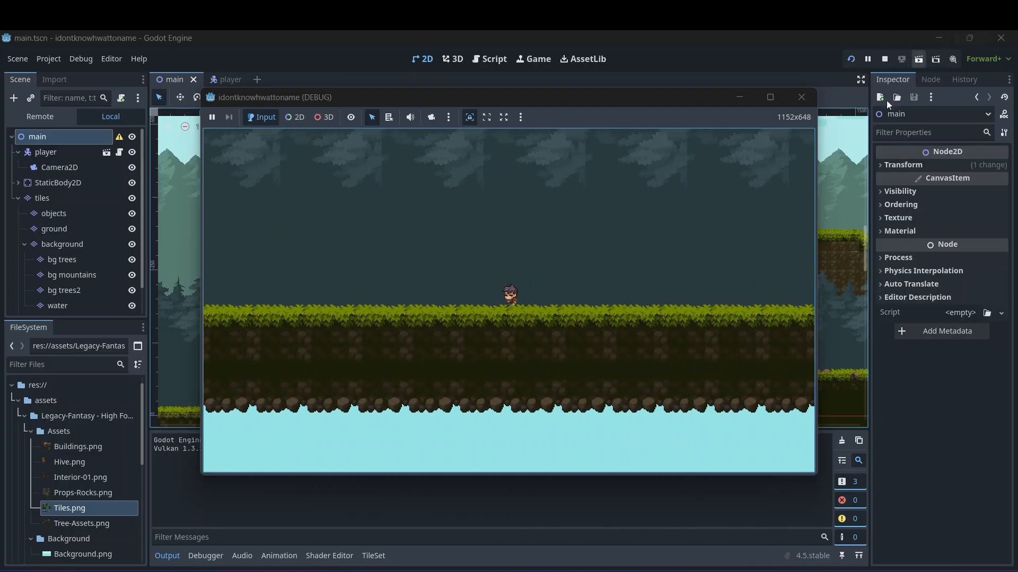